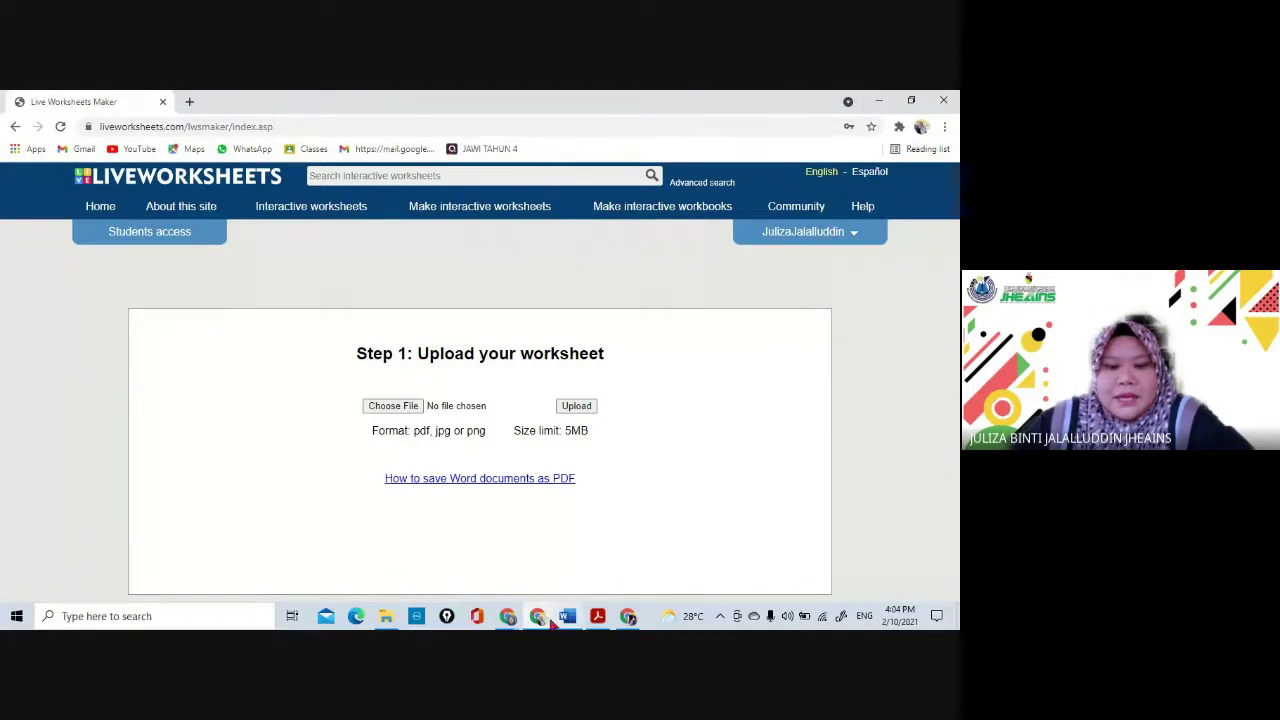
# - Open the Liveworksheets site from the Google results and bring up the teacher registration form
pyautogui.moveTo(507, 616)
pyautogui.moveTo(467, 533)
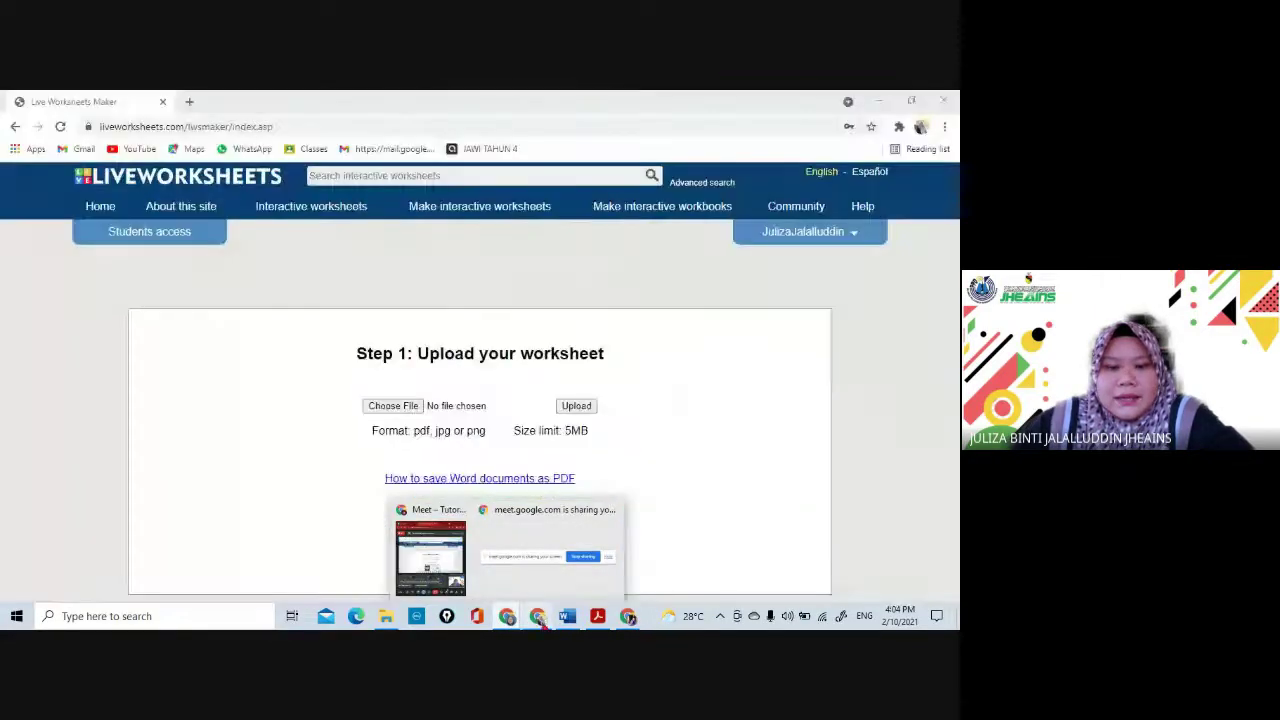
pyautogui.click(625, 613)
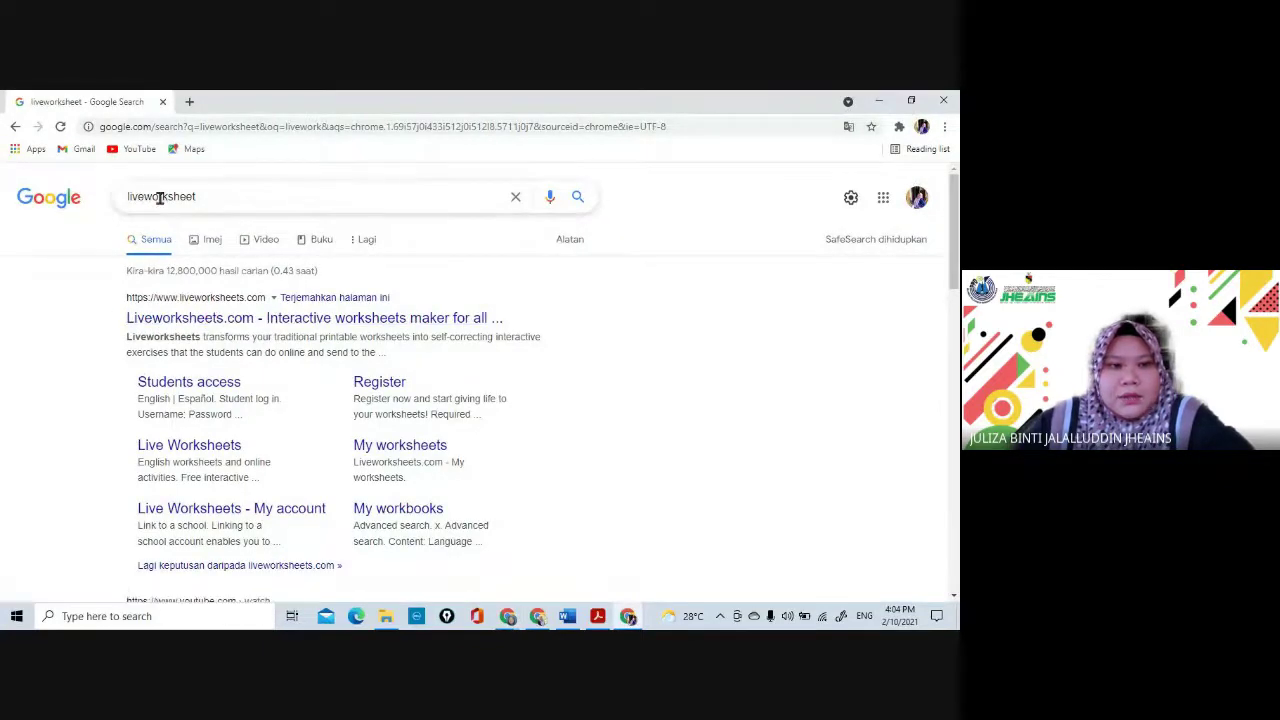
pyautogui.click(238, 320)
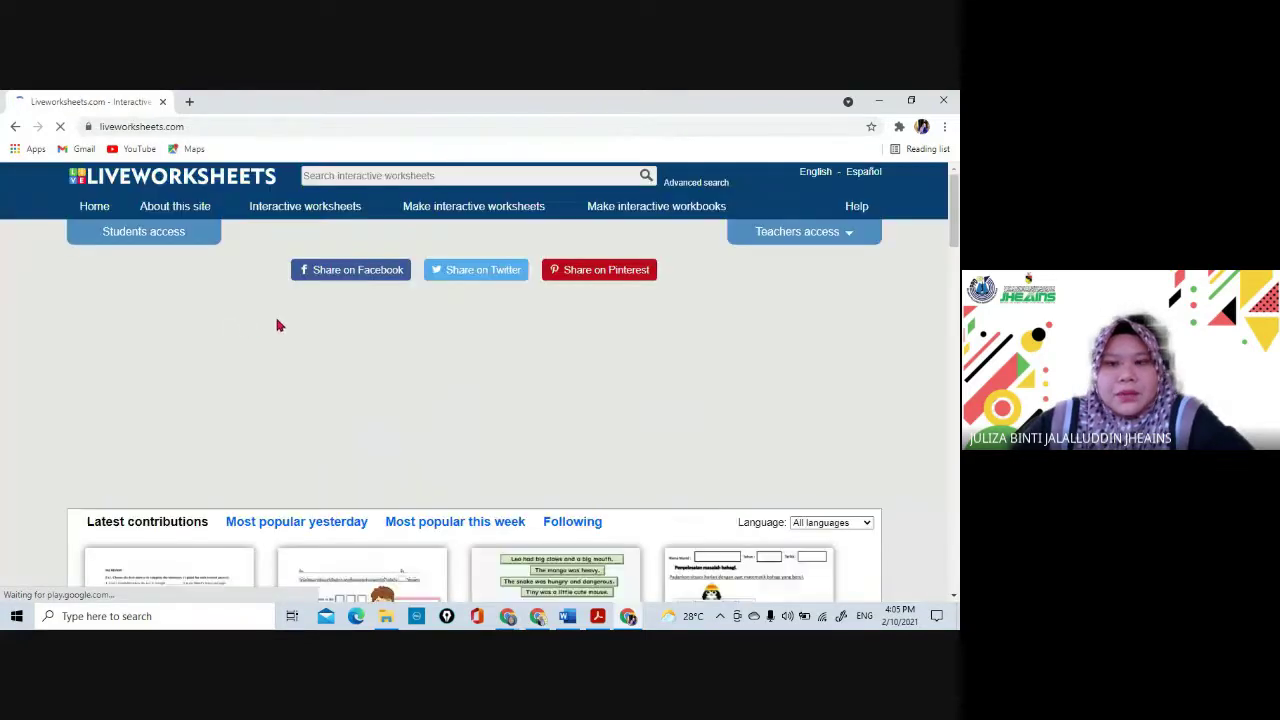
pyautogui.click(821, 238)
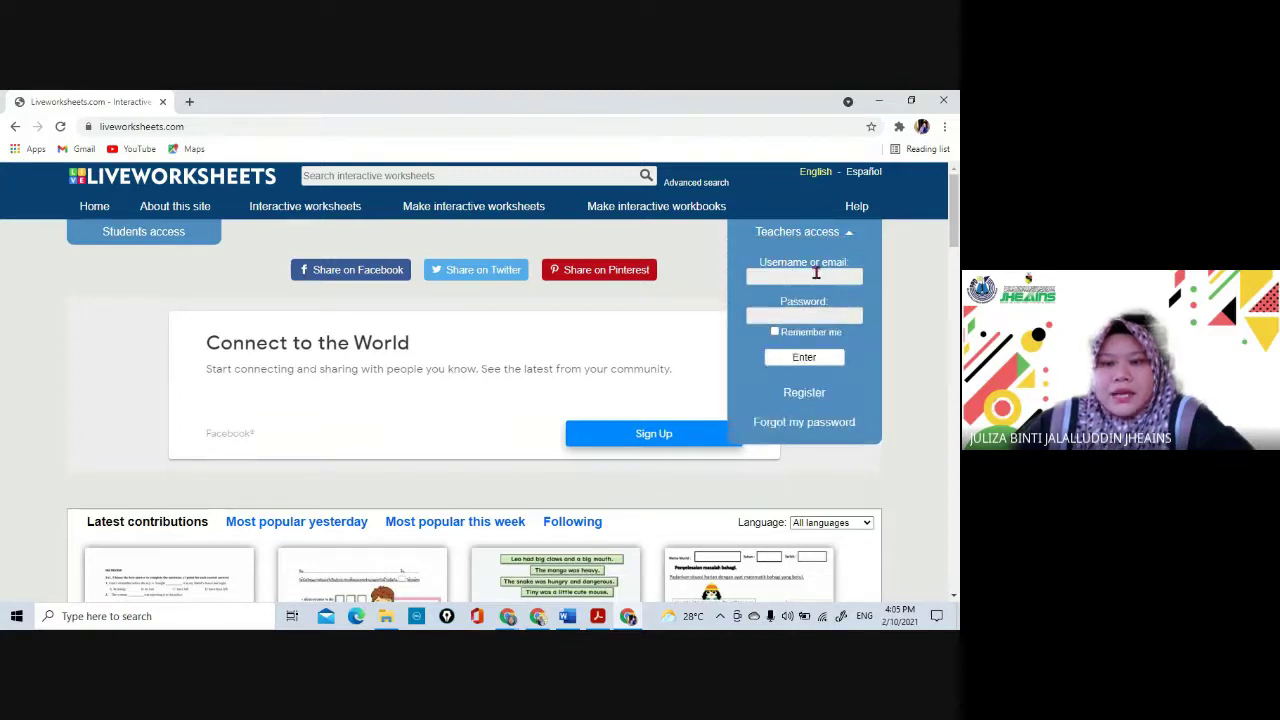
pyautogui.click(805, 395)
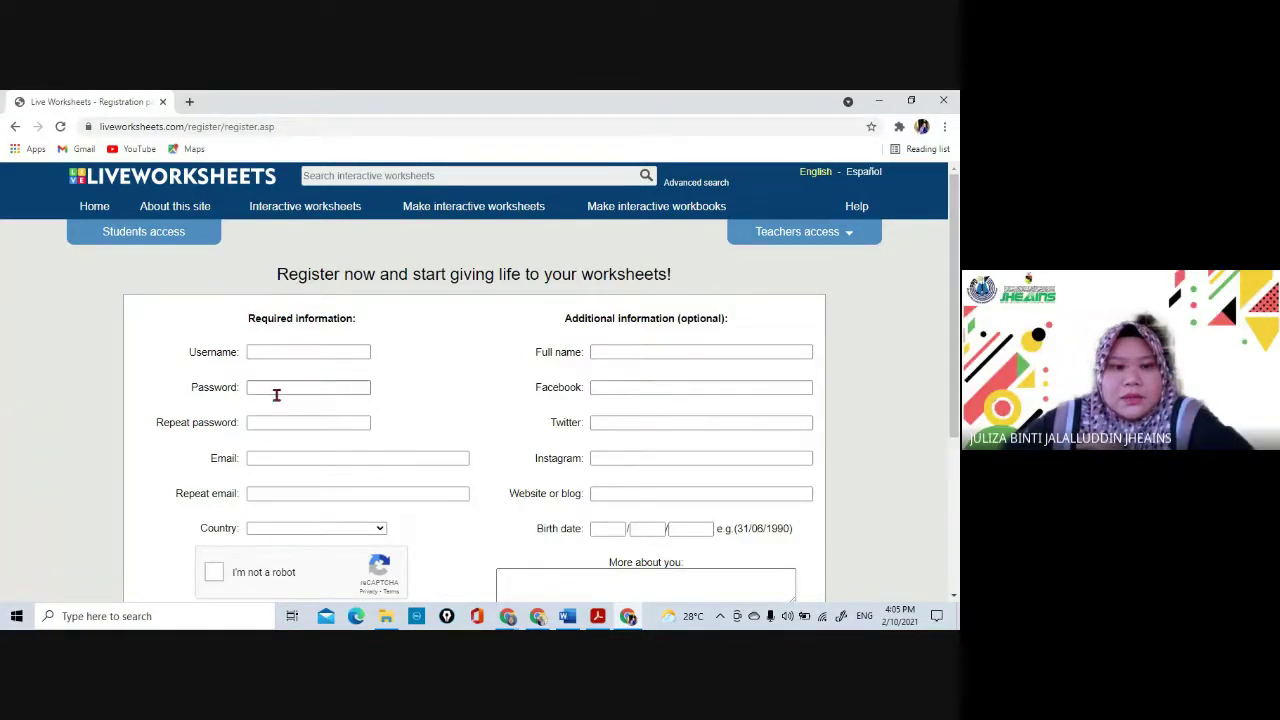
pyautogui.scroll(-3, 286, 358)
pyautogui.scroll(3, 286, 358)
# - Fill the username field with the saved Gmail address and dismiss the message about it
pyautogui.click(287, 350)
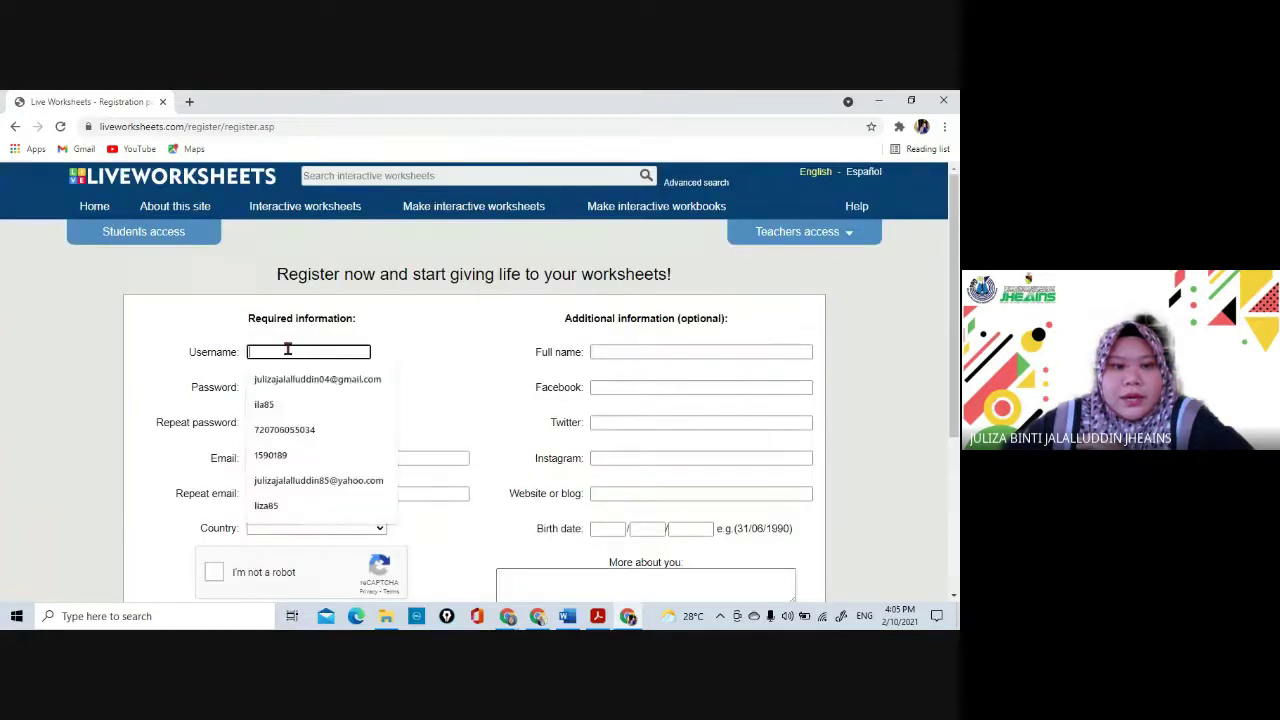
pyautogui.click(316, 380)
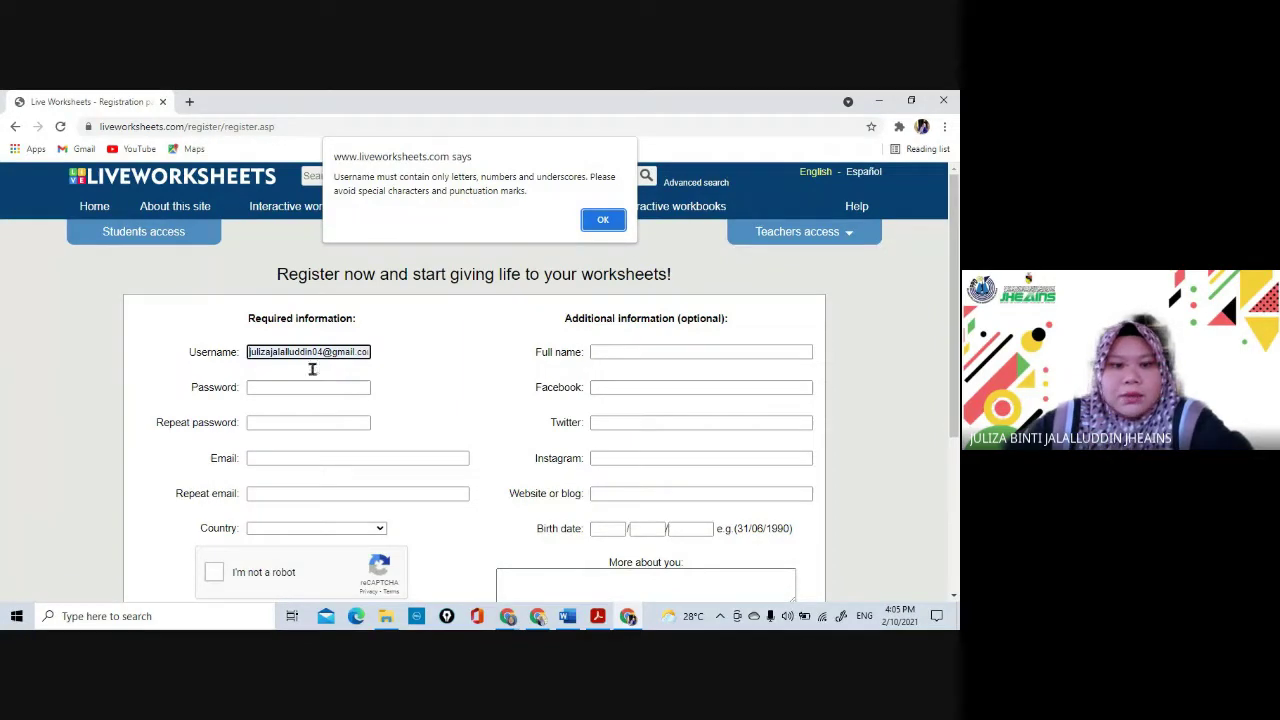
pyautogui.click(603, 219)
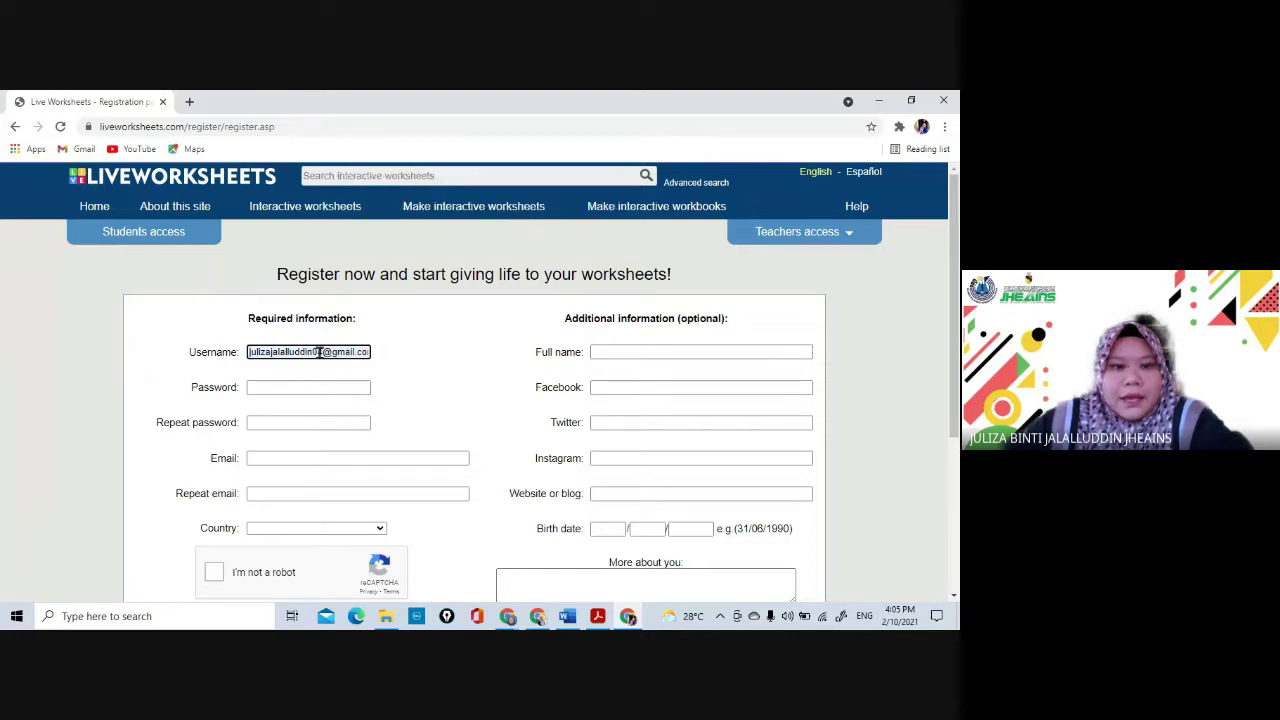
# - Fill both password fields with the suggested password and autofill the email, full name and country from the saved contact details
pyautogui.click(267, 391)
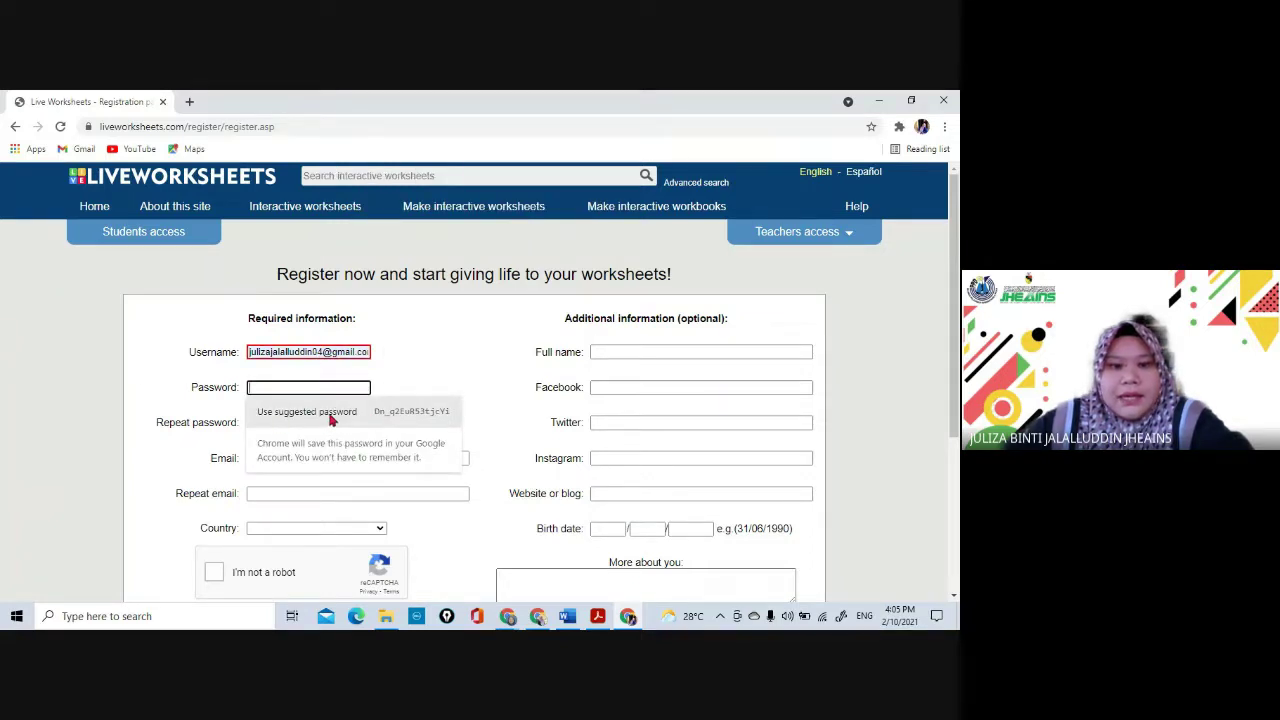
pyautogui.click(404, 420)
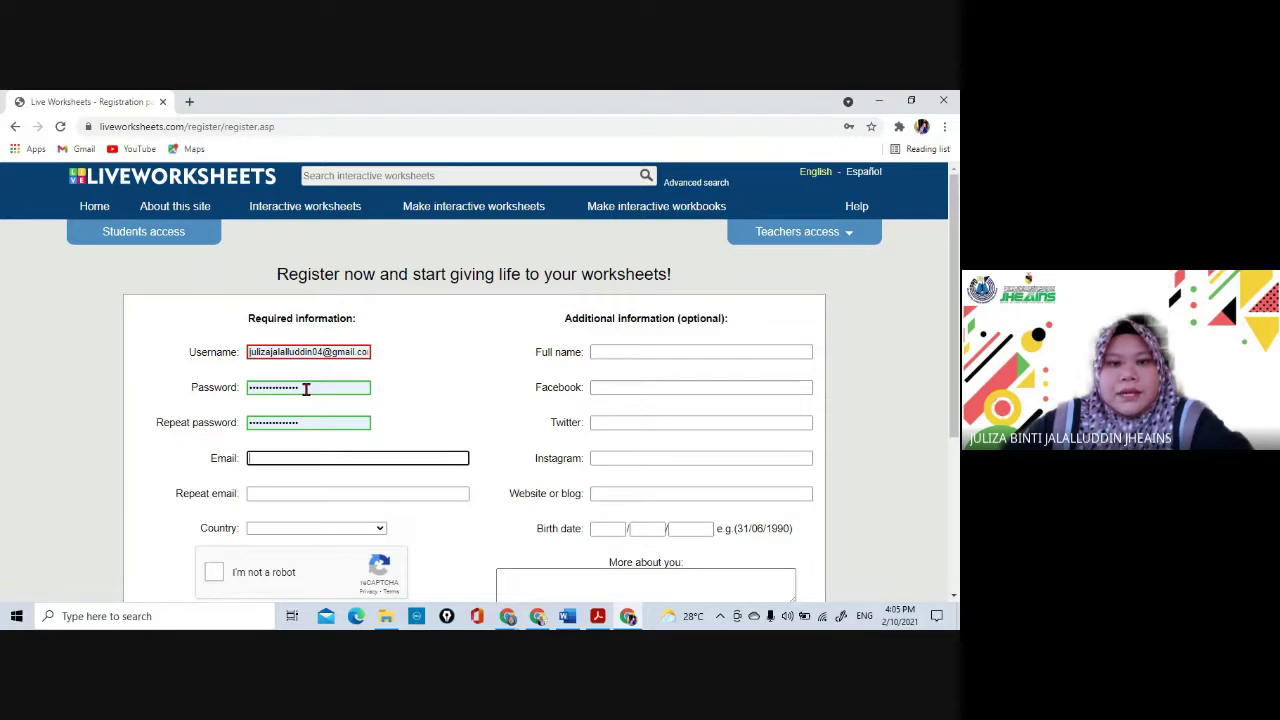
pyautogui.click(306, 389)
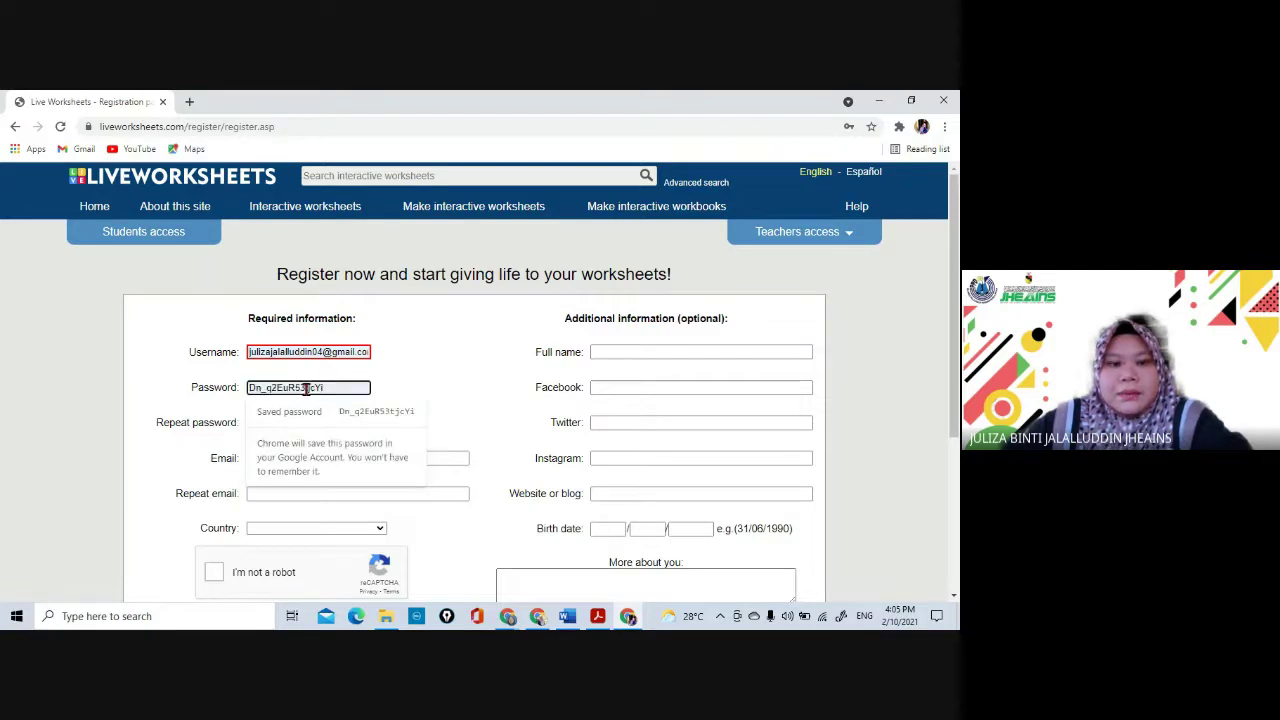
pyautogui.click(404, 396)
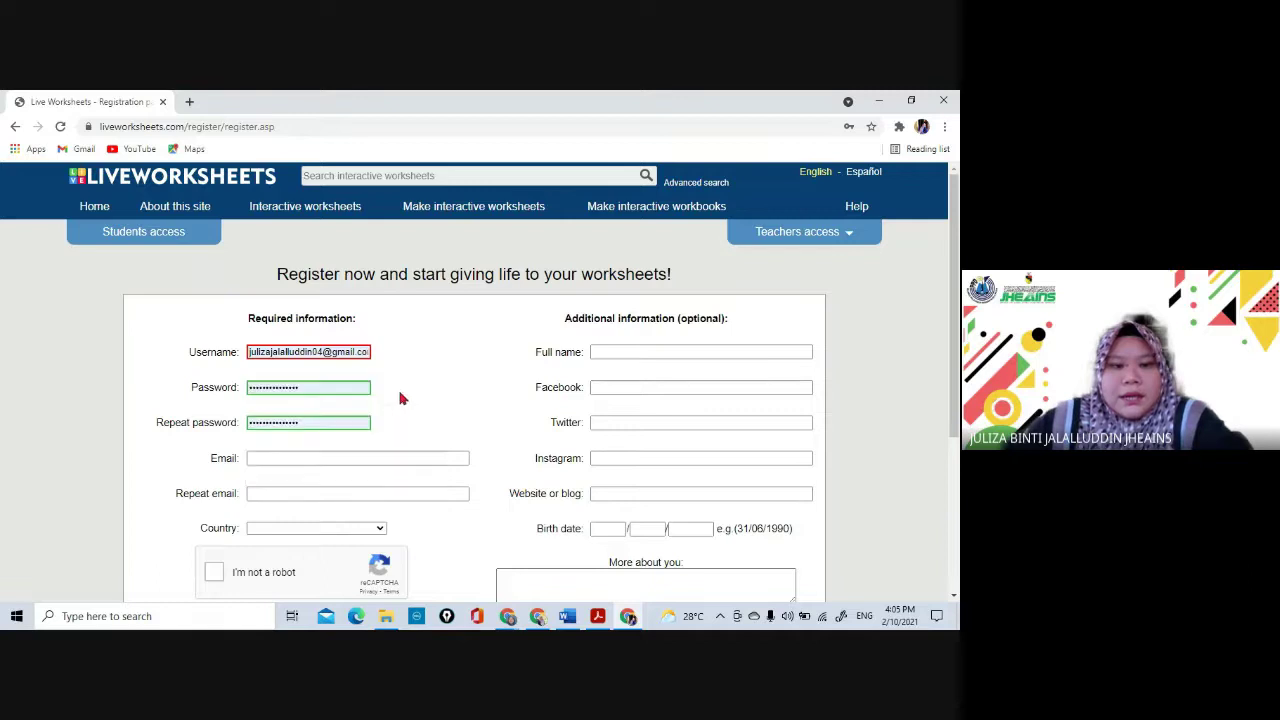
pyautogui.click(252, 457)
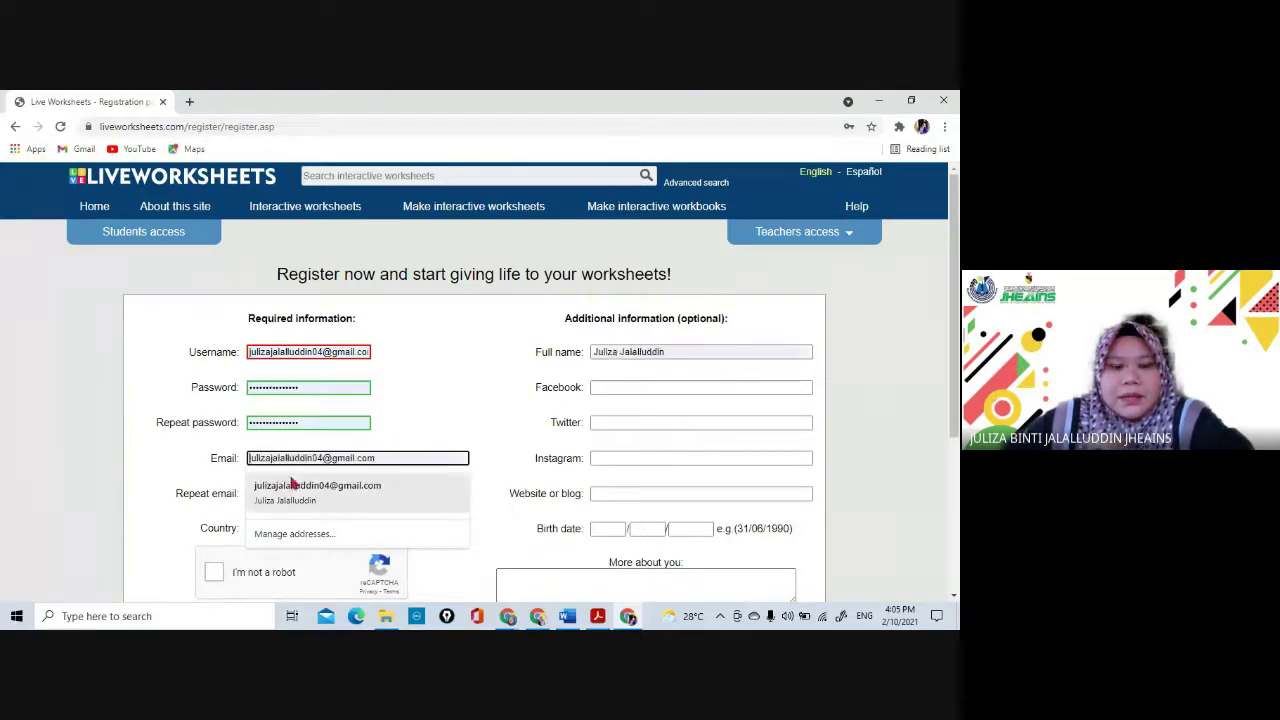
pyautogui.click(293, 488)
# - Shorten the username by removing the email domain, the number and the end of the surname
pyautogui.click(320, 352)
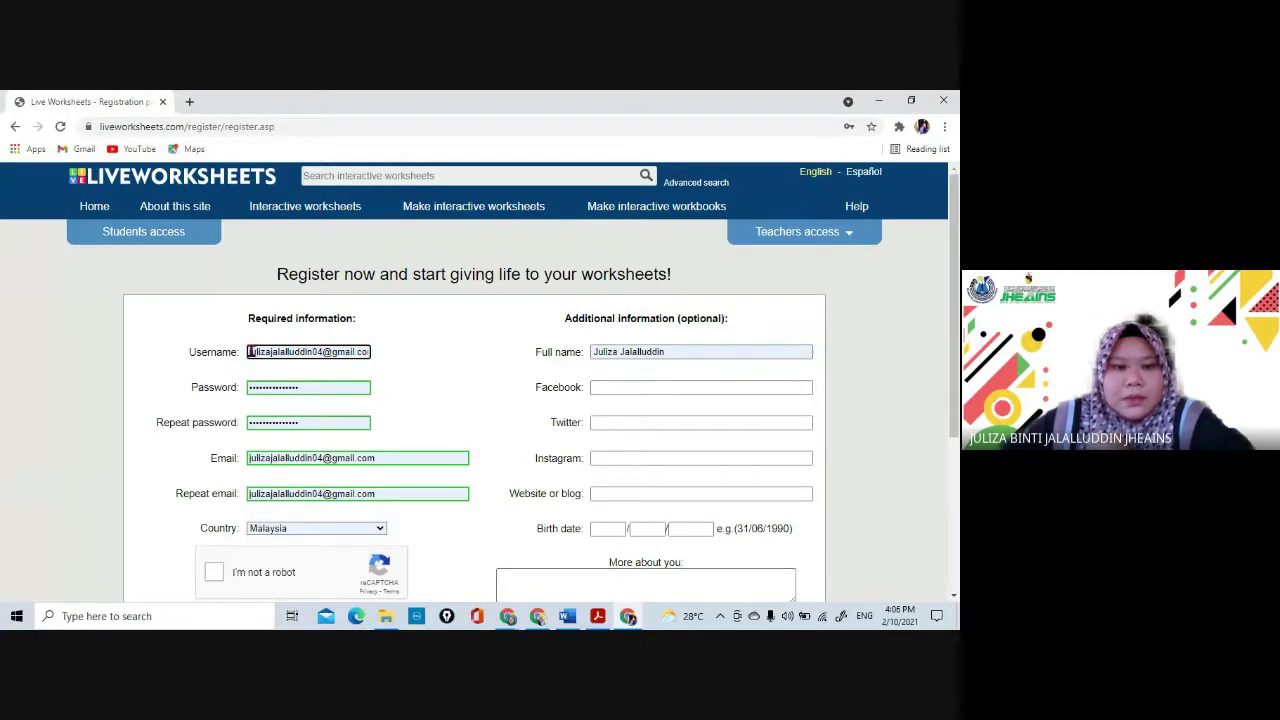
pyautogui.moveTo(251, 352); pyautogui.dragTo(371, 352)
pyautogui.click(300, 357)
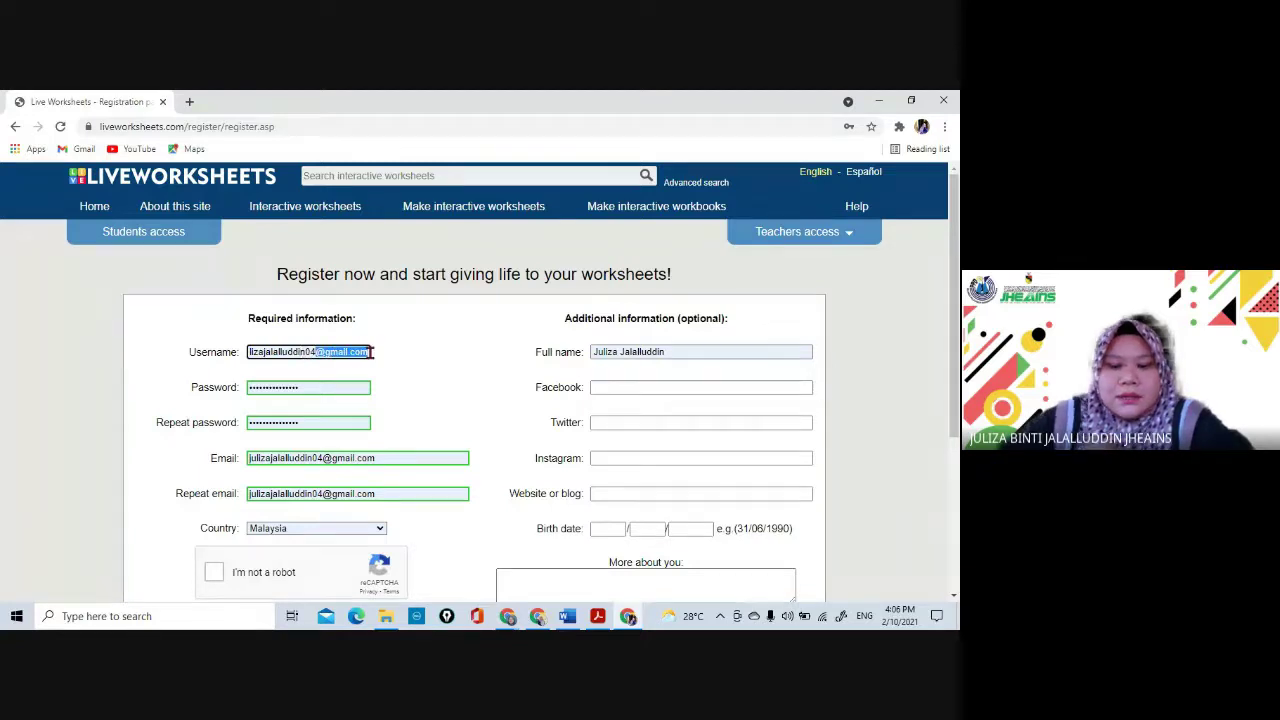
pyautogui.press('BackSpace')
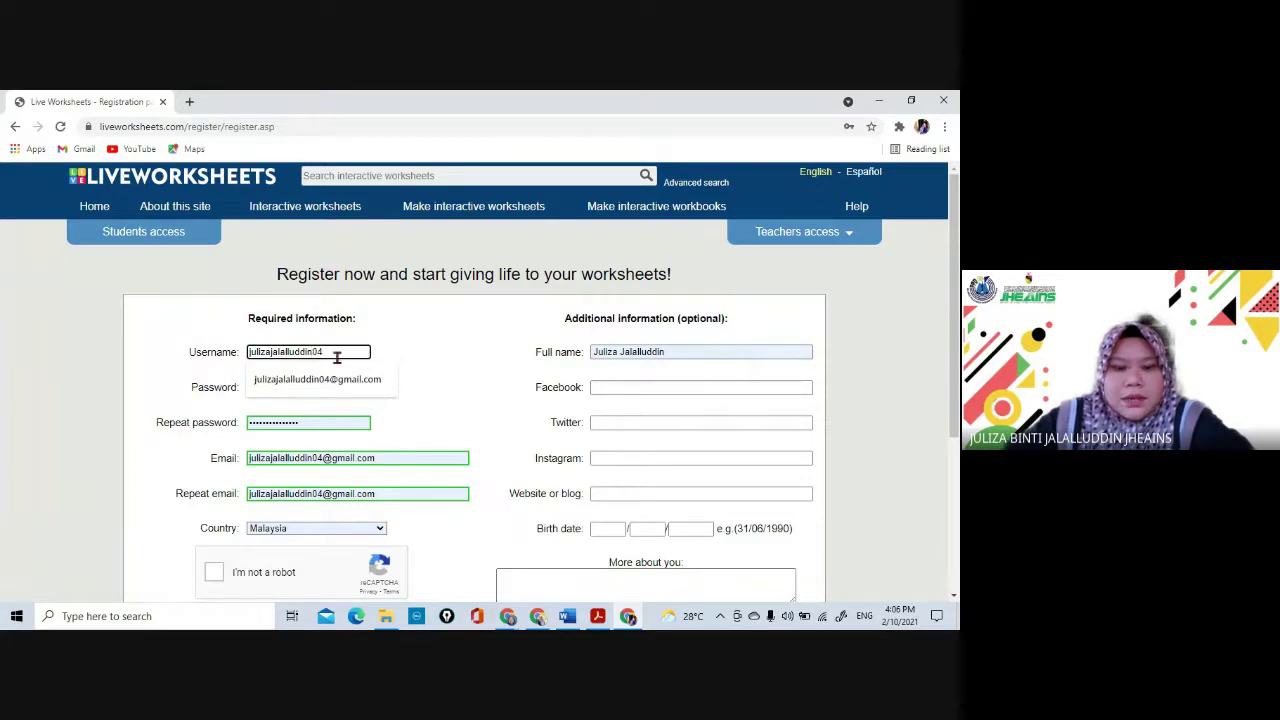
pyautogui.press('BackSpace')
pyautogui.press('BackSpace')
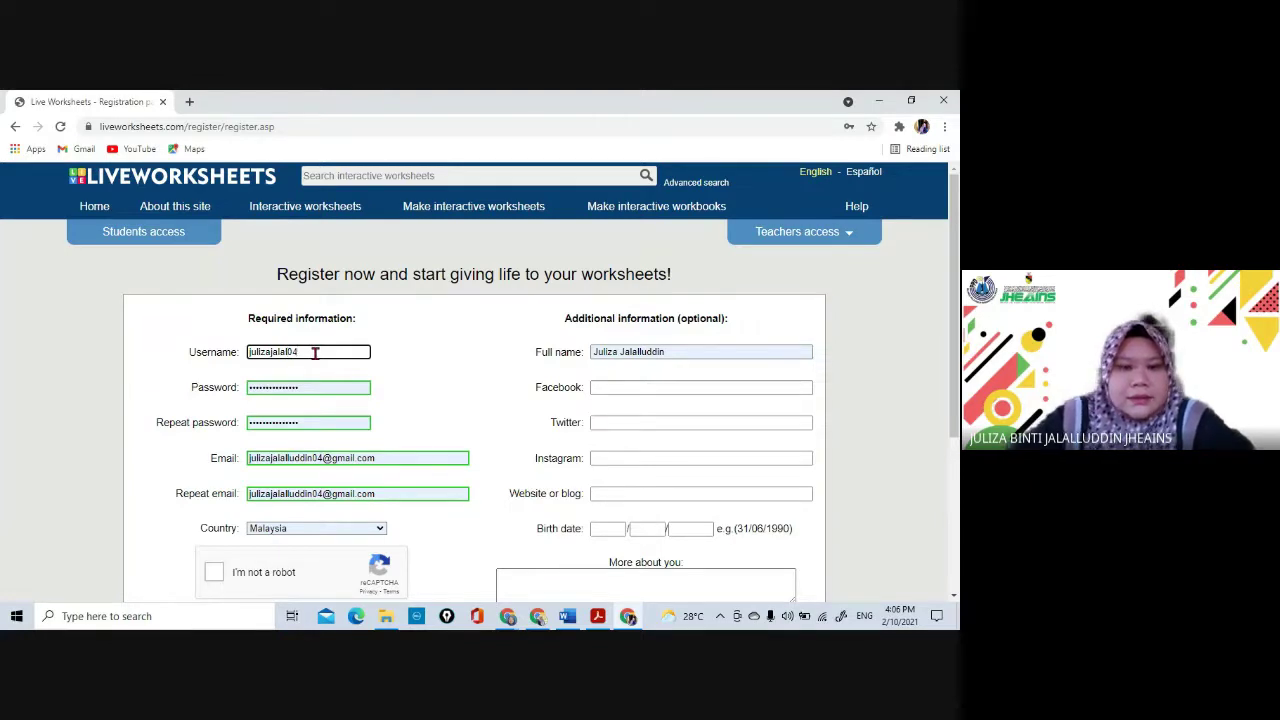
pyautogui.press('BackSpace')
pyautogui.press('BackSpace')
pyautogui.click(391, 340)
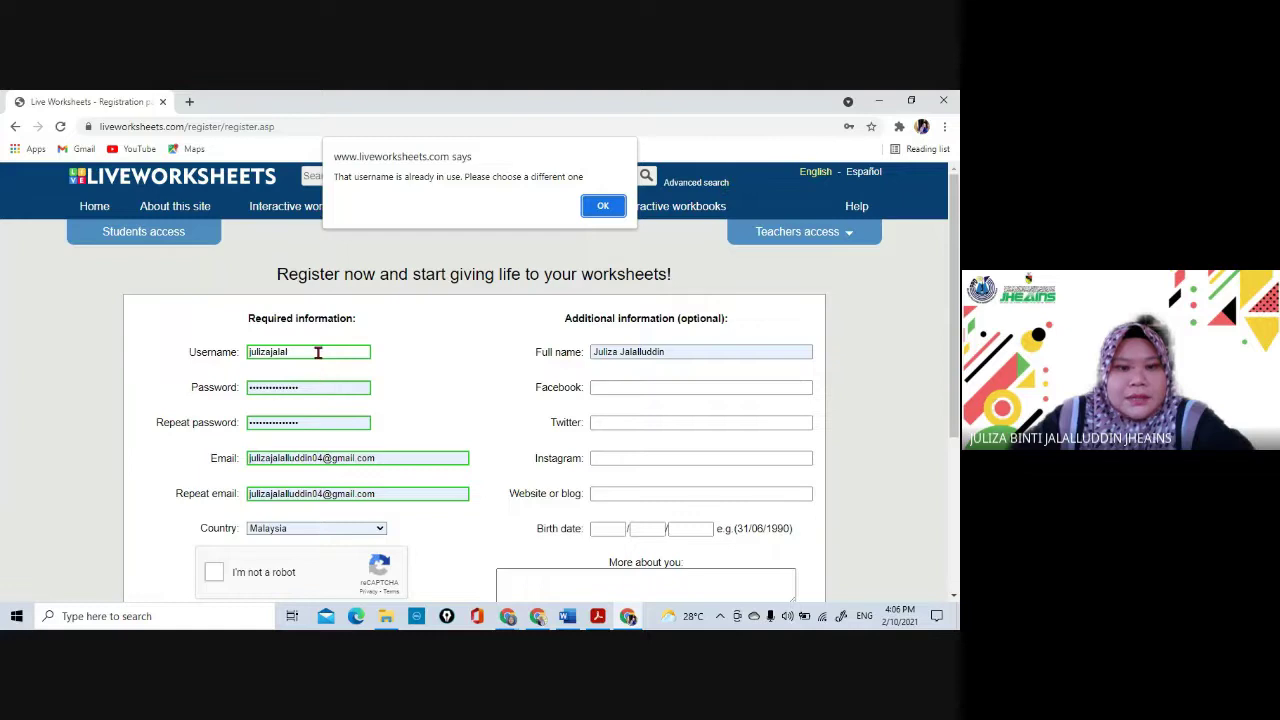
pyautogui.click(603, 205)
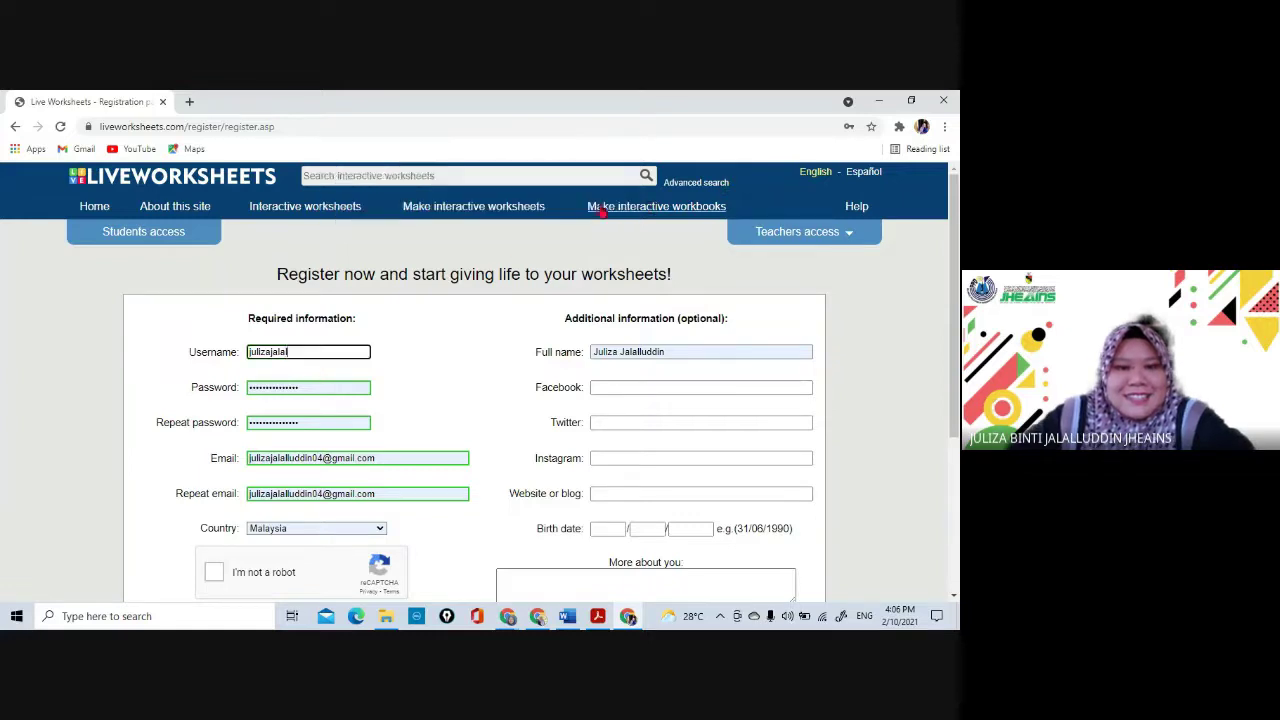
# - Append 05 to the username in the registration form
pyautogui.click(300, 353)
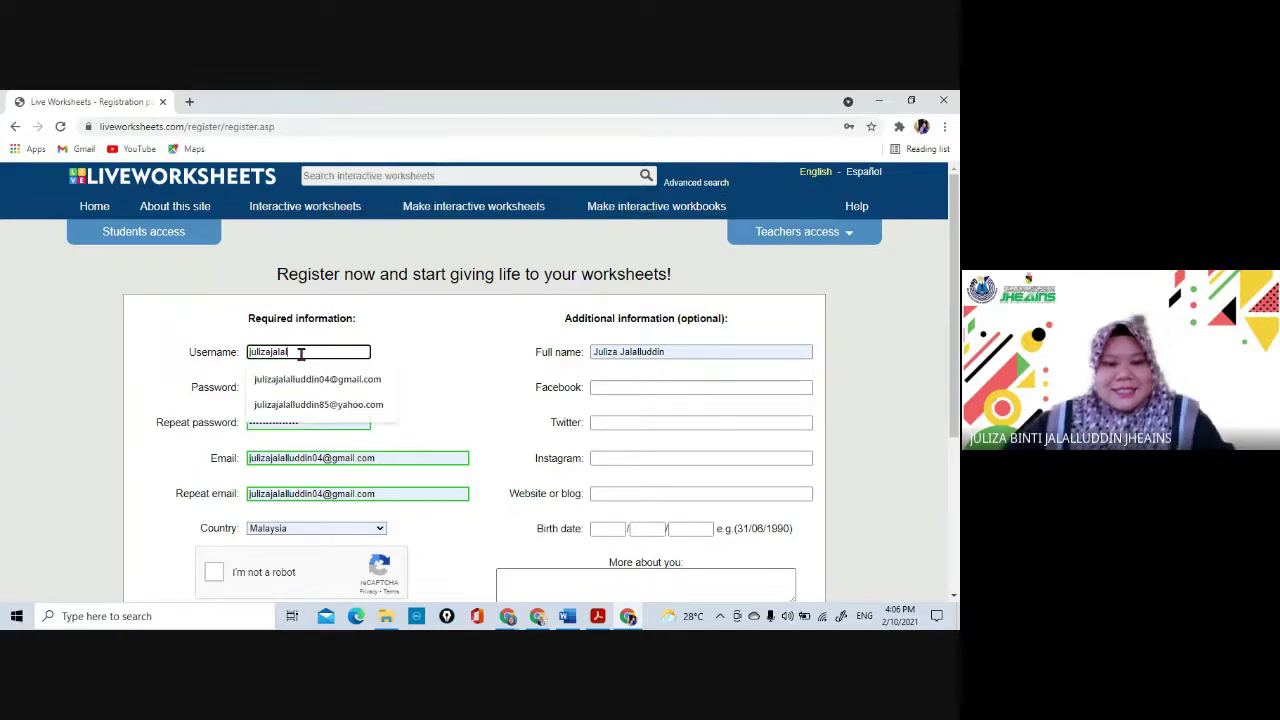
pyautogui.write('05')
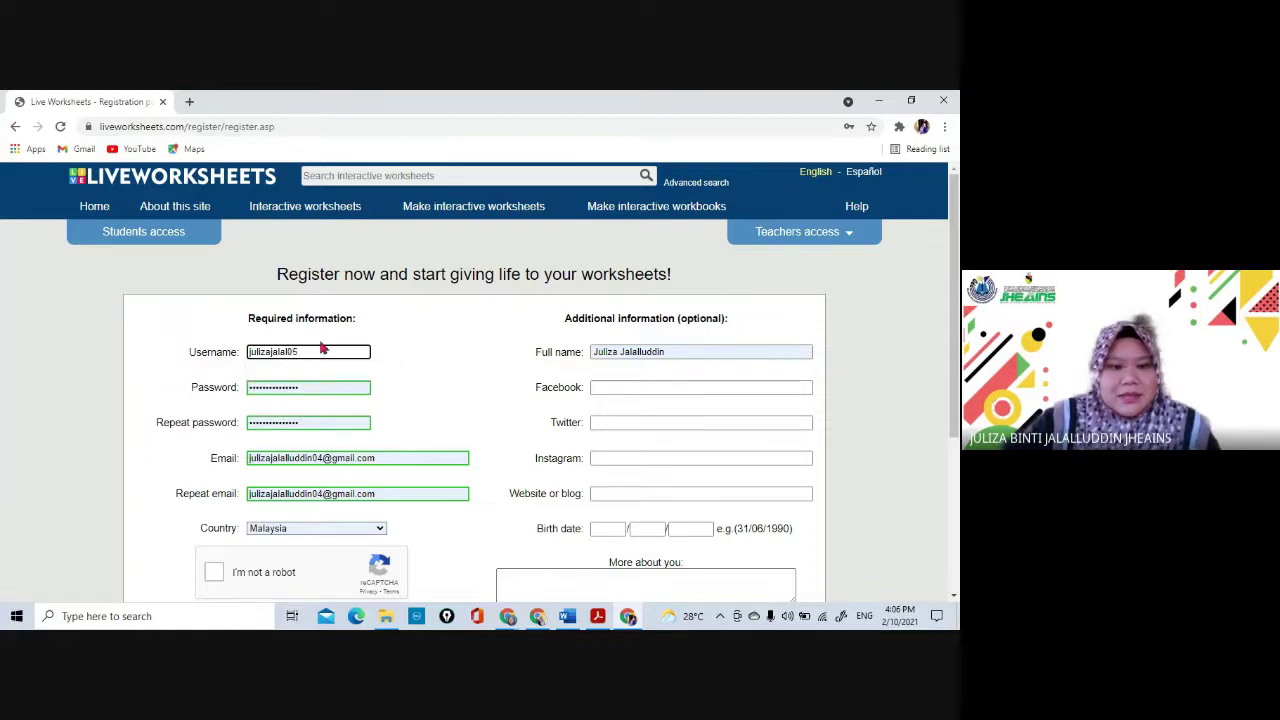
pyautogui.click(348, 372)
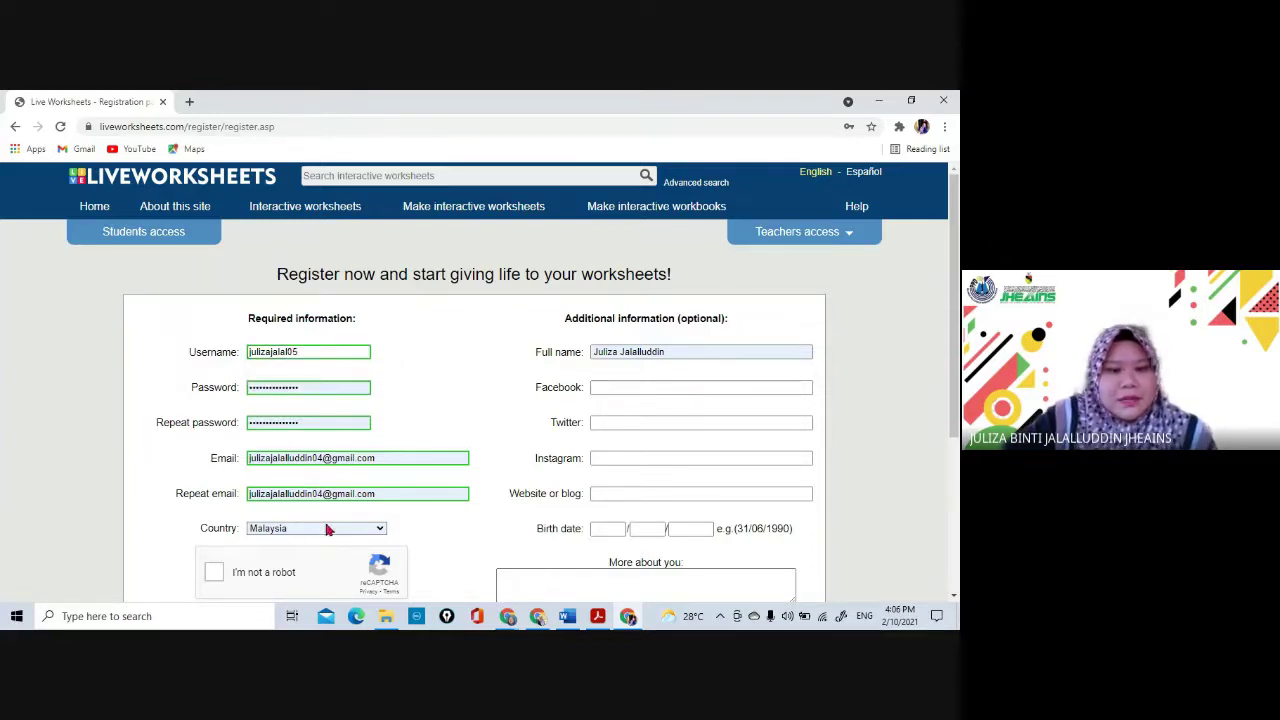
# - Complete the reCAPTCHA, accept the Terms of use and submit the registration, dismissing any notices
pyautogui.moveTo(952, 292); pyautogui.dragTo(957, 329)
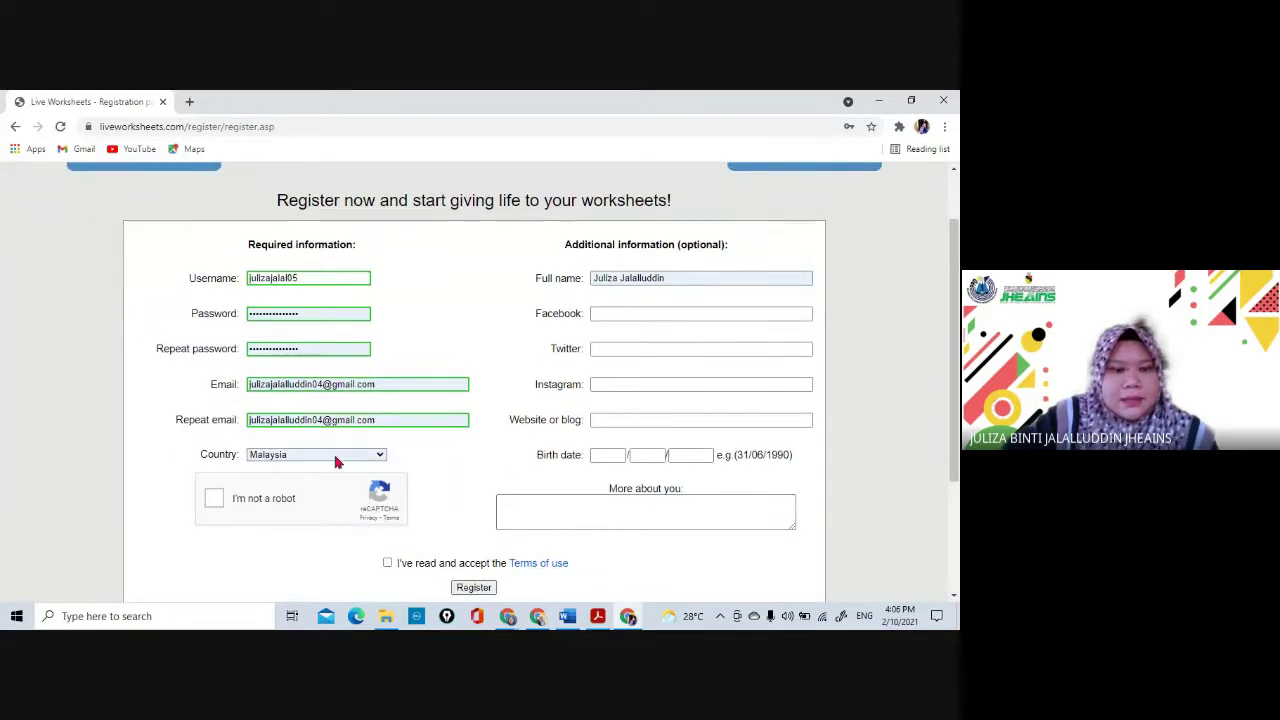
pyautogui.click(250, 500)
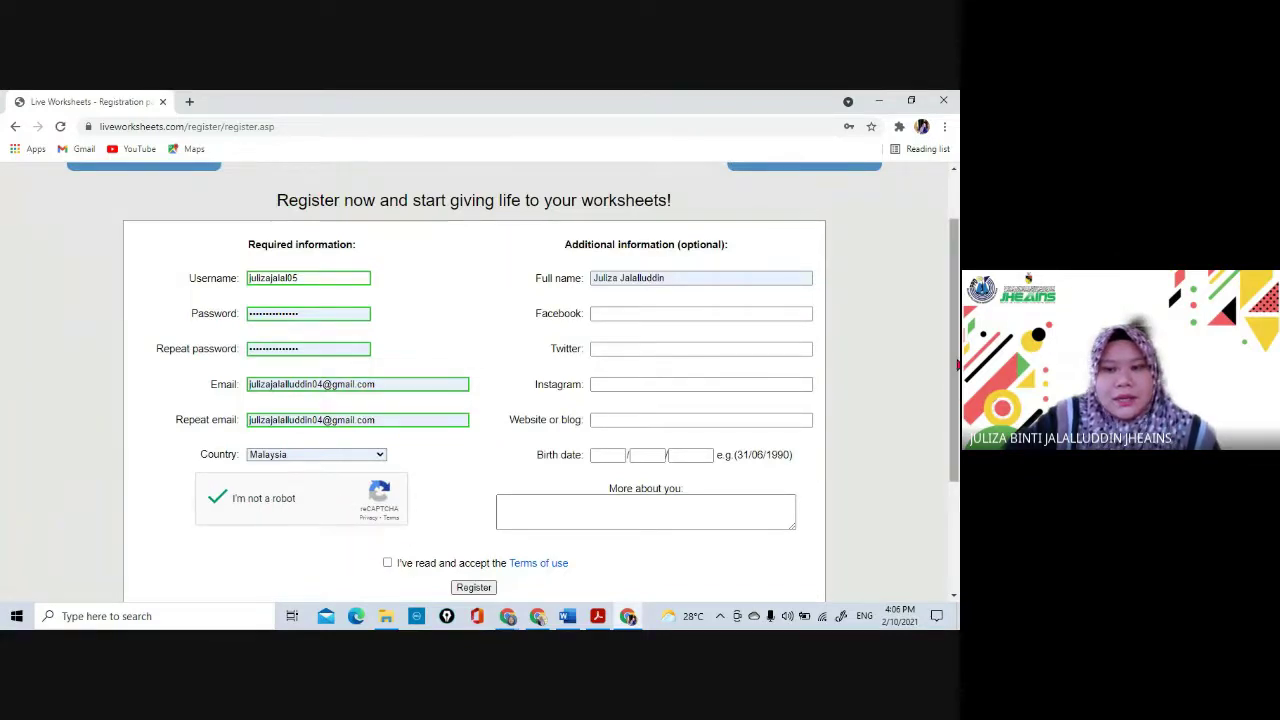
pyautogui.moveTo(957, 363); pyautogui.dragTo(957, 386)
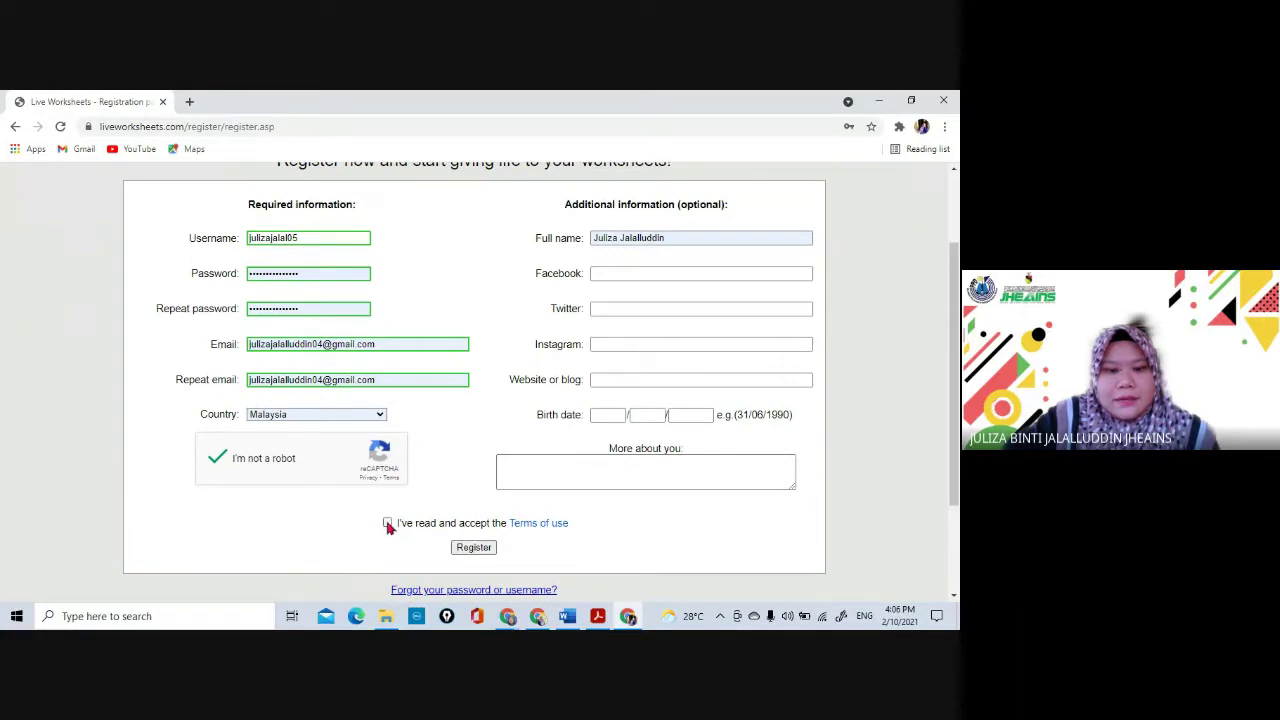
pyautogui.click(388, 524)
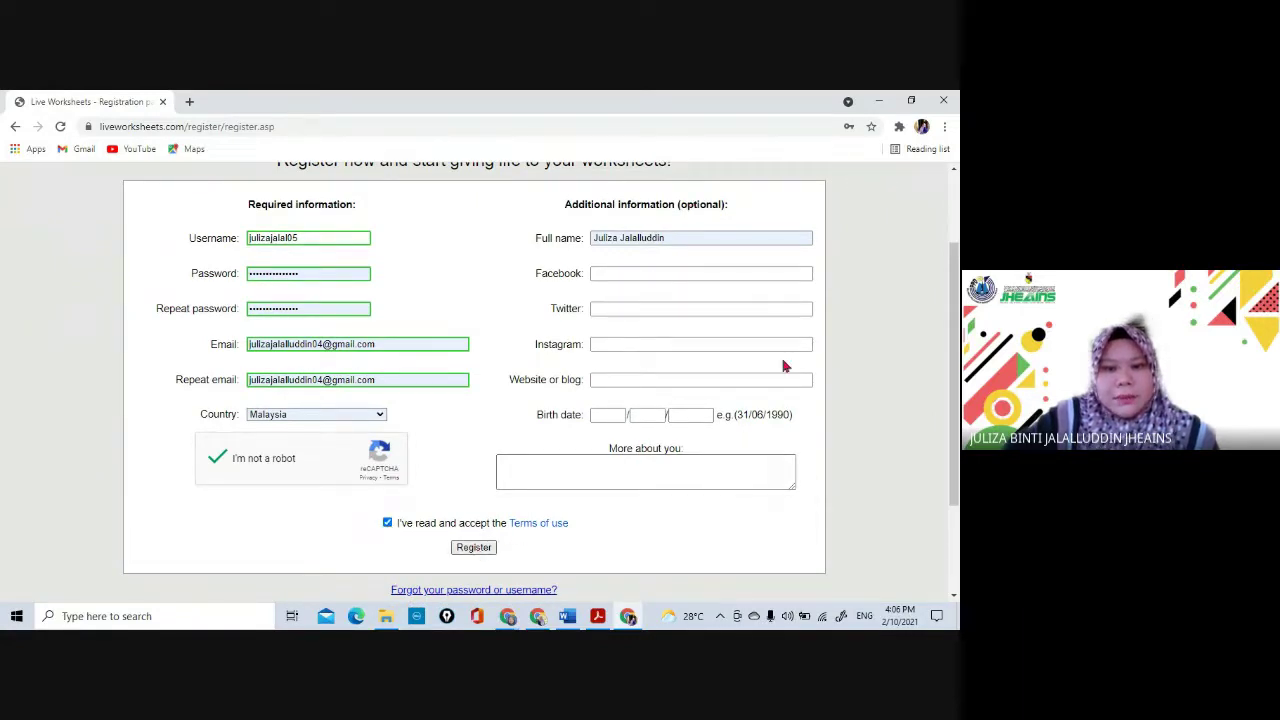
pyautogui.click(480, 549)
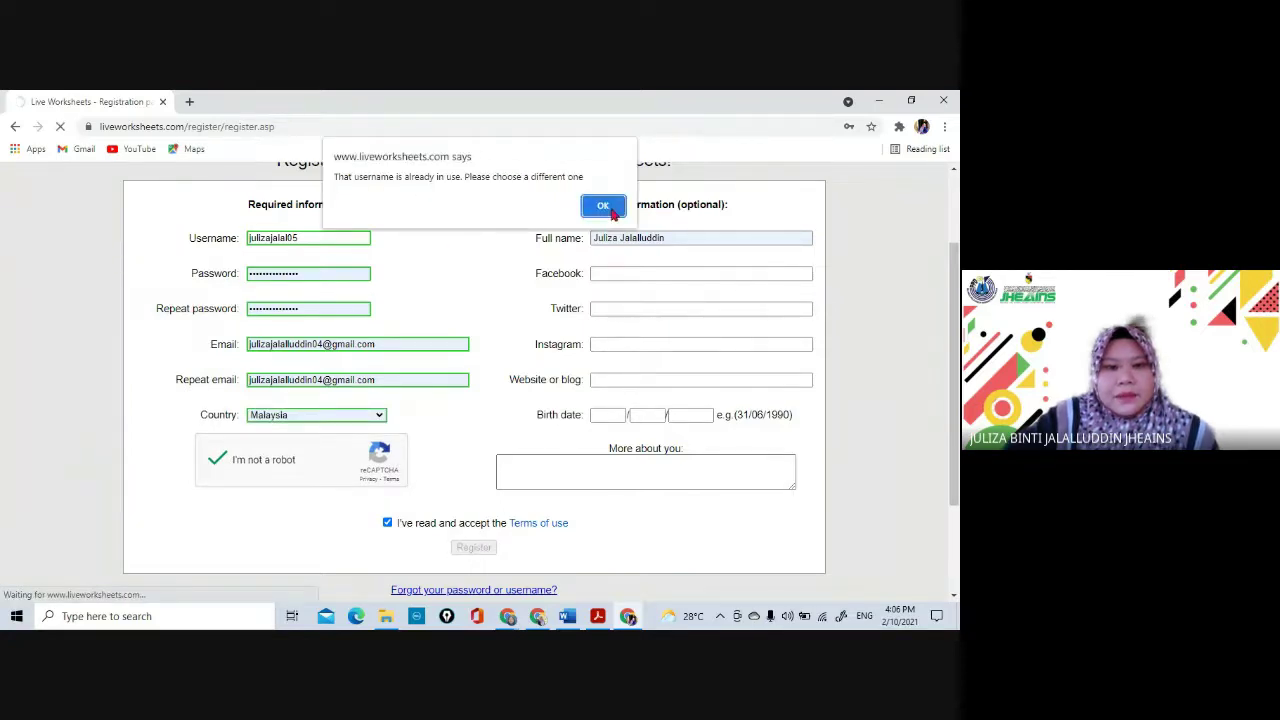
pyautogui.click(604, 207)
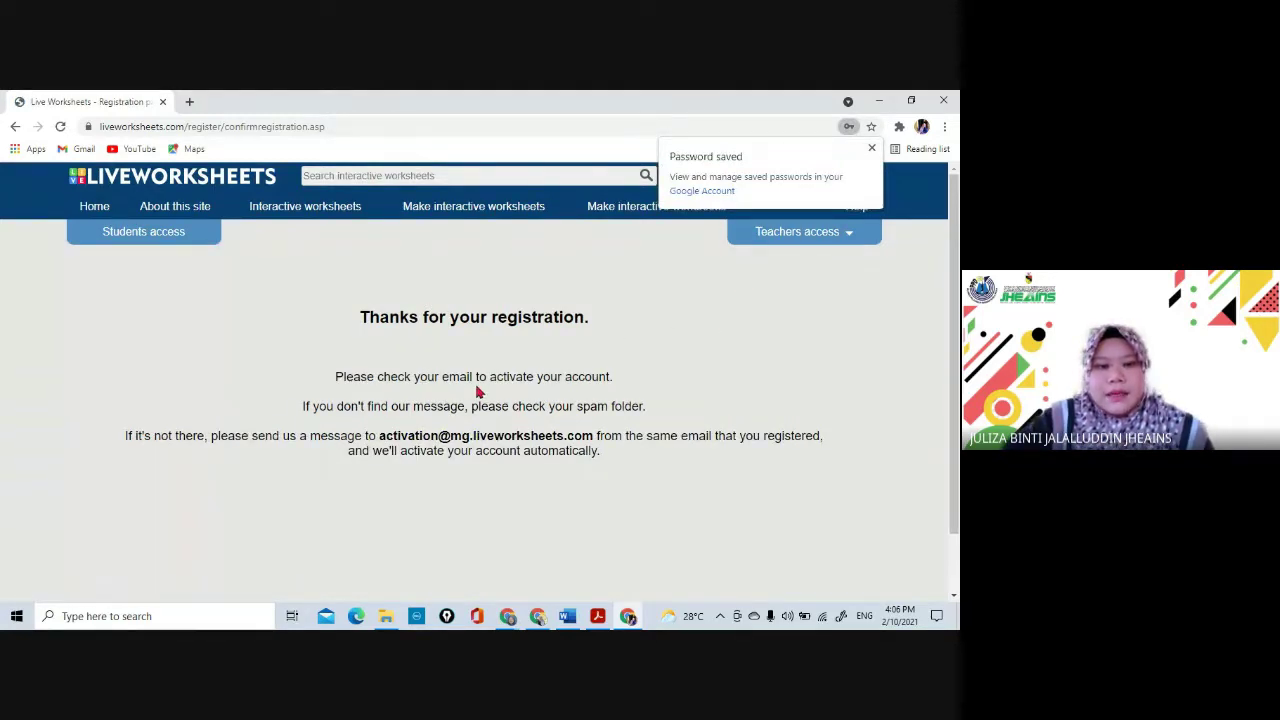
pyautogui.click(871, 148)
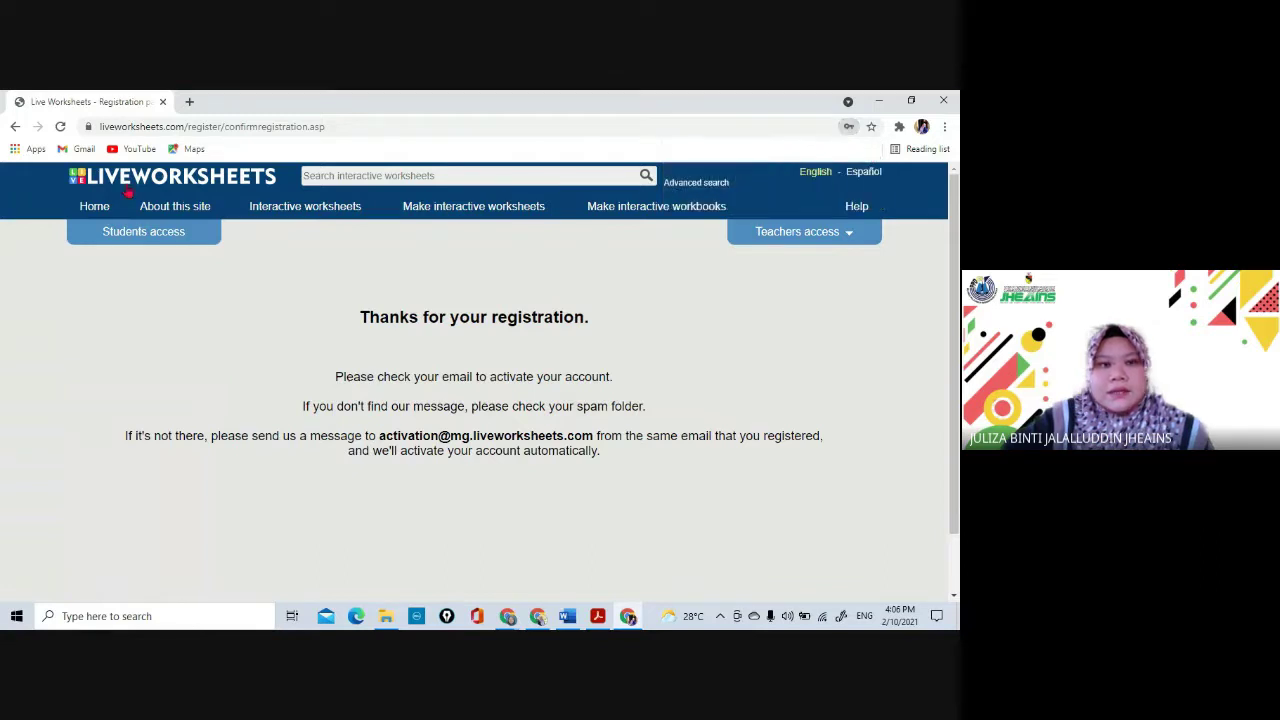
# - Open Gmail in a new tab and activate the account through the link in the Liveworksheets welcome email
pyautogui.click(189, 101)
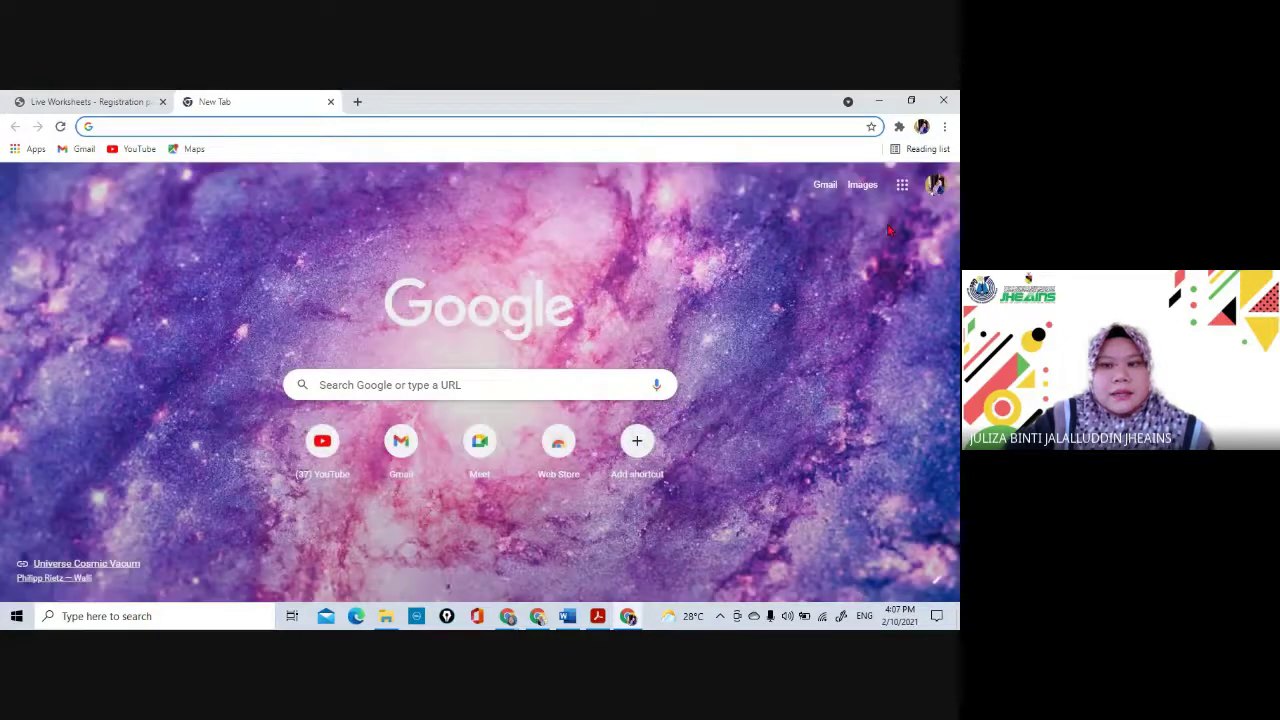
pyautogui.click(902, 184)
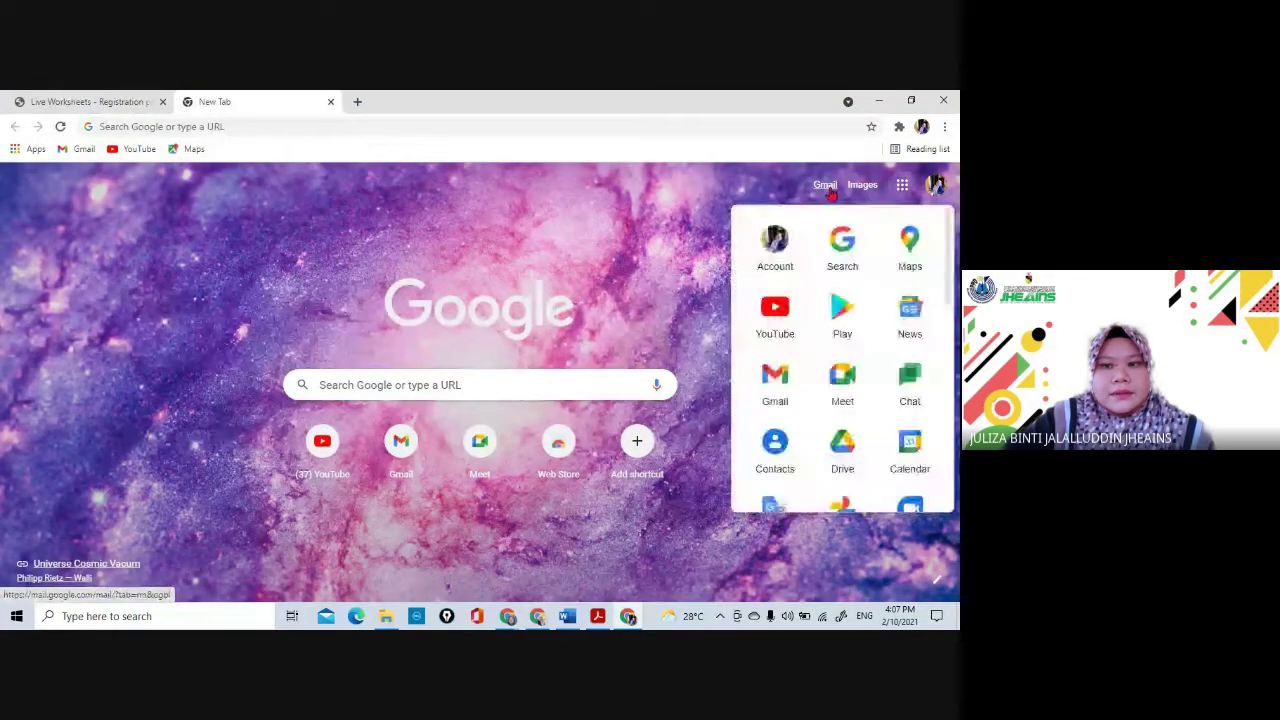
pyautogui.click(826, 186)
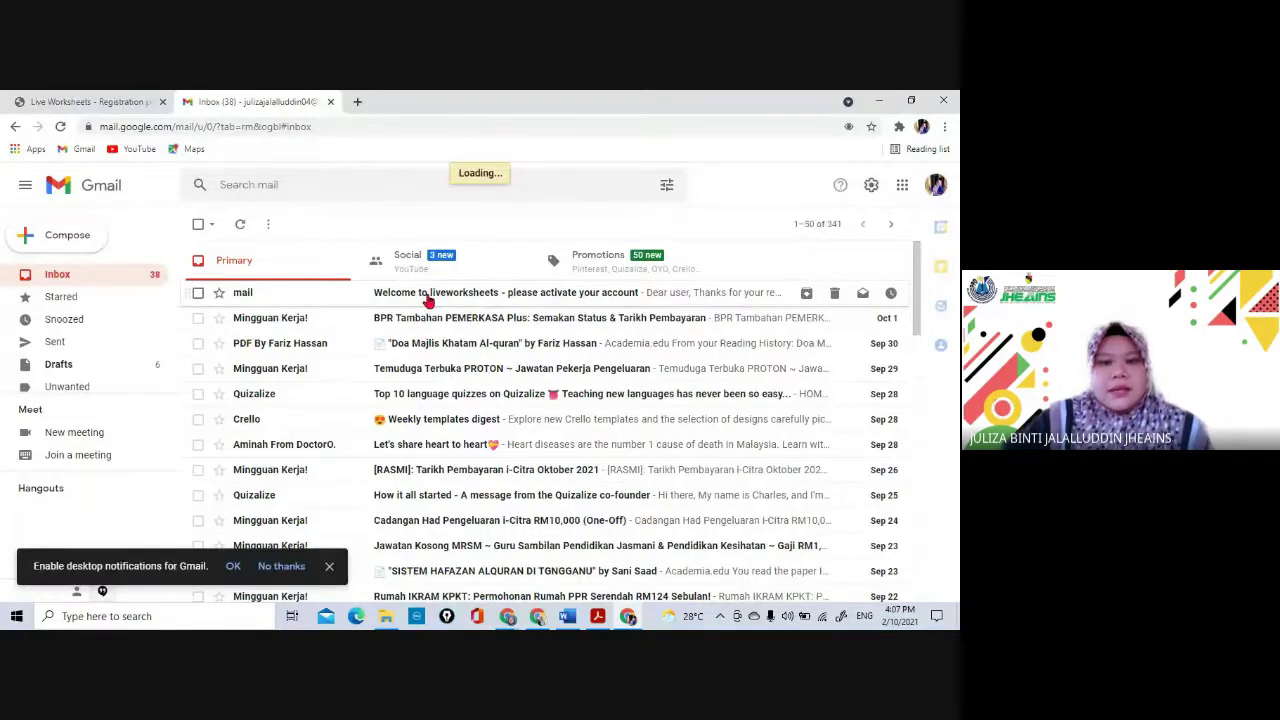
pyautogui.click(428, 297)
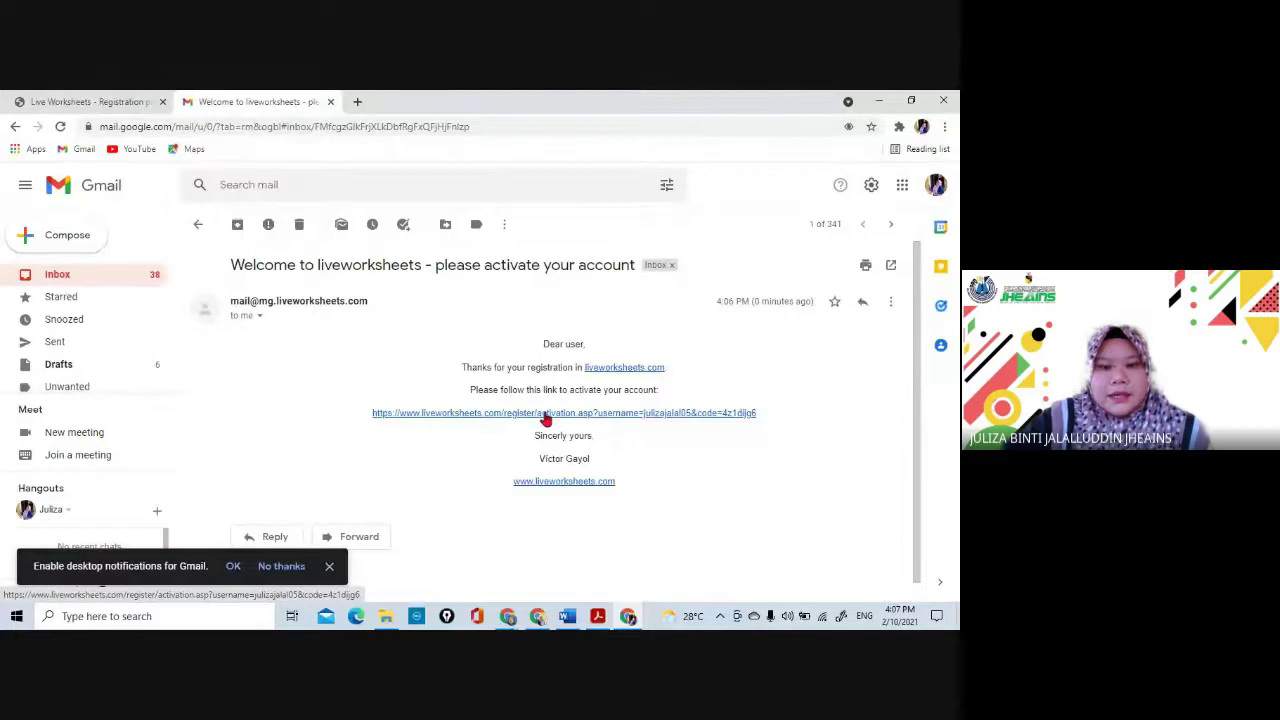
pyautogui.click(606, 413)
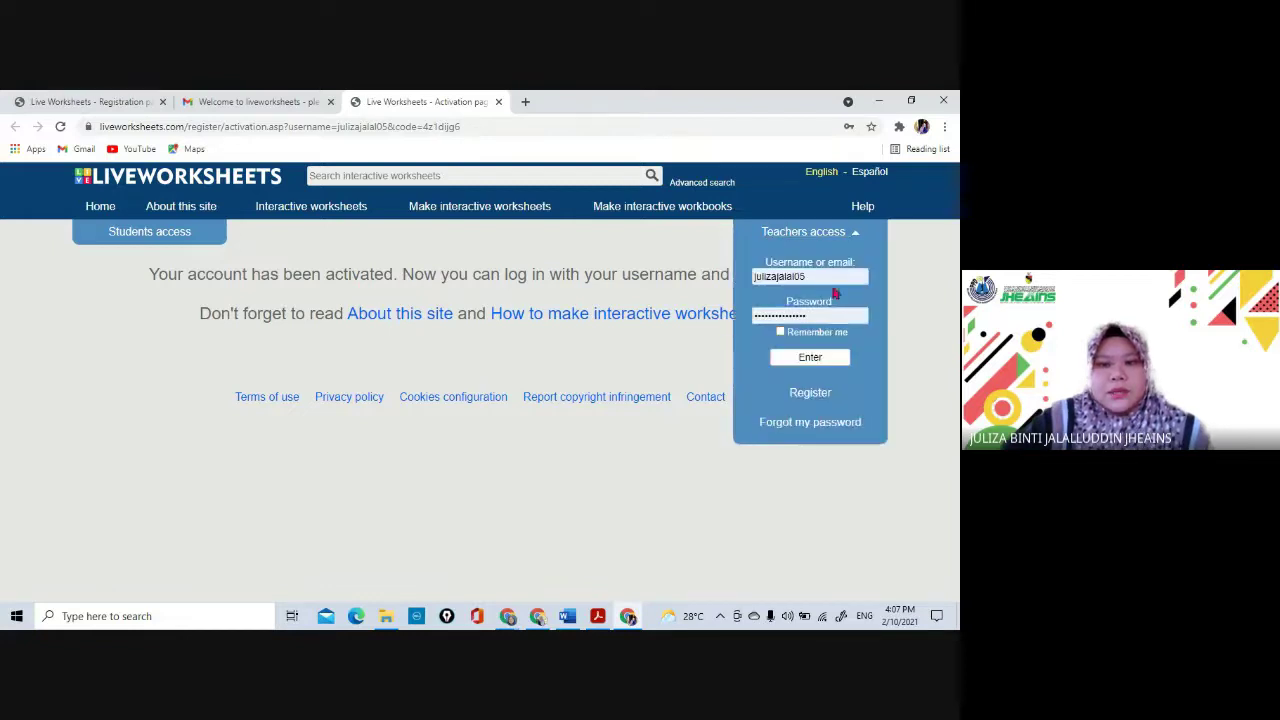
pyautogui.moveTo(812, 234)
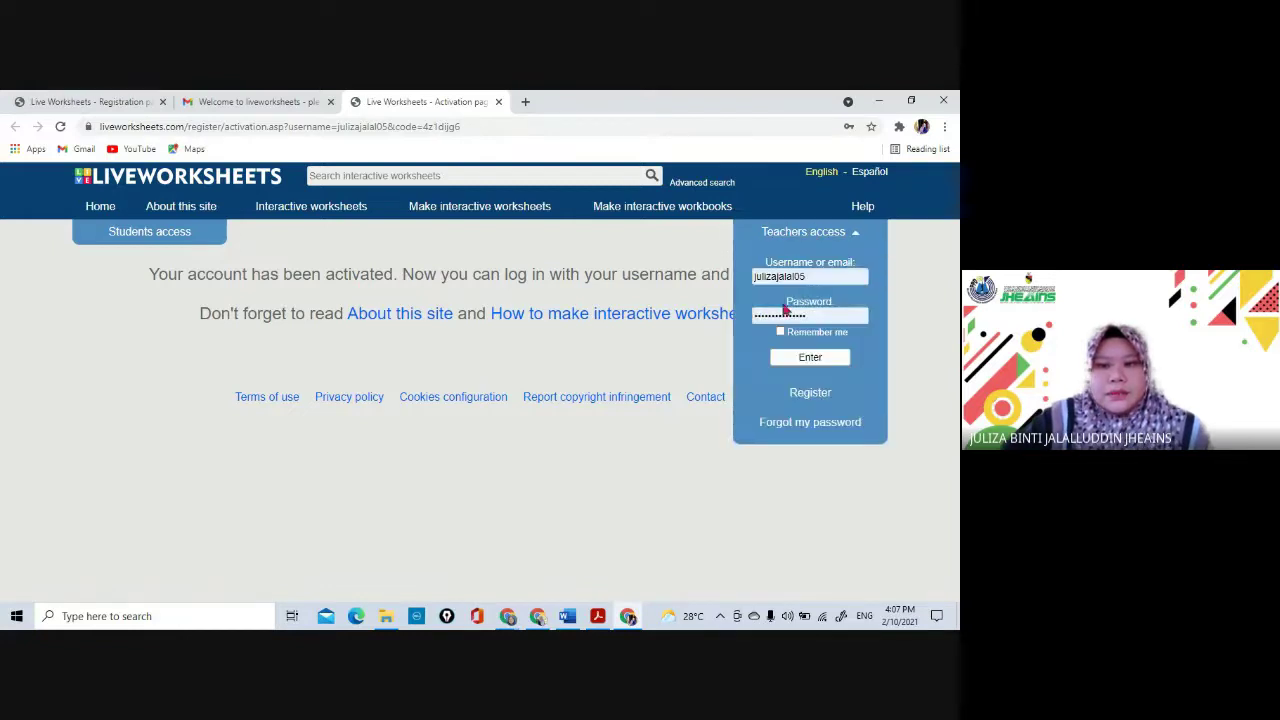
# - Log in to the teacher account with Remember me enabled and open the My worksheets page
pyautogui.click(780, 331)
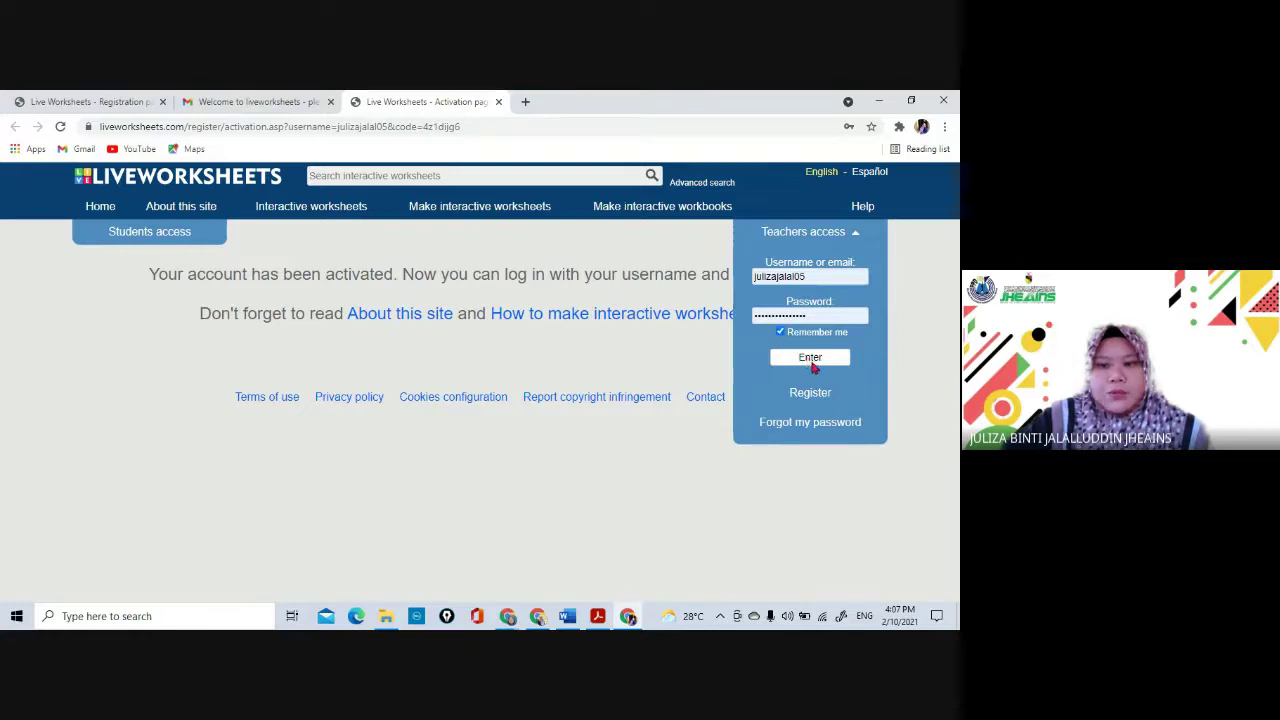
pyautogui.click(813, 362)
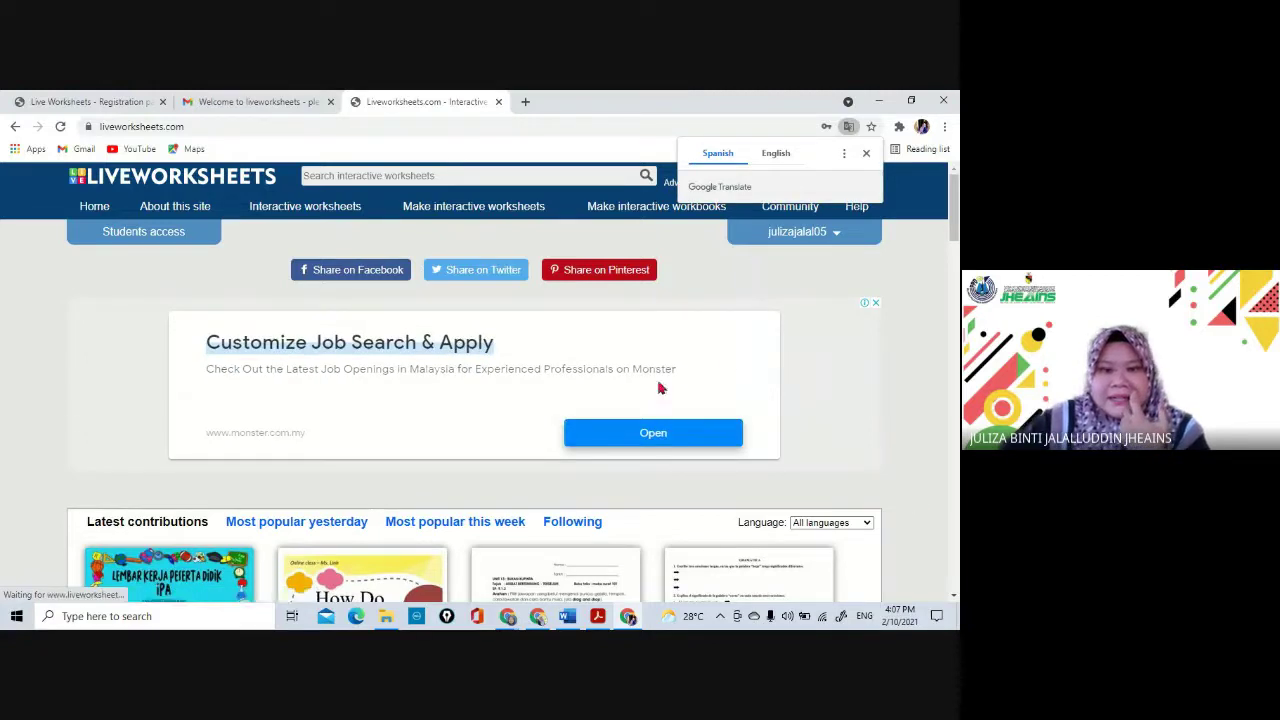
pyautogui.click(834, 238)
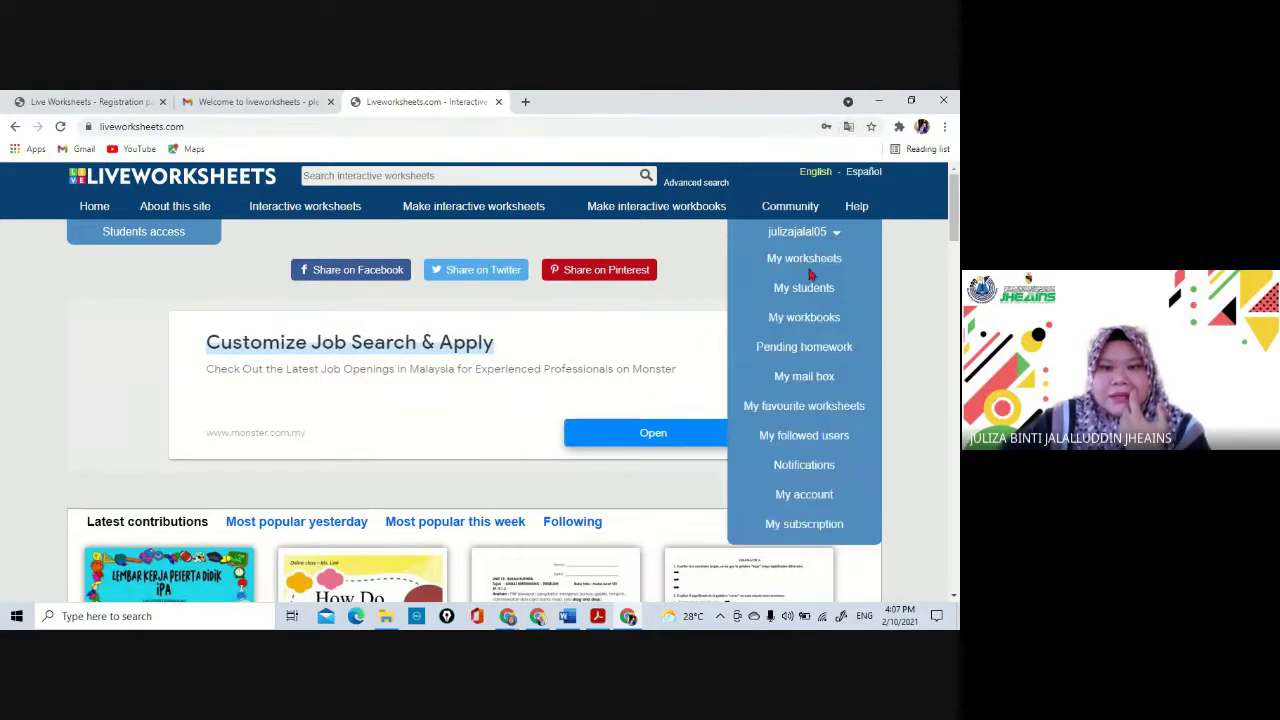
pyautogui.click(806, 262)
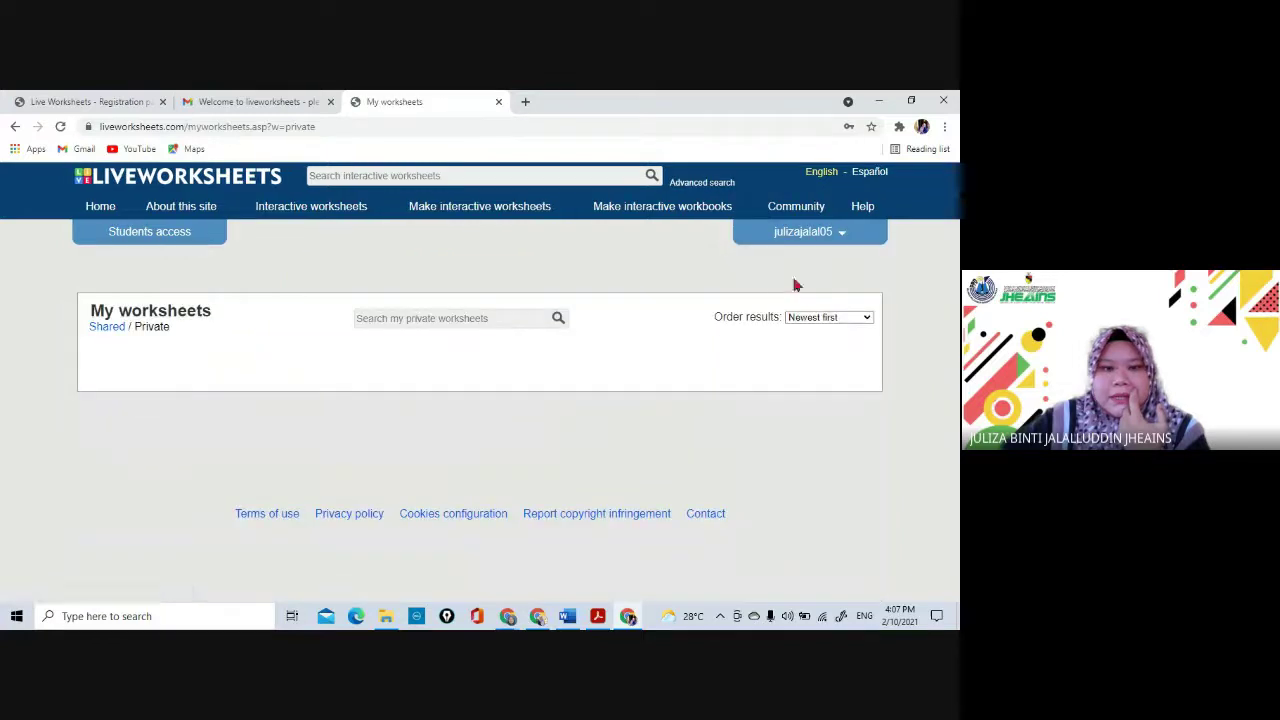
# - Switch to the Word document contoh latihan liveworksheet and view the Bahagian A exercise on its first page
pyautogui.click(880, 102)
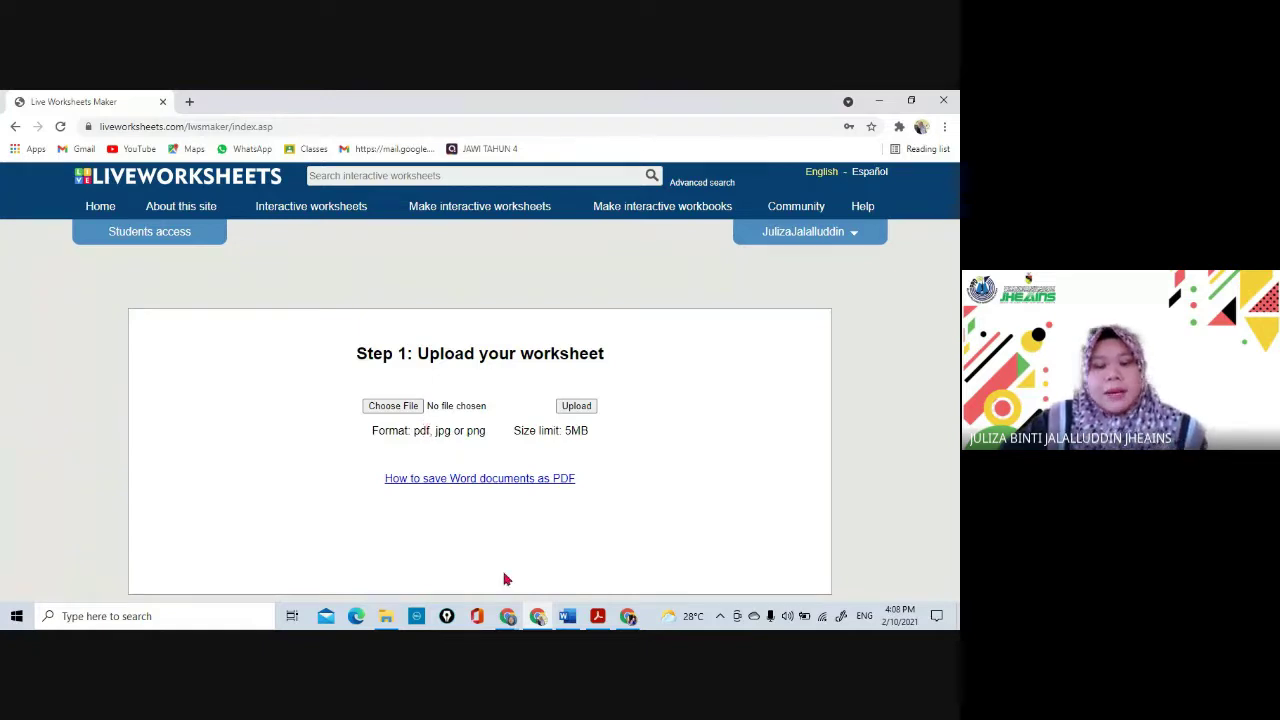
pyautogui.click(567, 616)
pyautogui.scroll(5, 602, 391)
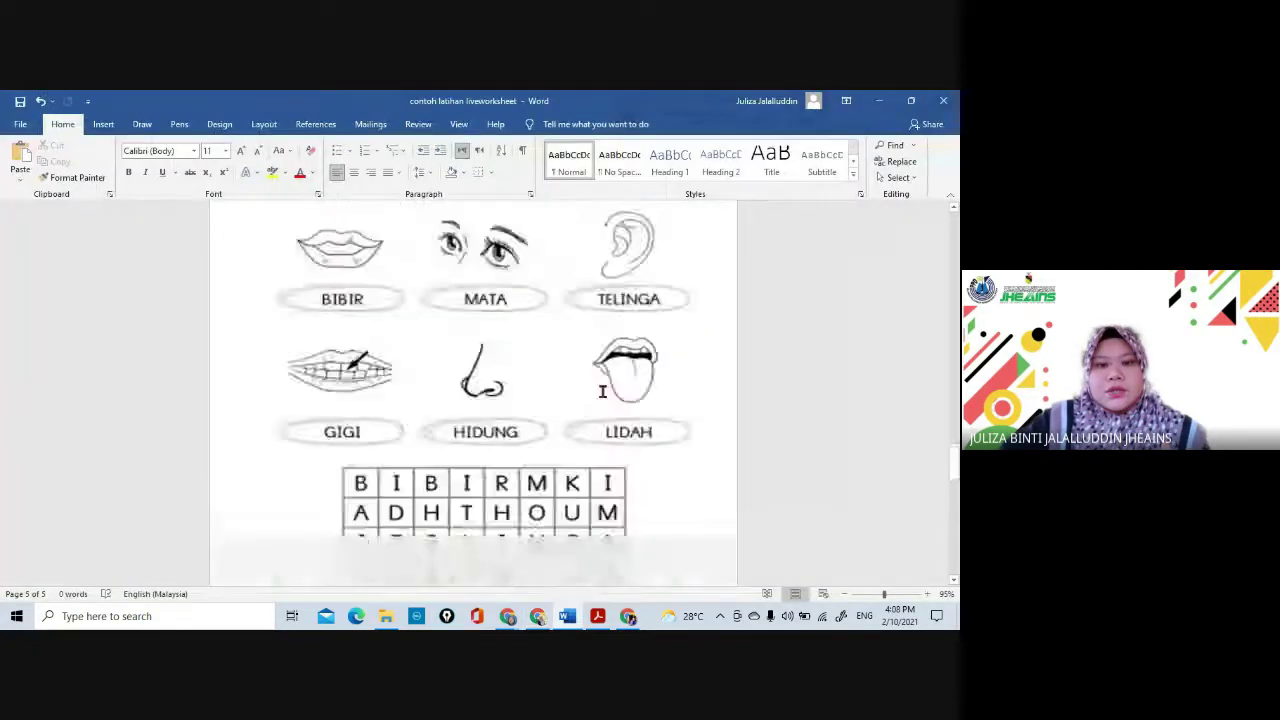
pyautogui.scroll(20, 602, 391)
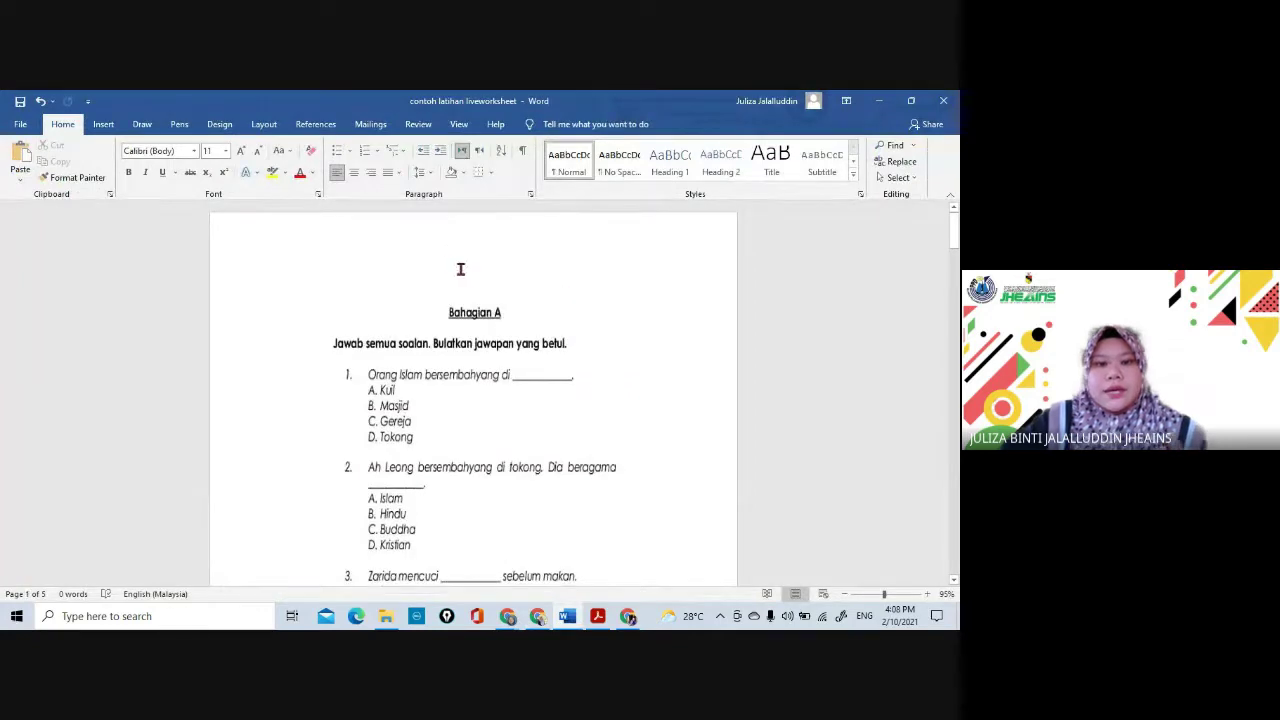
pyautogui.click(515, 373)
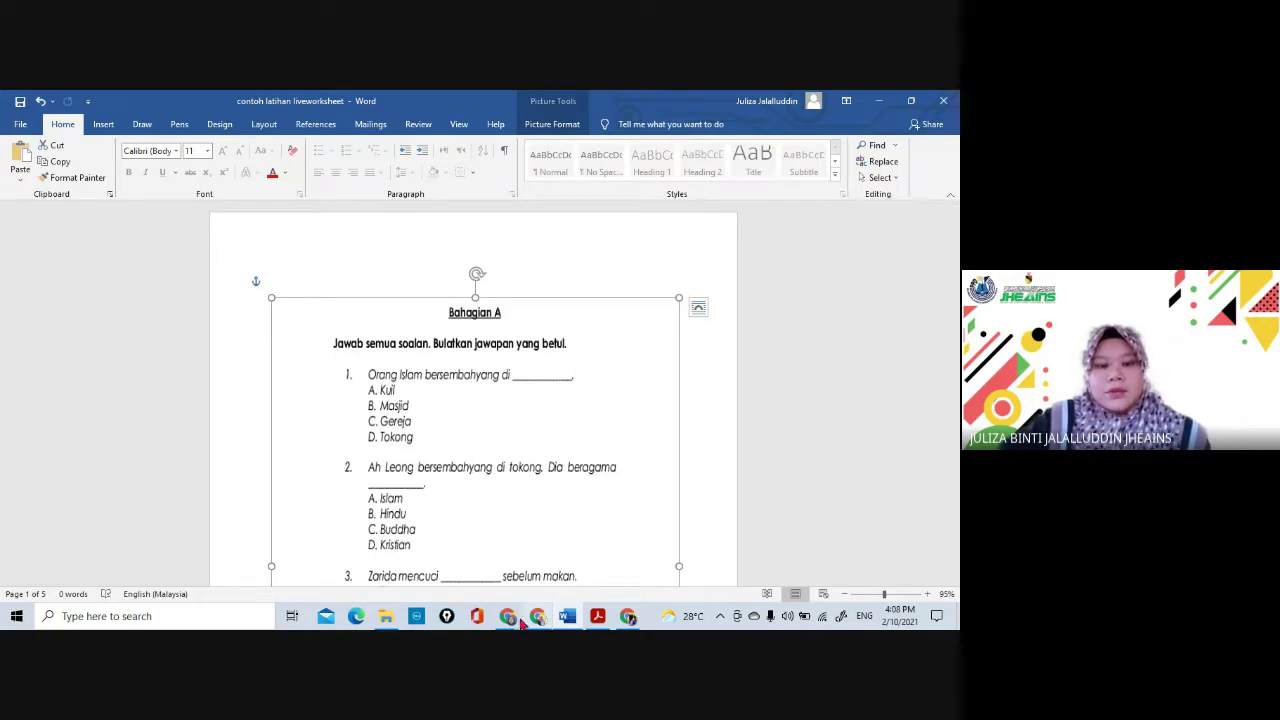
pyautogui.moveTo(507, 616)
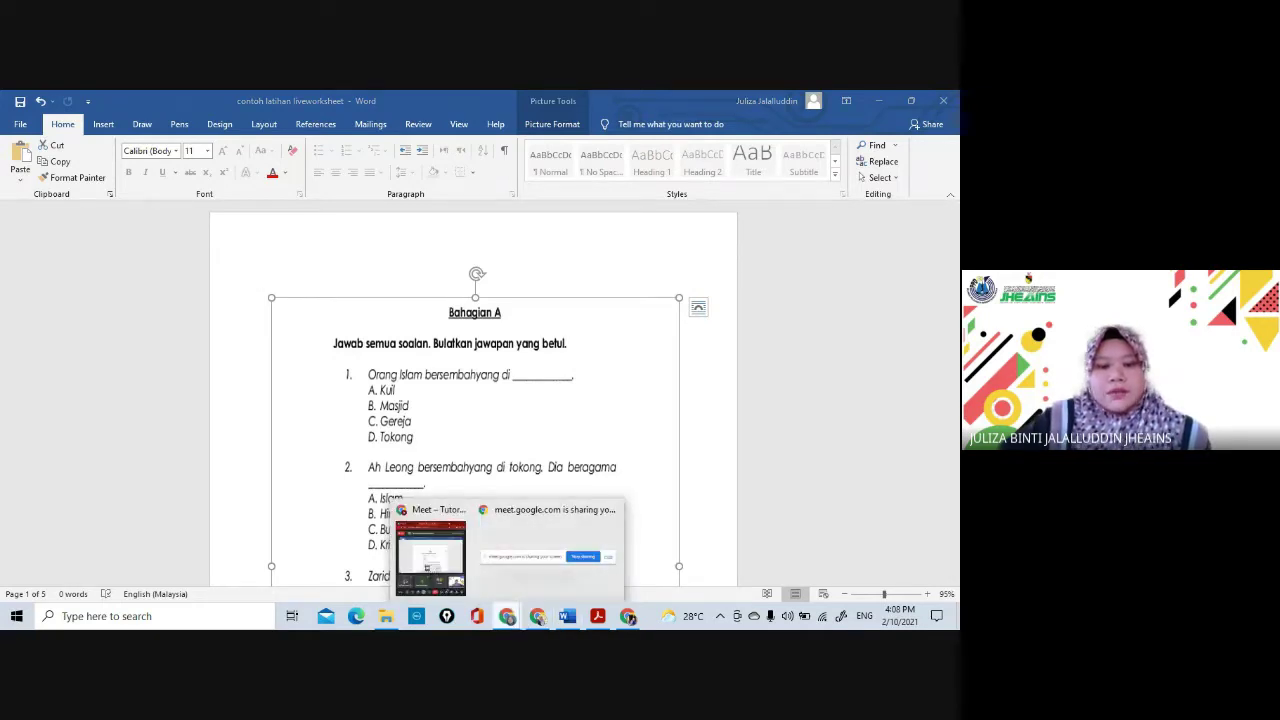
# - Return to the browser and search Google for "jawi tahun 1" in a new tab
pyautogui.click(628, 617)
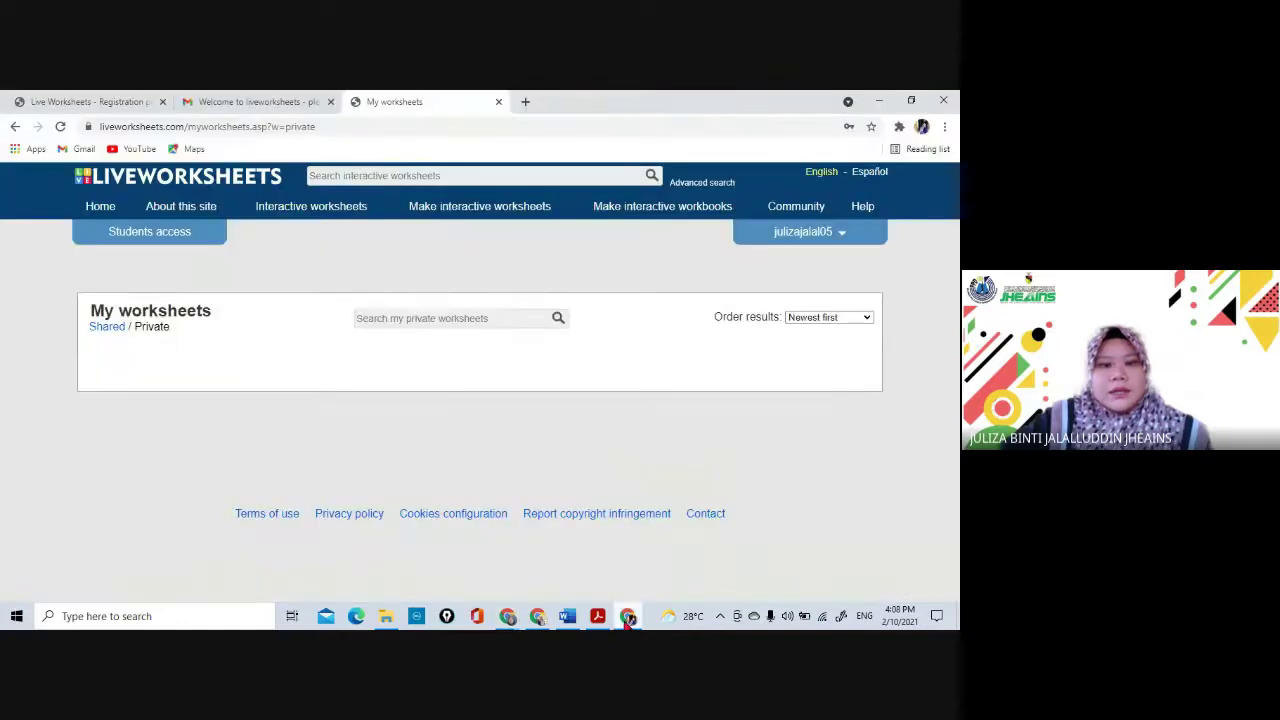
pyautogui.click(525, 101)
pyautogui.click(475, 128)
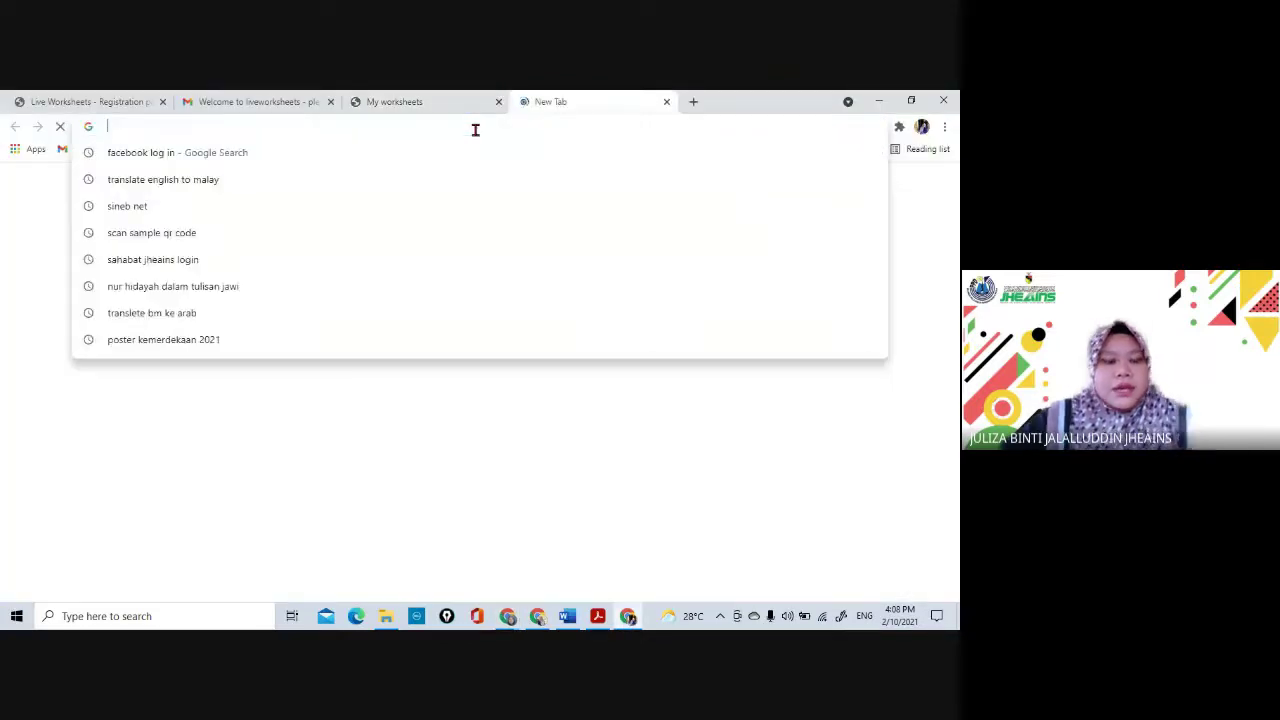
pyautogui.write('jawi ')
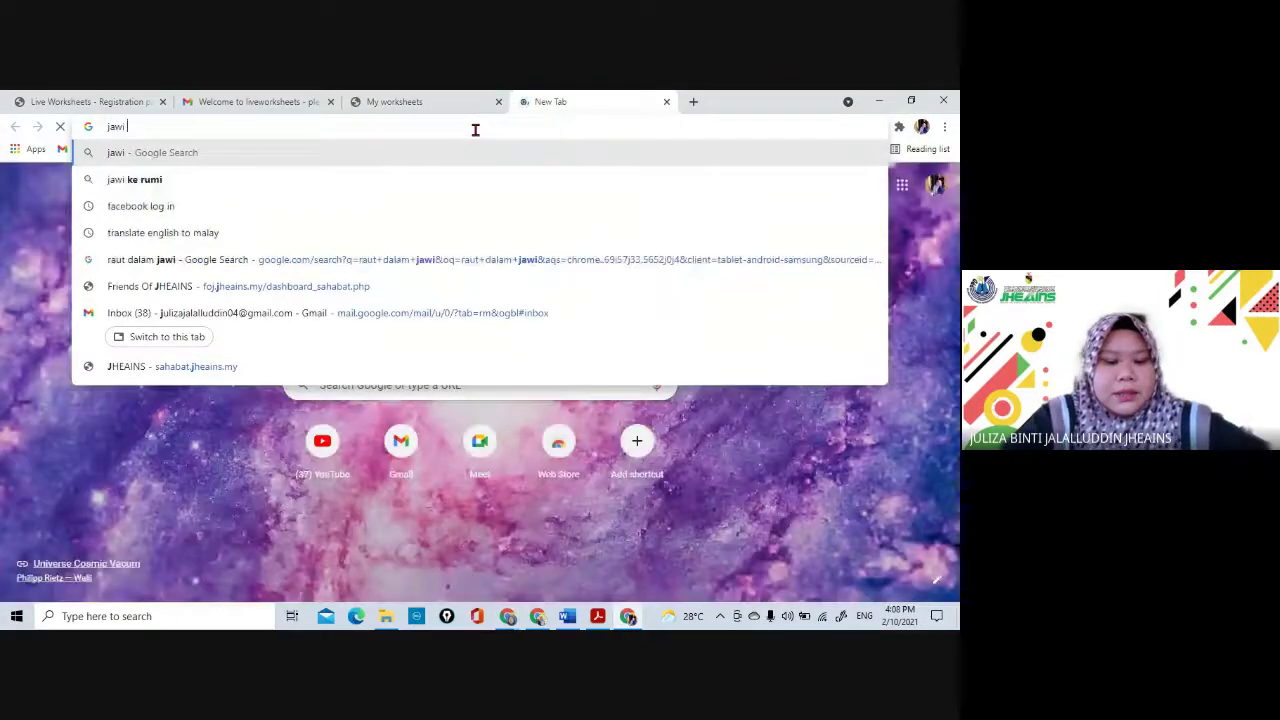
pyautogui.write('tahun 1')
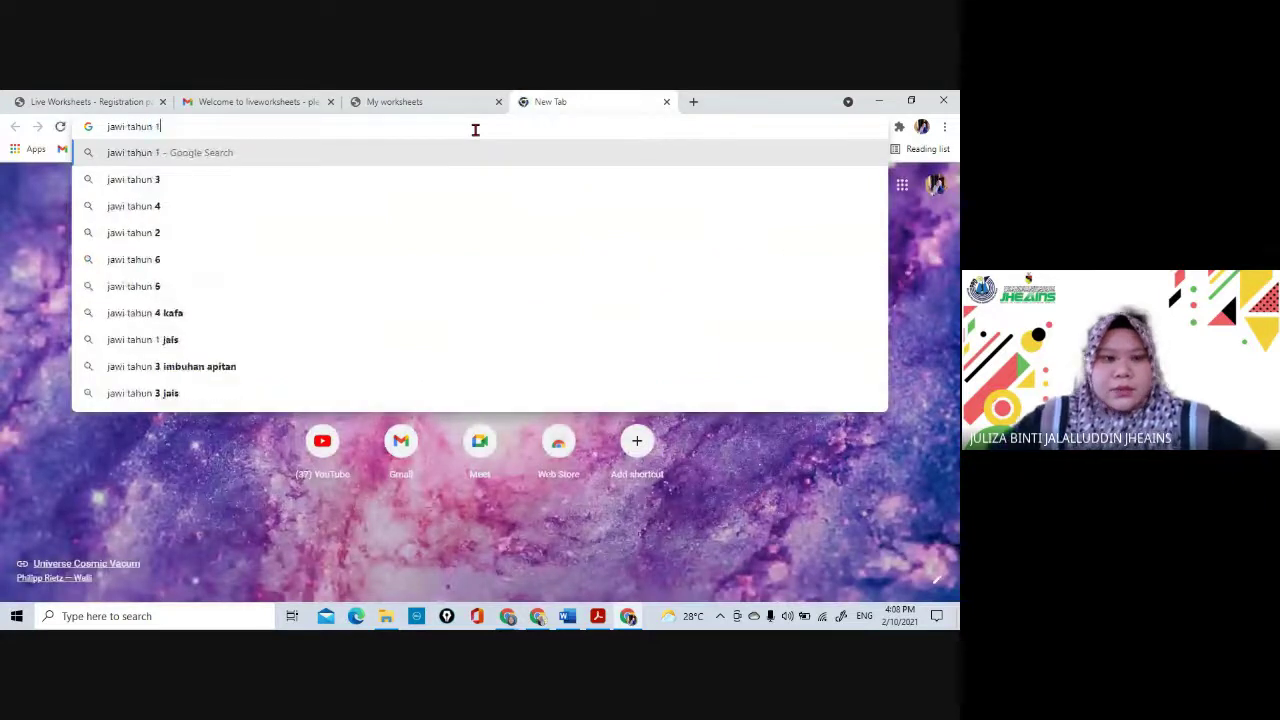
pyautogui.press('Return')
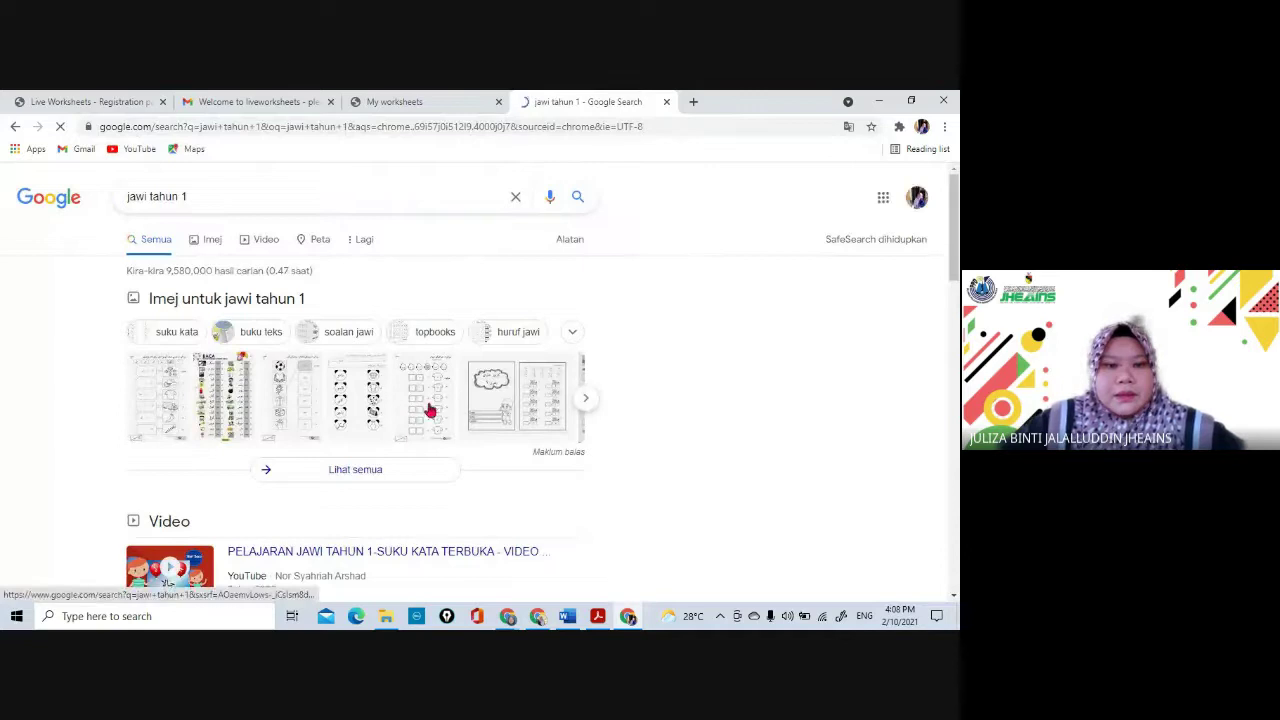
# - Browse the image results, preview a Jawi worksheet picture and show the available options for saving or copying it
pyautogui.click(428, 410)
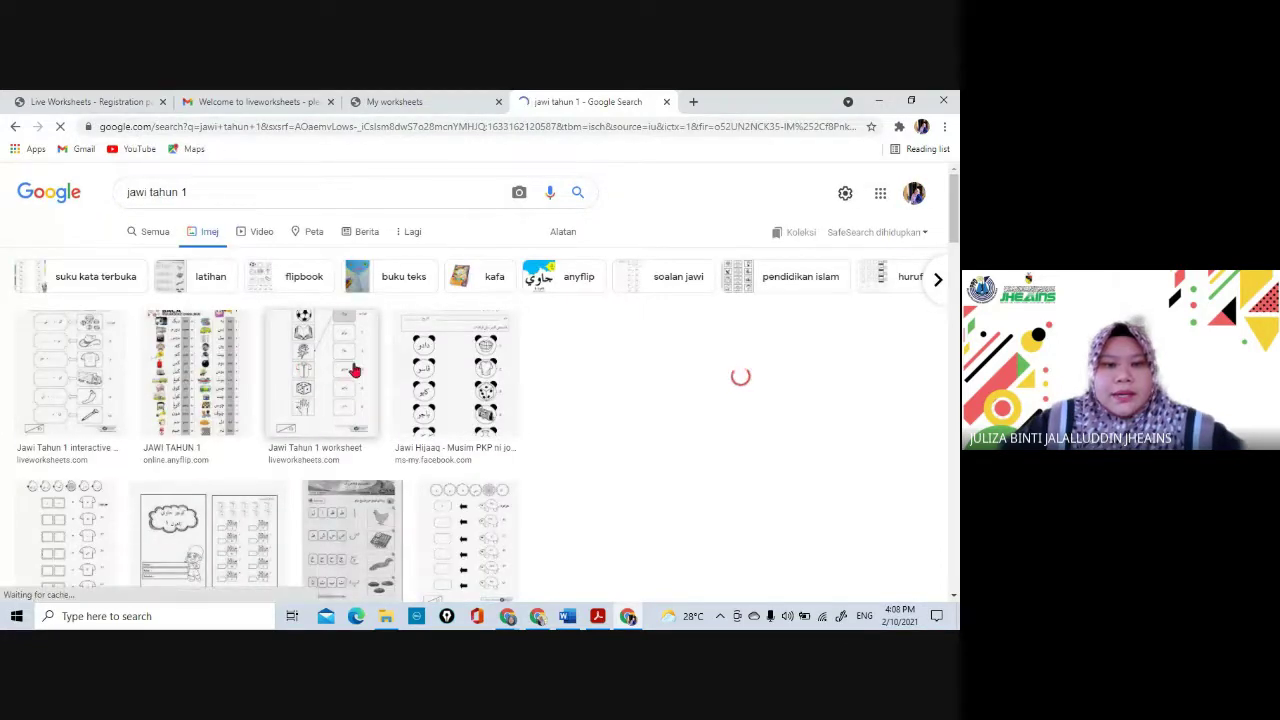
pyautogui.click(353, 369)
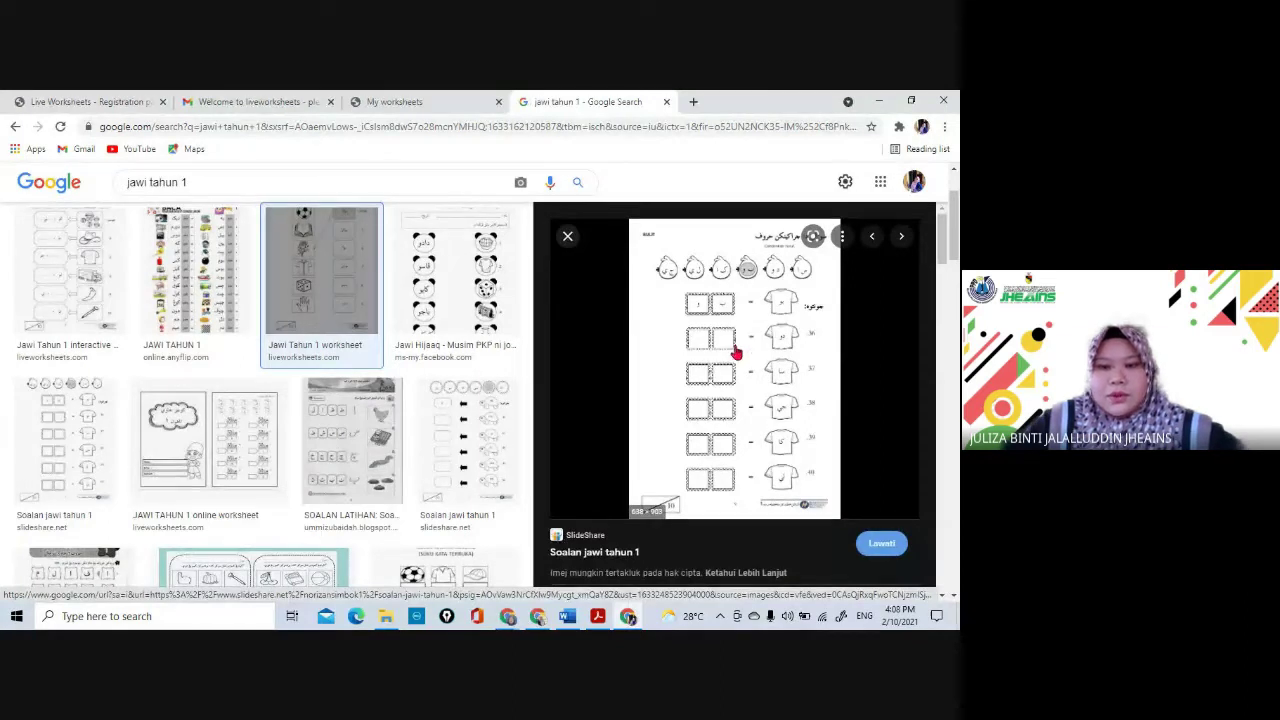
pyautogui.rightClick(735, 344)
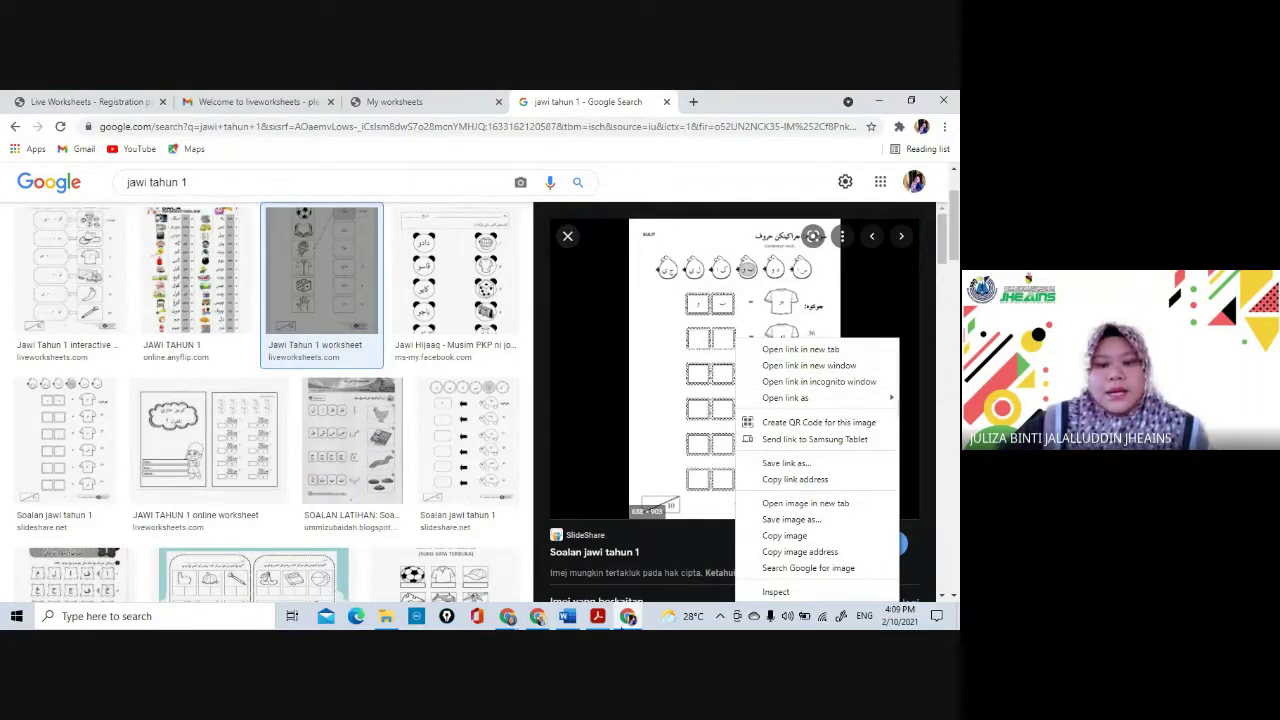
# - Go back to the Word document and skim through all the sample exercises, returning to the first page
pyautogui.click(567, 616)
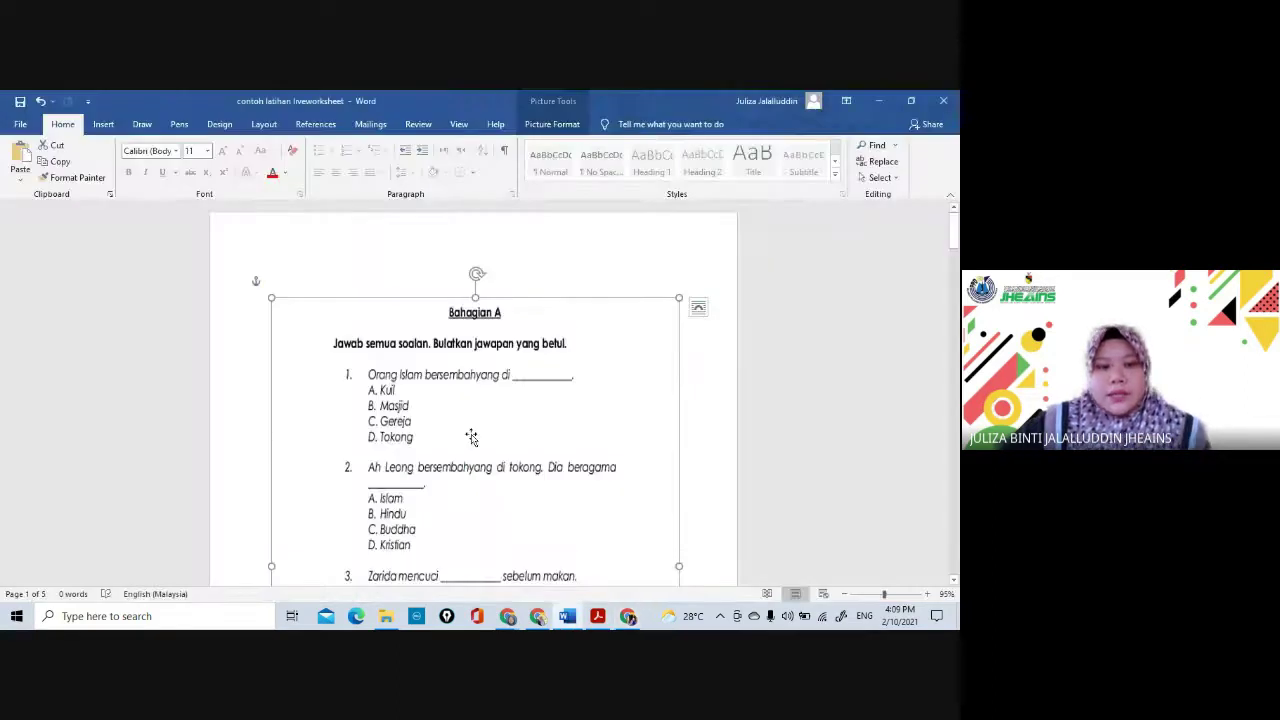
pyautogui.click(334, 274)
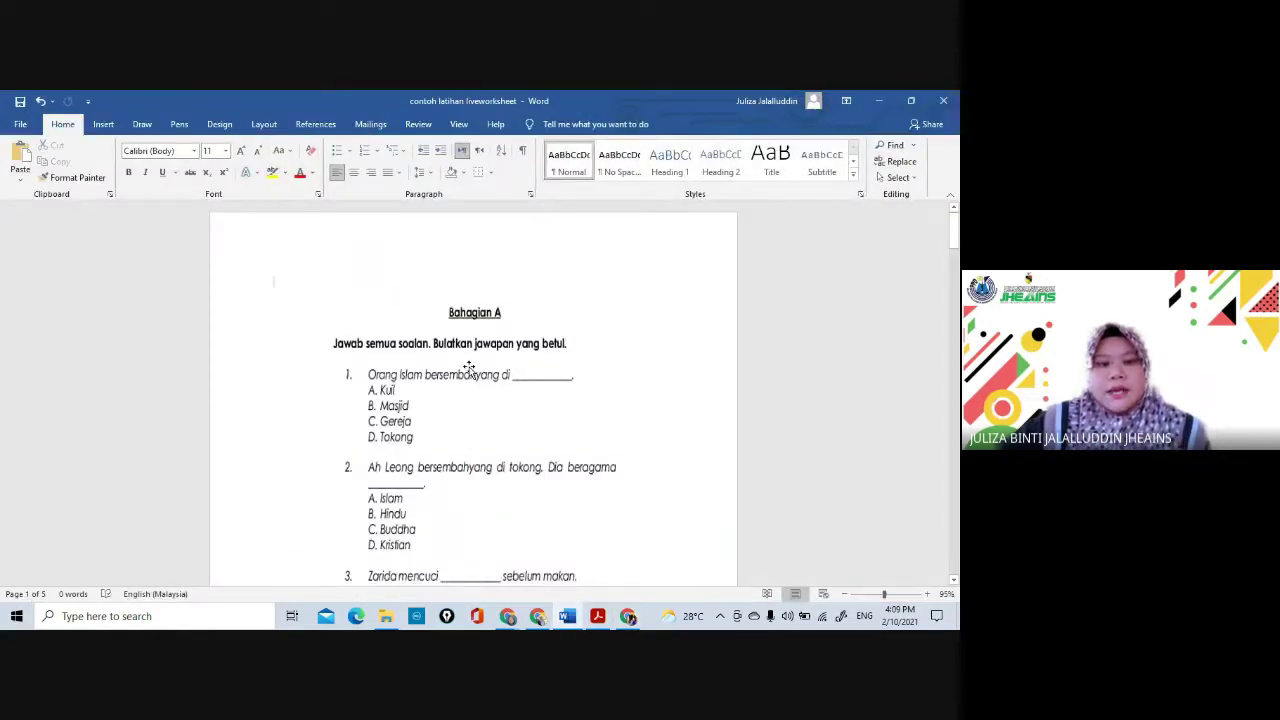
pyautogui.scroll(-15, 469, 368)
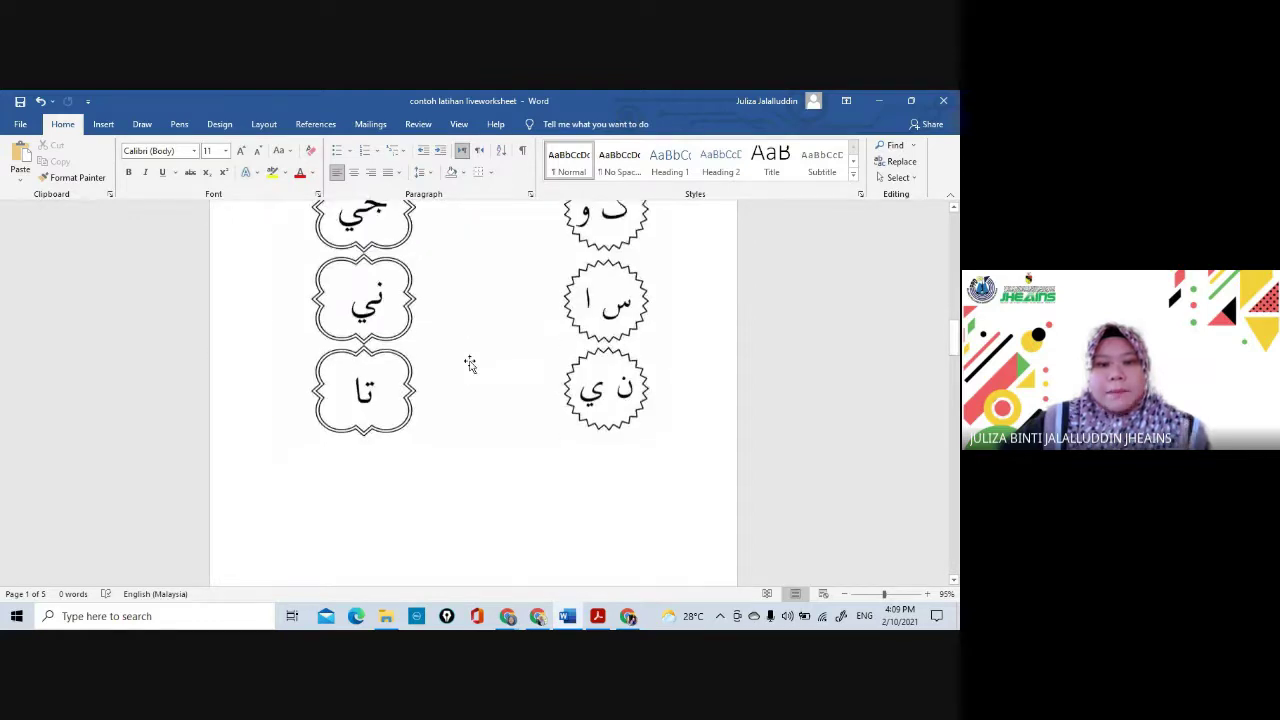
pyautogui.scroll(-20, 469, 364)
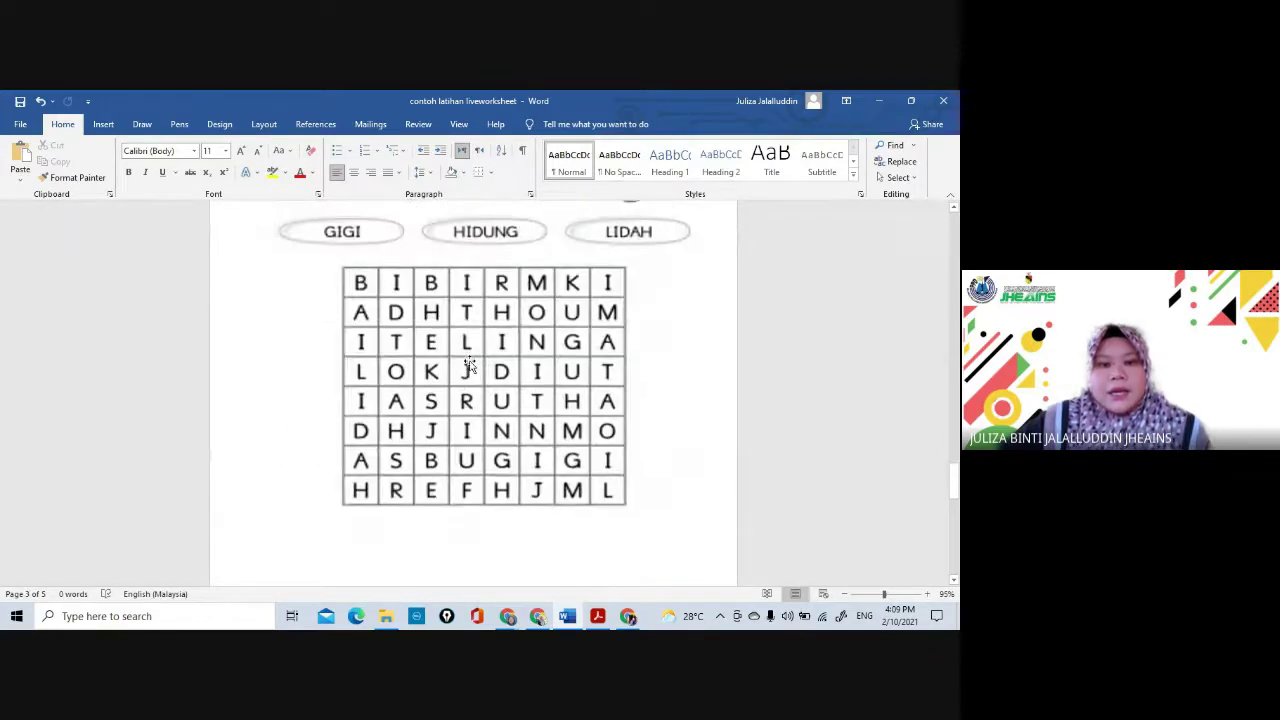
pyautogui.scroll(10, 469, 364)
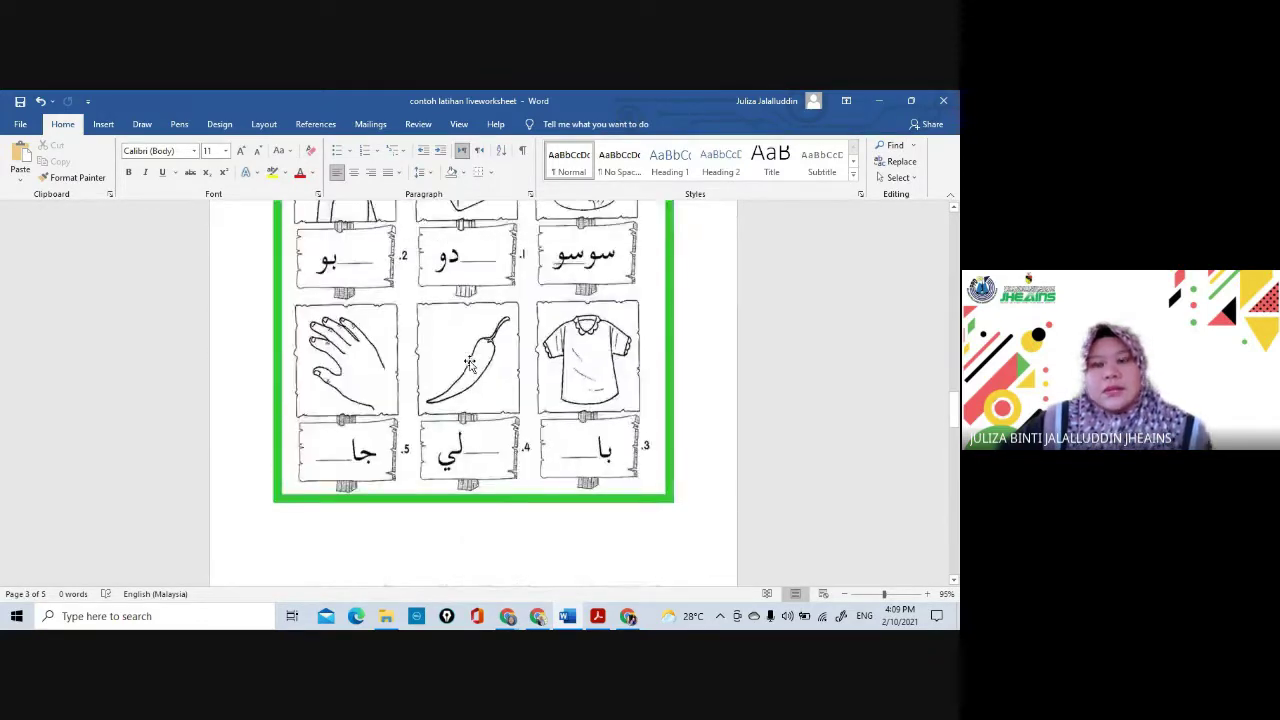
pyautogui.scroll(10, 469, 364)
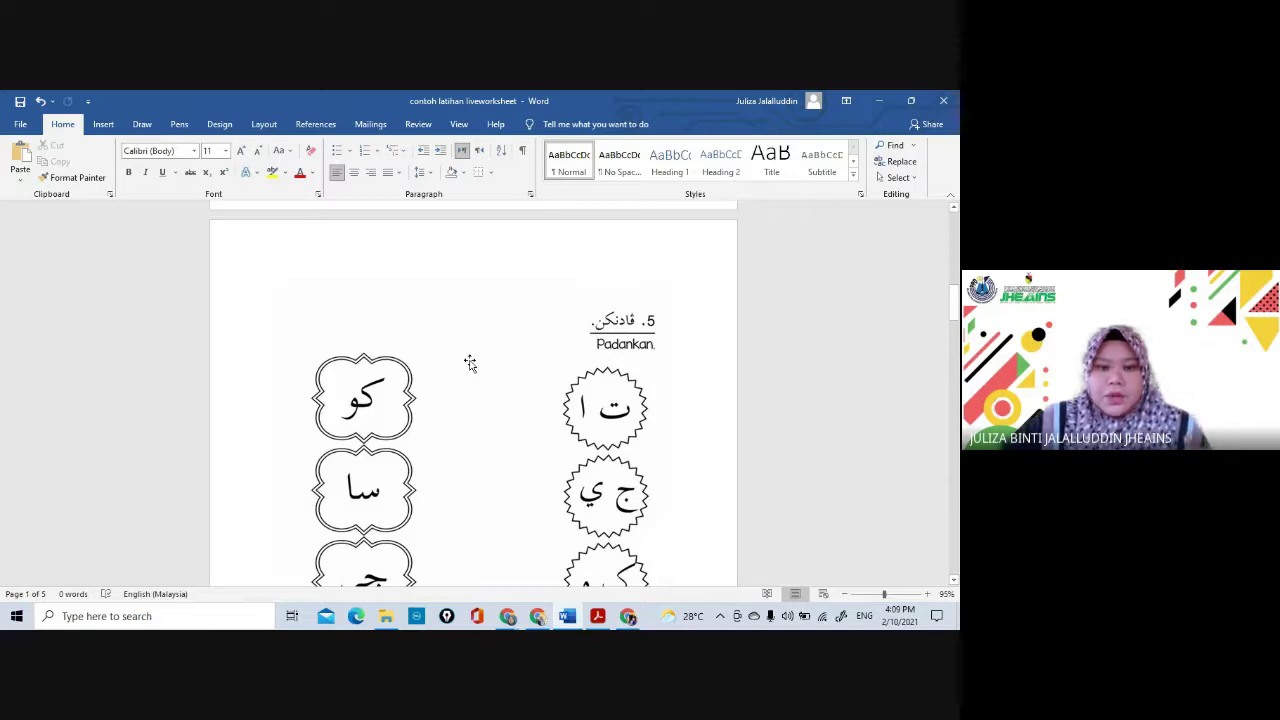
pyautogui.scroll(15, 470, 362)
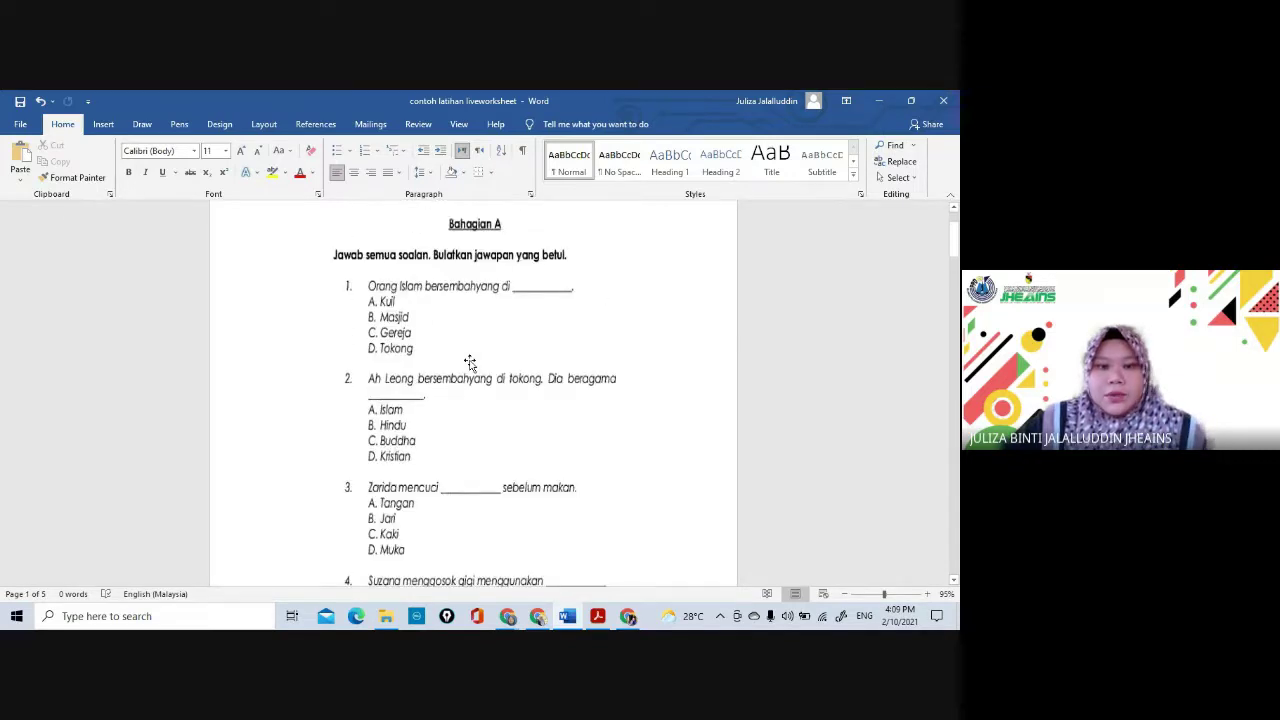
# - Examine the Bahagian A multiple-choice questions and the start of the Padankan matching exercise
pyautogui.scroll(-5, 423, 345)
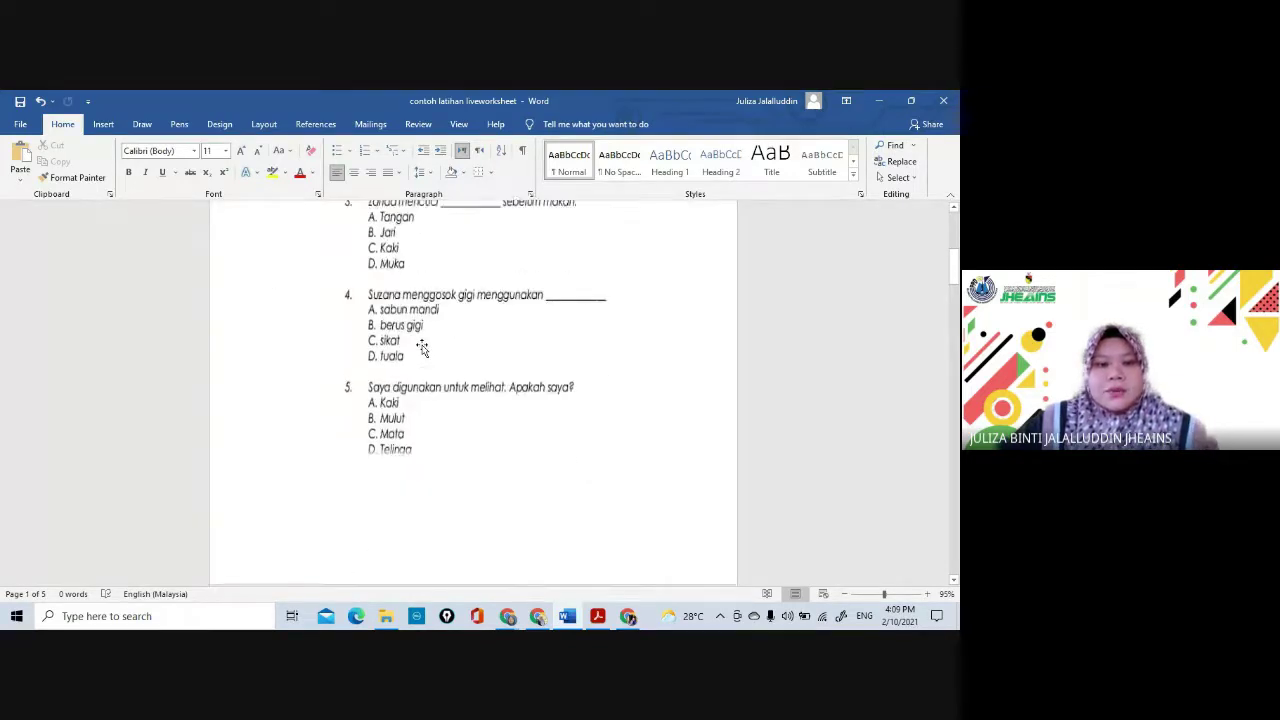
pyautogui.click(422, 347)
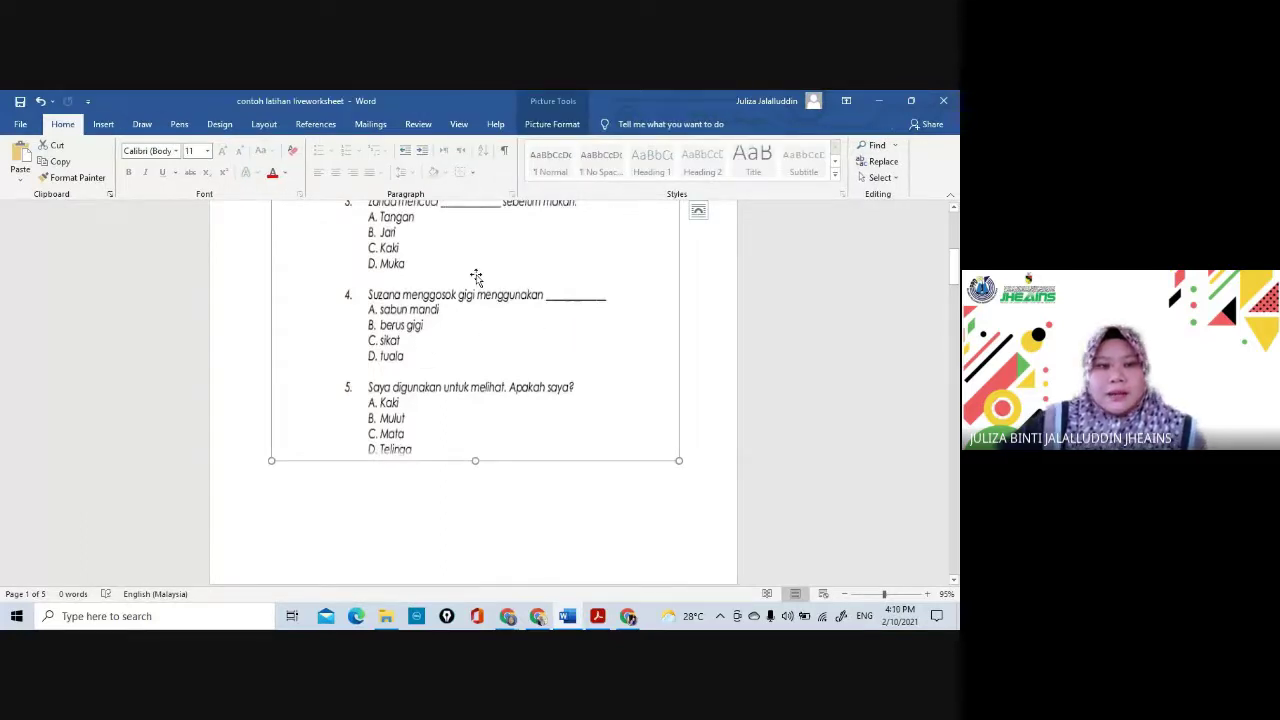
pyautogui.scroll(-3, 494, 403)
pyautogui.scroll(-3, 494, 403)
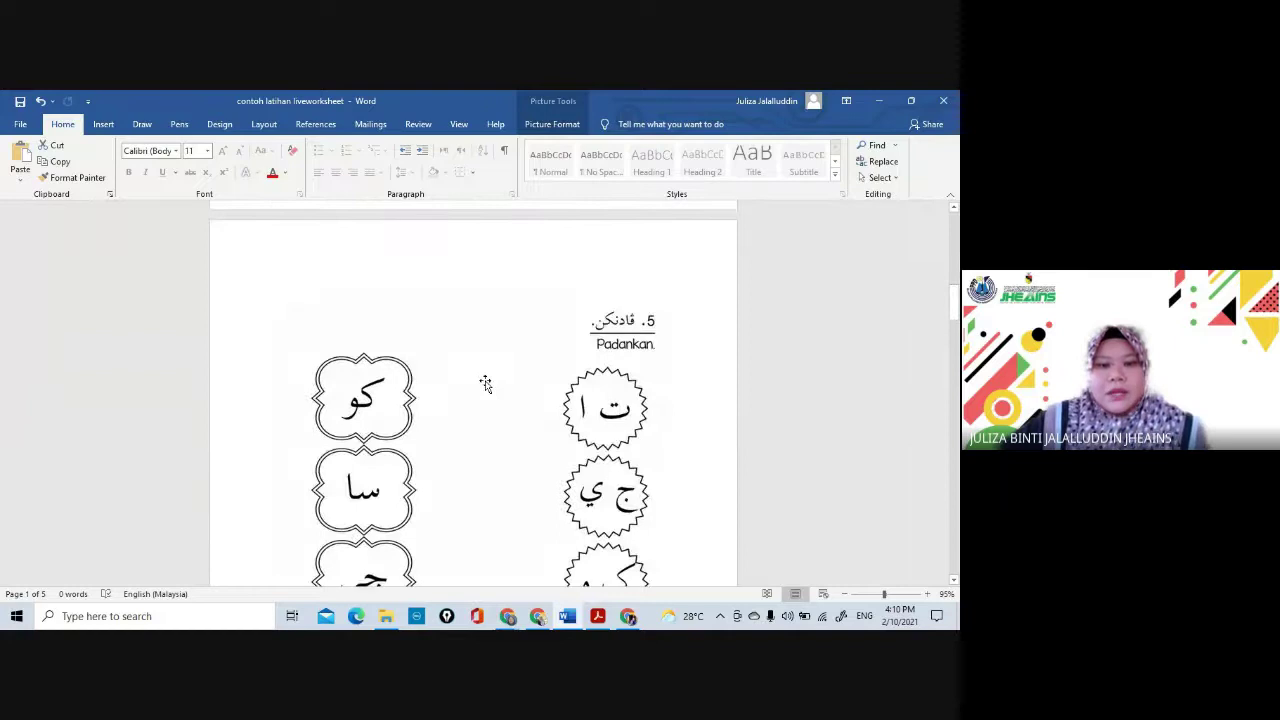
pyautogui.scroll(-5, 485, 383)
pyautogui.scroll(10, 488, 375)
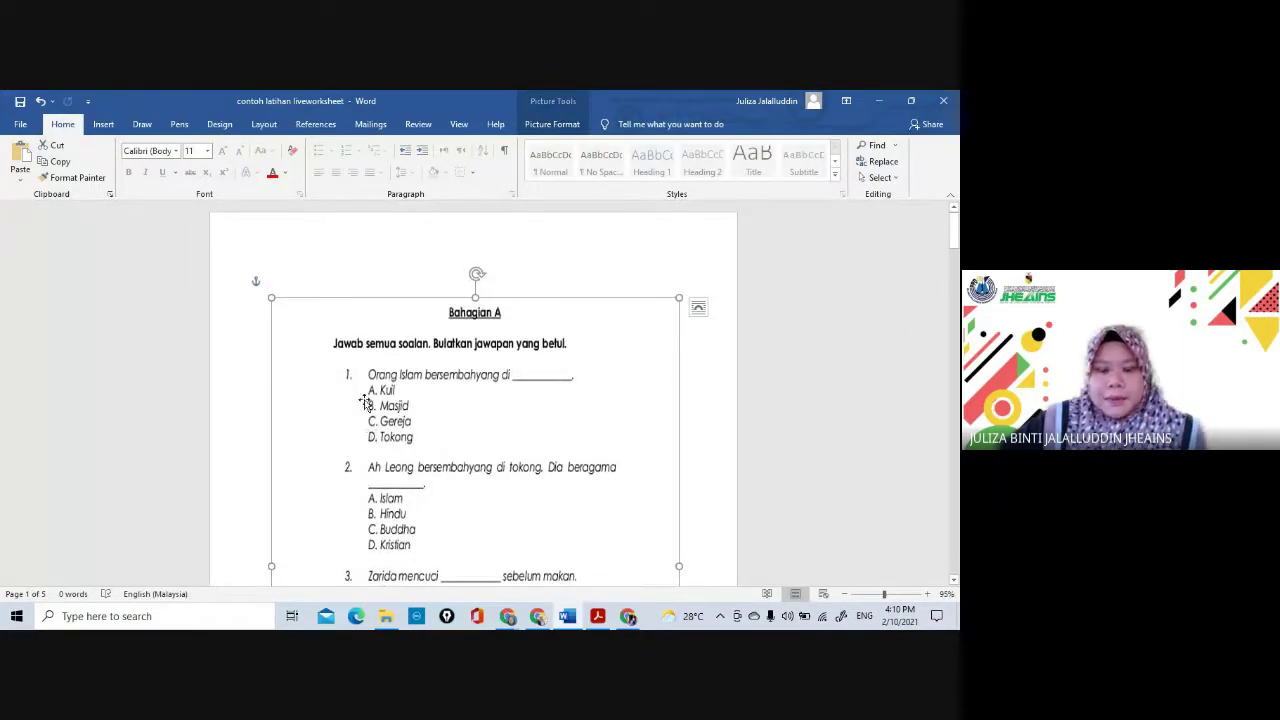
# - Review the matching, Jawi fill-in-the-blank and body-part word search exercises, ending at the top of the document
pyautogui.scroll(-15, 603, 308)
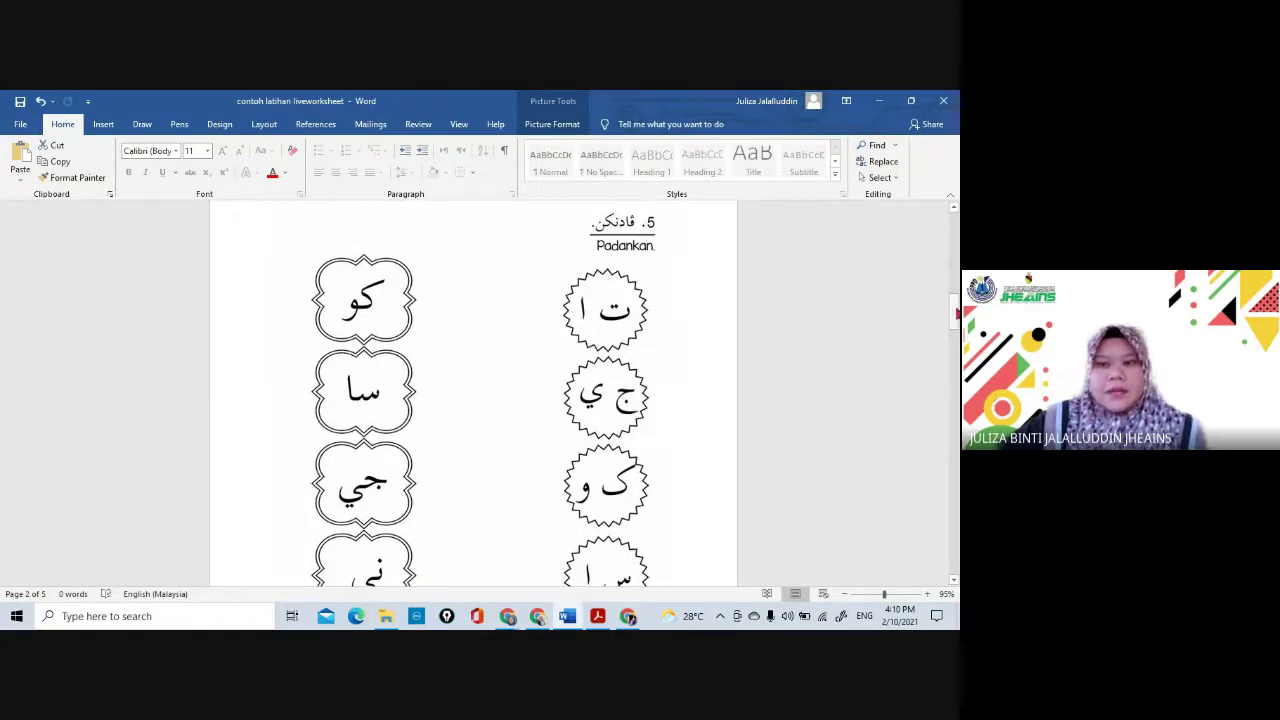
pyautogui.moveTo(955, 313); pyautogui.dragTo(955, 402)
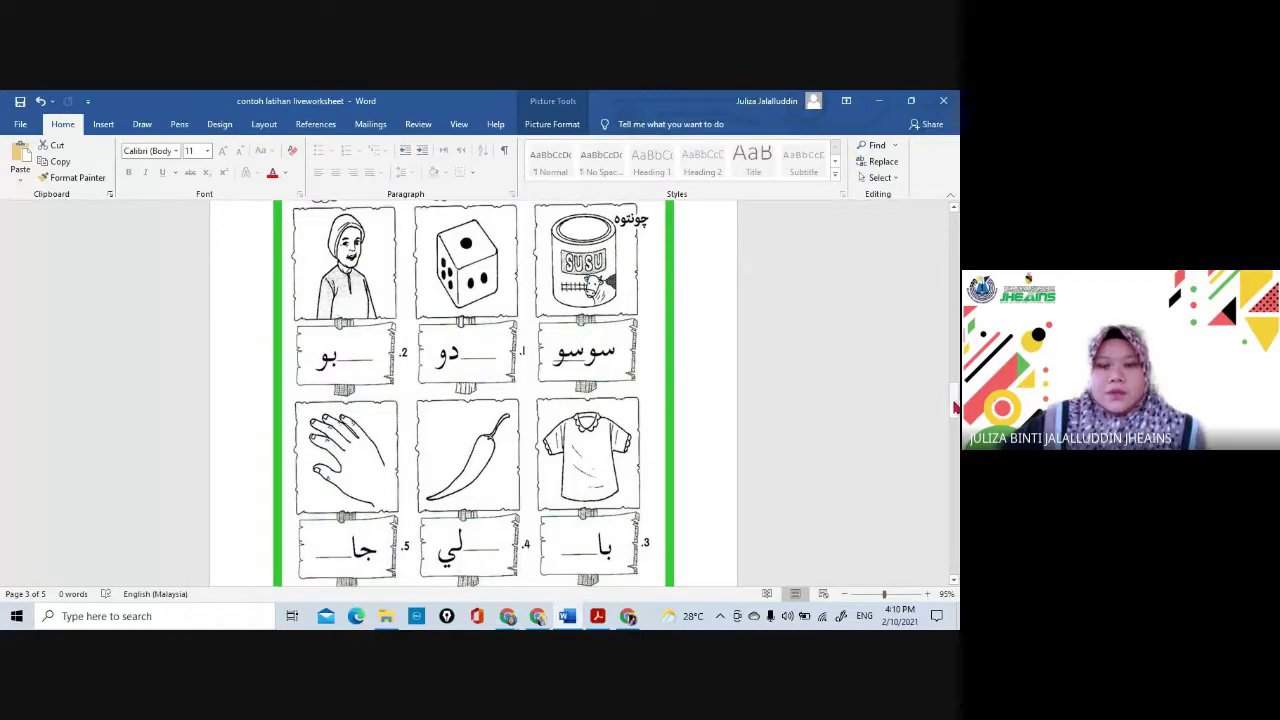
pyautogui.moveTo(955, 407); pyautogui.dragTo(955, 478)
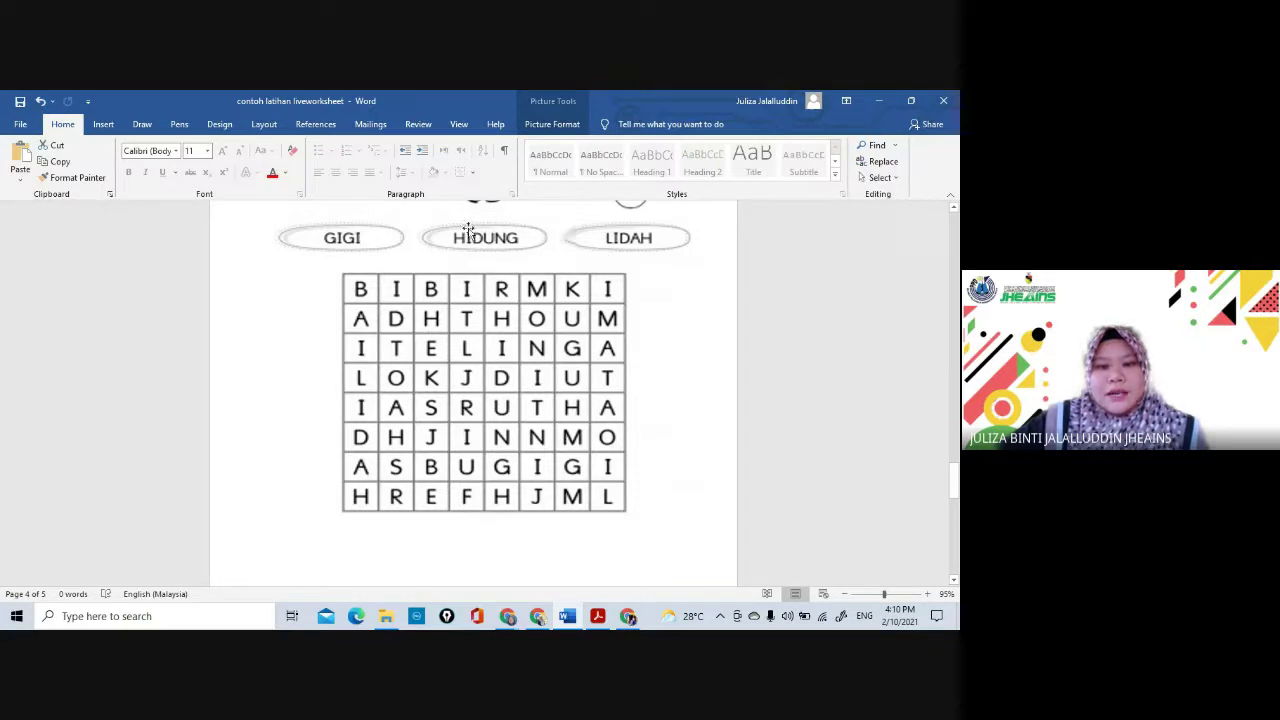
pyautogui.moveTo(955, 480); pyautogui.dragTo(955, 464)
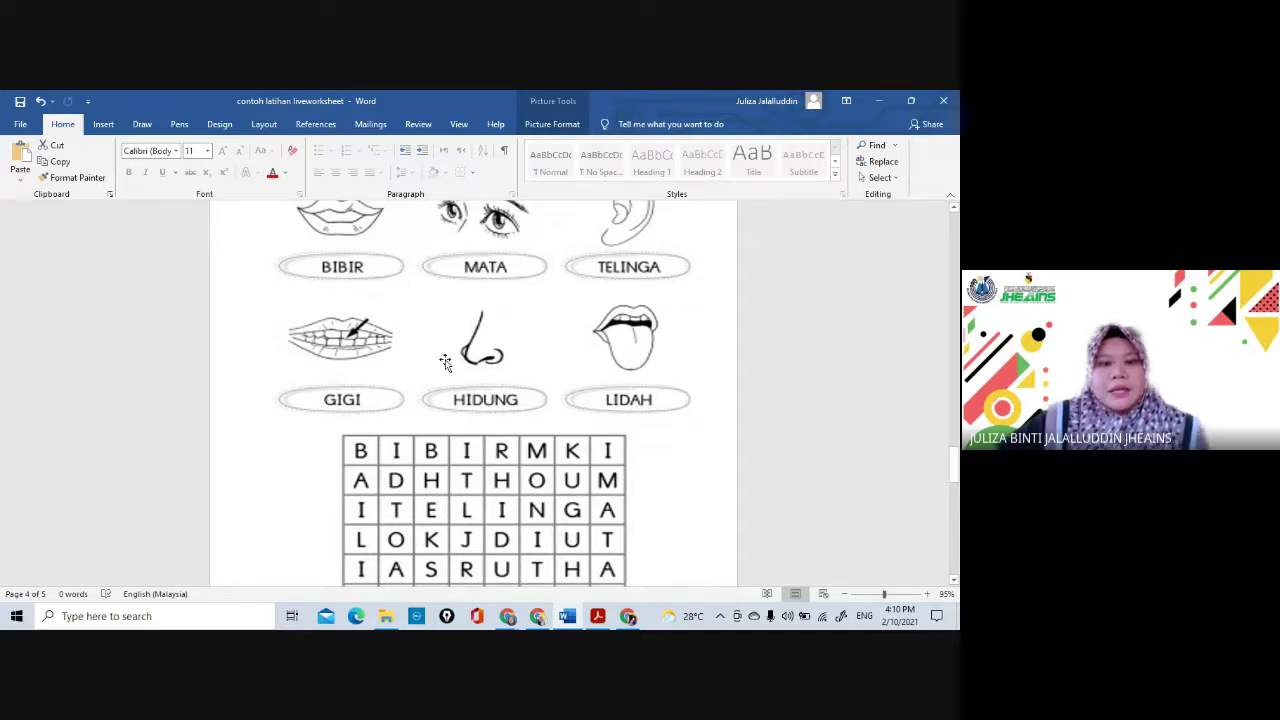
pyautogui.scroll(20, 445, 363)
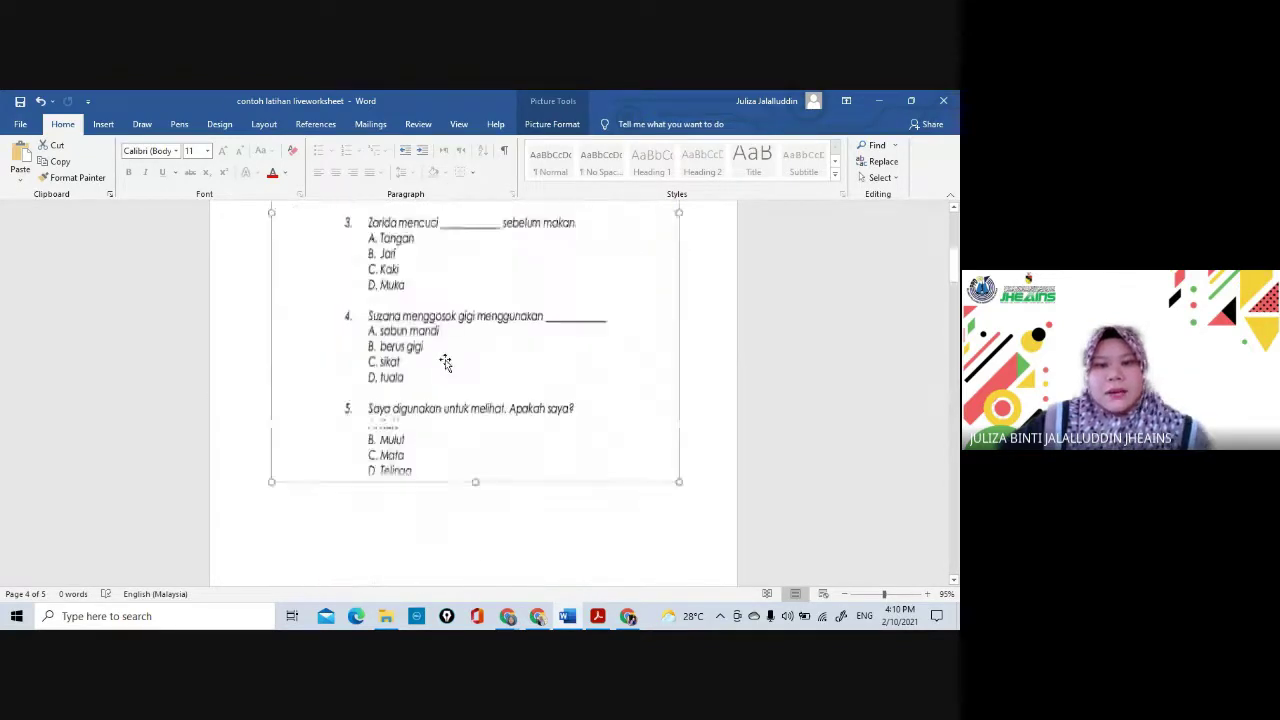
pyautogui.scroll(5, 445, 363)
# - Add the label "Nama :" at the start of the first page, above the Bahagian A heading
pyautogui.click(400, 256)
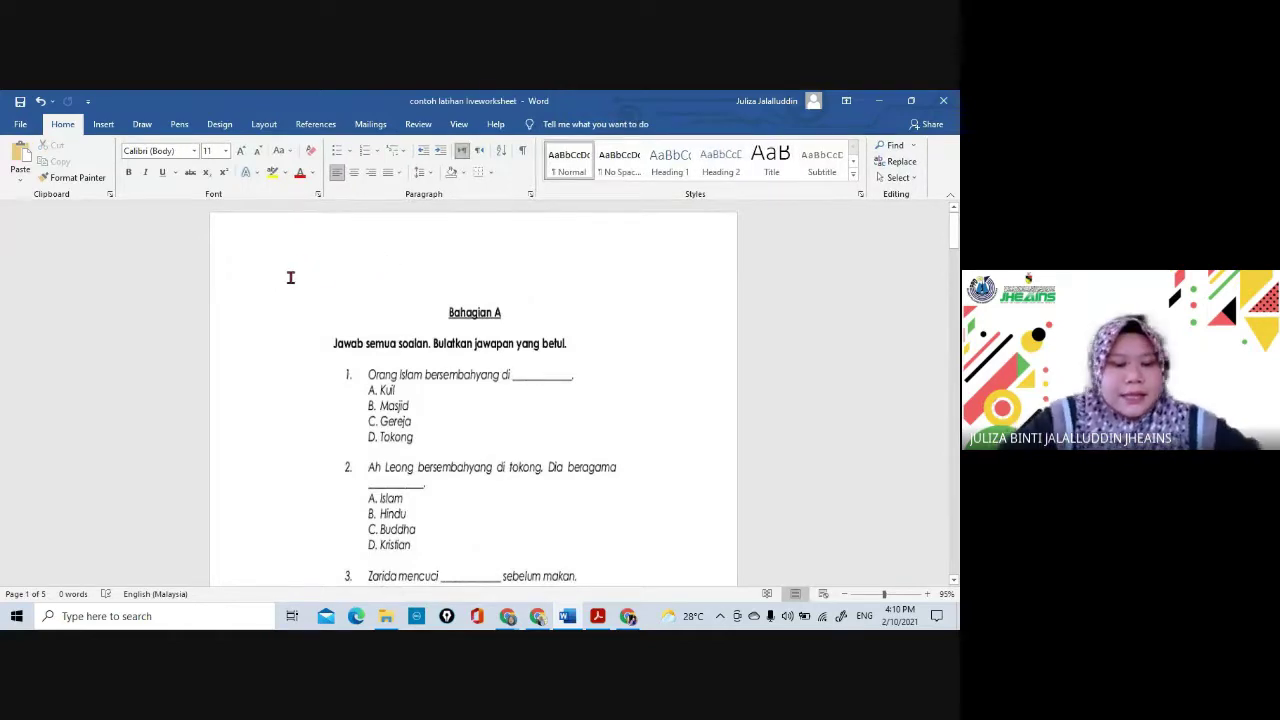
pyautogui.write('nam')
pyautogui.press('BackSpace')
pyautogui.press('BackSpace')
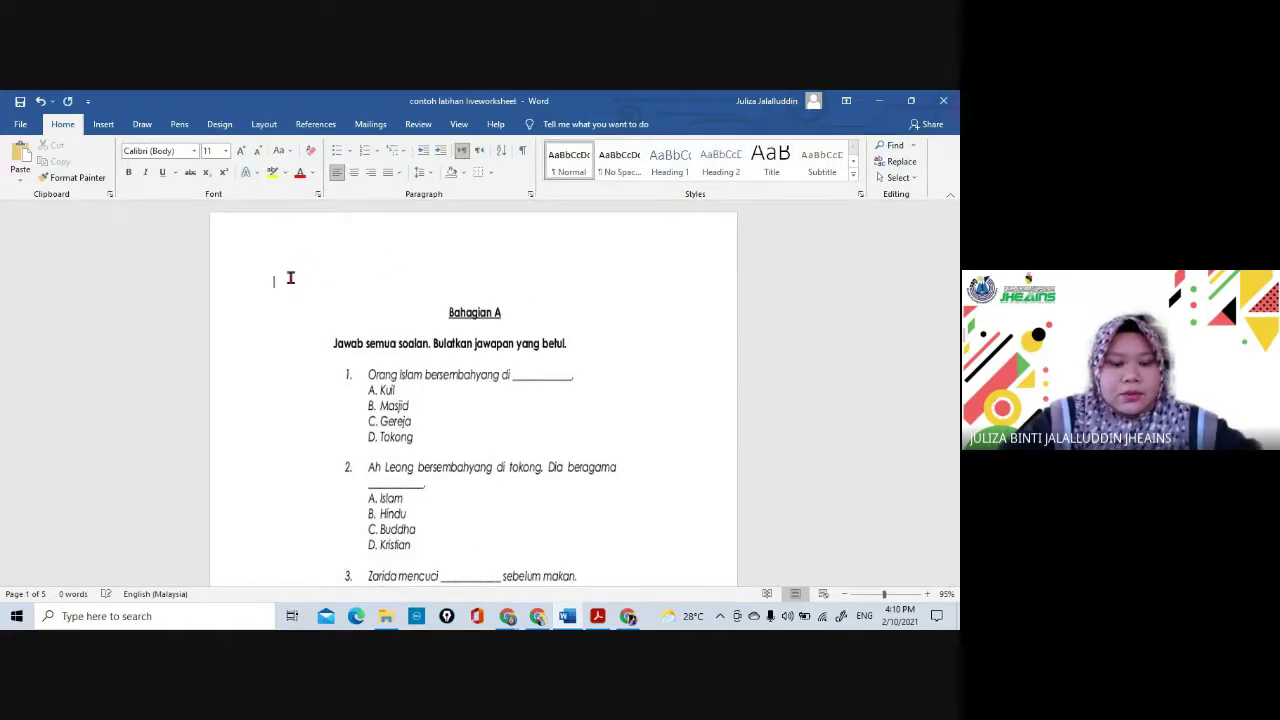
pyautogui.write('Nam')
pyautogui.write('e :')
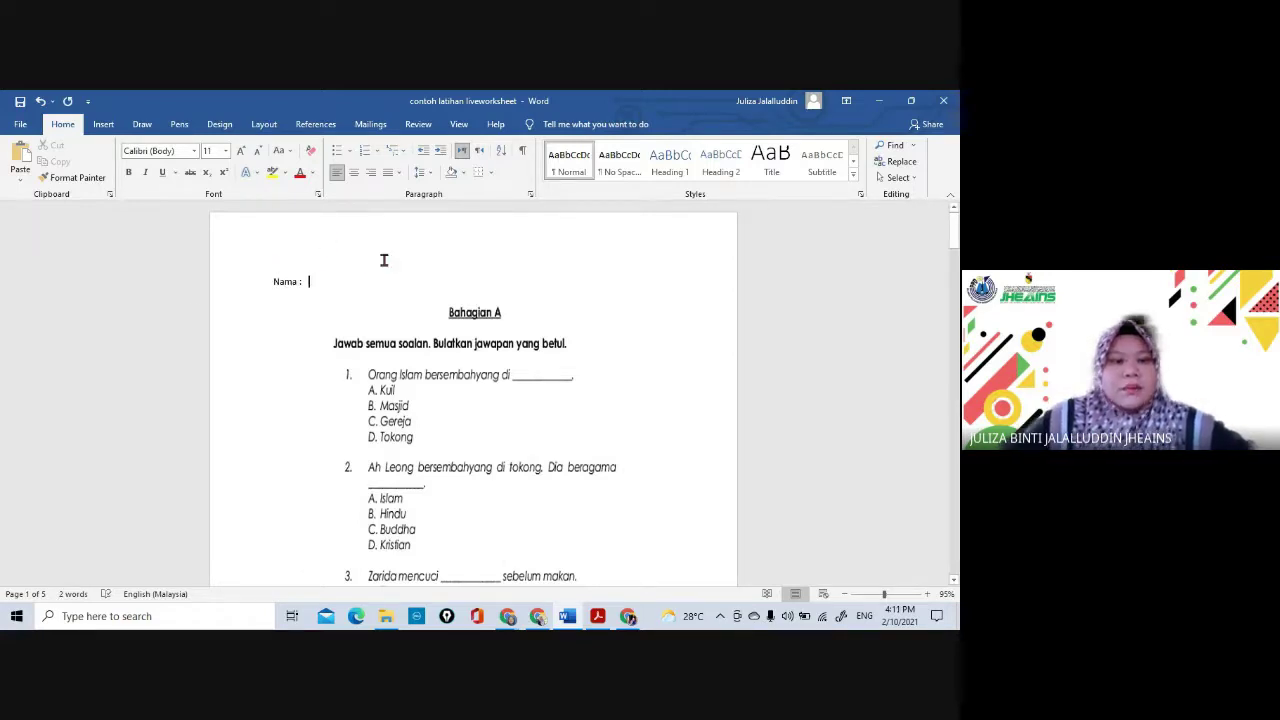
# - Export the document to the Desktop as a PDF named "contoh latihan liveworksheet 3"
pyautogui.click(20, 125)
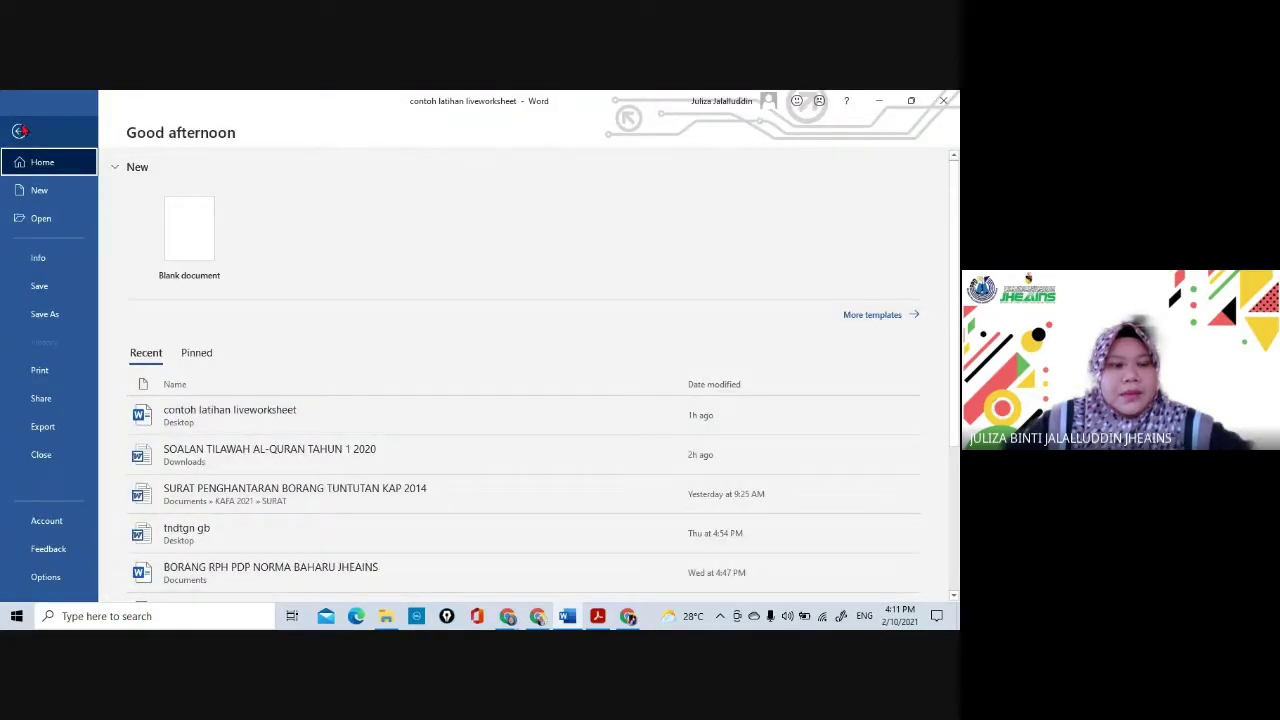
pyautogui.click(62, 436)
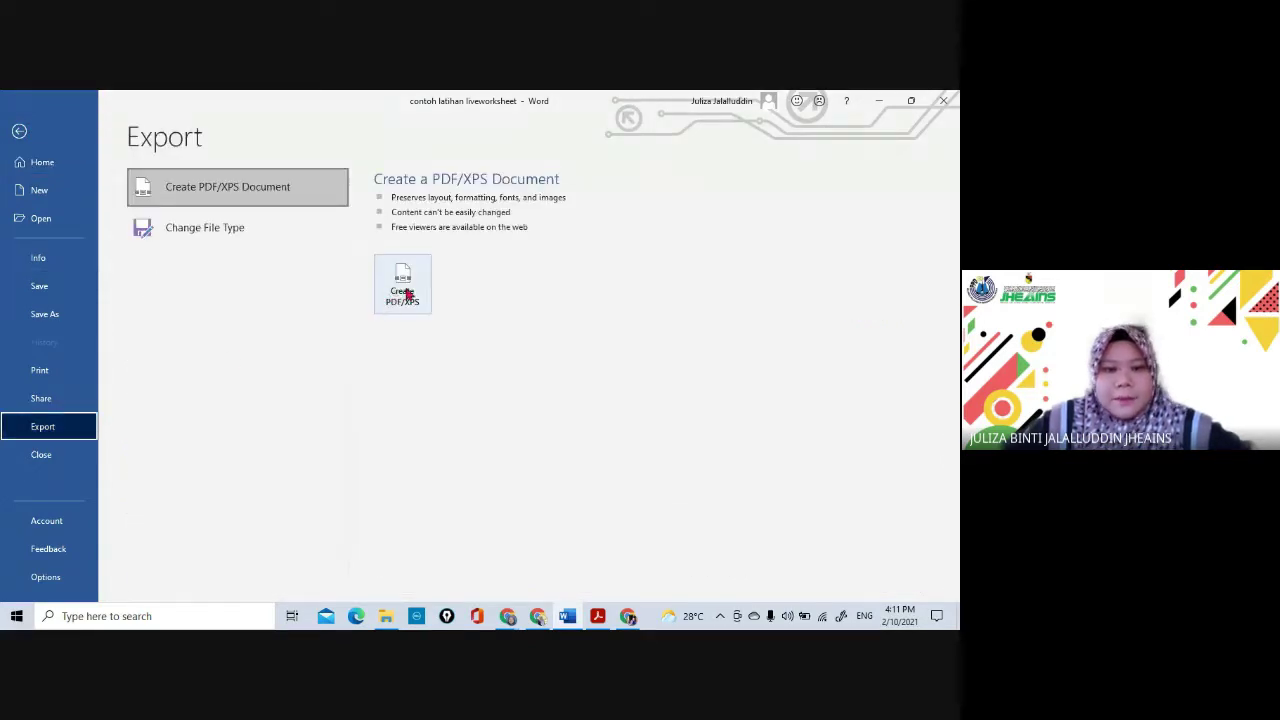
pyautogui.click(404, 290)
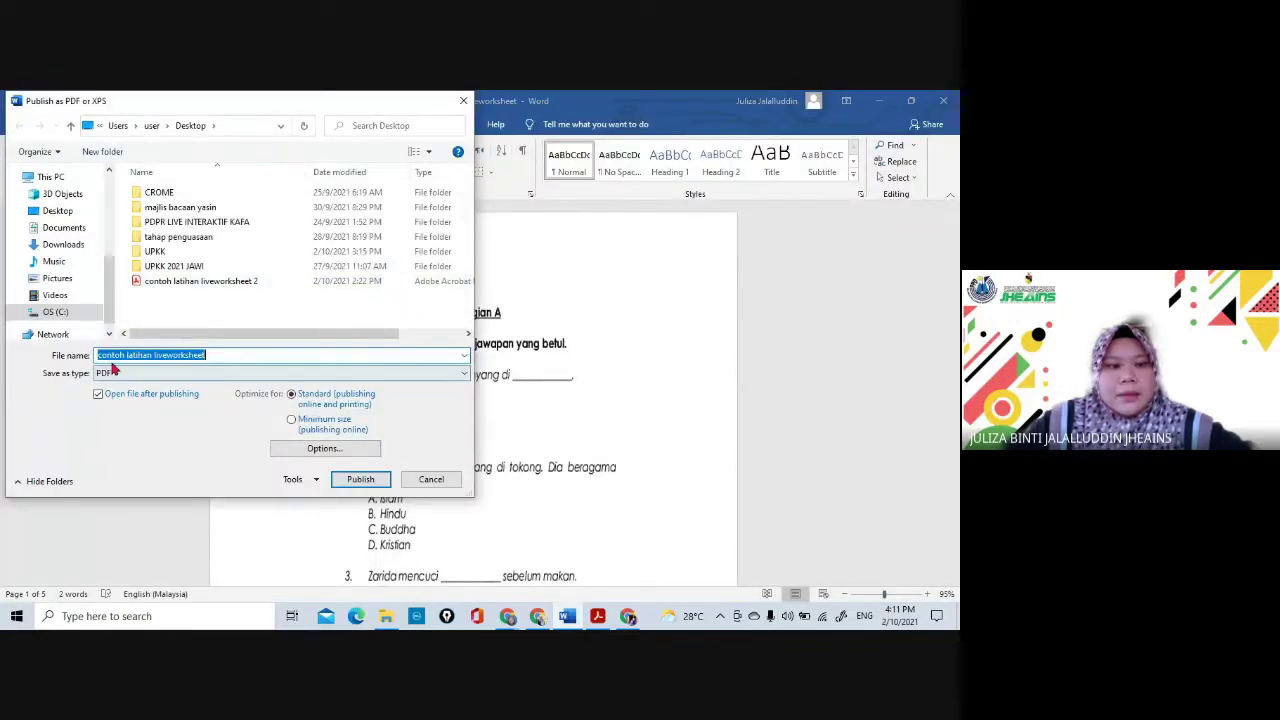
pyautogui.click(66, 213)
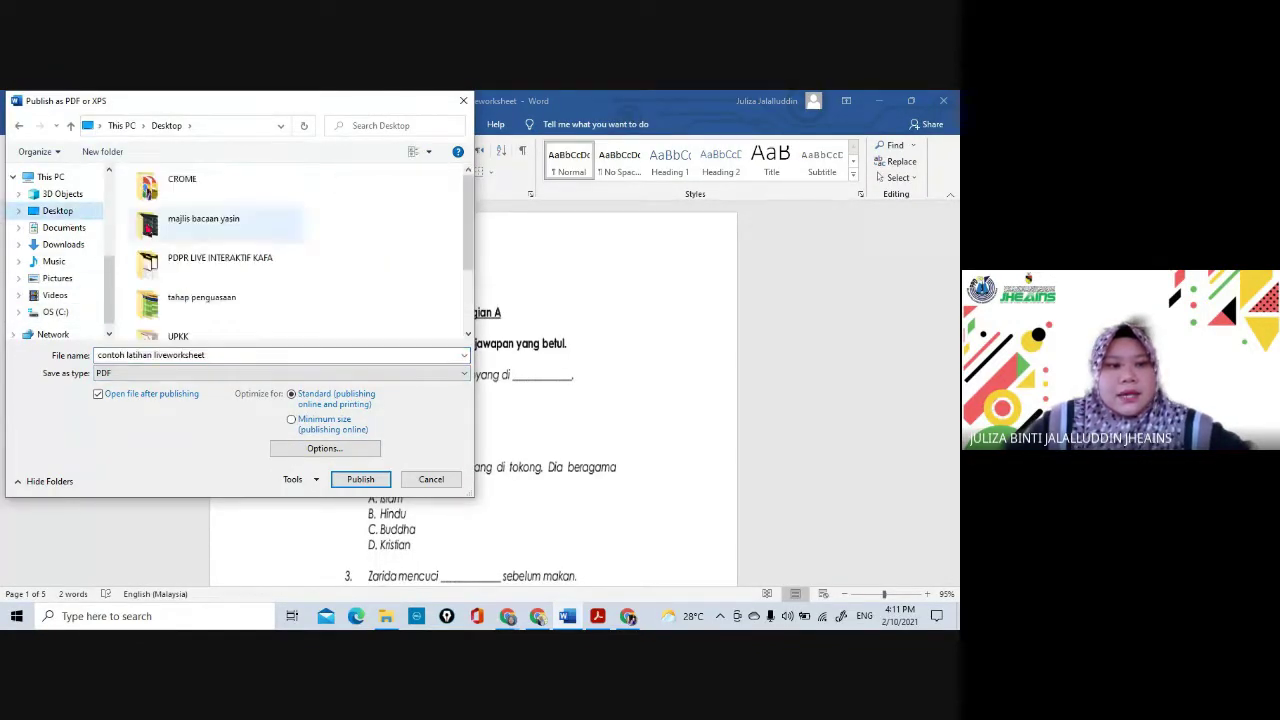
pyautogui.click(217, 358)
pyautogui.doubleClick(217, 358)
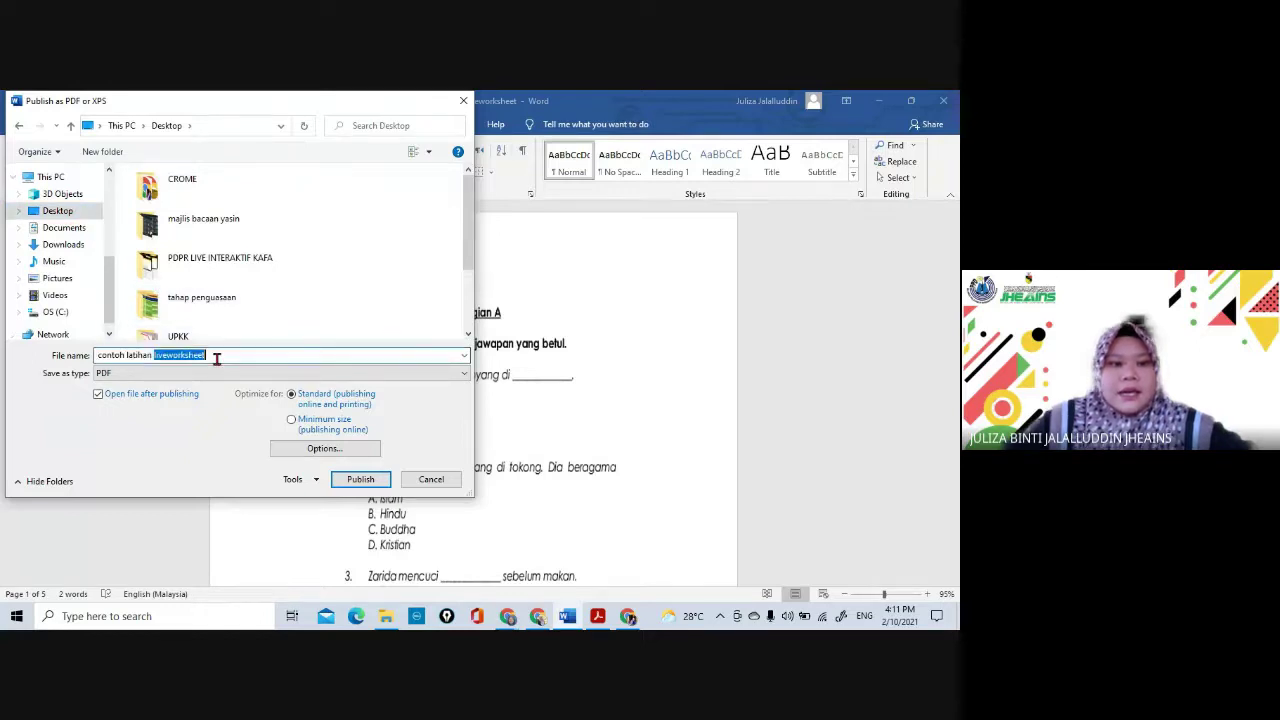
pyautogui.click(217, 358)
pyautogui.moveTo(217, 356)
pyautogui.mouseDown()
pyautogui.moveTo(128, 361)
pyautogui.moveTo(218, 360)
pyautogui.mouseUp()
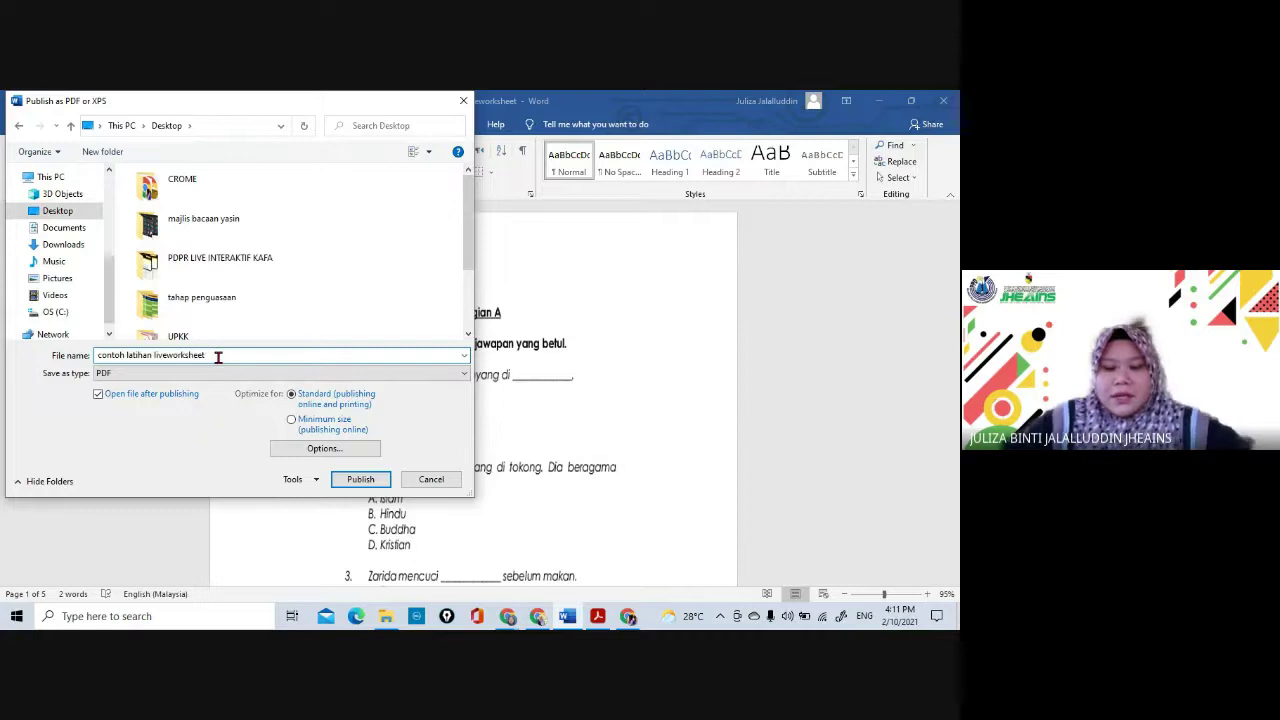
pyautogui.write('3')
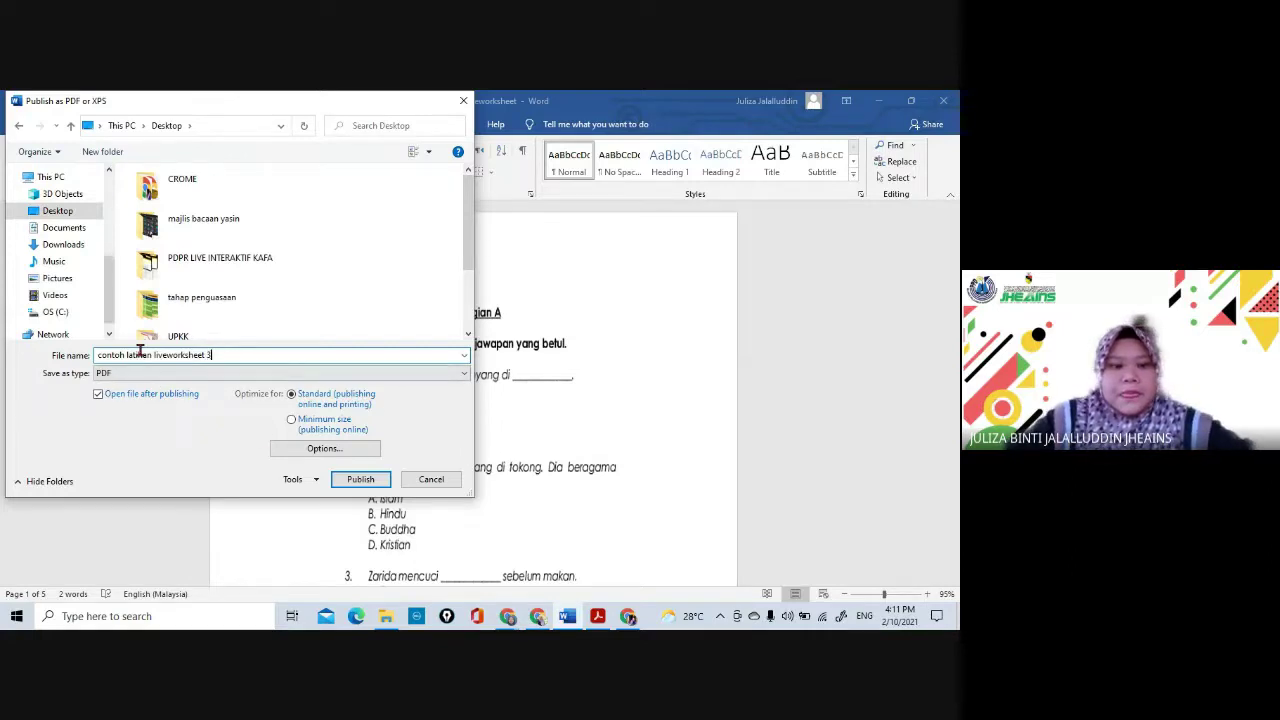
pyautogui.click(360, 480)
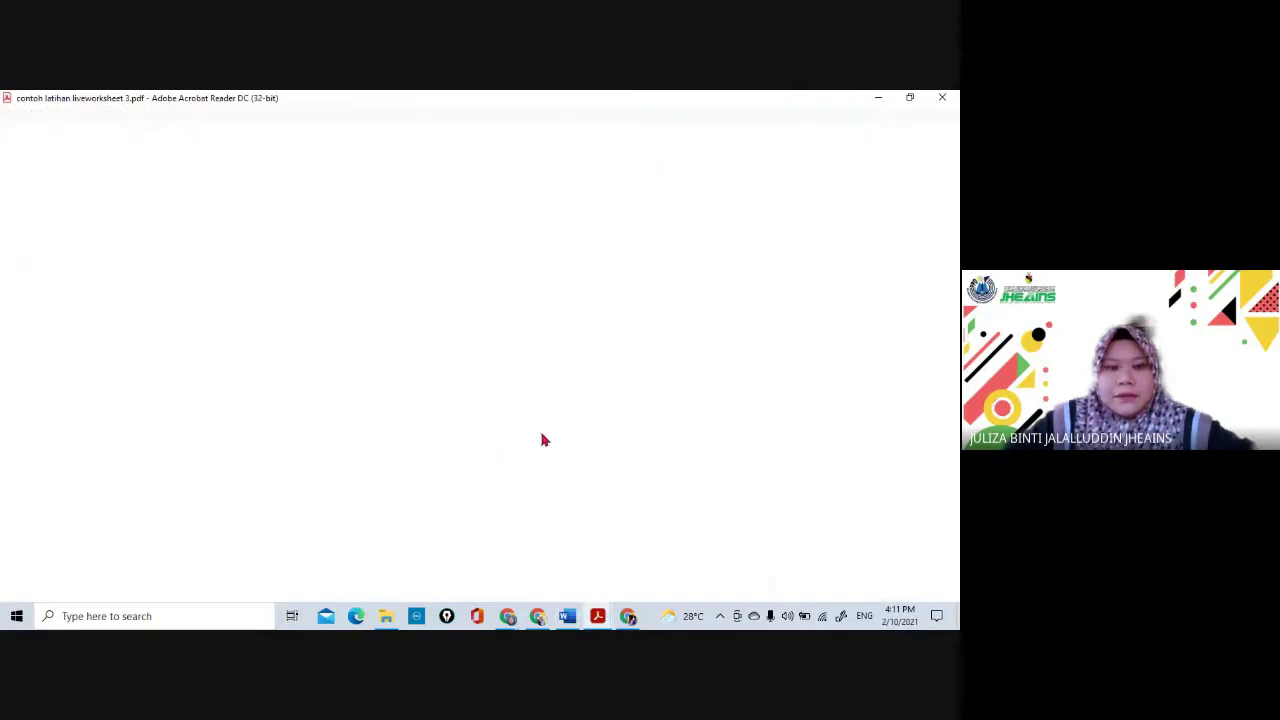
# - Check the pages of the exported PDF from the Bahagian A questions to the Cari Kata exercise, then close the PDF reader
pyautogui.scroll(-15, 614, 402)
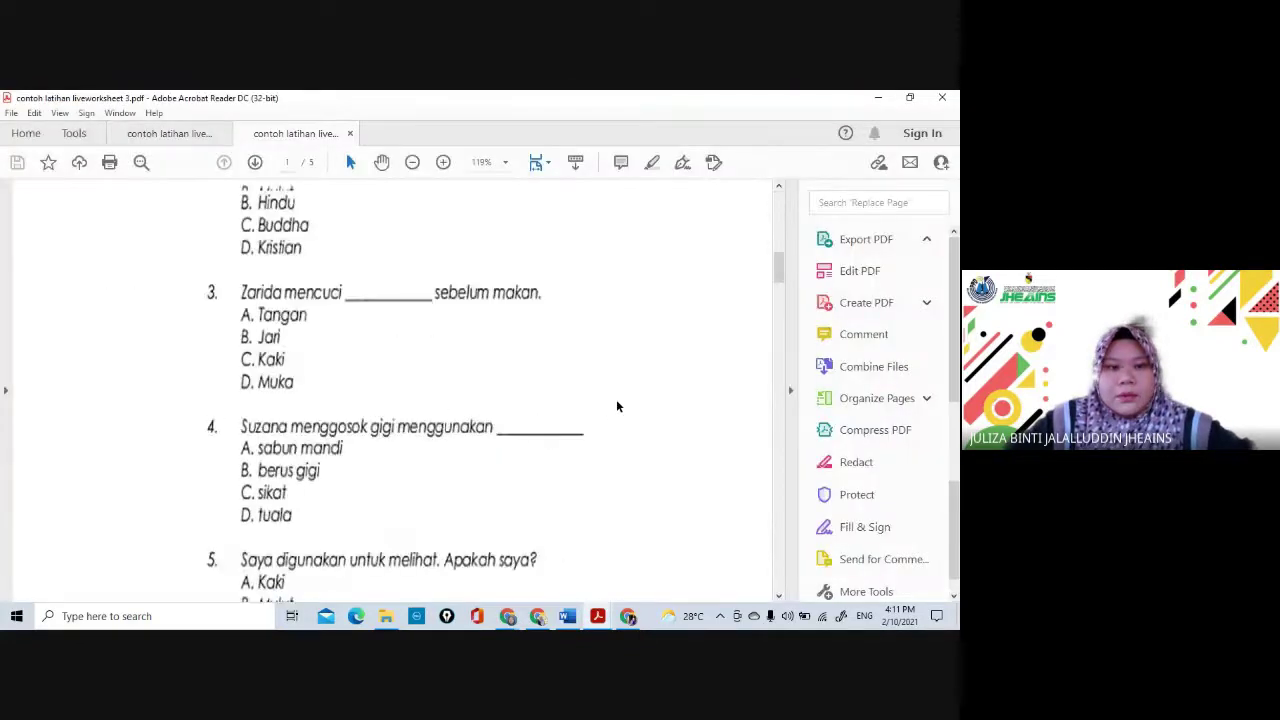
pyautogui.scroll(-15, 616, 401)
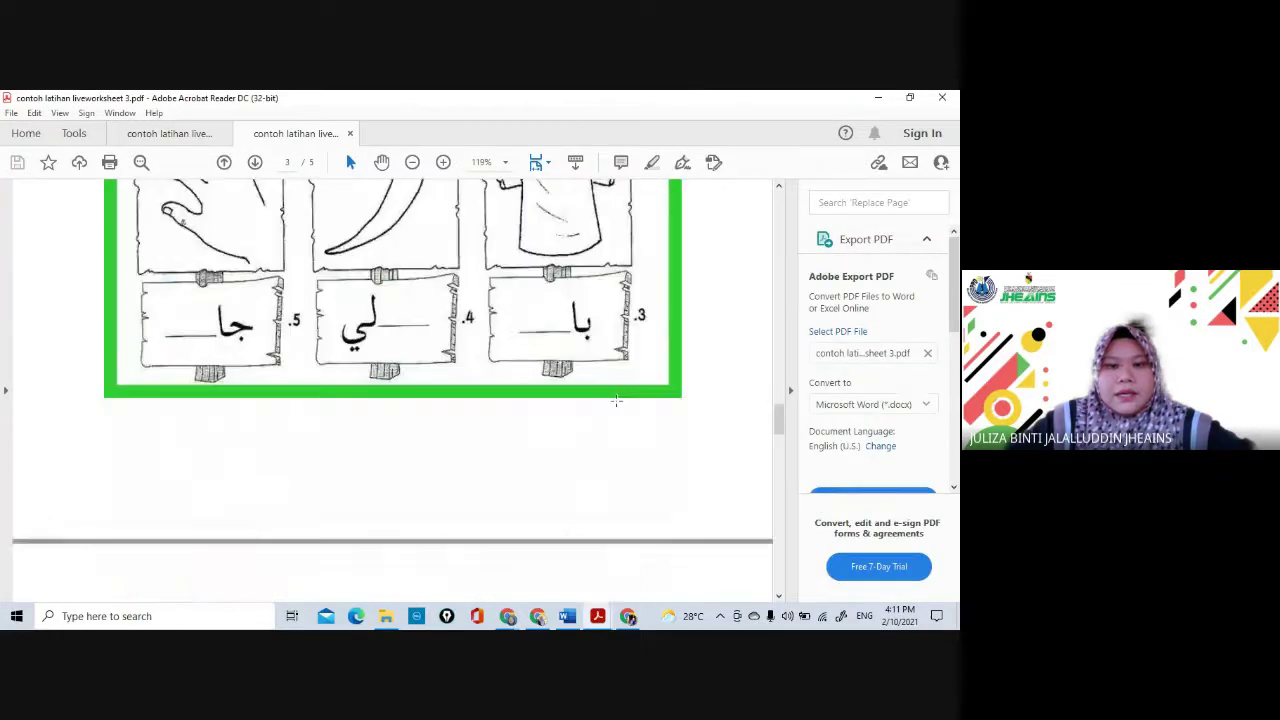
pyautogui.scroll(-15, 616, 400)
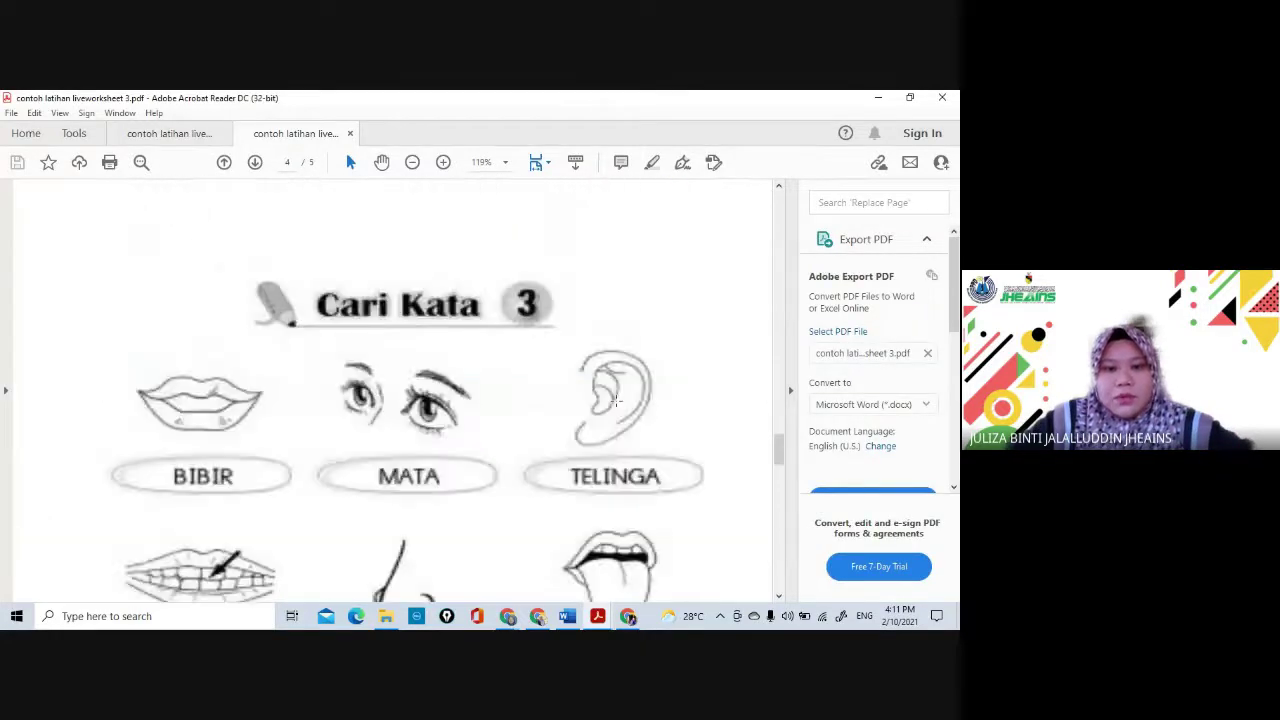
pyautogui.scroll(5, 617, 400)
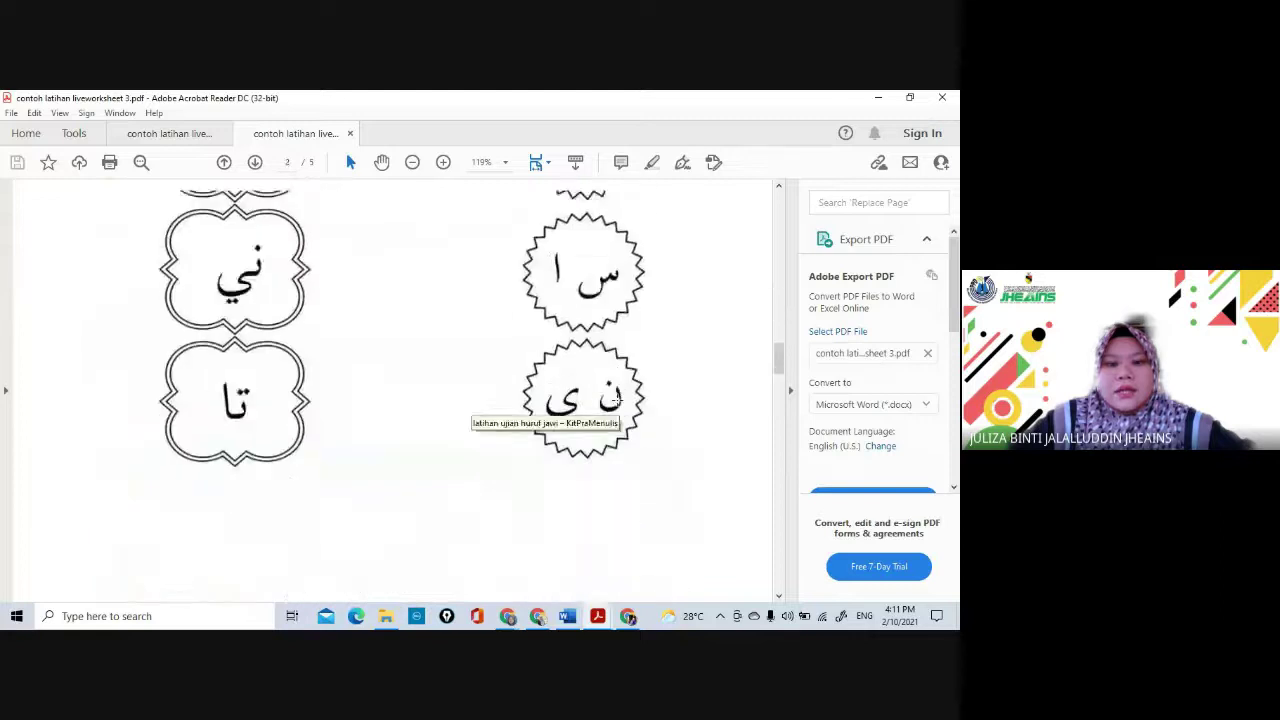
pyautogui.scroll(-15, 617, 400)
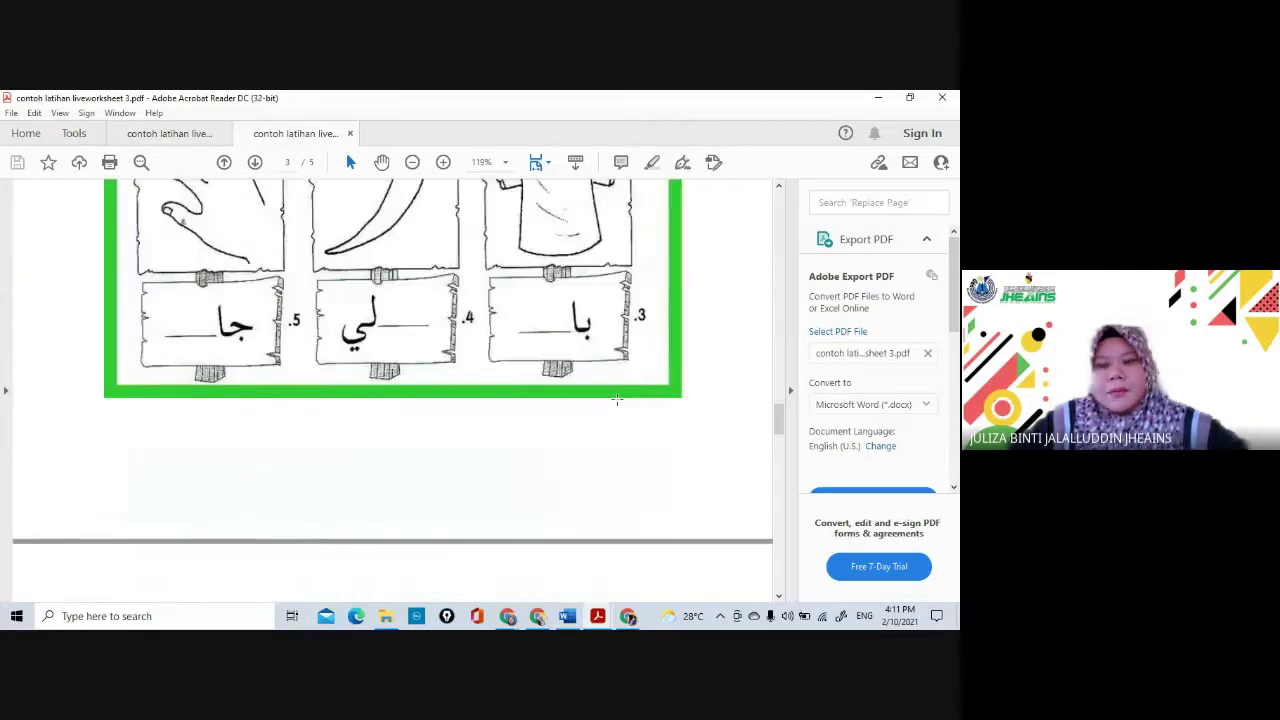
pyautogui.scroll(20, 617, 400)
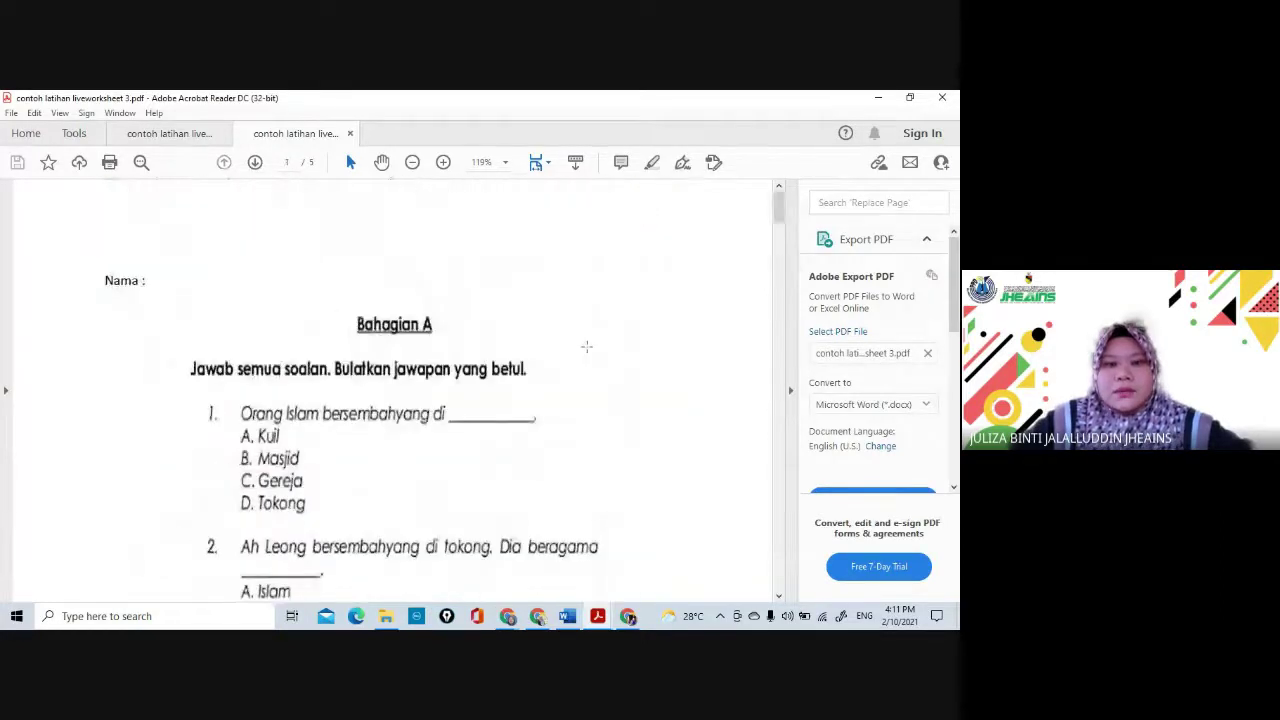
pyautogui.click(941, 100)
pyautogui.click(420, 377)
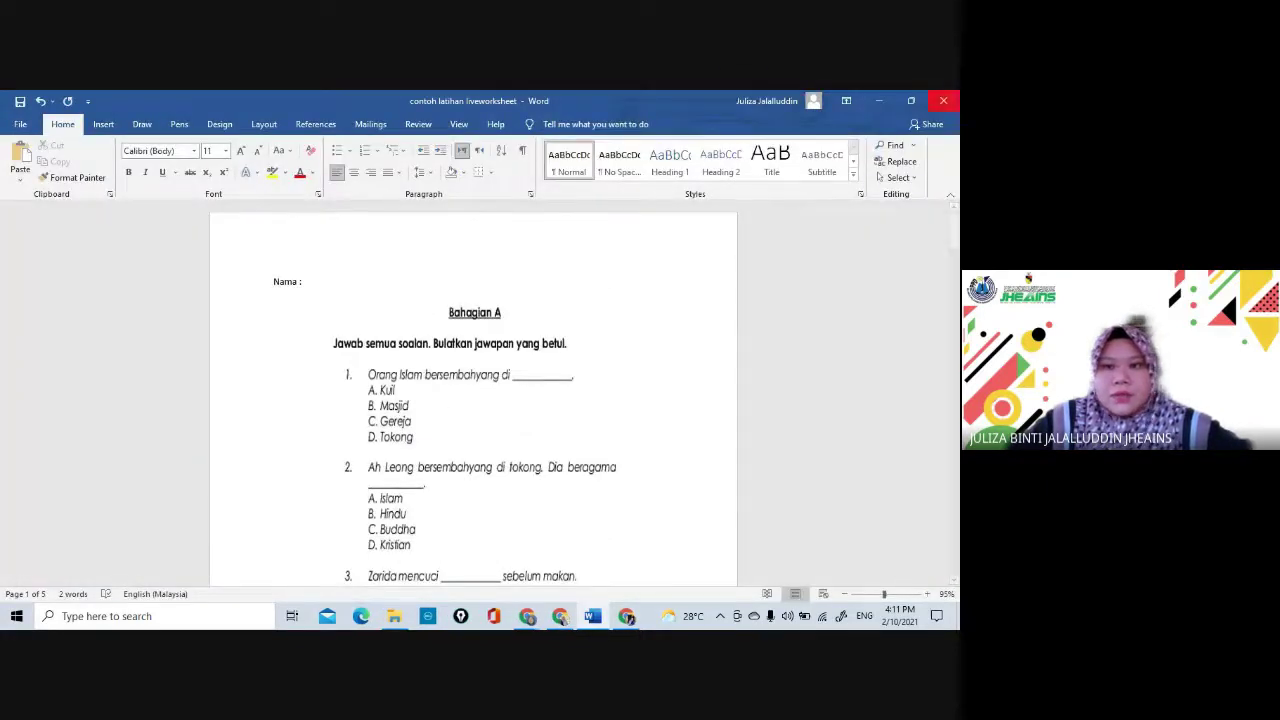
# - Switch to the Liveworksheets site in Chrome and open the page for starting a new interactive worksheet
pyautogui.click(877, 104)
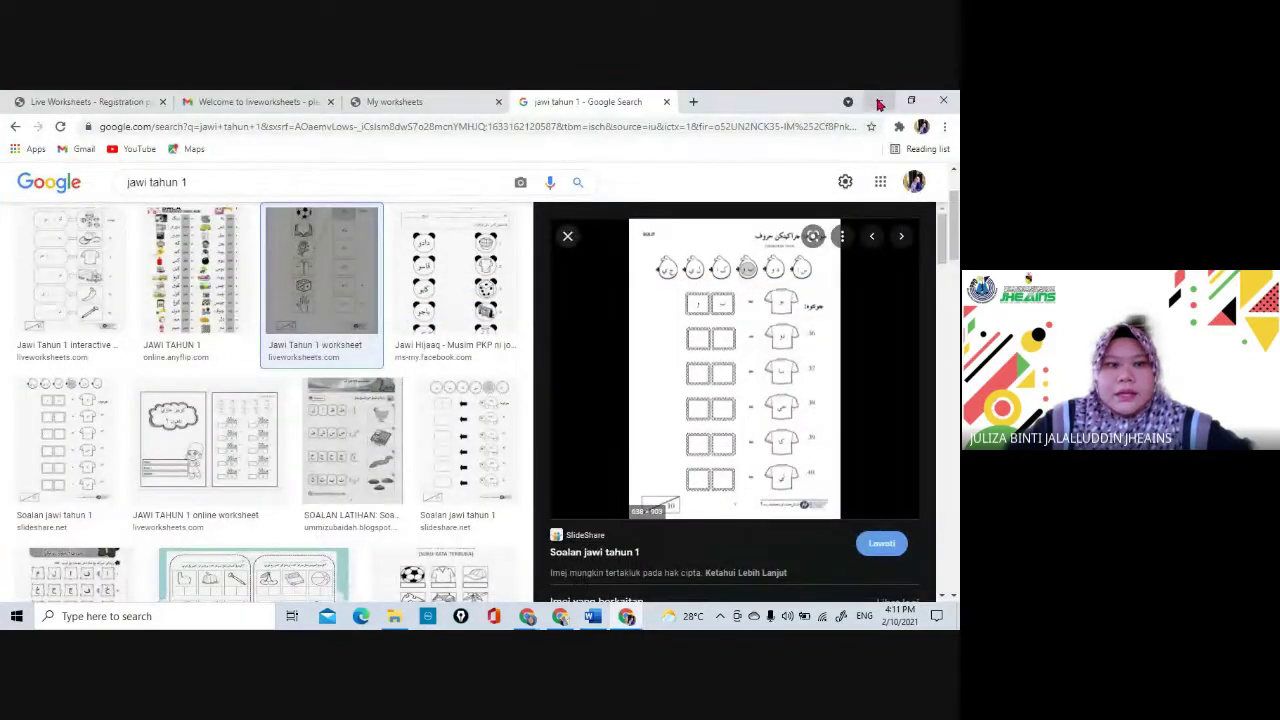
pyautogui.click(562, 618)
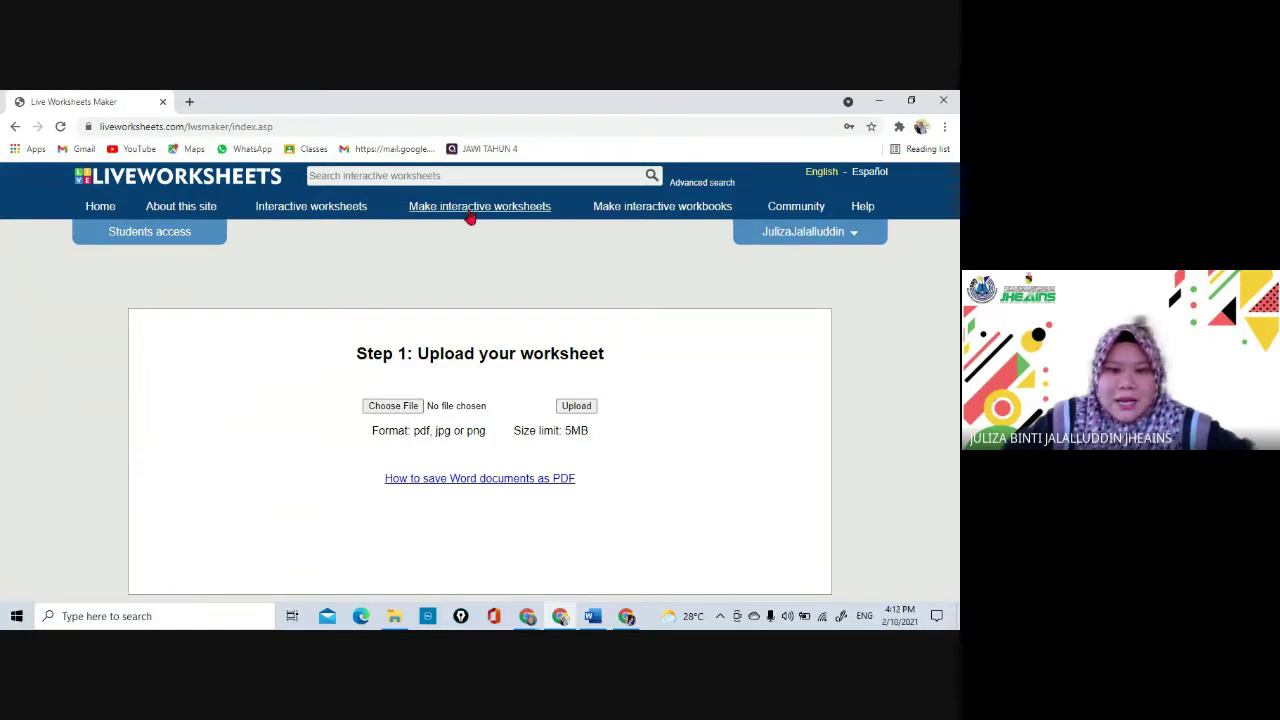
pyautogui.moveTo(471, 218)
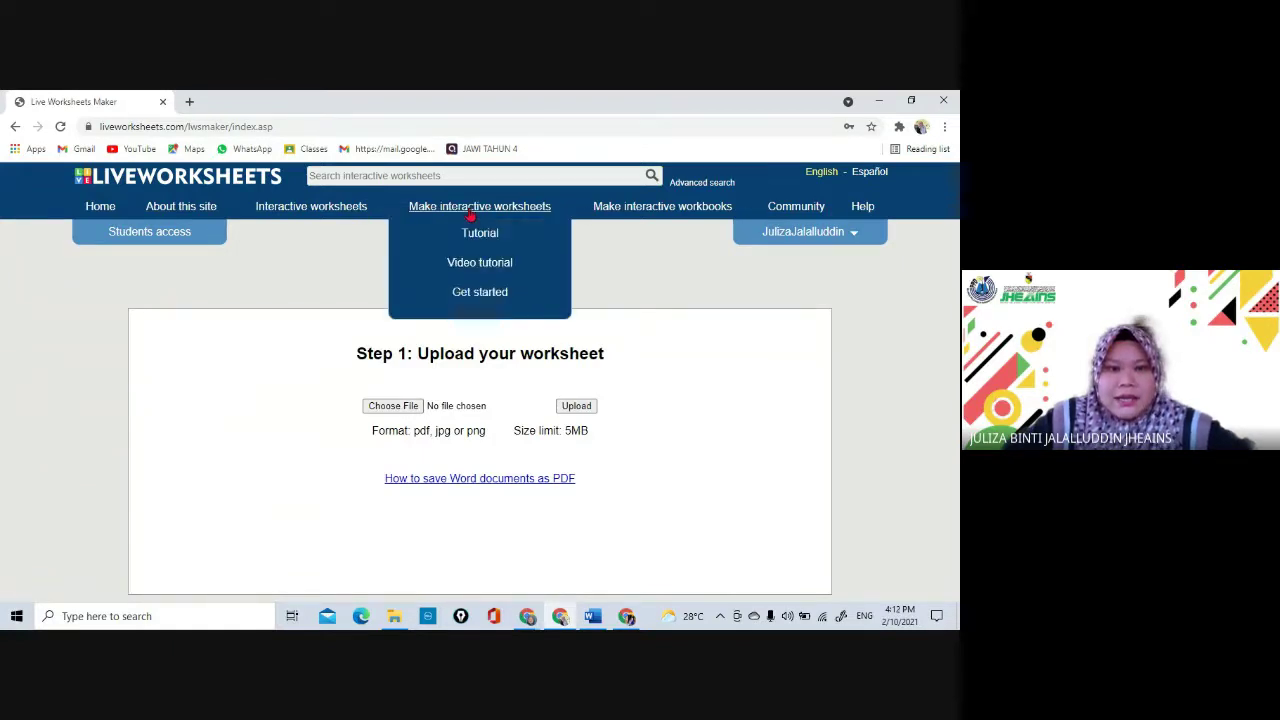
pyautogui.click(481, 298)
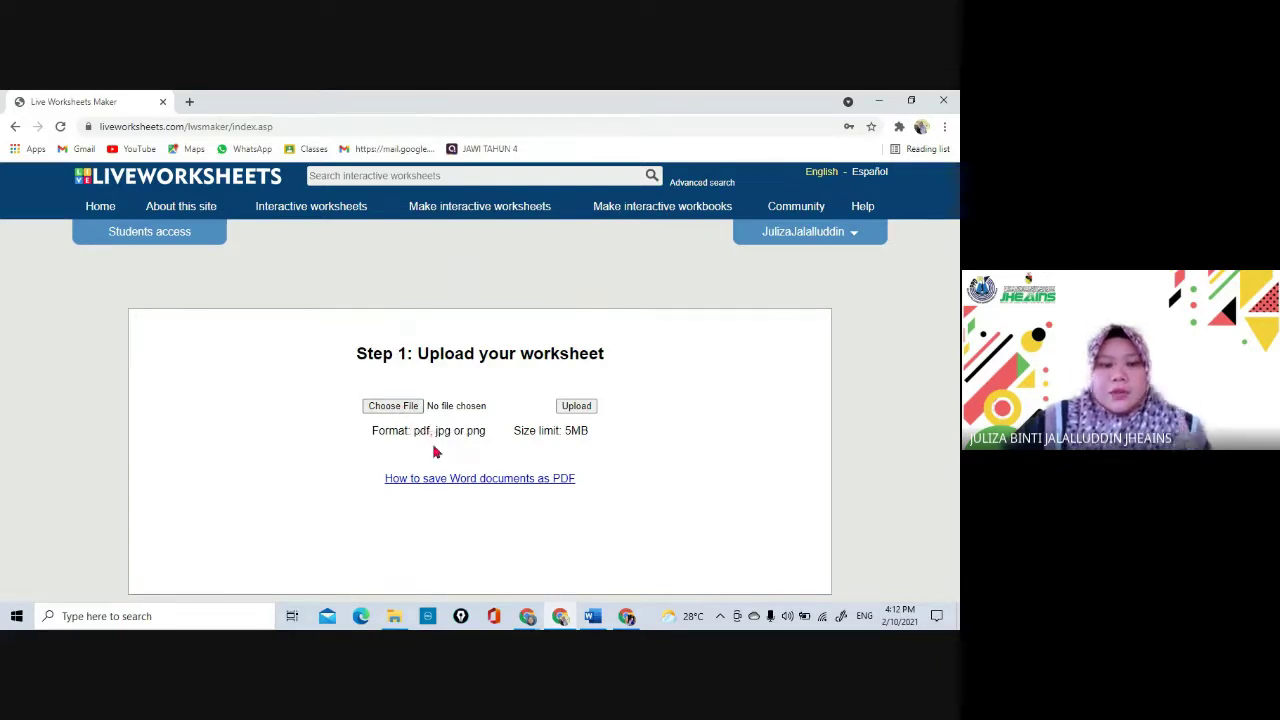
# - Upload "contoh latihan liveworksheet 3" PDF from the Desktop as the worksheet file
pyautogui.click(393, 406)
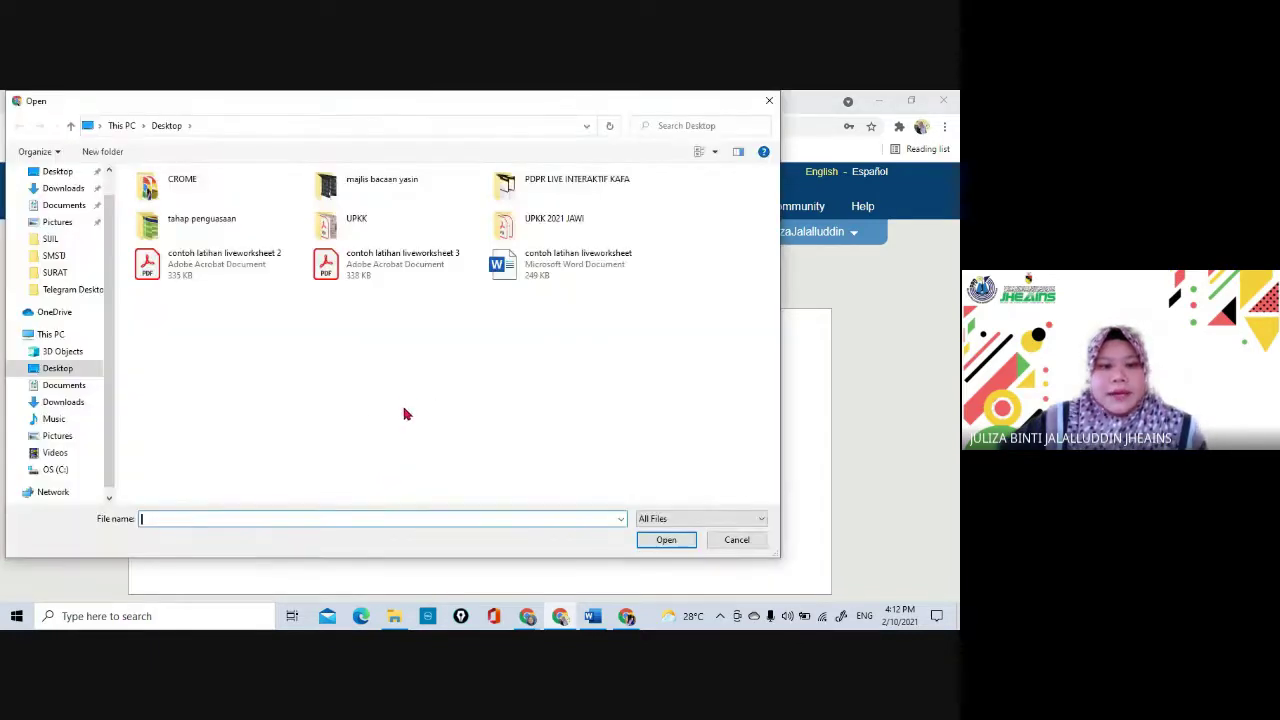
pyautogui.doubleClick(388, 260)
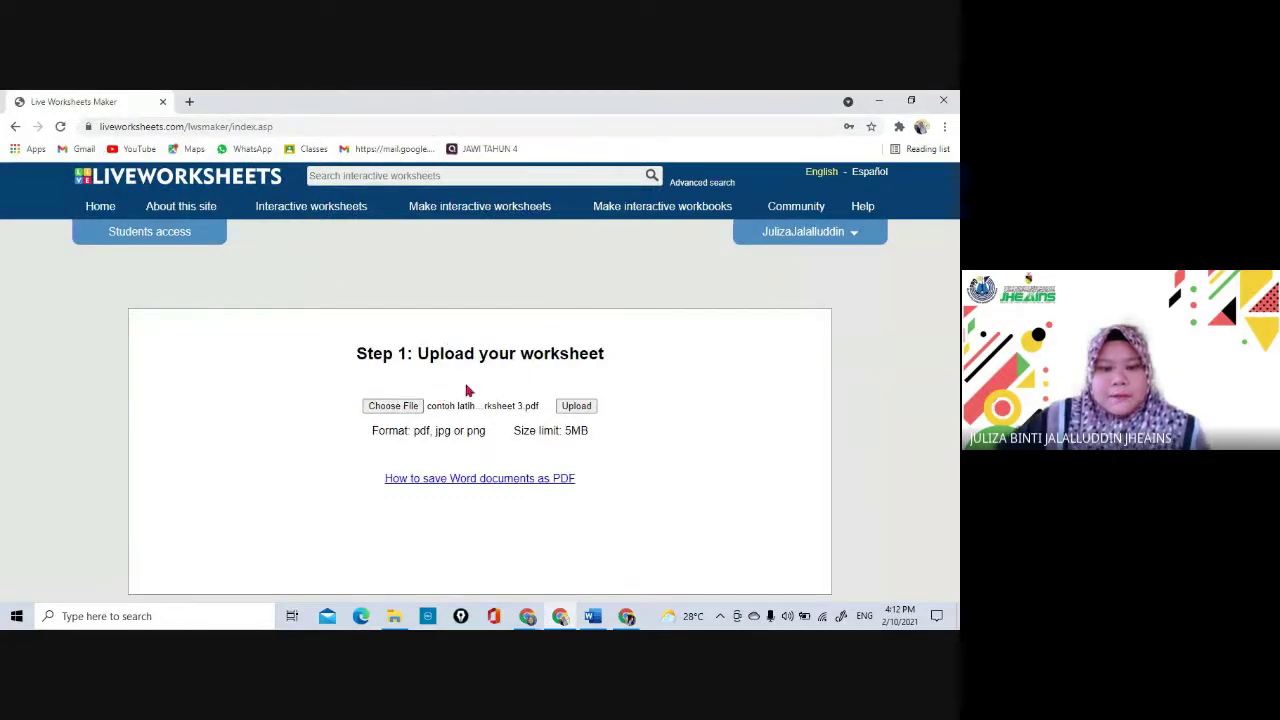
pyautogui.click(577, 407)
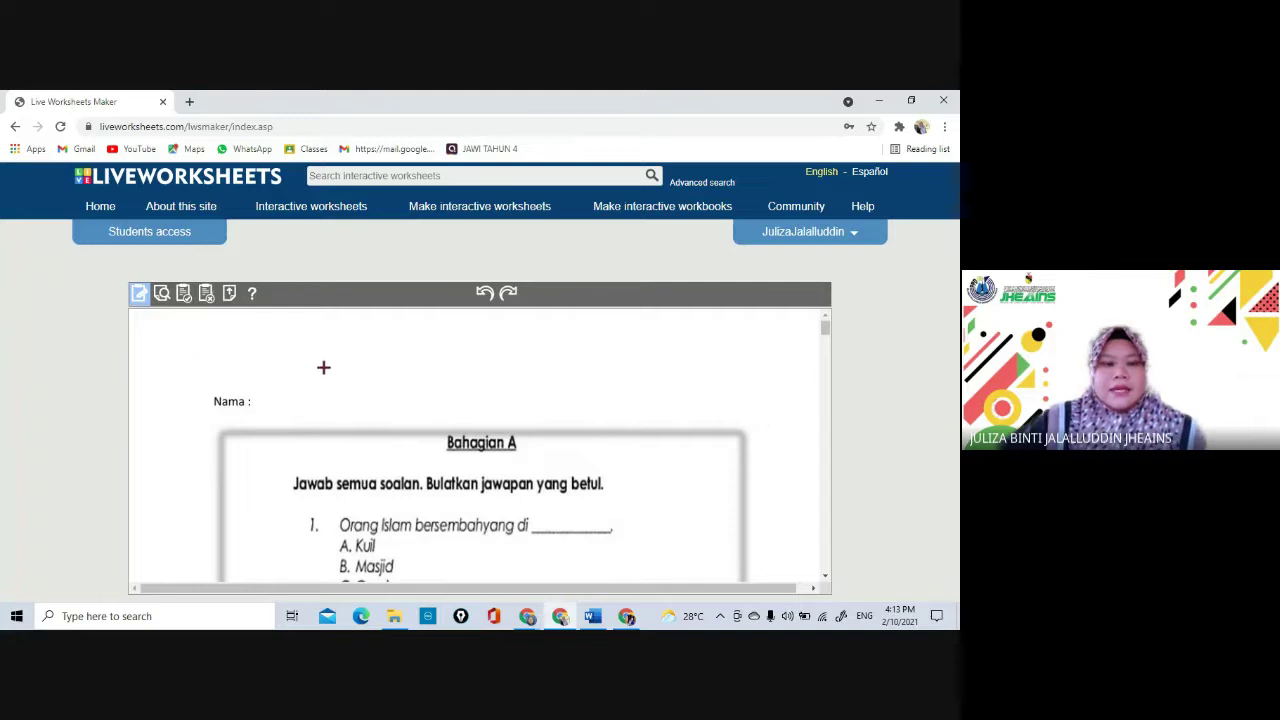
# - Draw a wide, empty text box beside the "Nama :" label for the student's name
pyautogui.scroll(-5, 324, 370)
pyautogui.scroll(5, 324, 370)
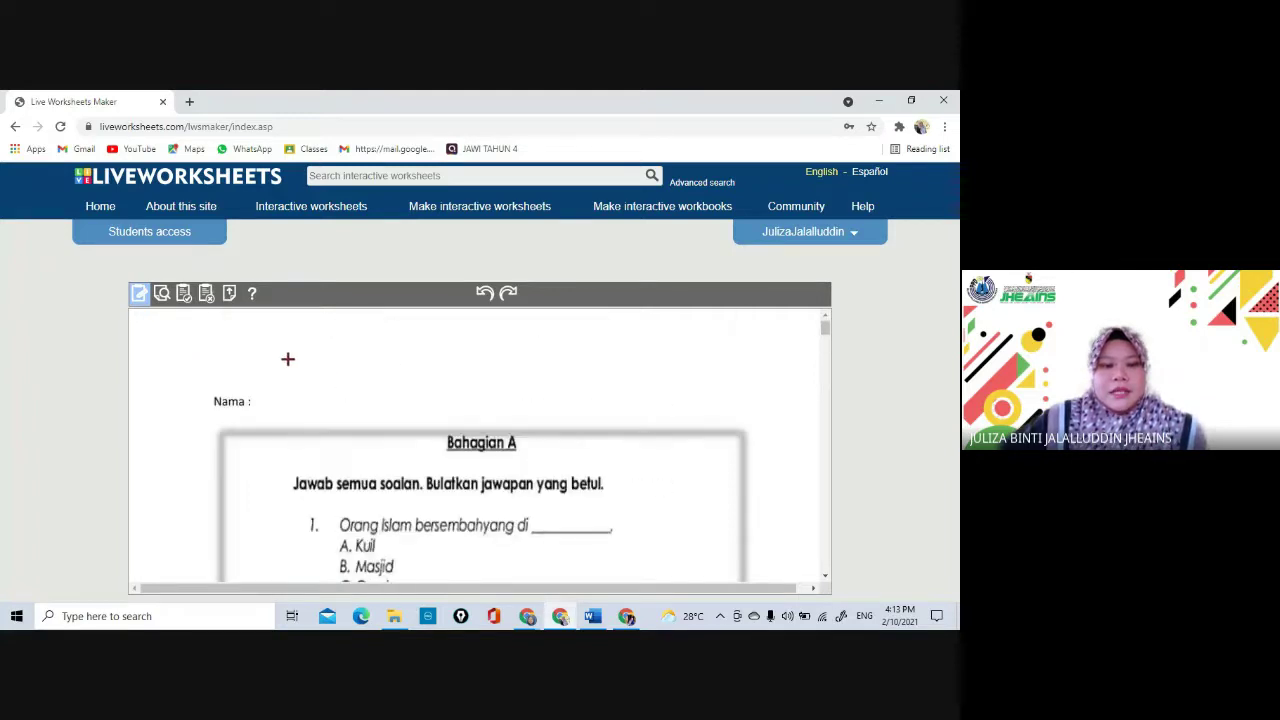
pyautogui.click(140, 295)
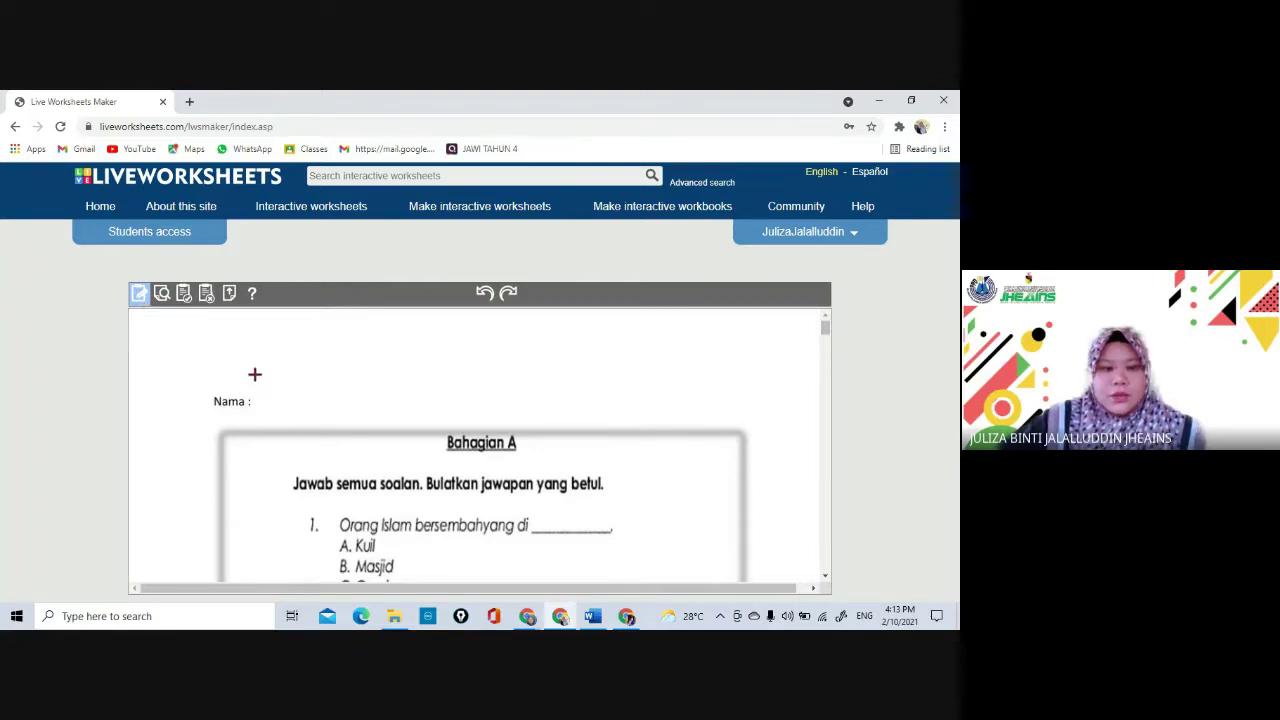
pyautogui.moveTo(254, 374); pyautogui.dragTo(658, 423)
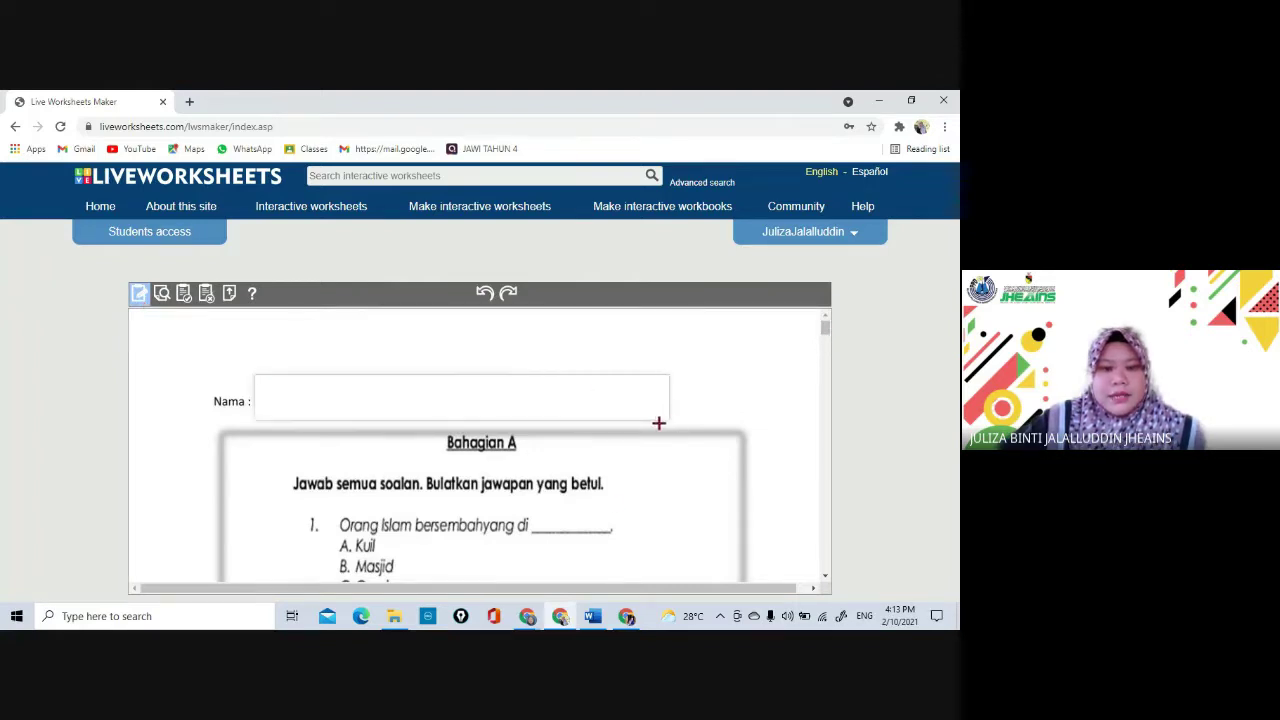
pyautogui.click(375, 410)
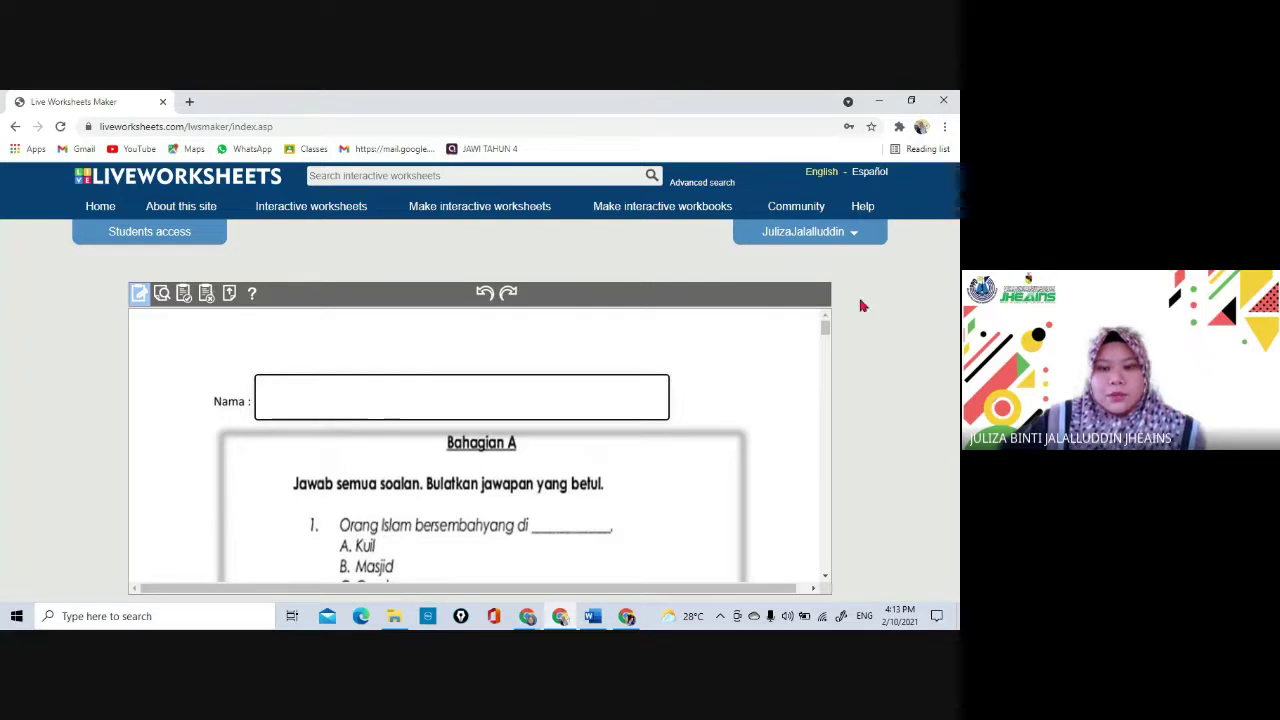
# - Draw a box over option B (Masjid) of question 1, enter "select:yes" in it and widen it so the text fits
pyautogui.scroll(-2, 827, 333)
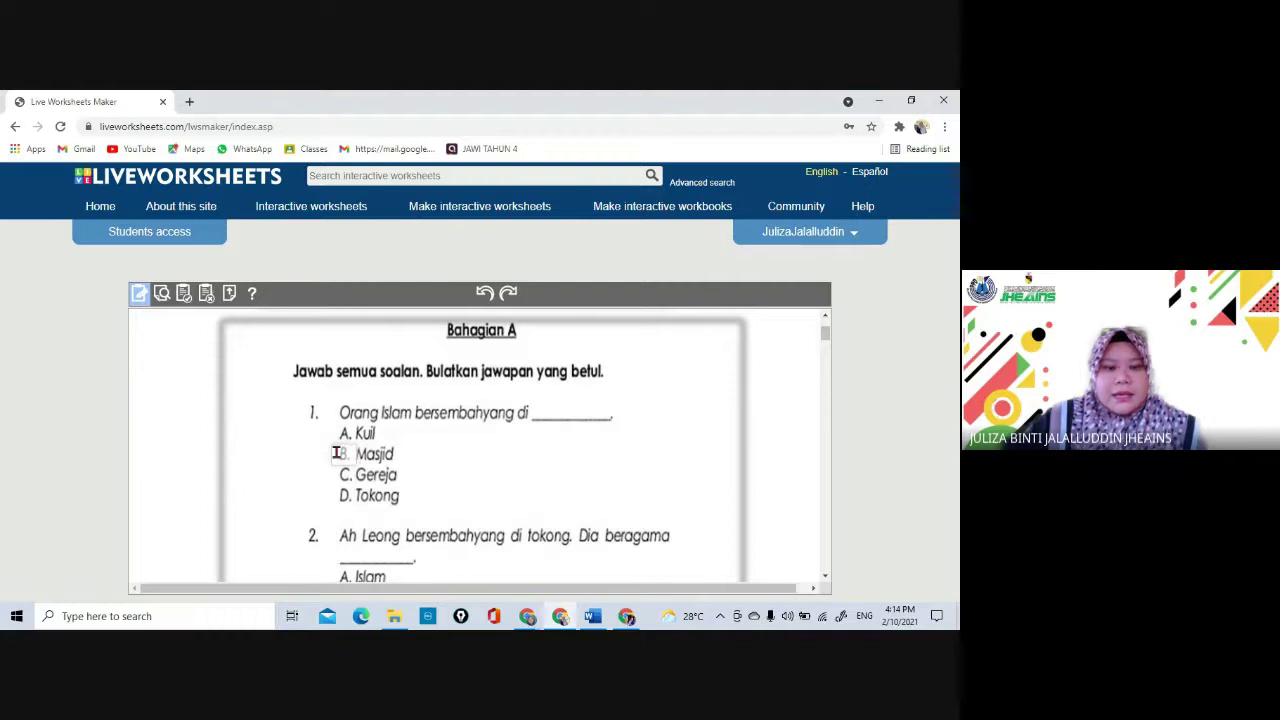
pyautogui.moveTo(333, 445); pyautogui.dragTo(355, 464)
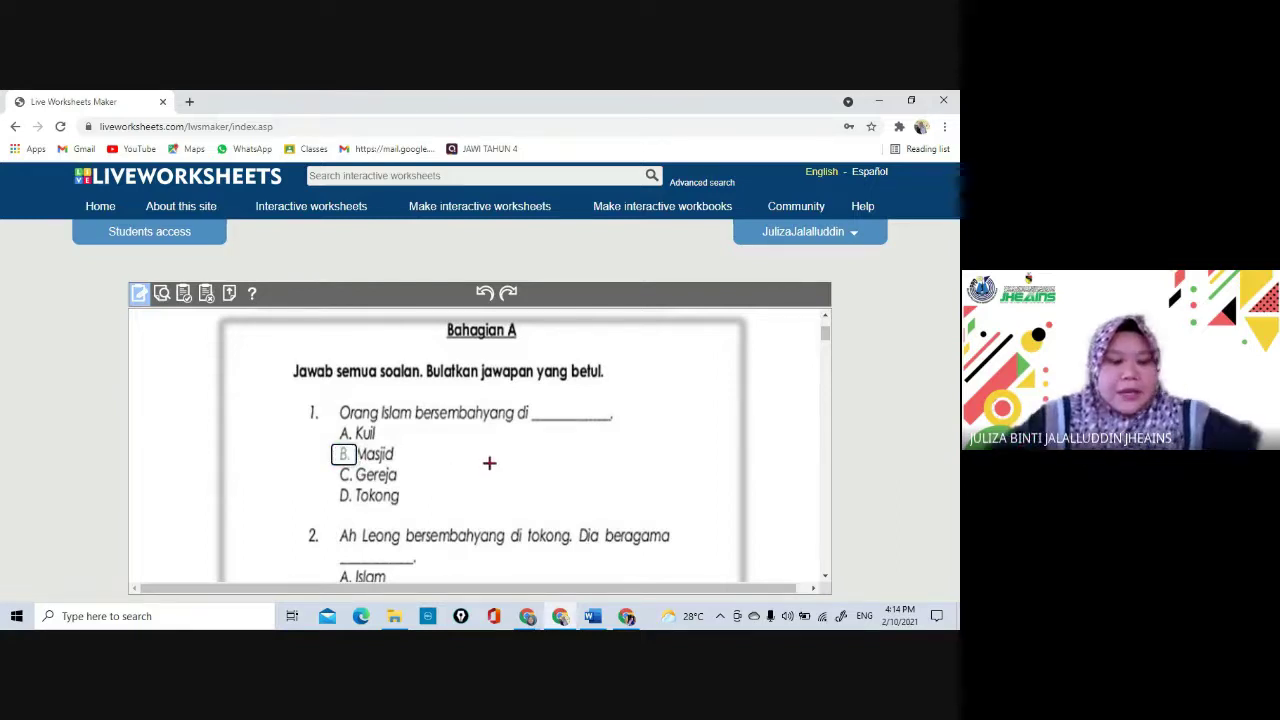
pyautogui.write('select')
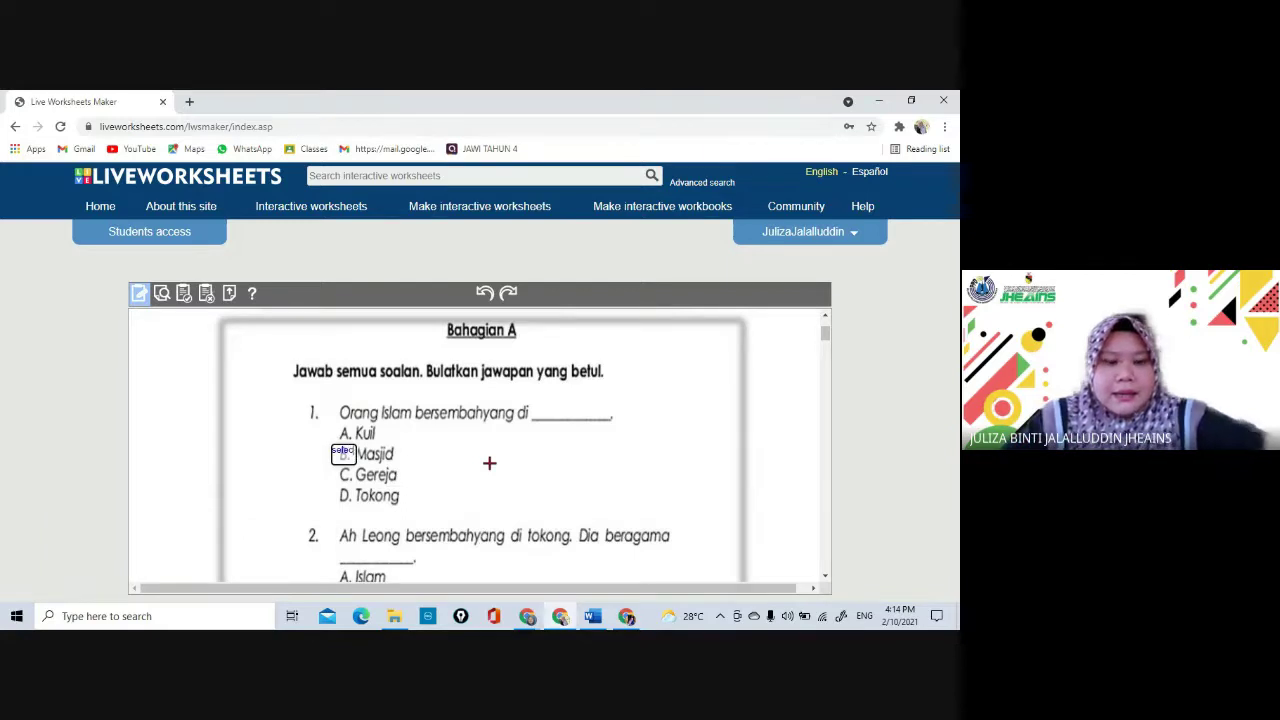
pyautogui.write(':yes')
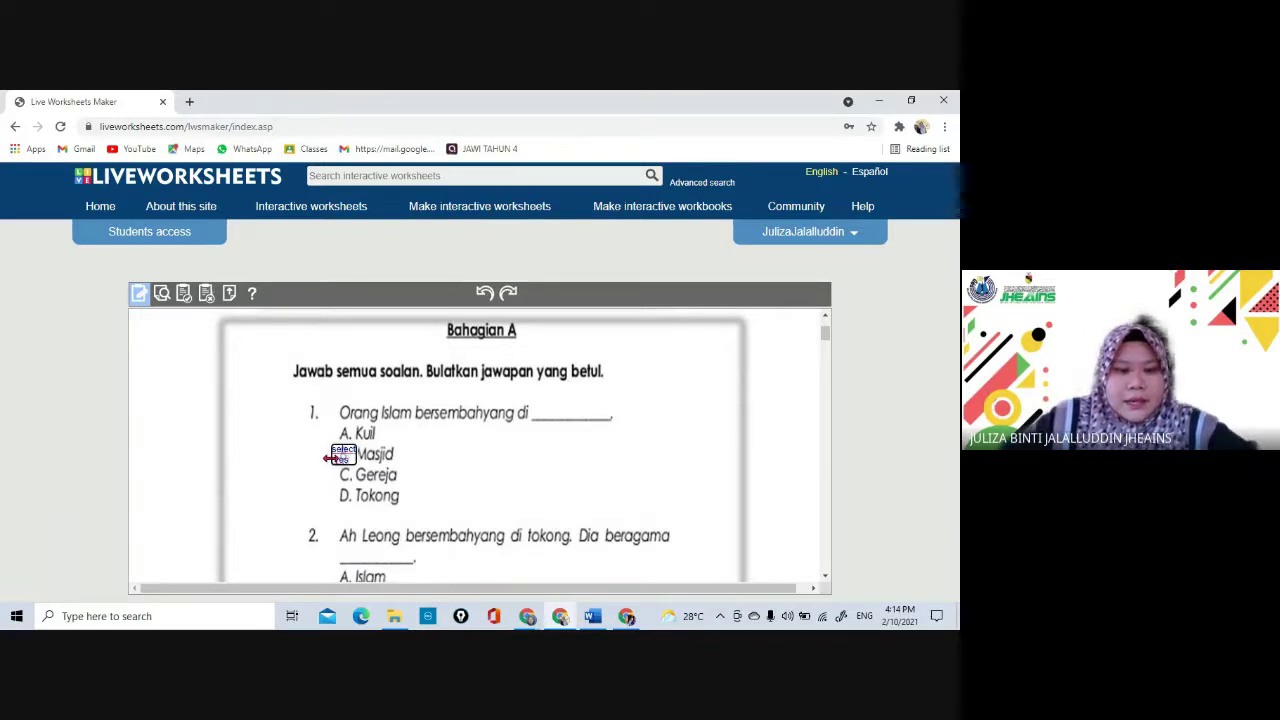
pyautogui.moveTo(331, 458); pyautogui.dragTo(264, 461)
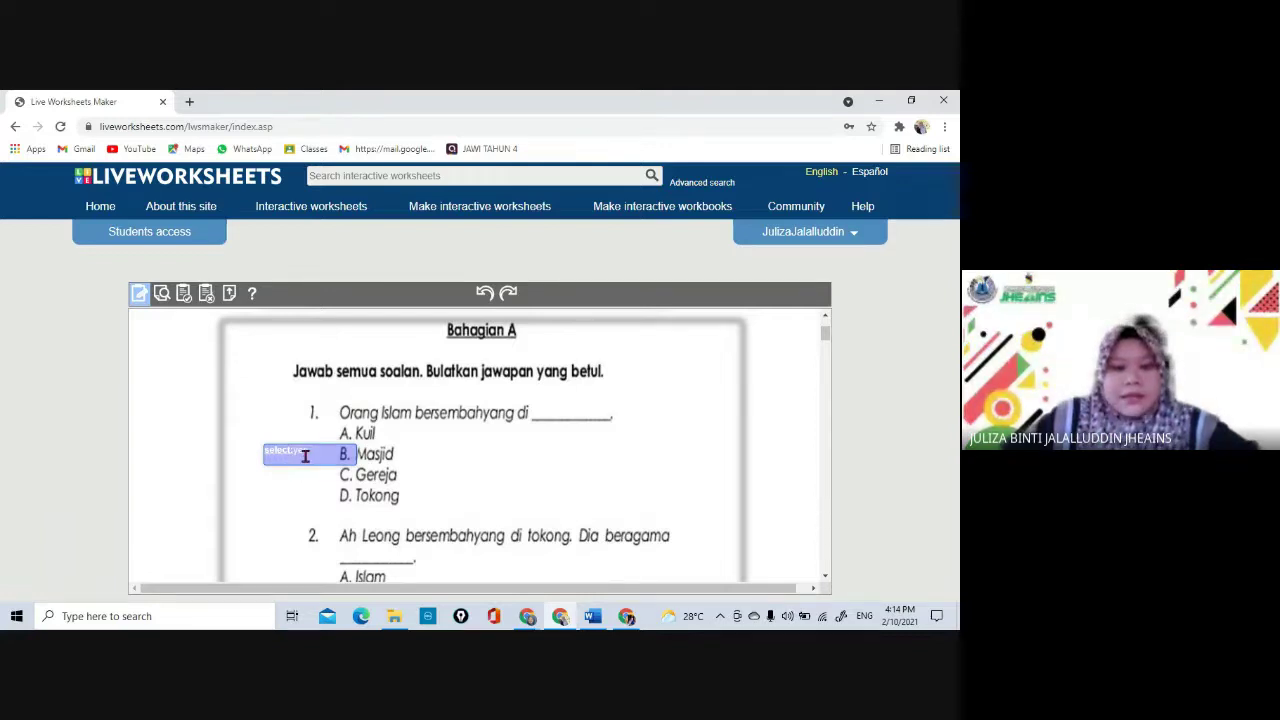
pyautogui.write('yes')
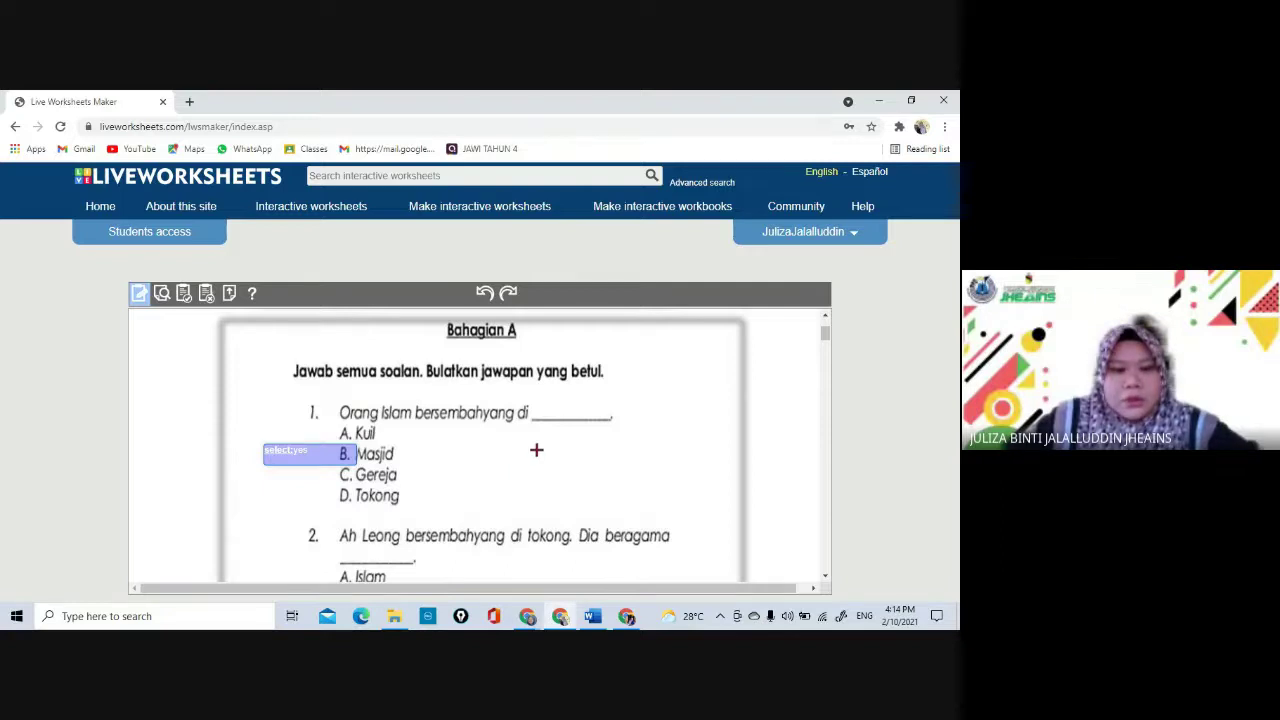
# - Shrink the "select:yes" box of question 1 to cover only the letter B and undo the stray box over option C
pyautogui.click(266, 458)
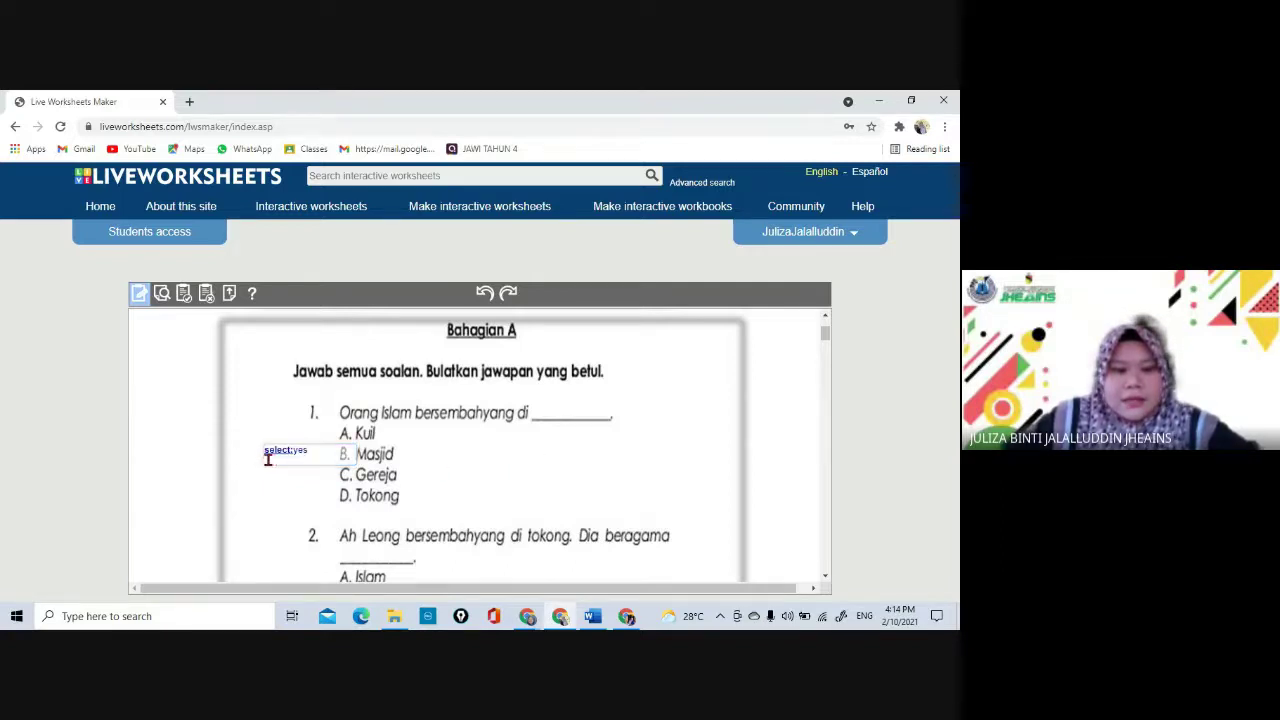
pyautogui.click(265, 457)
pyautogui.moveTo(332, 457)
pyautogui.mouseDown()
pyautogui.moveTo(463, 463)
pyautogui.moveTo(424, 483)
pyautogui.mouseUp()
pyautogui.click(310, 461)
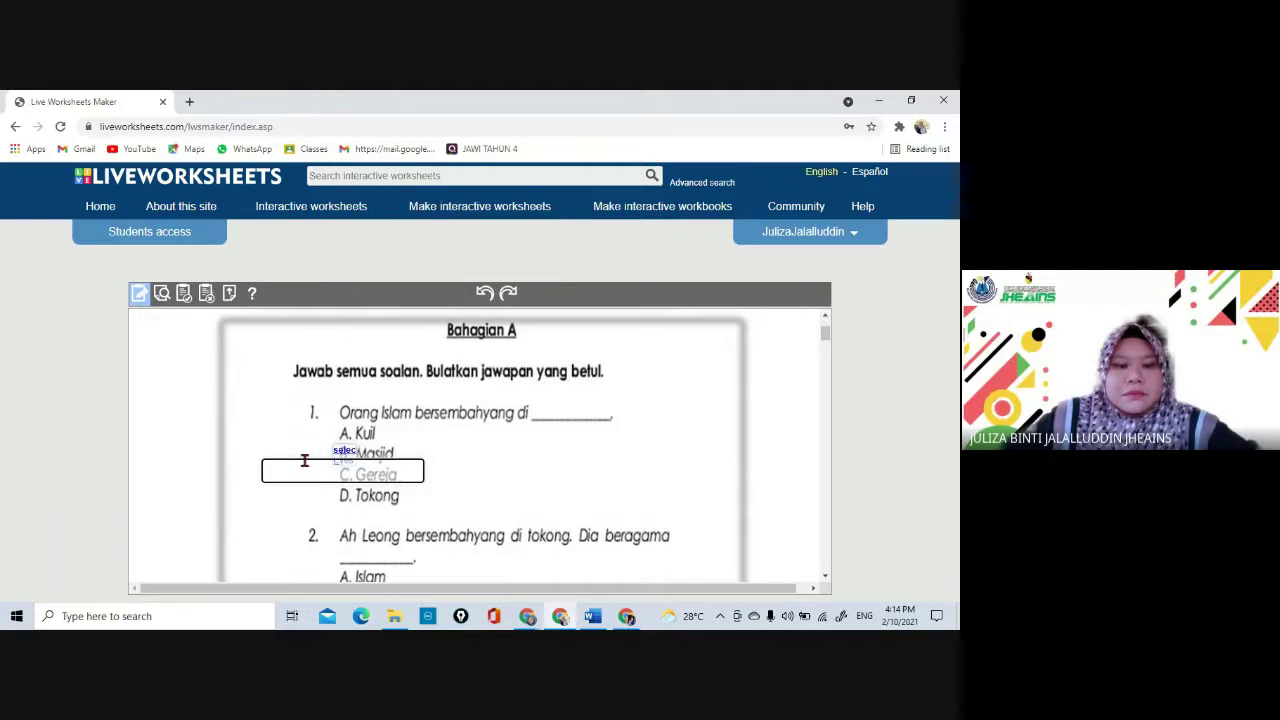
pyautogui.click(485, 292)
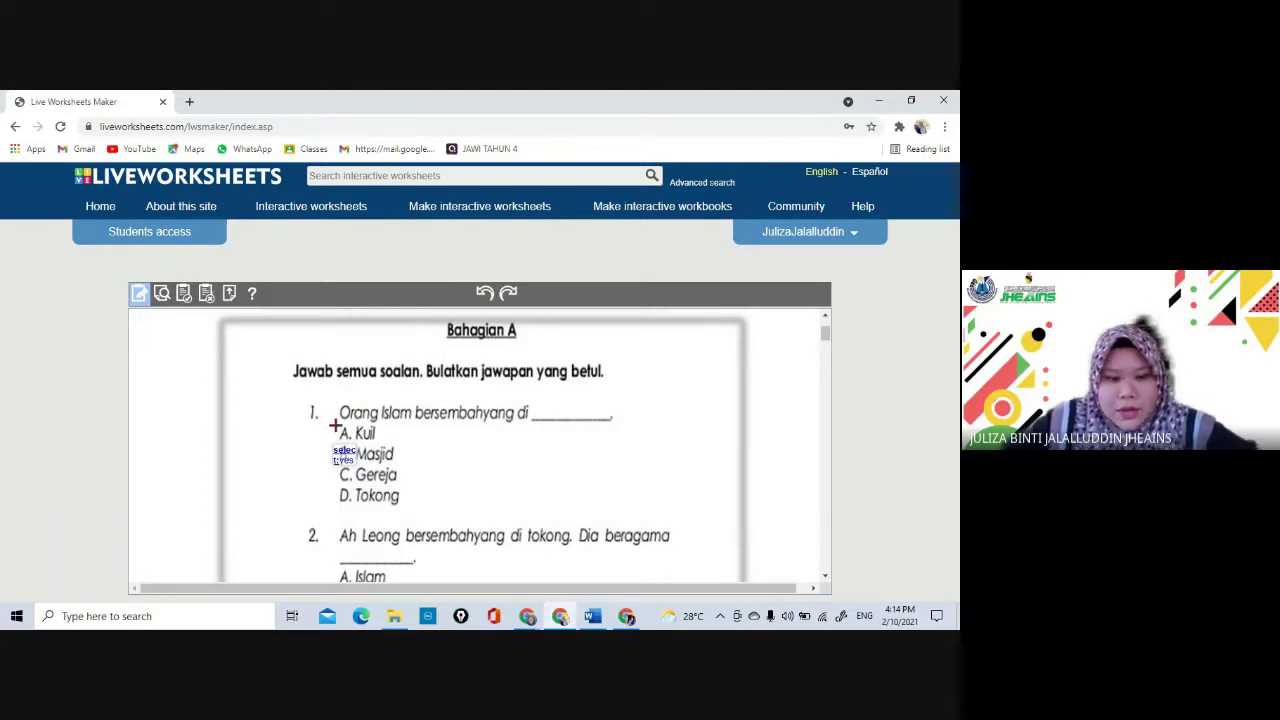
# - Draw a small box over the letter A (Kuil) of question 1 and enter "select:no" in it
pyautogui.moveTo(349, 437); pyautogui.dragTo(352, 442)
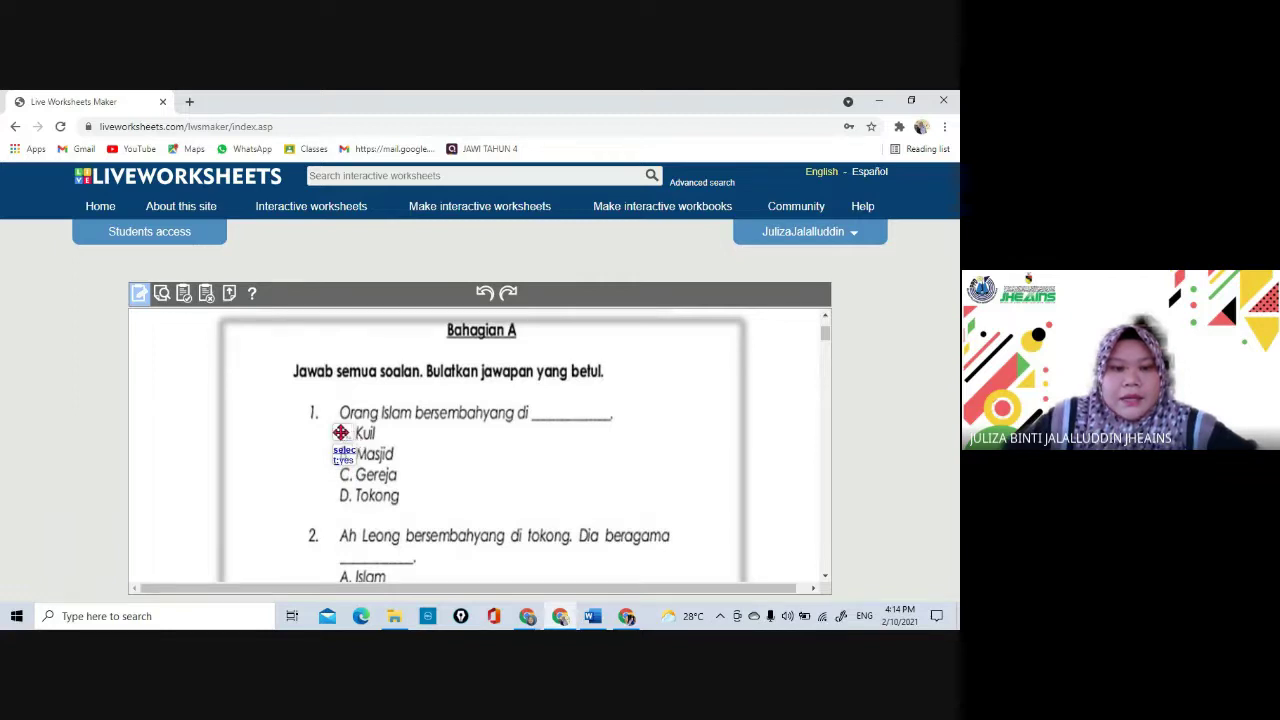
pyautogui.click(341, 437)
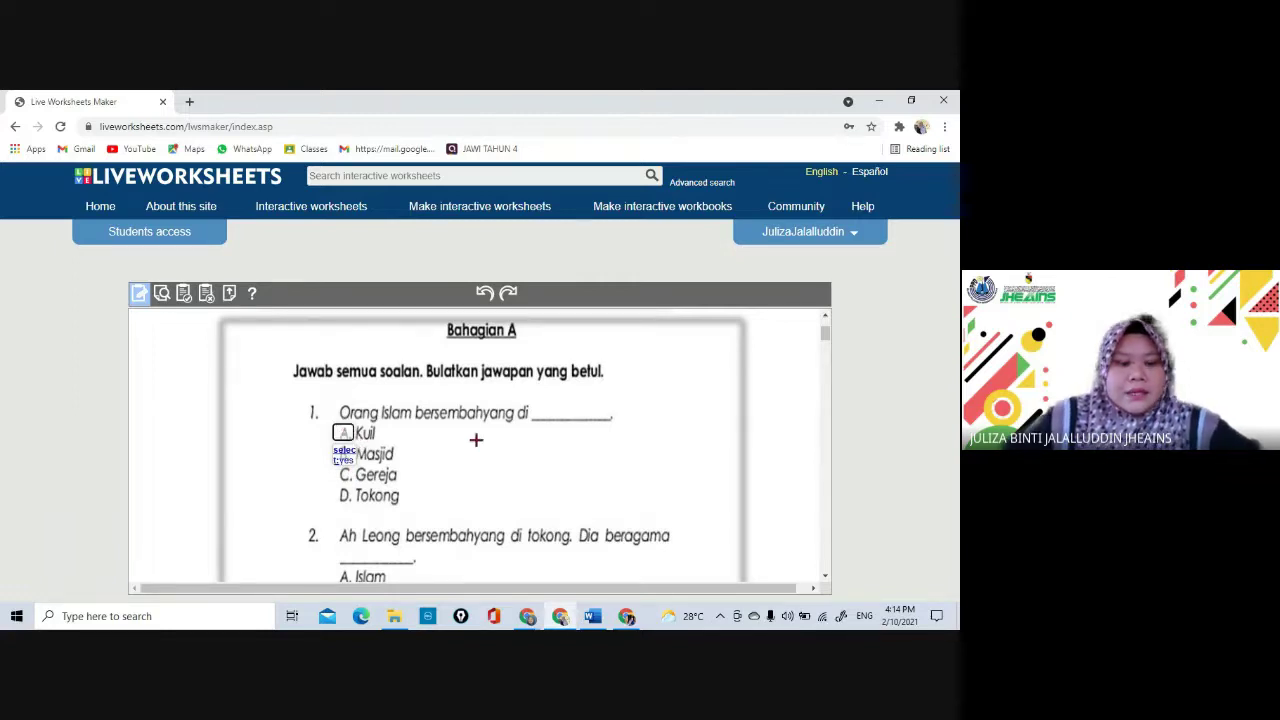
pyautogui.write('select')
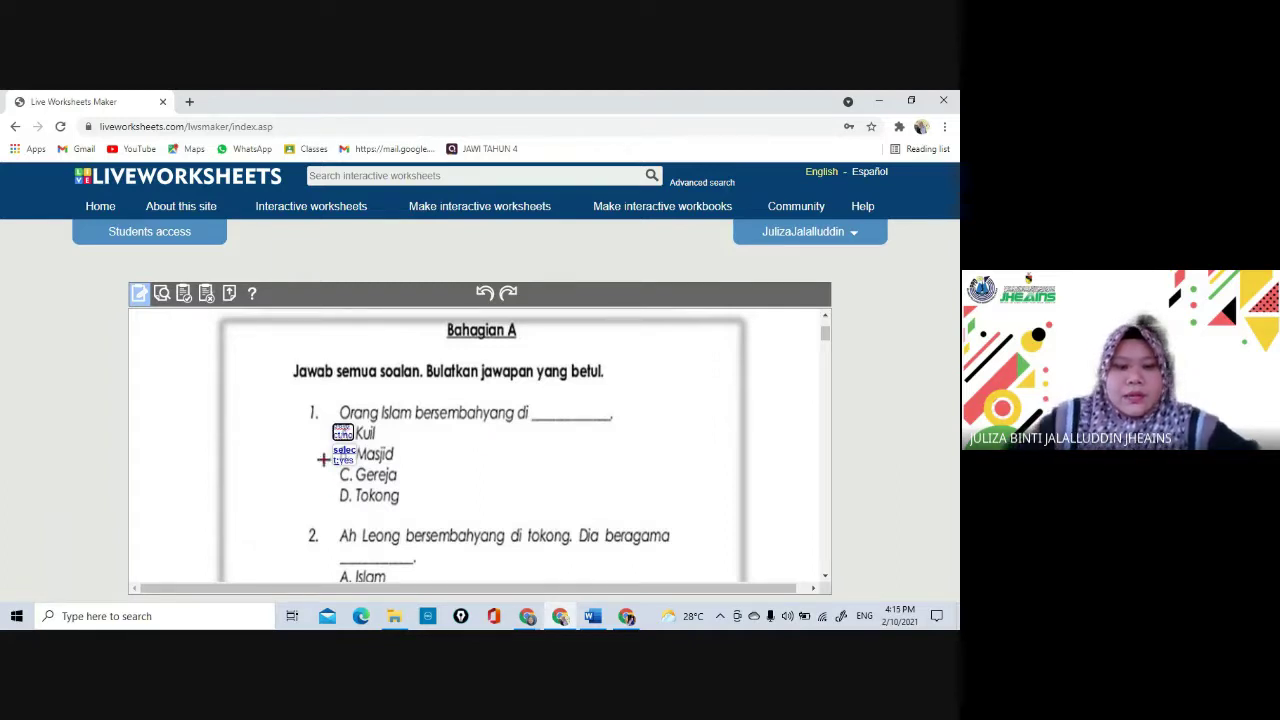
# - Draw small boxes over the letters C (Gereja) and D (Tokong) of question 1 and enter "select:no" in each
pyautogui.moveTo(329, 466); pyautogui.dragTo(354, 487)
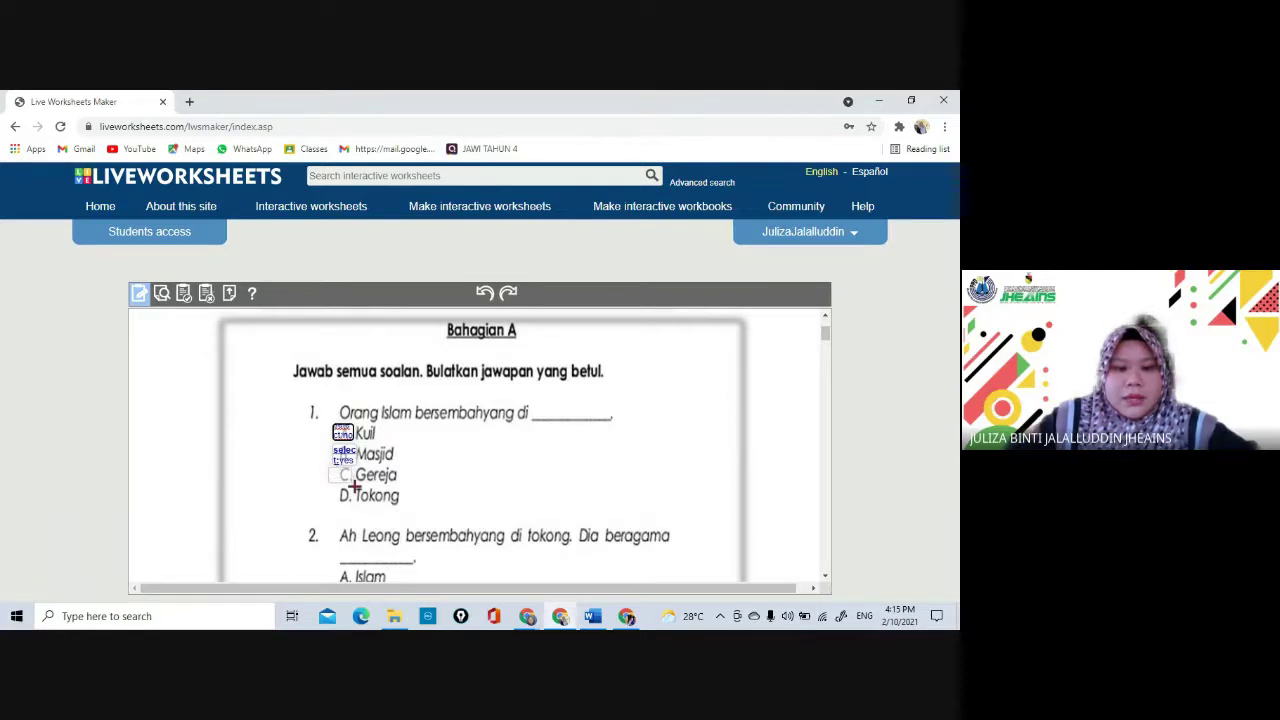
pyautogui.click(340, 475)
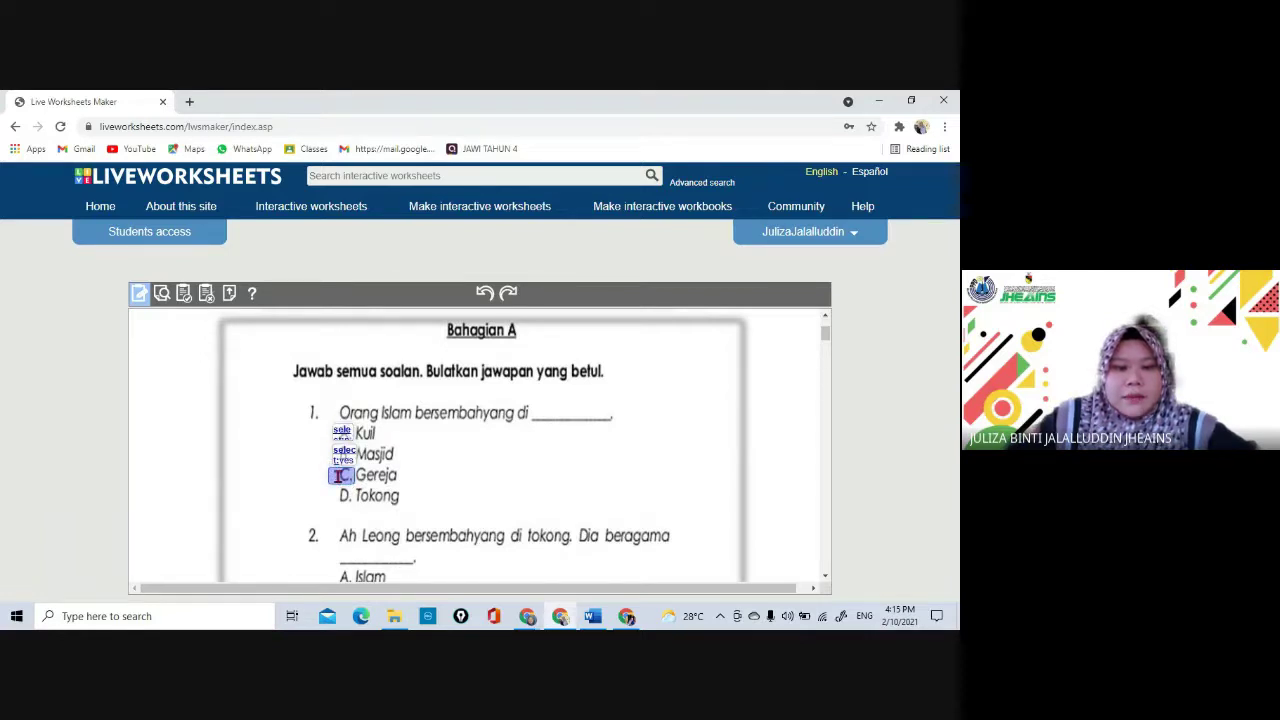
pyautogui.write('select')
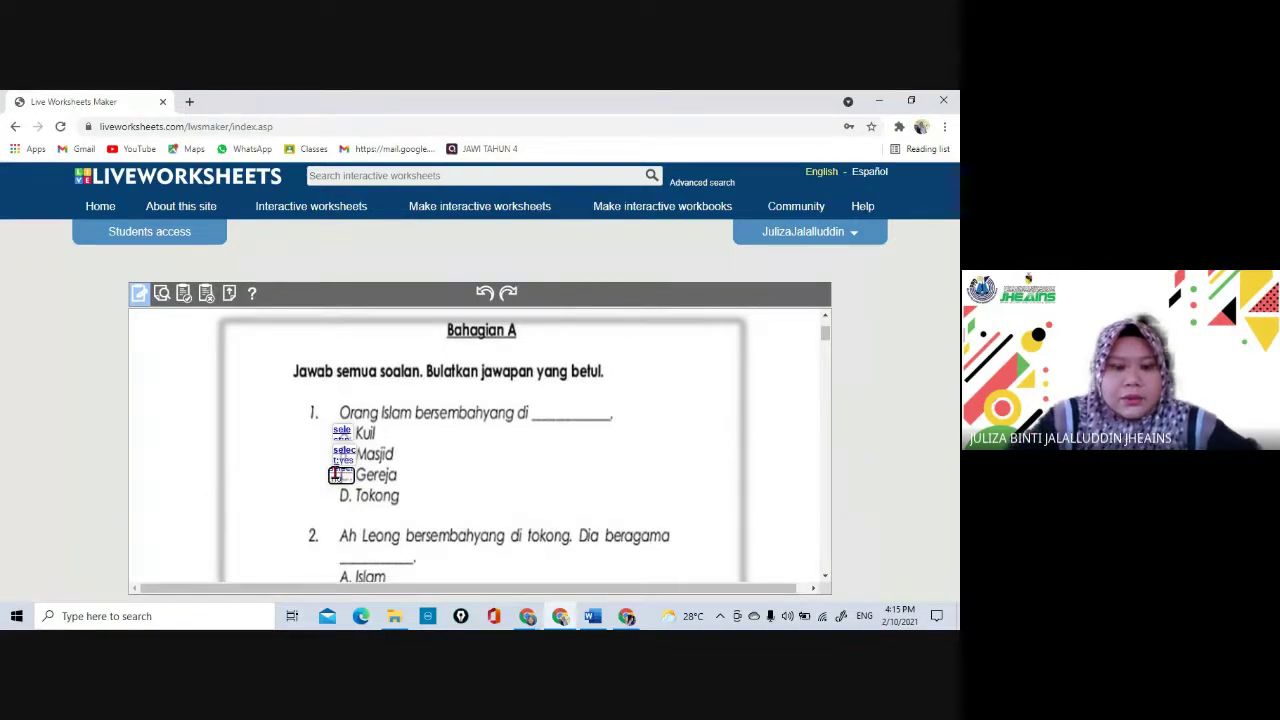
pyautogui.write(':no')
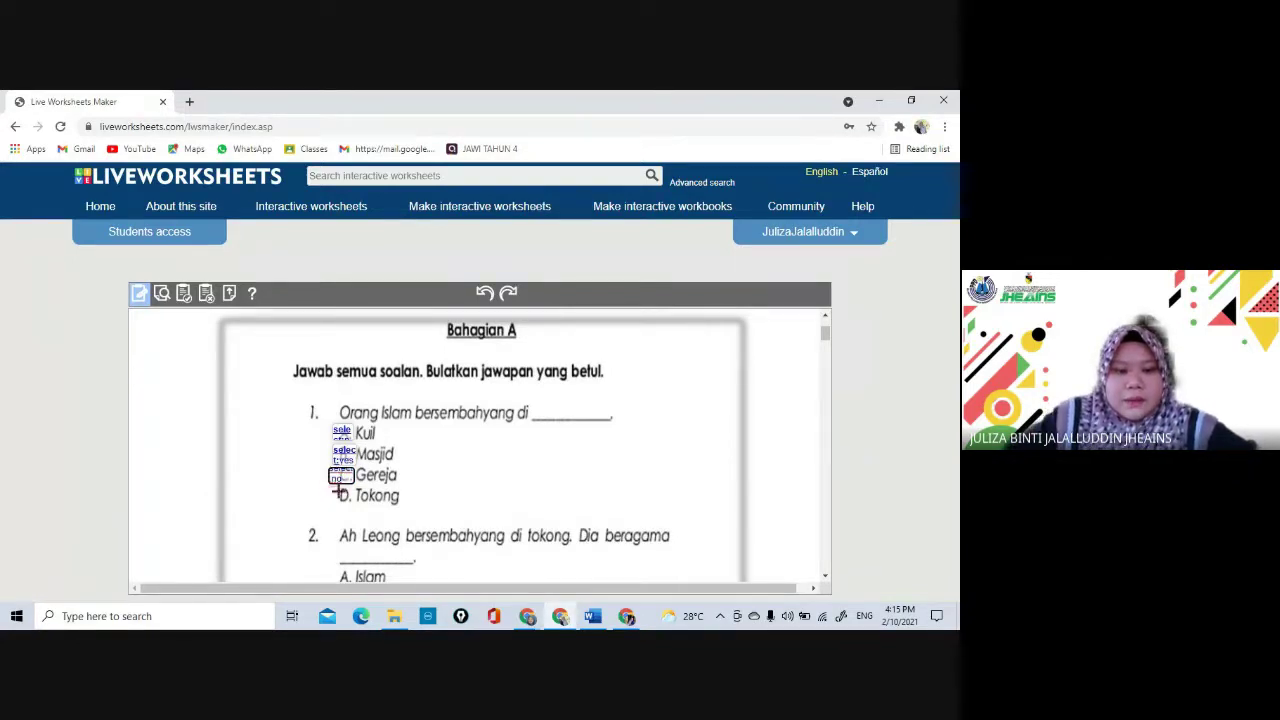
pyautogui.moveTo(333, 487); pyautogui.dragTo(355, 507)
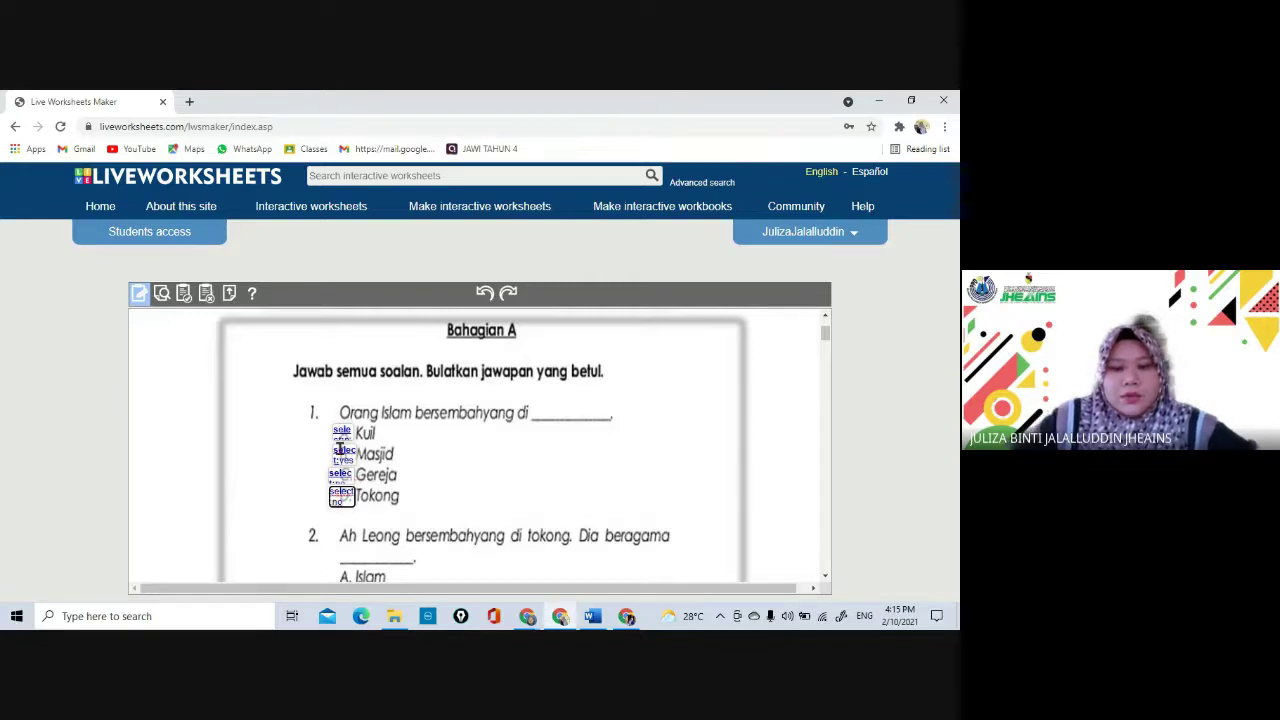
# - In the Padankan exercise, draw boxes at the inner edges of the "ت ا" circle and the matching "تا" frame, entering "join:1" in both
pyautogui.click(827, 580)
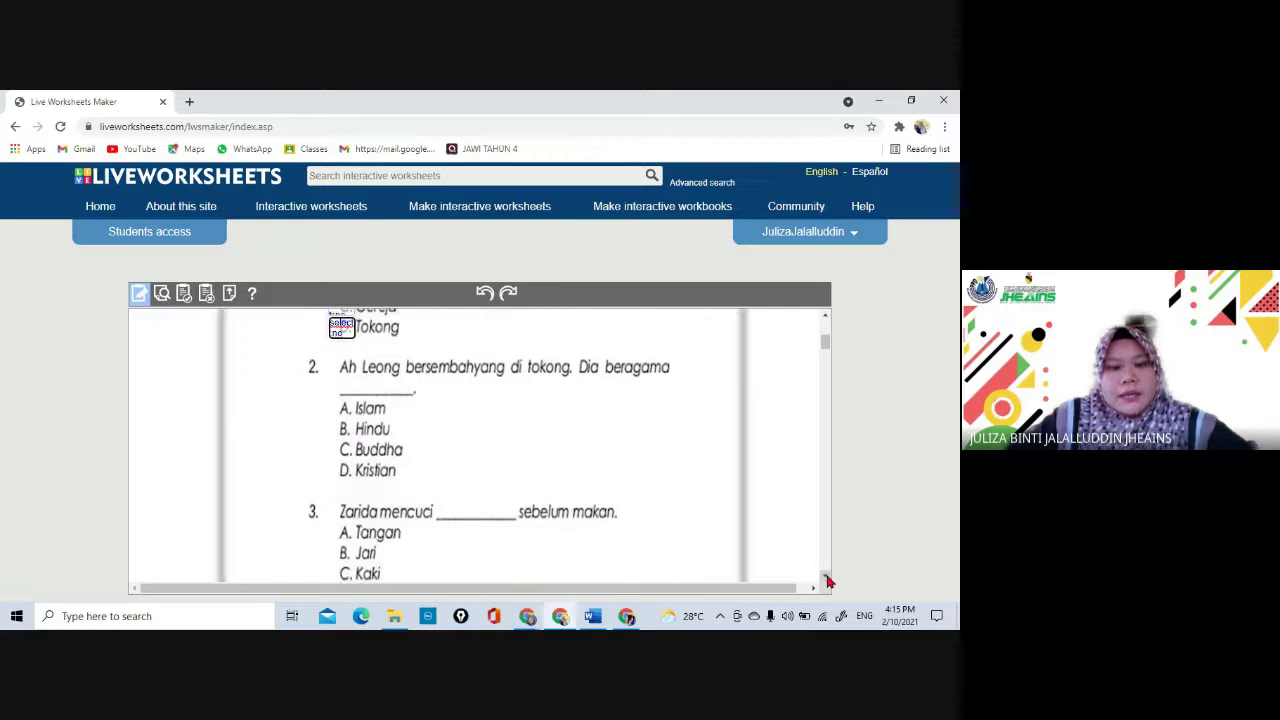
pyautogui.click(827, 580)
pyautogui.click(827, 580)
pyautogui.click(827, 580)
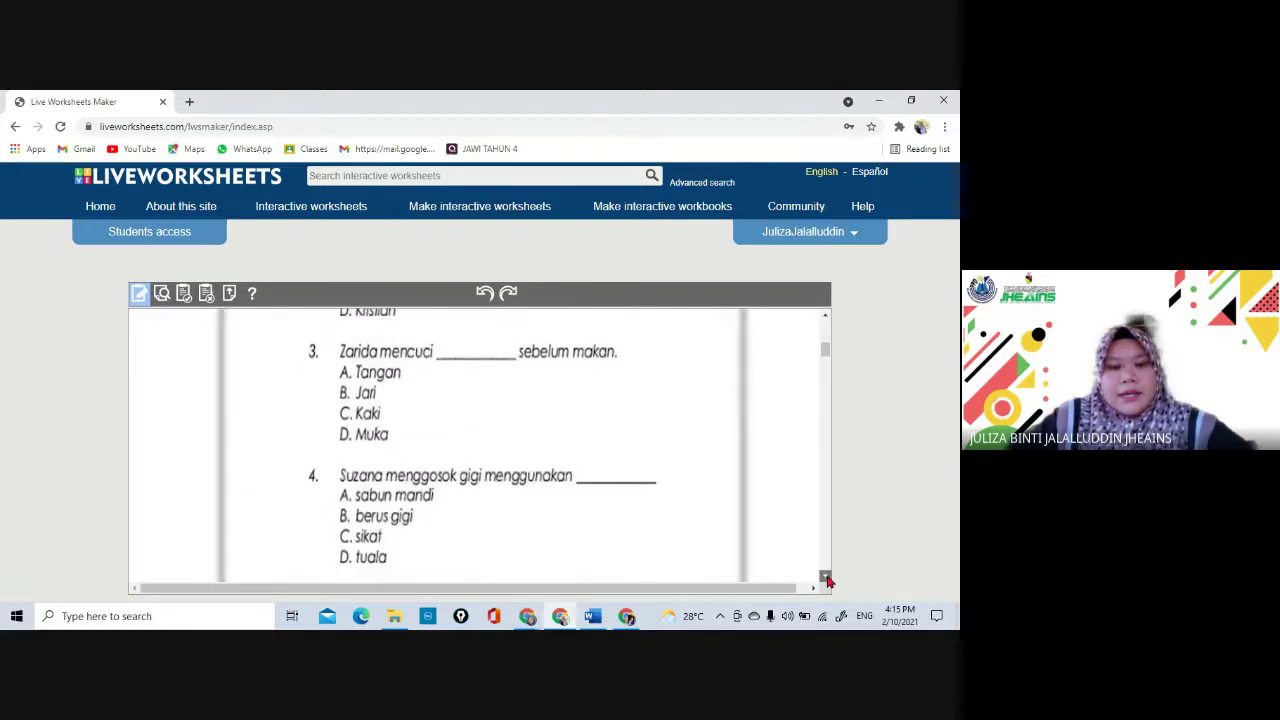
pyautogui.click(827, 580)
pyautogui.click(827, 580)
pyautogui.click(827, 580)
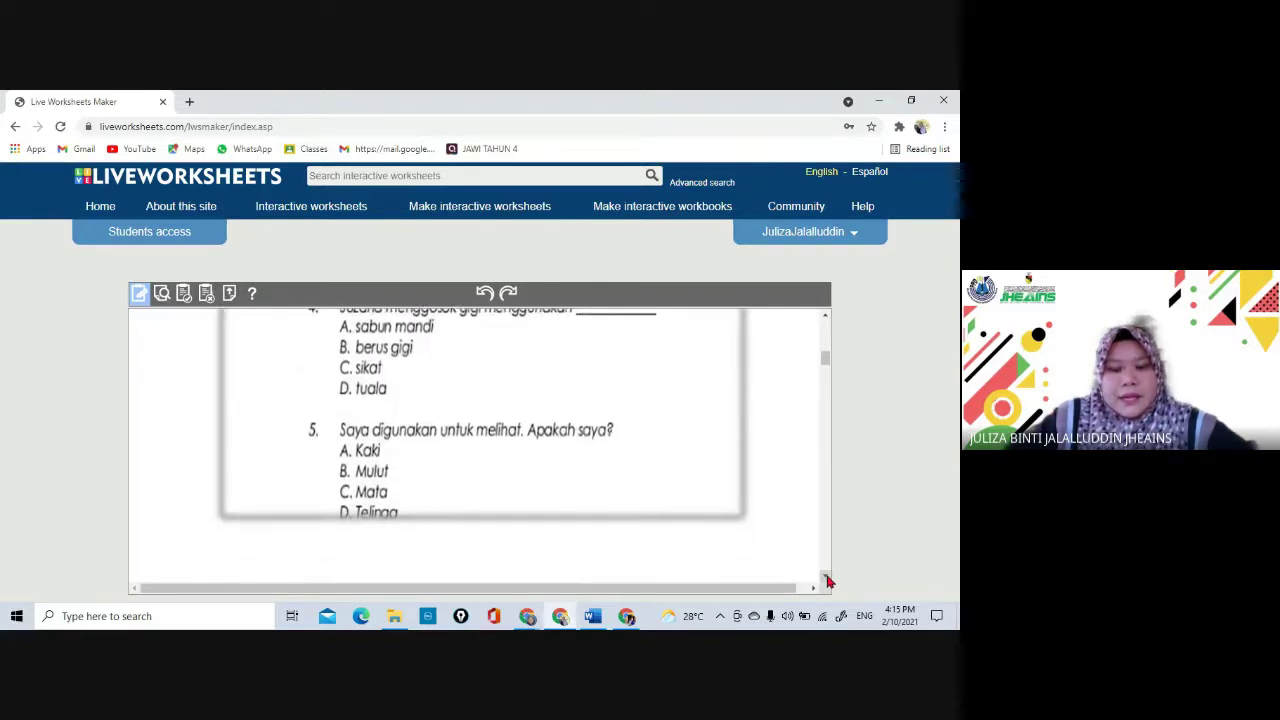
pyautogui.click(827, 580)
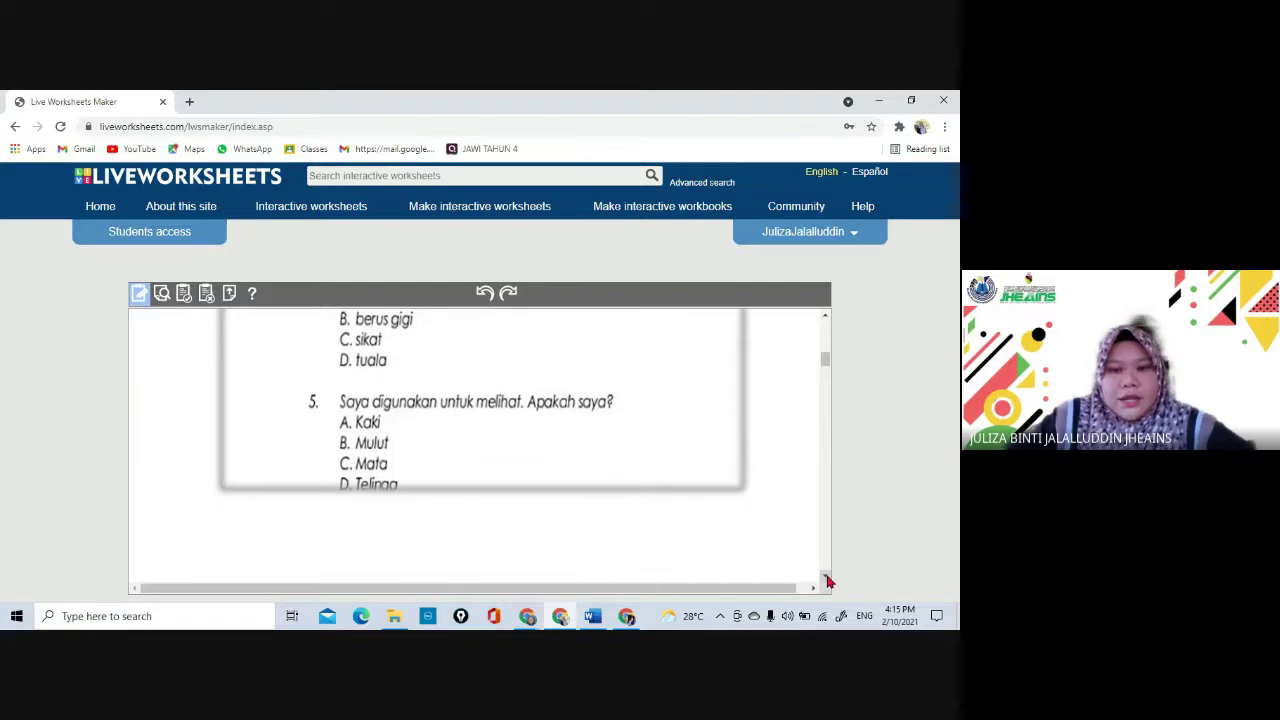
pyautogui.click(827, 580)
pyautogui.click(827, 580)
pyautogui.click(827, 580)
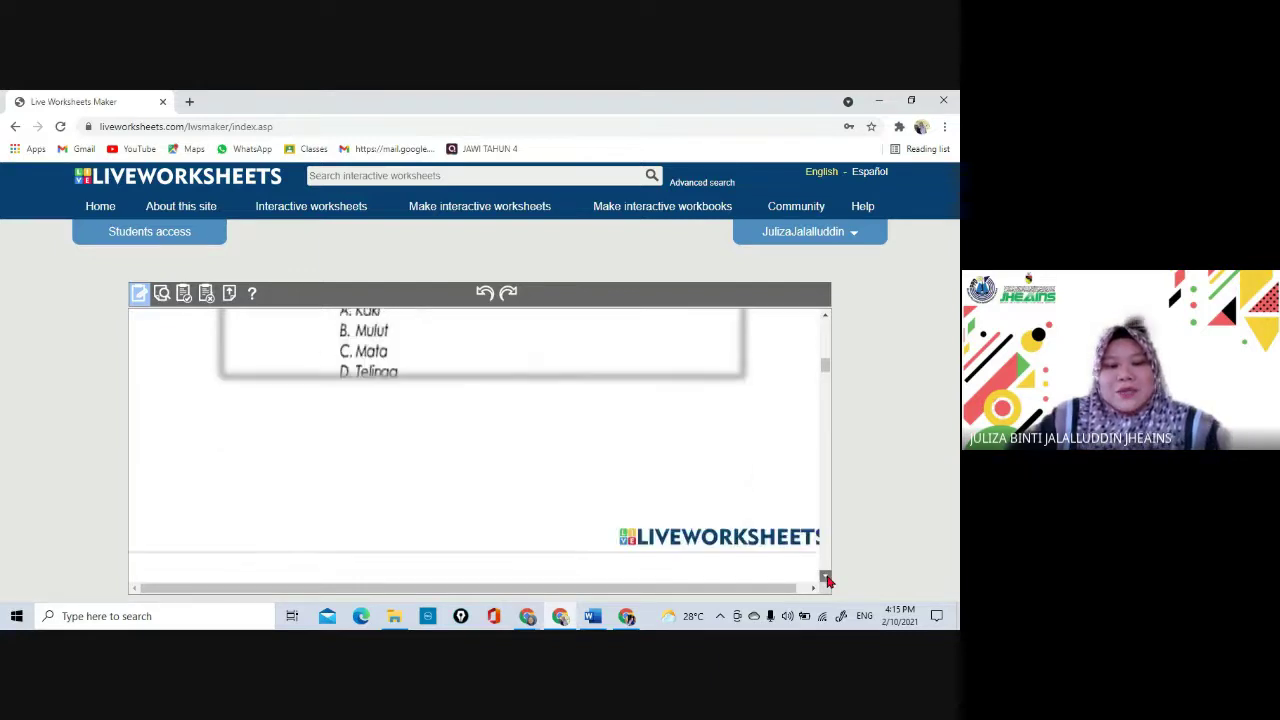
pyautogui.click(827, 580)
pyautogui.click(827, 580)
pyautogui.click(827, 580)
pyautogui.click(827, 580)
pyautogui.click(827, 580)
pyautogui.click(827, 580)
pyautogui.click(827, 580)
pyautogui.click(827, 580)
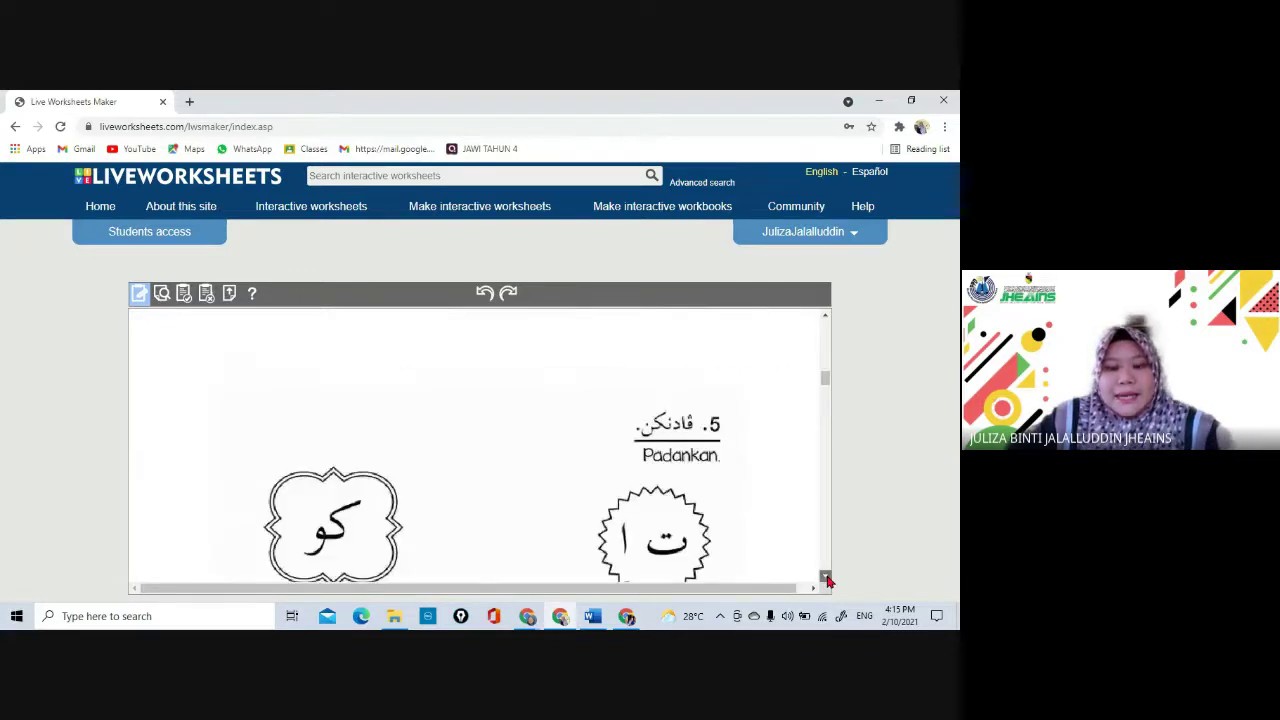
pyautogui.click(827, 580)
pyautogui.click(827, 580)
pyautogui.click(827, 580)
pyautogui.click(827, 580)
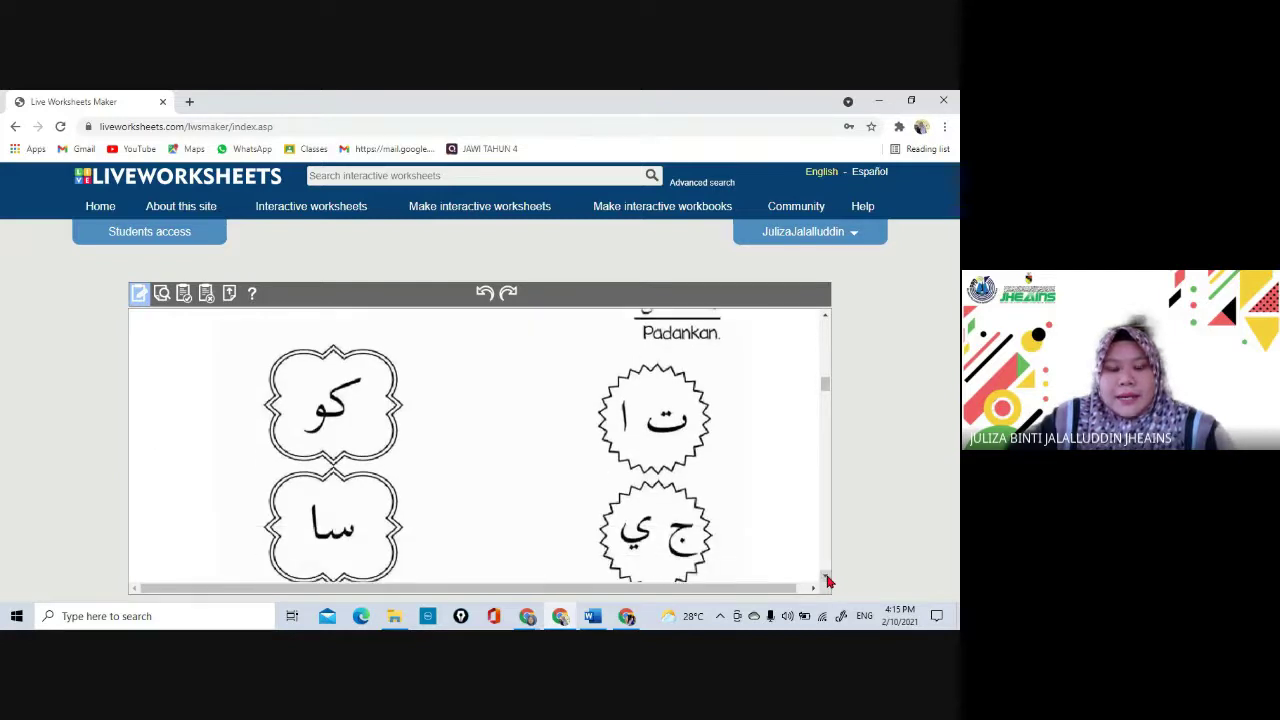
pyautogui.click(827, 580)
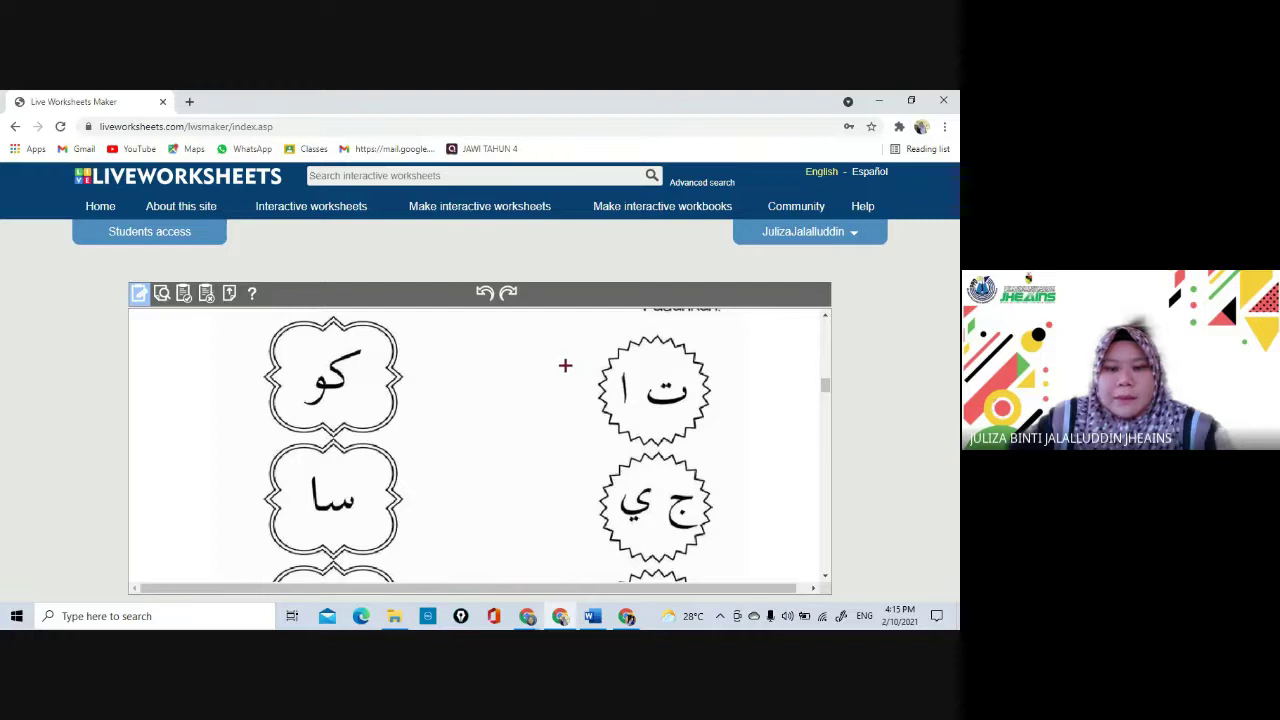
pyautogui.moveTo(567, 366); pyautogui.dragTo(620, 407)
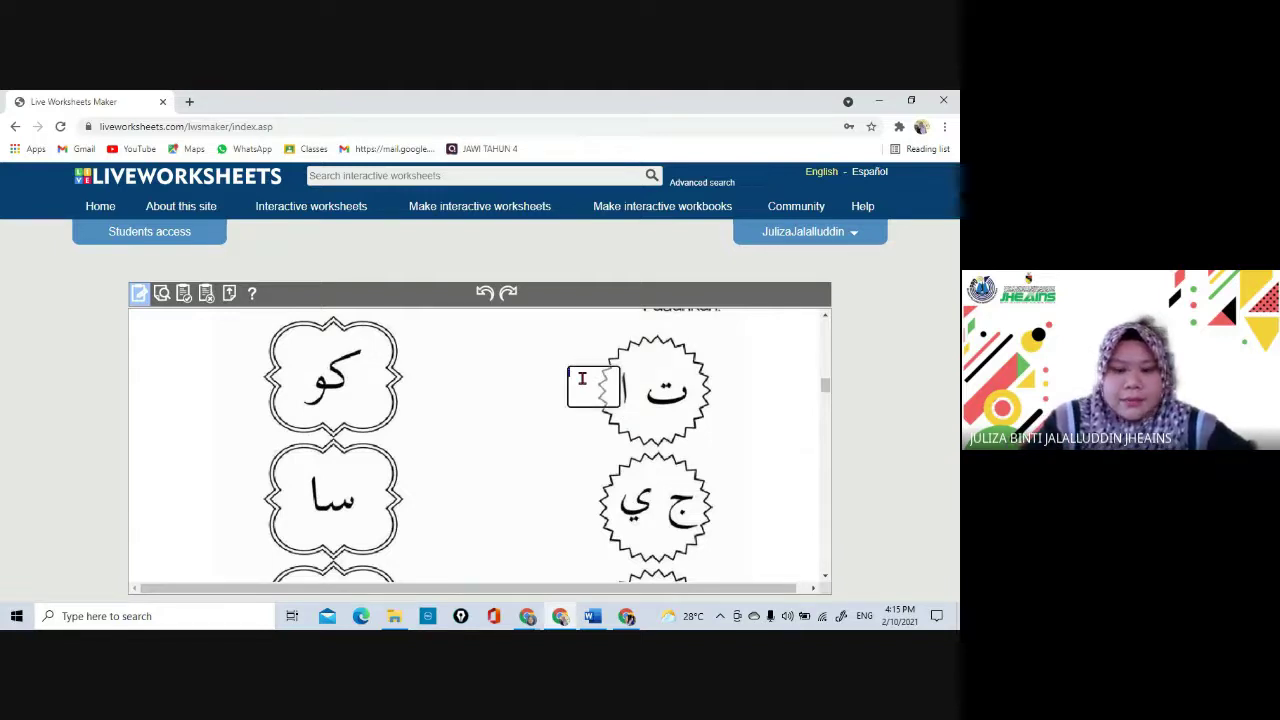
pyautogui.write('join:1')
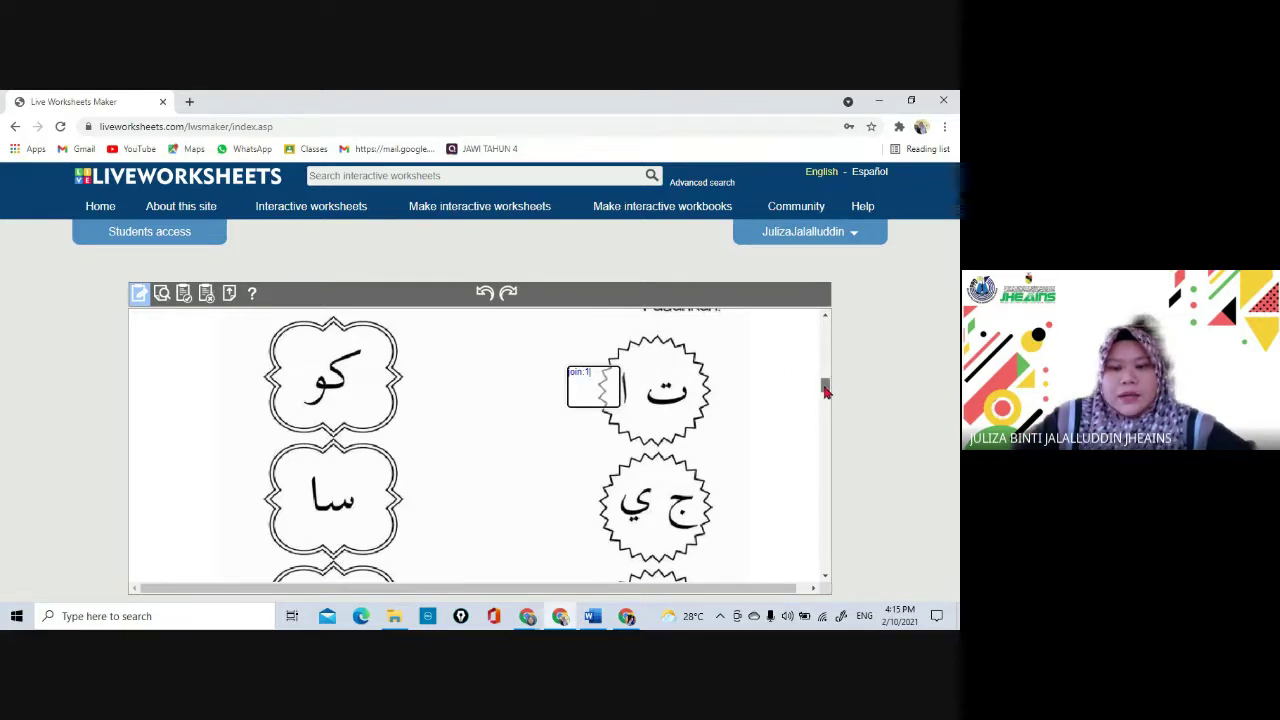
pyautogui.moveTo(825, 392); pyautogui.dragTo(828, 412)
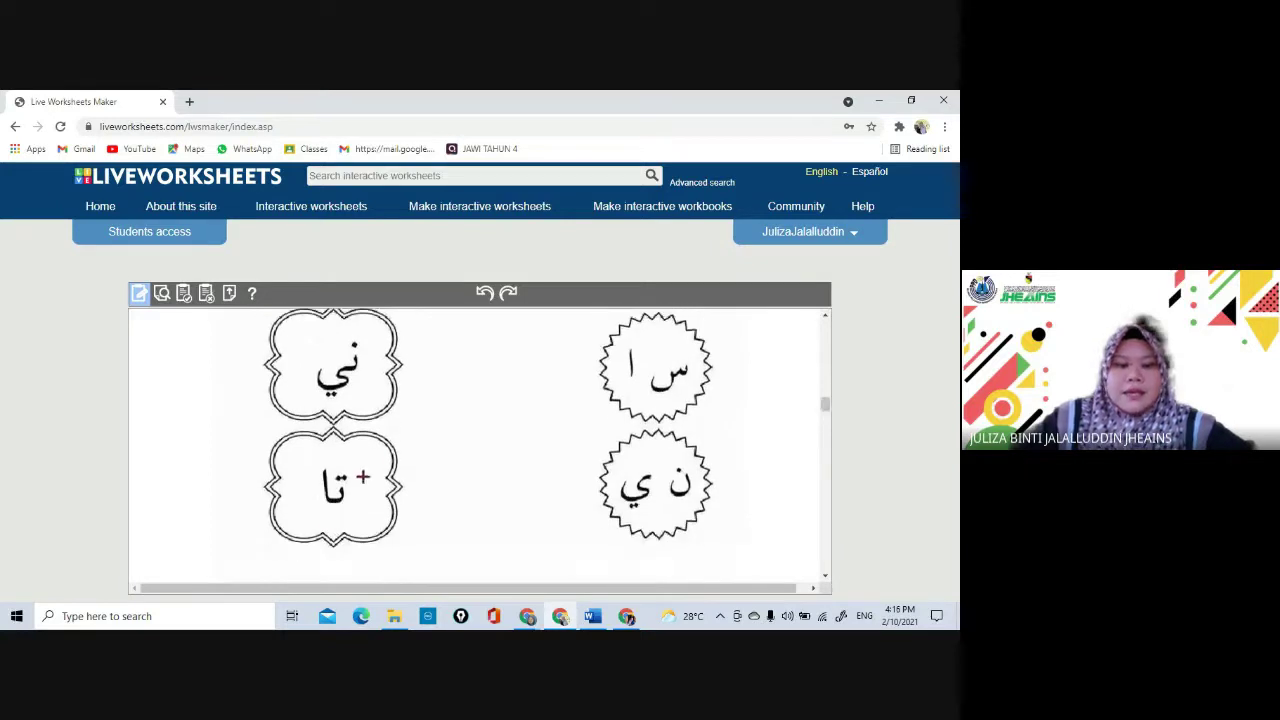
pyautogui.moveTo(360, 466); pyautogui.dragTo(434, 513)
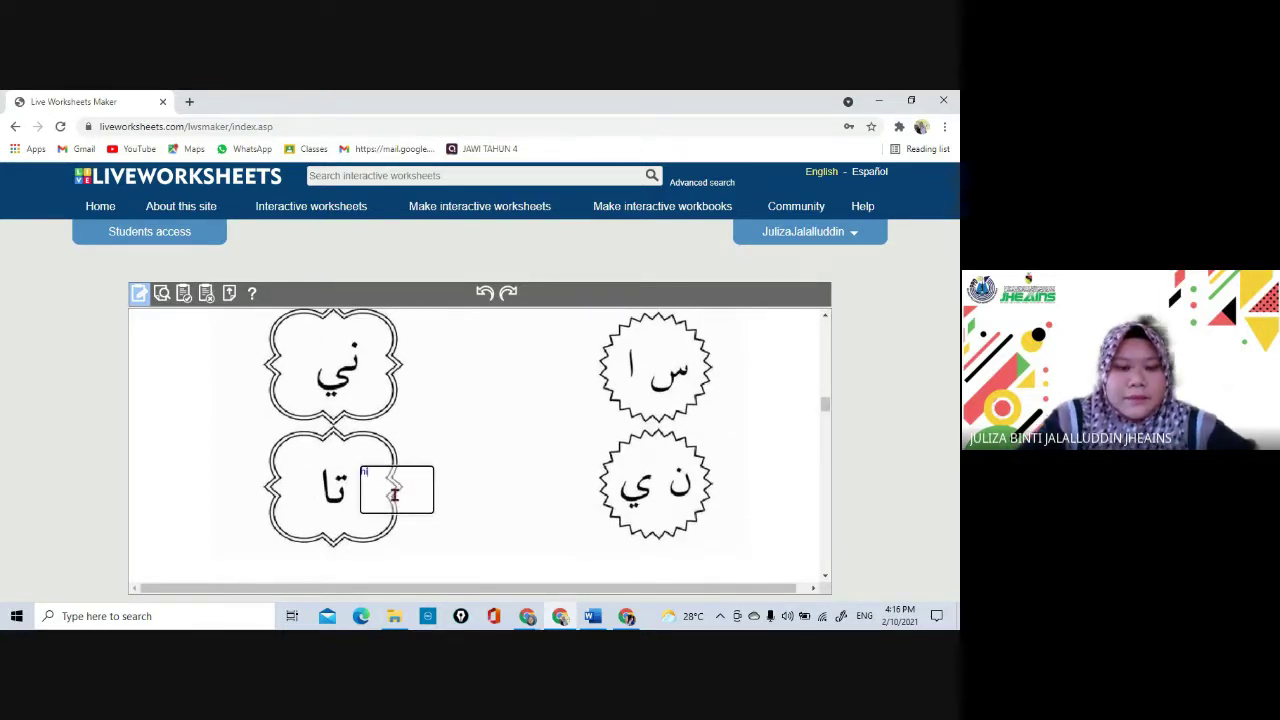
pyautogui.write('join:1')
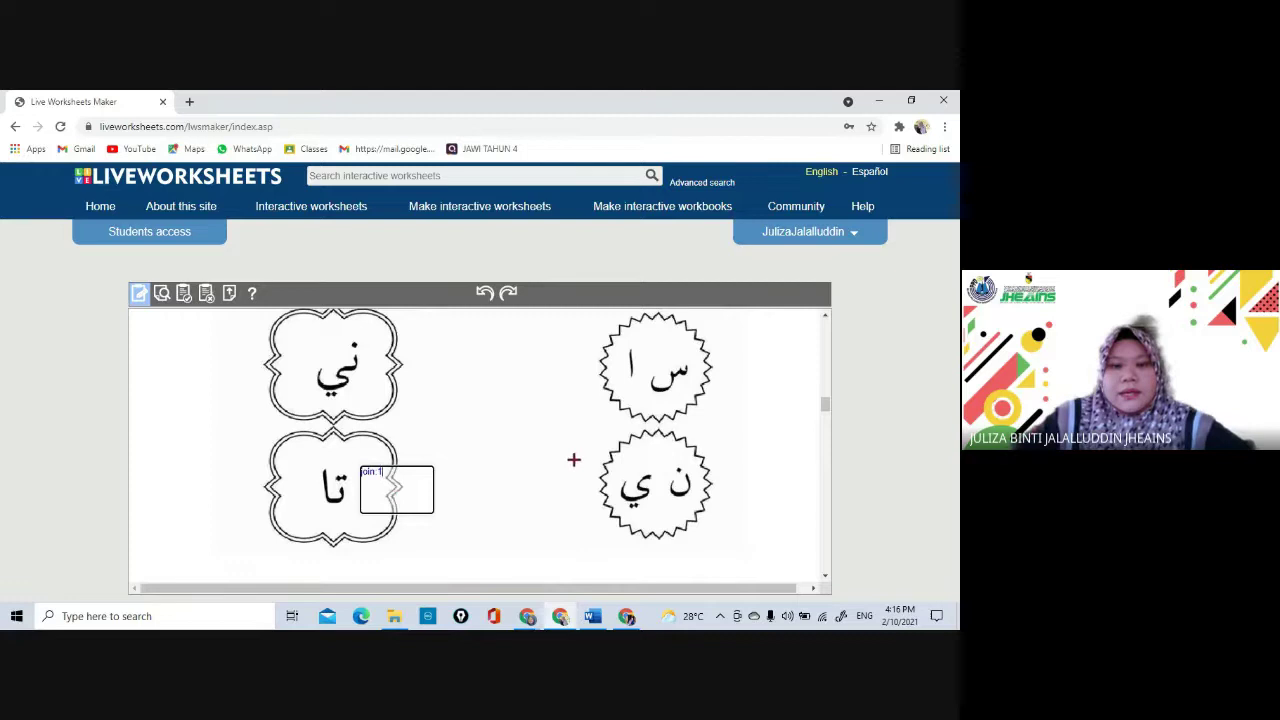
# - Draw boxes at the inner edges of the "ج ي" circle and the matching "جي" frame, entering "join:2" in both
pyautogui.scroll(6, 574, 457)
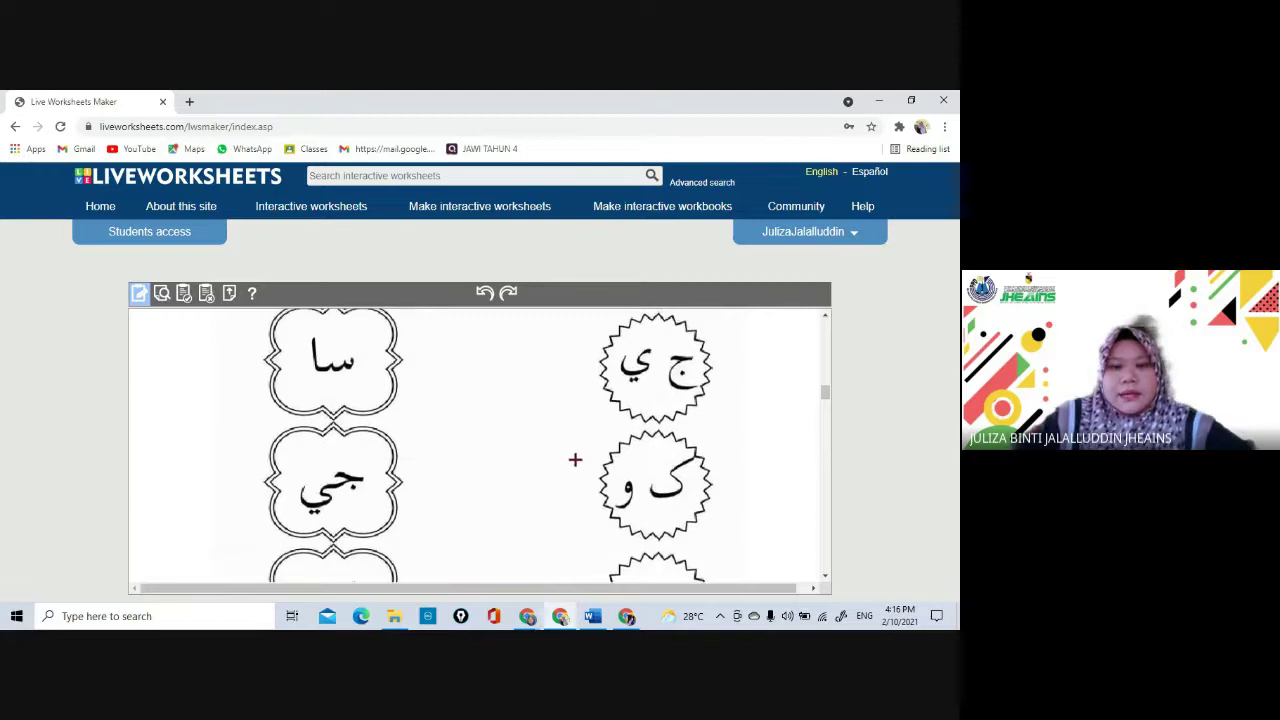
pyautogui.moveTo(826, 381)
pyautogui.mouseDown()
pyautogui.moveTo(829, 403)
pyautogui.moveTo(829, 391)
pyautogui.mouseUp()
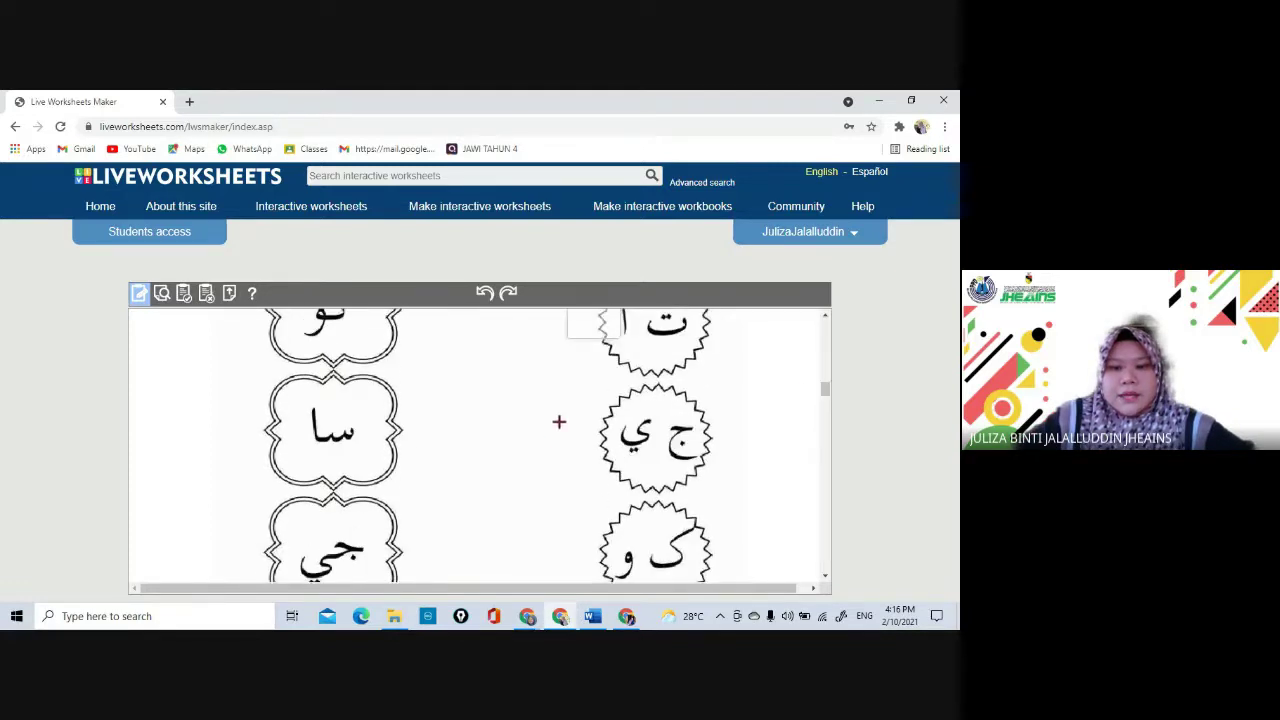
pyautogui.moveTo(571, 406); pyautogui.dragTo(618, 464)
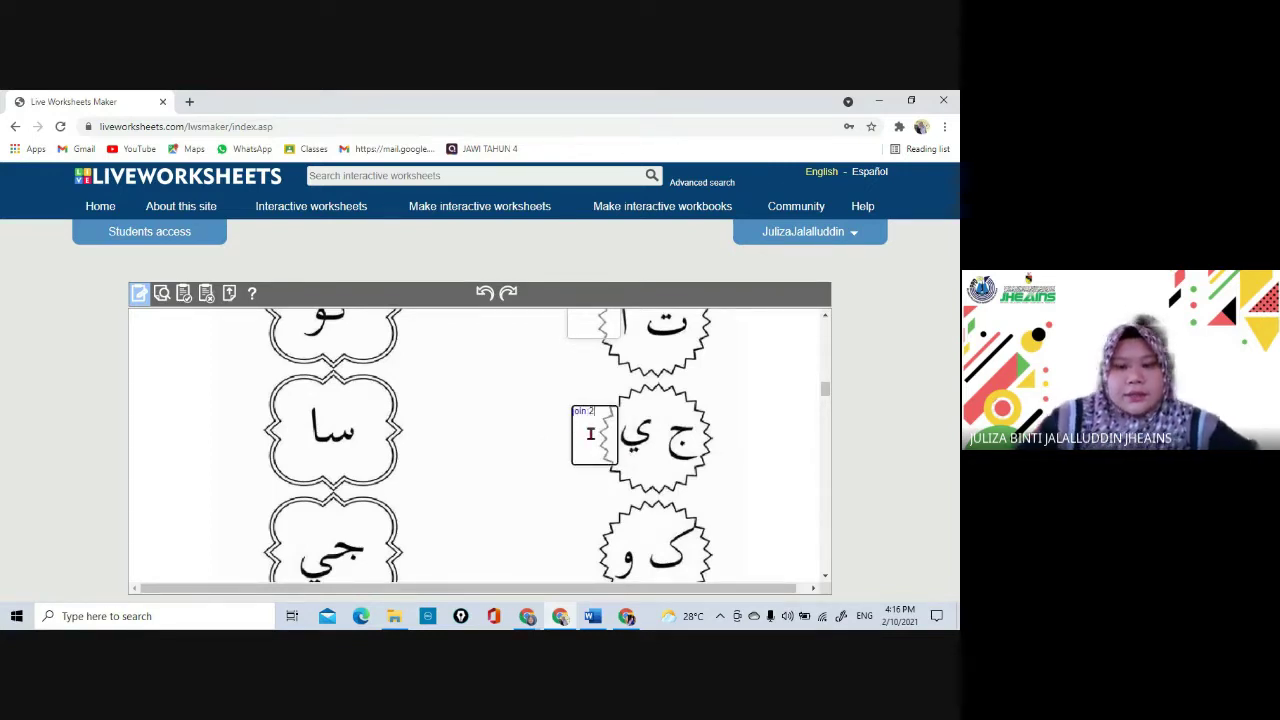
pyautogui.moveTo(367, 527); pyautogui.dragTo(436, 578)
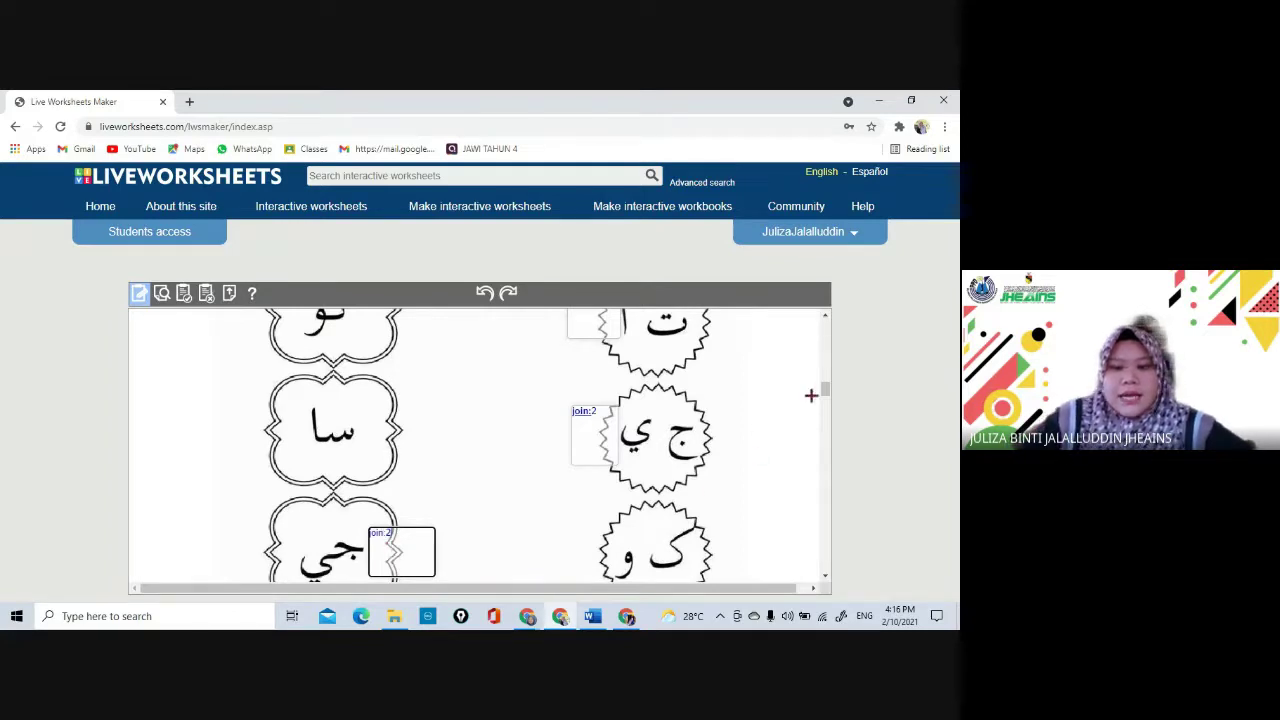
# - Draw boxes at the inner edges of the "ك و" circle and the matching "كو" frame, entering "join:3" in both
pyautogui.moveTo(825, 390); pyautogui.dragTo(826, 399)
pyautogui.scroll(-3, 825, 399)
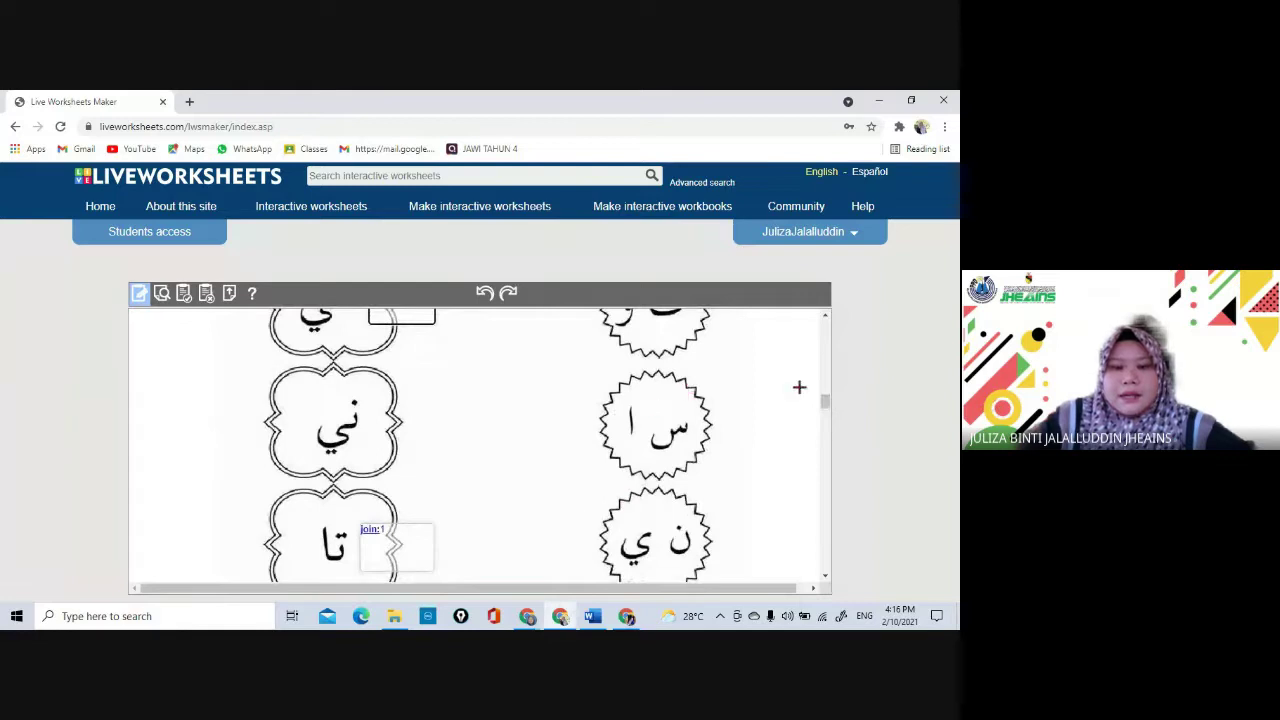
pyautogui.moveTo(825, 401); pyautogui.dragTo(826, 406)
pyautogui.scroll(3, 826, 406)
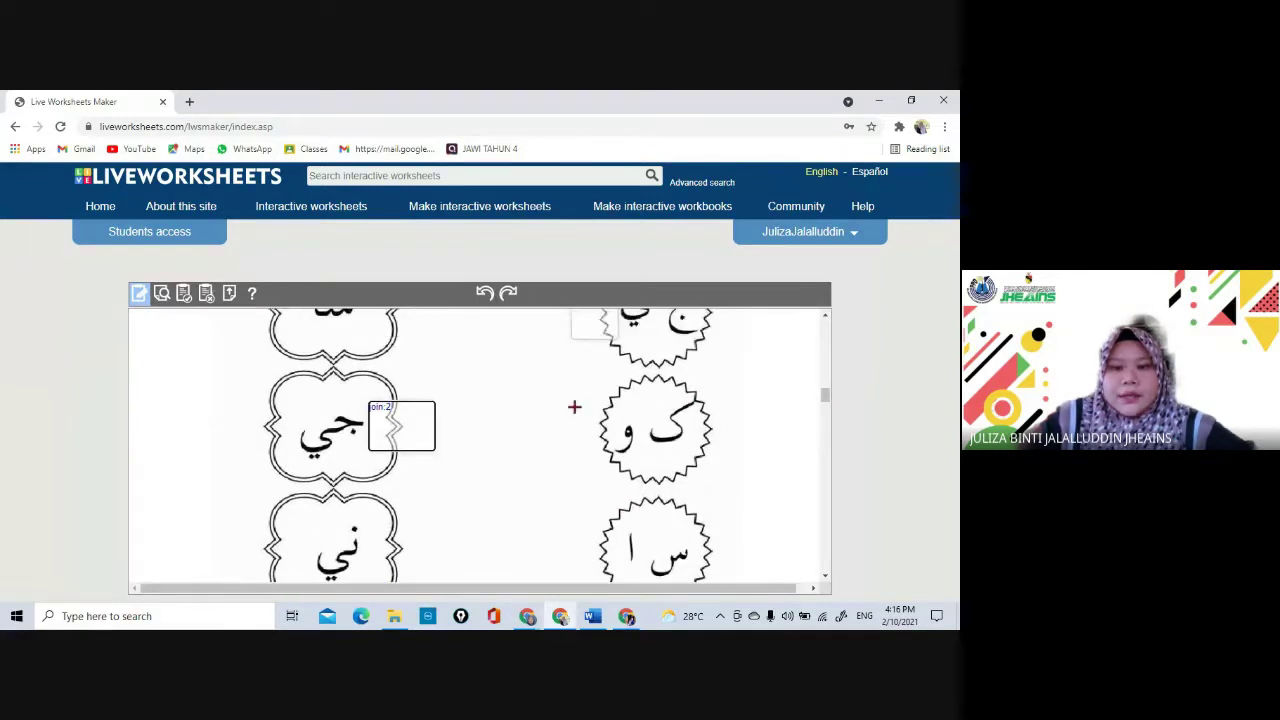
pyautogui.moveTo(574, 404); pyautogui.dragTo(624, 460)
pyautogui.click(589, 422)
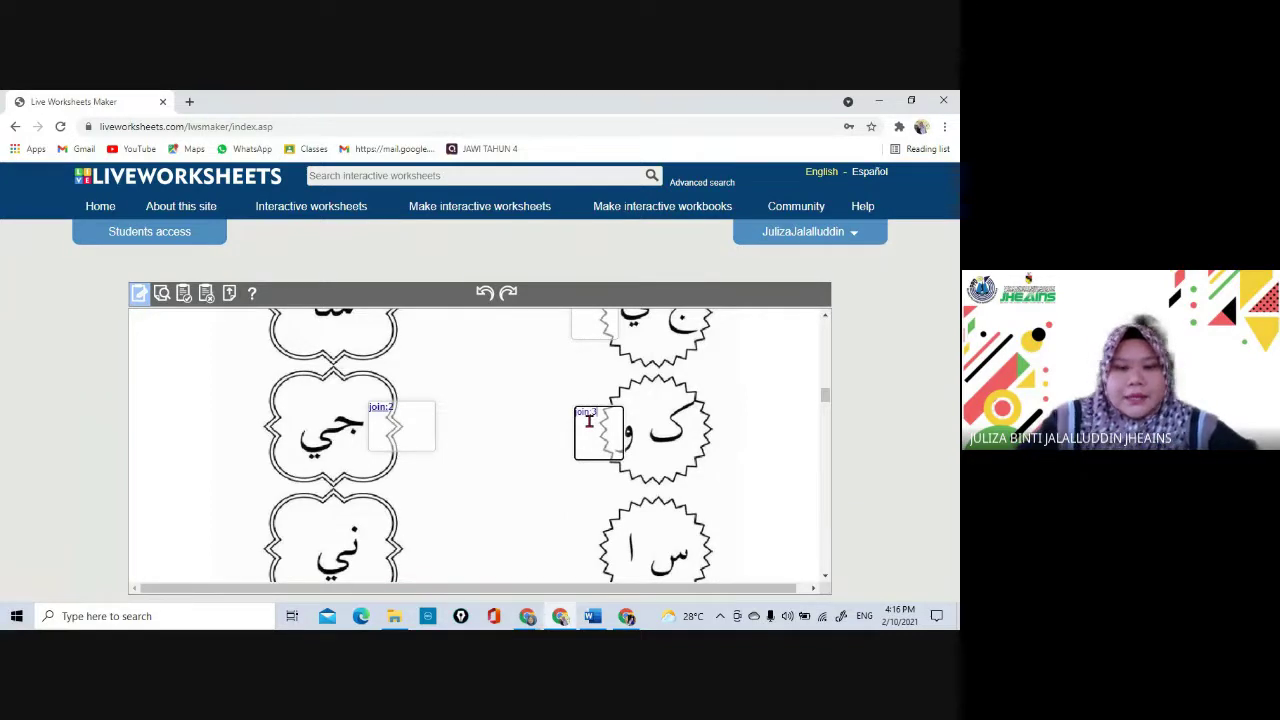
pyautogui.moveTo(825, 400); pyautogui.dragTo(825, 388)
pyautogui.moveTo(368, 393); pyautogui.dragTo(424, 442)
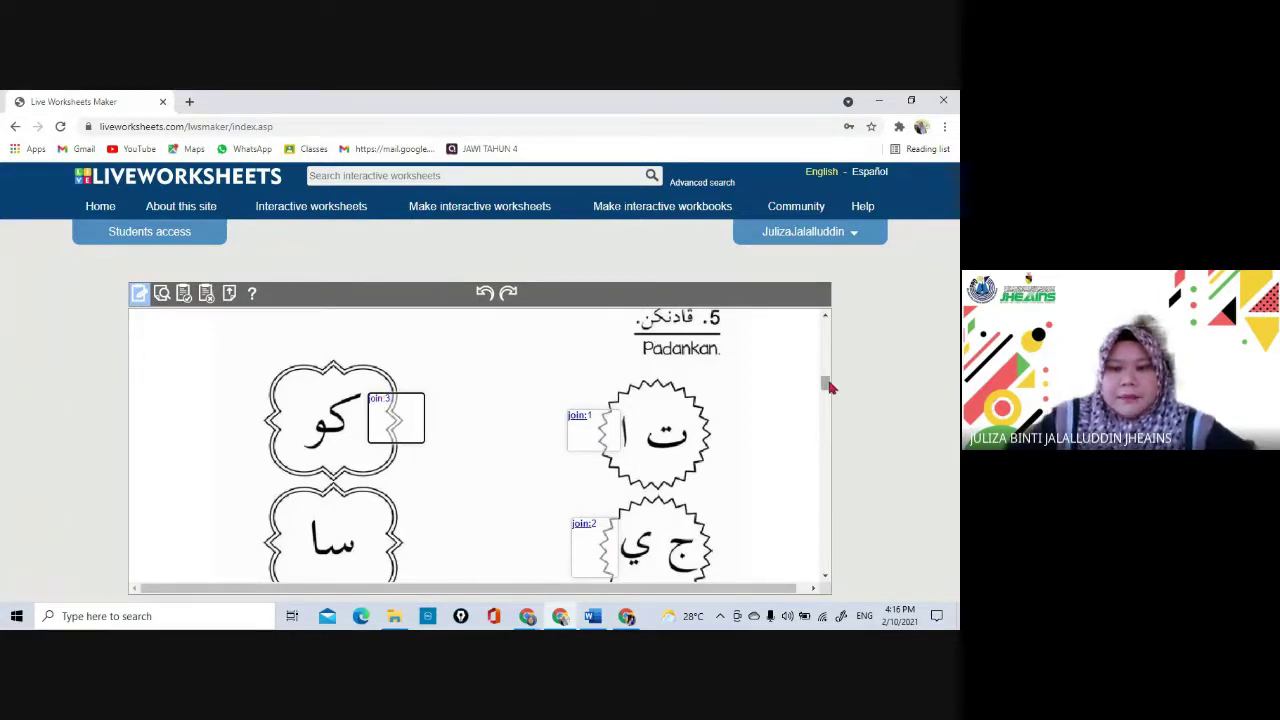
# - In the syllable-picture exercise, draw a box over the "دا" apple and enter "drag:1"
pyautogui.moveTo(828, 388); pyautogui.dragTo(826, 434)
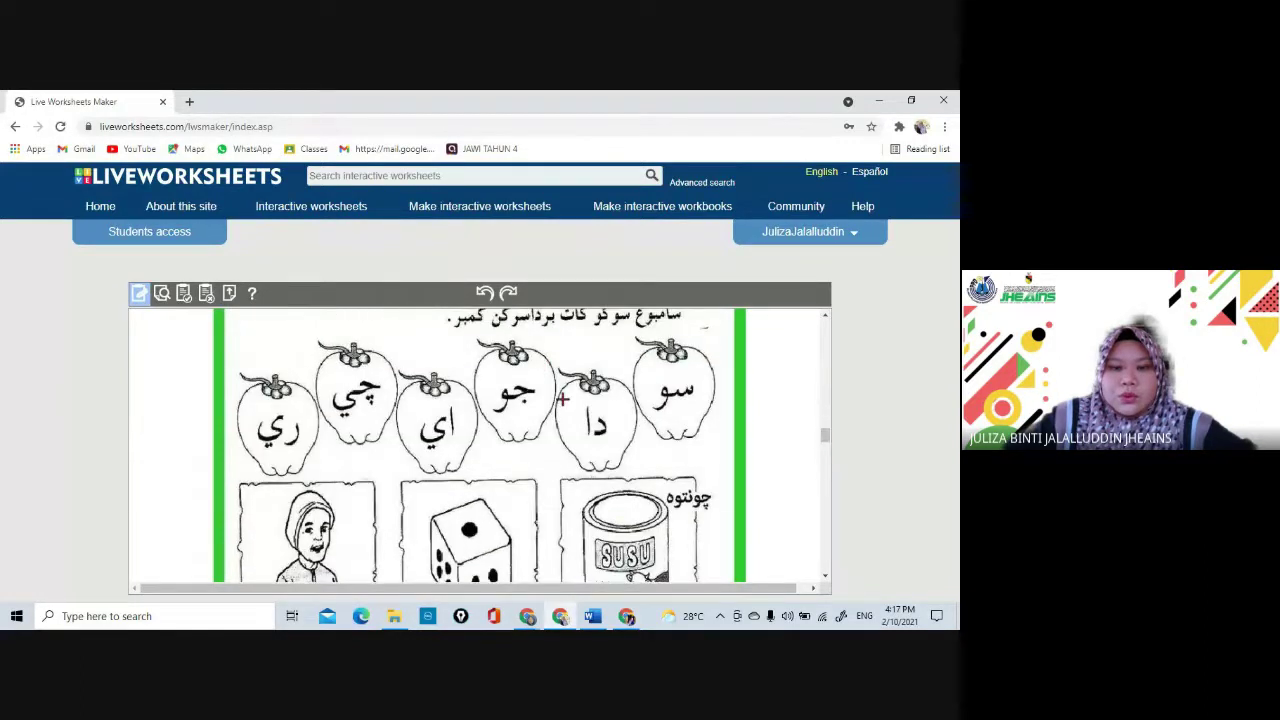
pyautogui.moveTo(556, 392); pyautogui.dragTo(632, 460)
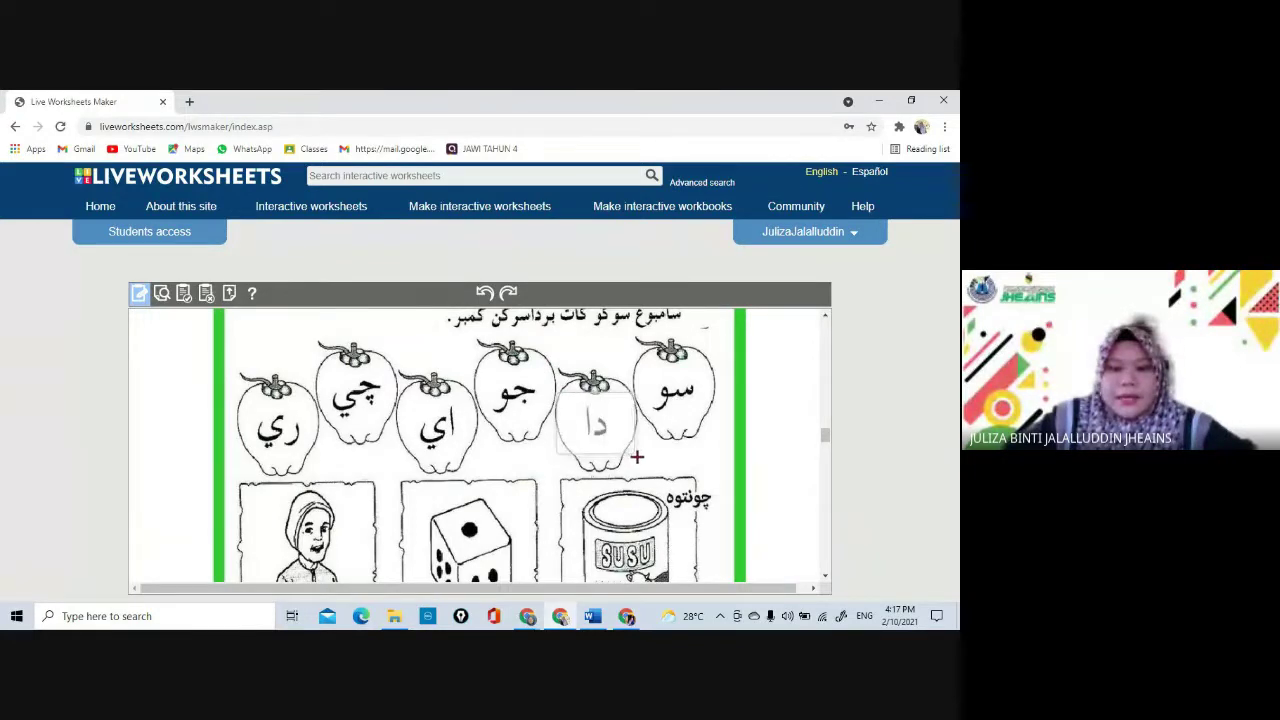
pyautogui.click(588, 409)
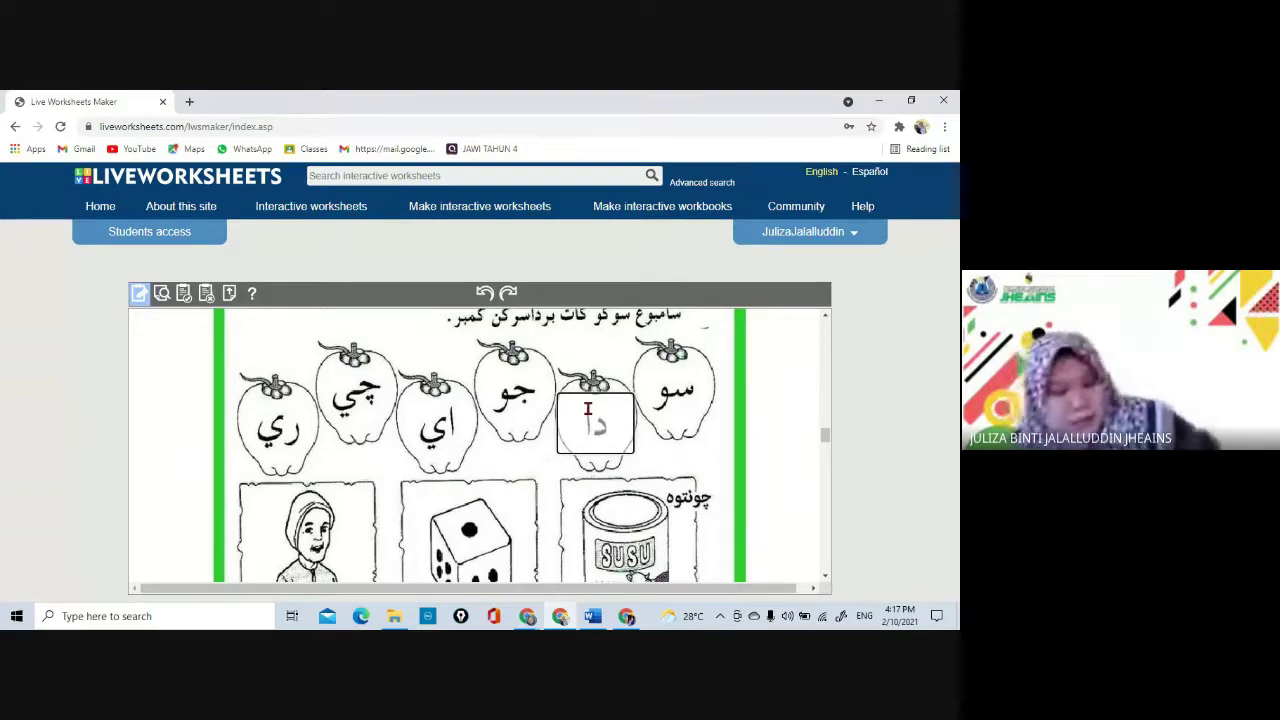
pyautogui.write('drag 1')
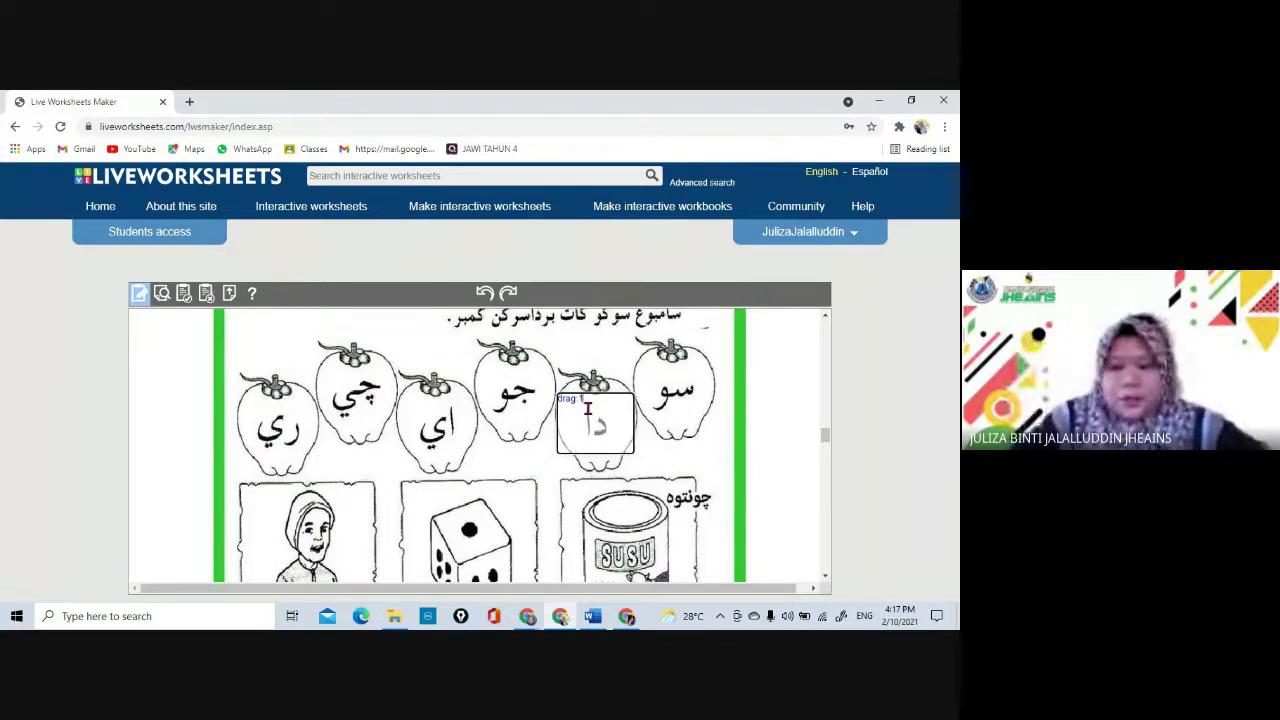
# - Draw a box over the blank beside "دو" under the dice picture, enter "drop:1" and narrow the box to clear the printed letters
pyautogui.click(825, 577)
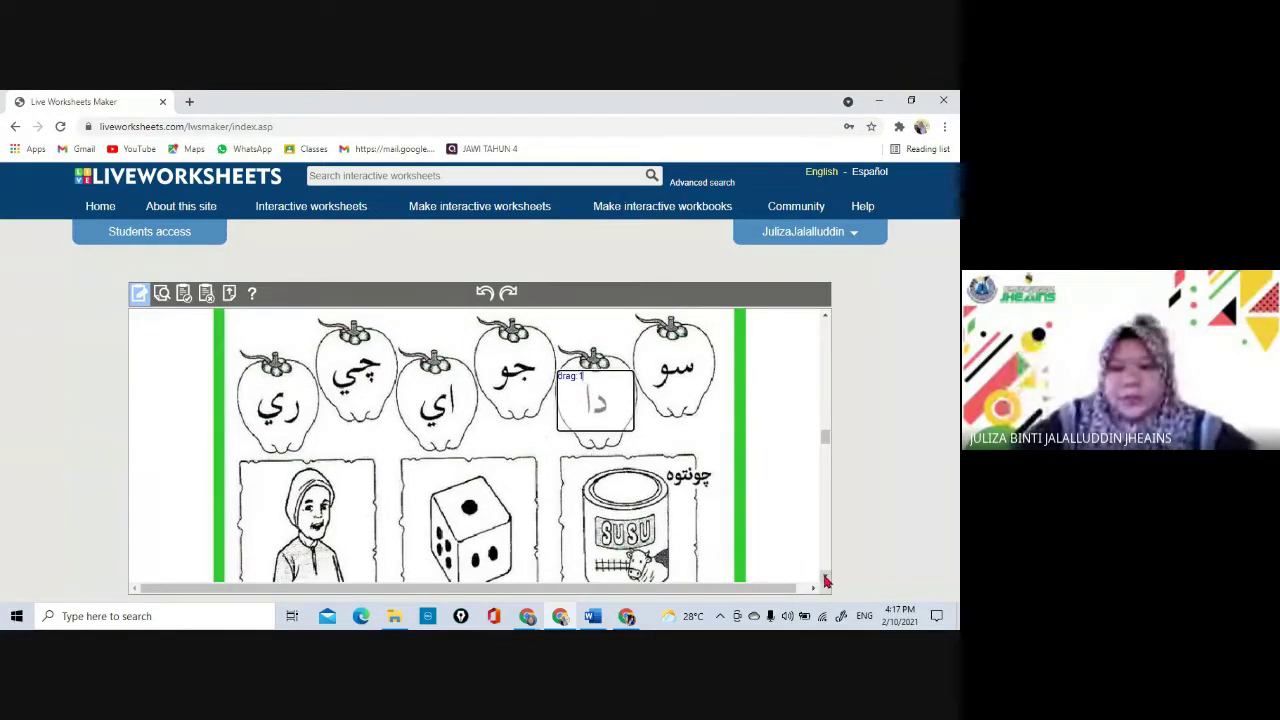
pyautogui.scroll(-4, 825, 580)
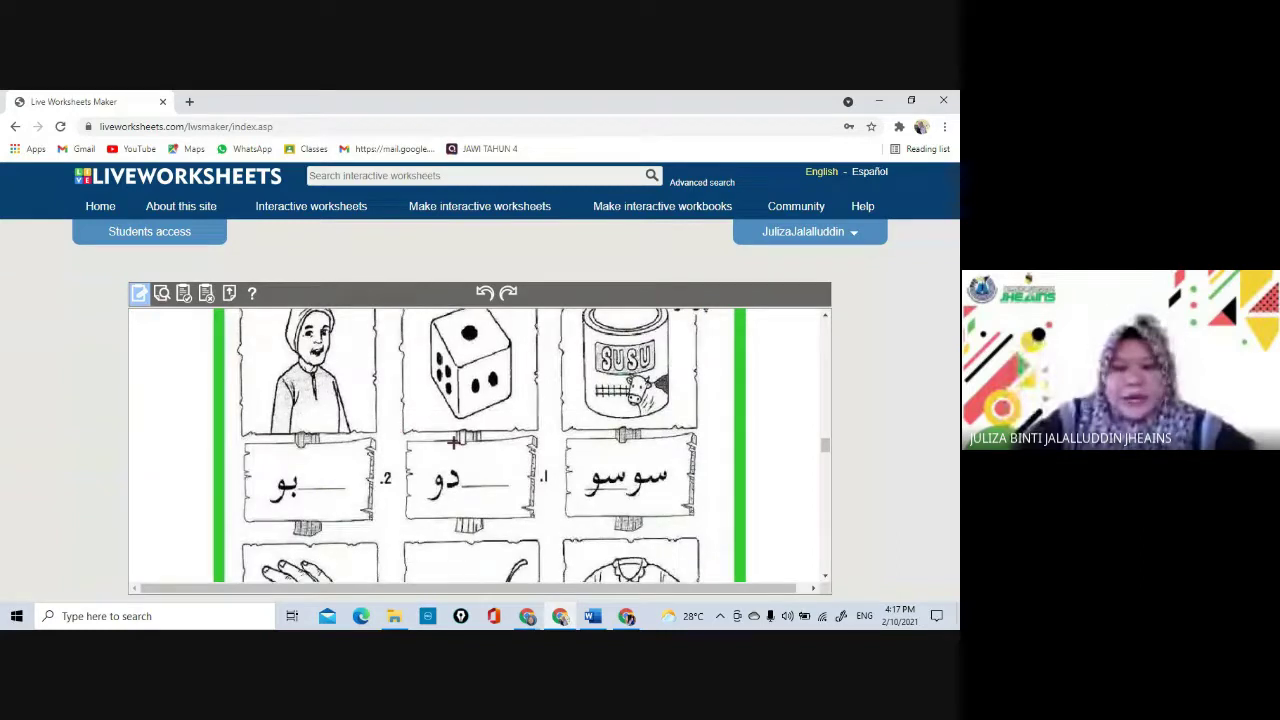
pyautogui.moveTo(453, 441)
pyautogui.mouseDown()
pyautogui.moveTo(498, 496)
pyautogui.moveTo(538, 516)
pyautogui.moveTo(515, 510)
pyautogui.mouseUp()
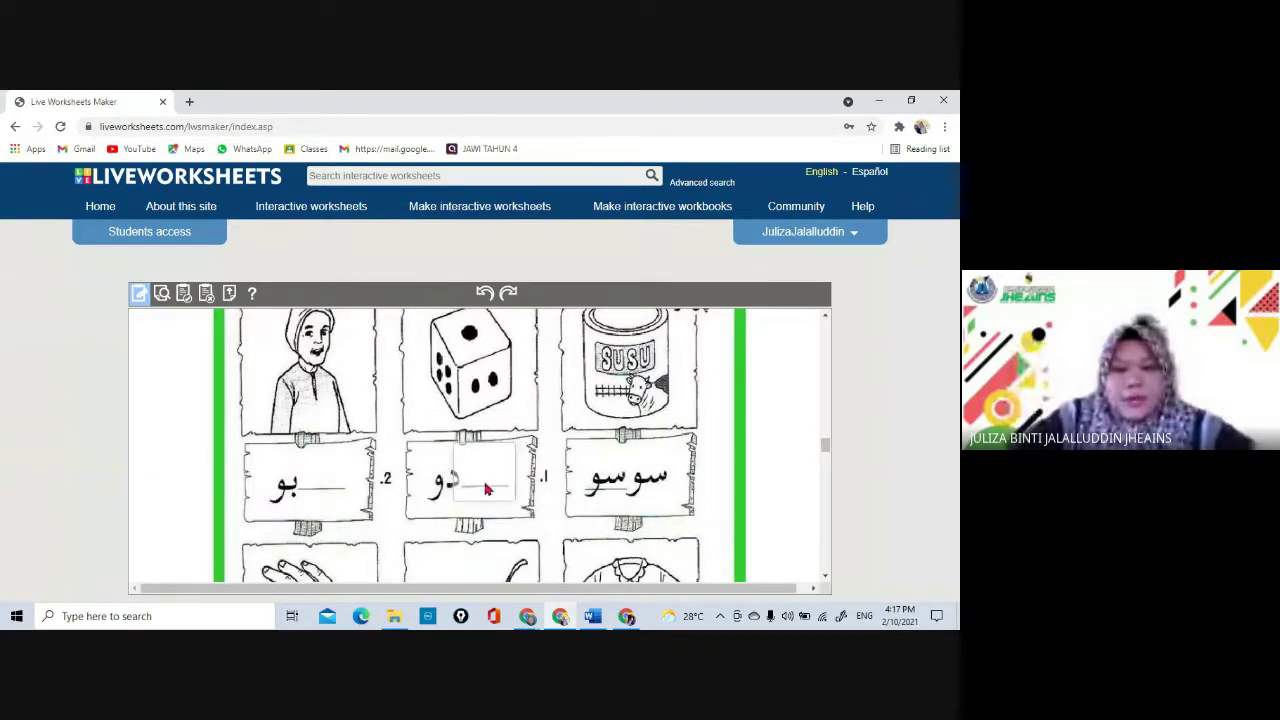
pyautogui.click(484, 295)
pyautogui.moveTo(453, 441)
pyautogui.mouseDown()
pyautogui.moveTo(520, 477)
pyautogui.moveTo(527, 505)
pyautogui.moveTo(517, 497)
pyautogui.mouseUp()
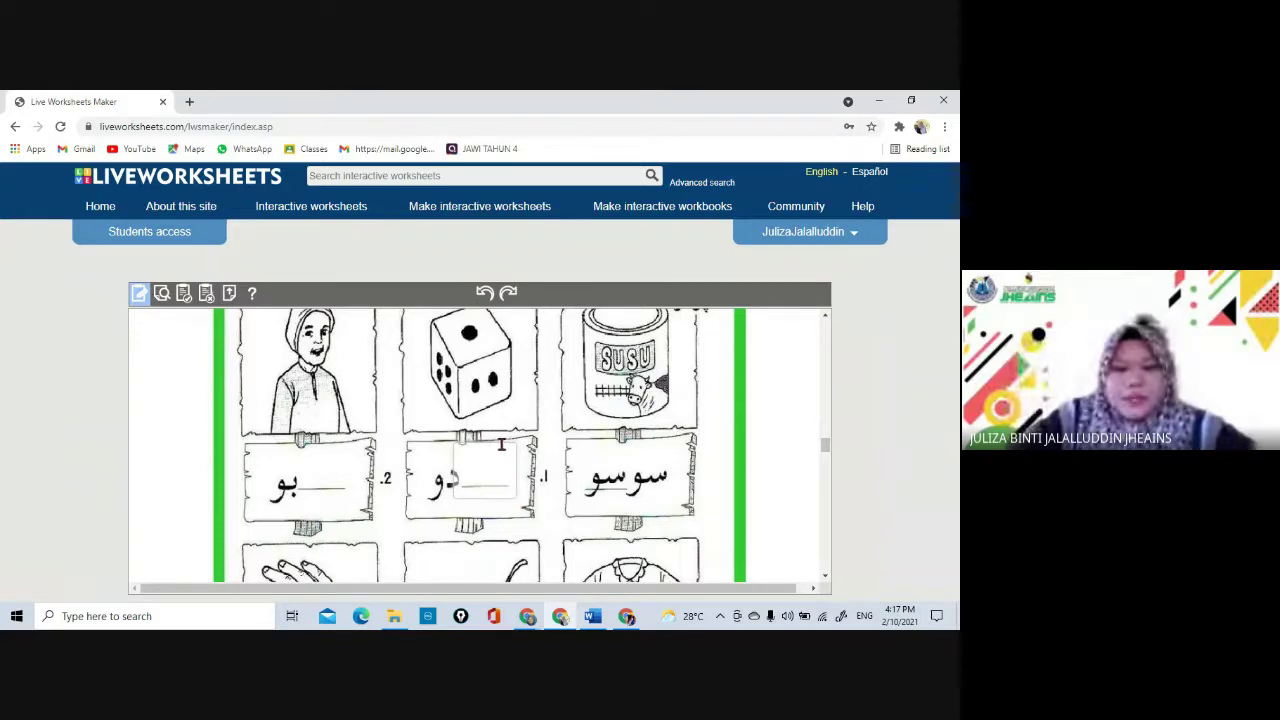
pyautogui.click(498, 445)
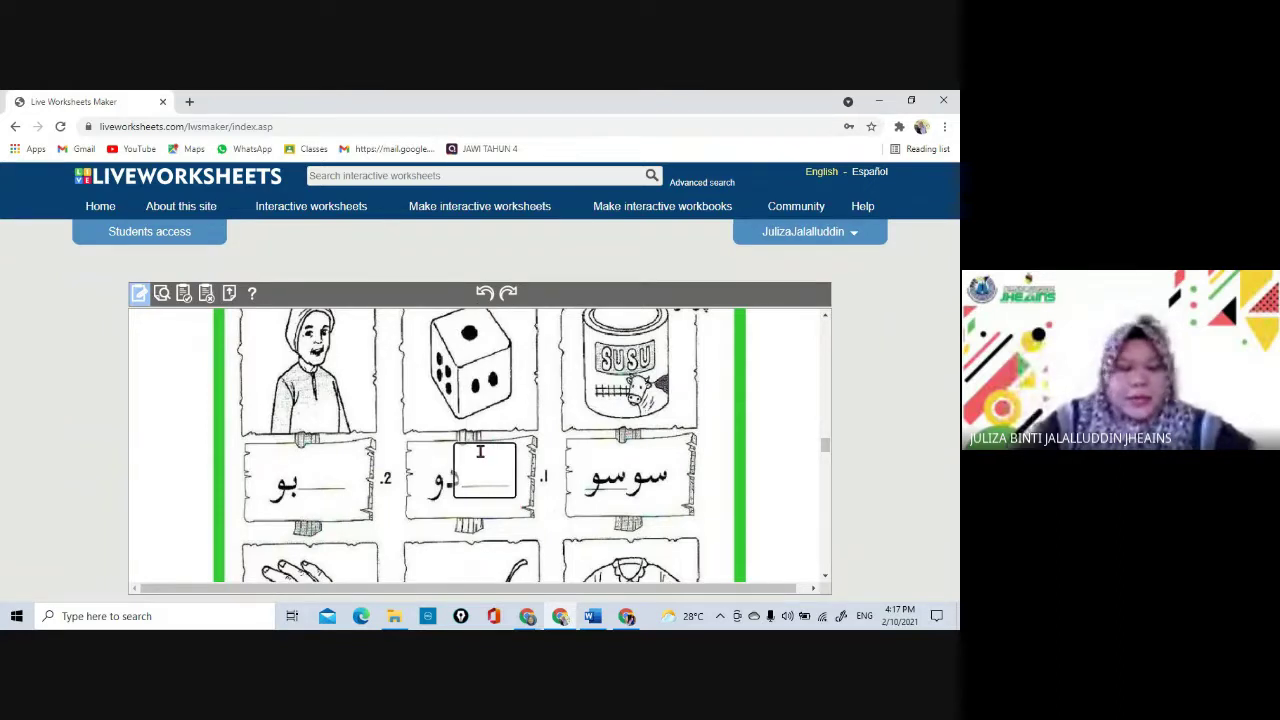
pyautogui.write('drop:')
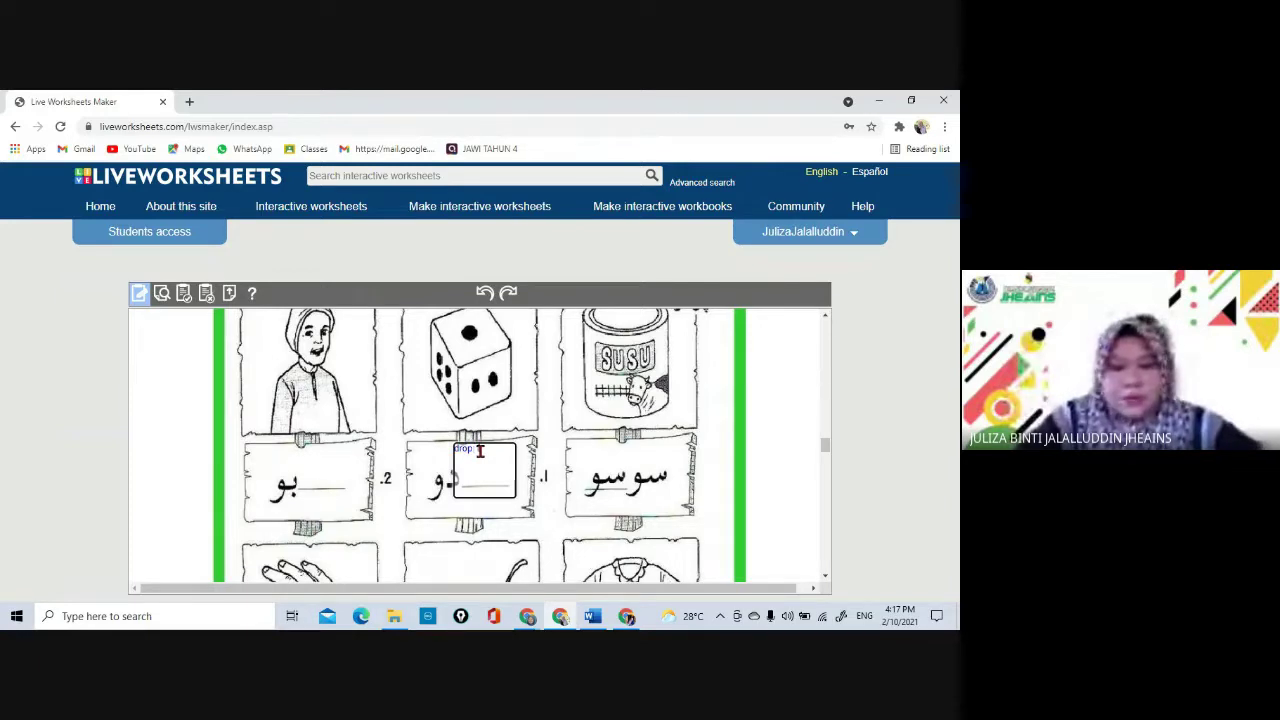
pyautogui.write('1')
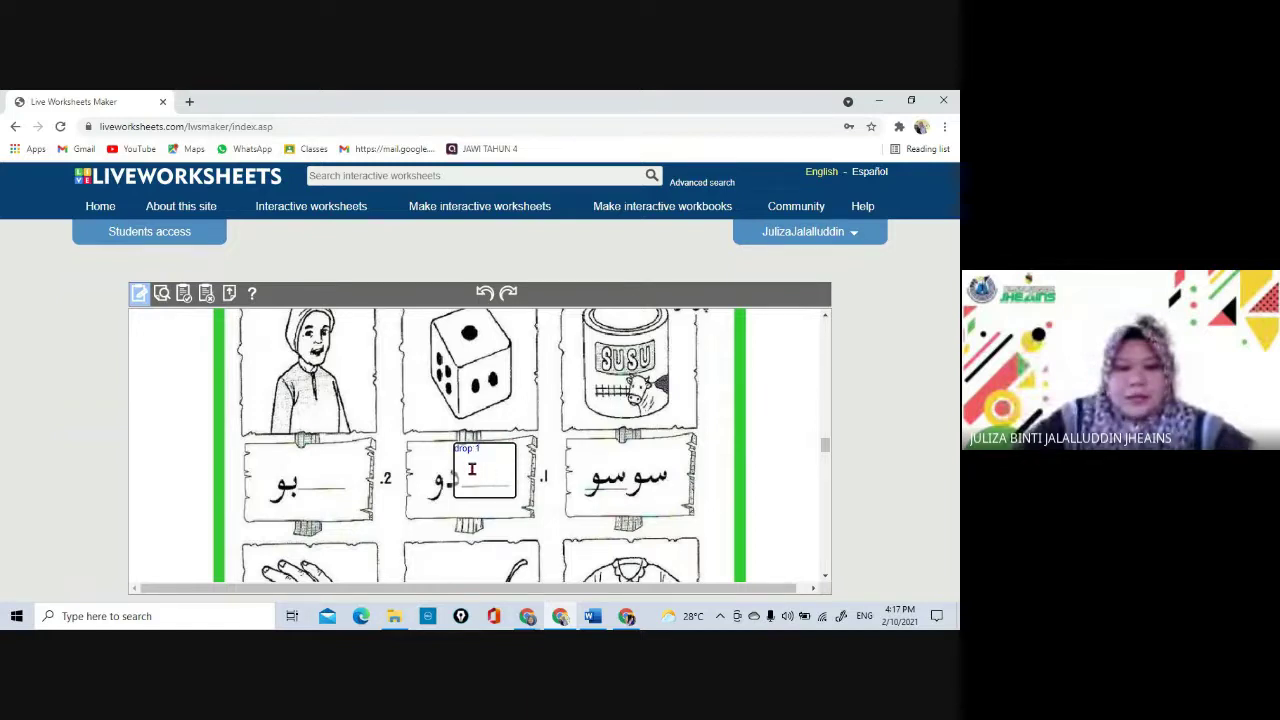
pyautogui.moveTo(454, 470); pyautogui.dragTo(461, 470)
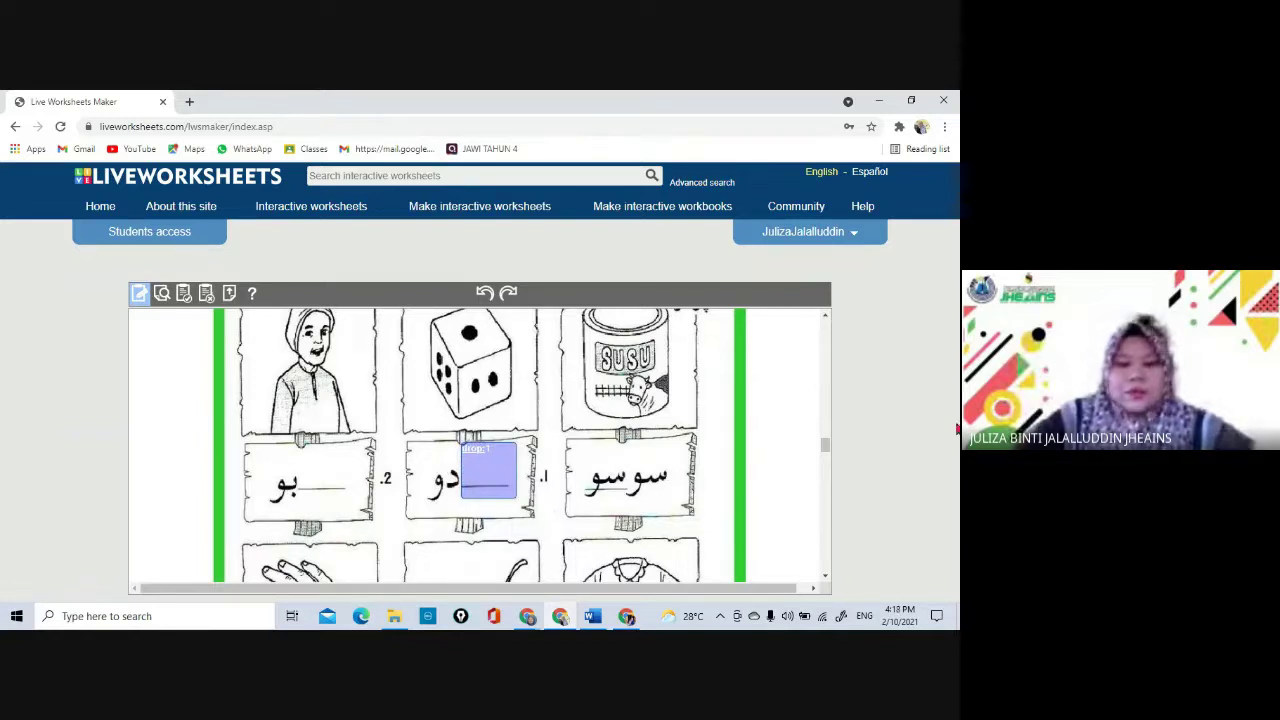
# - Draw a box over the "اي" apple with "drag:2" and one over the blank beside "بو" in item 2 with "drop:2"
pyautogui.scroll(2, 824, 443)
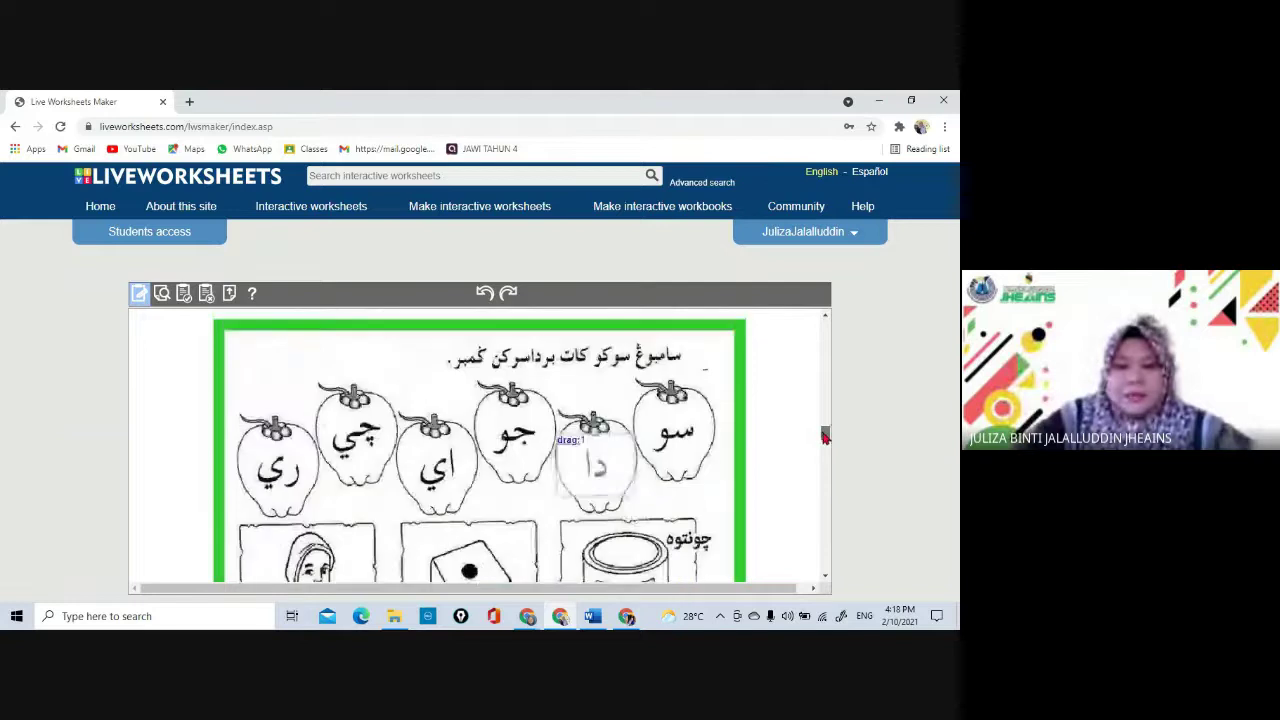
pyautogui.moveTo(401, 440)
pyautogui.mouseDown()
pyautogui.moveTo(479, 508)
pyautogui.moveTo(471, 500)
pyautogui.mouseUp()
pyautogui.write('drag:2')
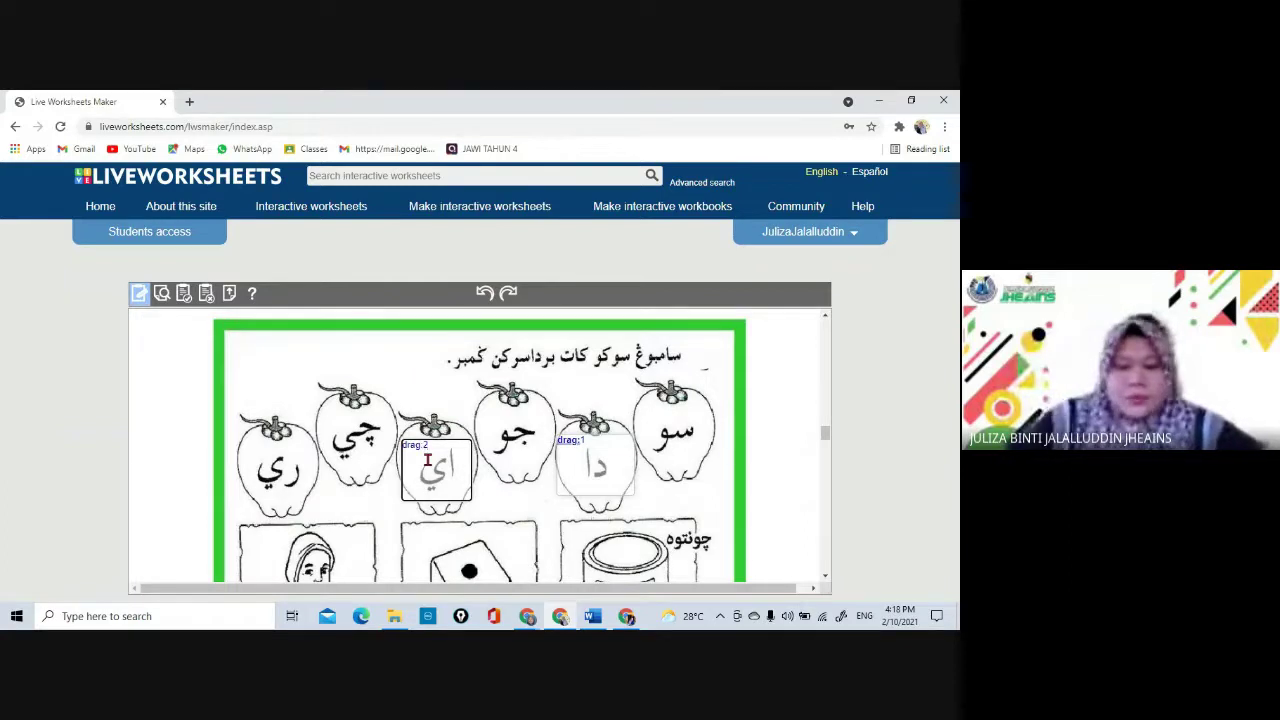
pyautogui.scroll(-1, 826, 437)
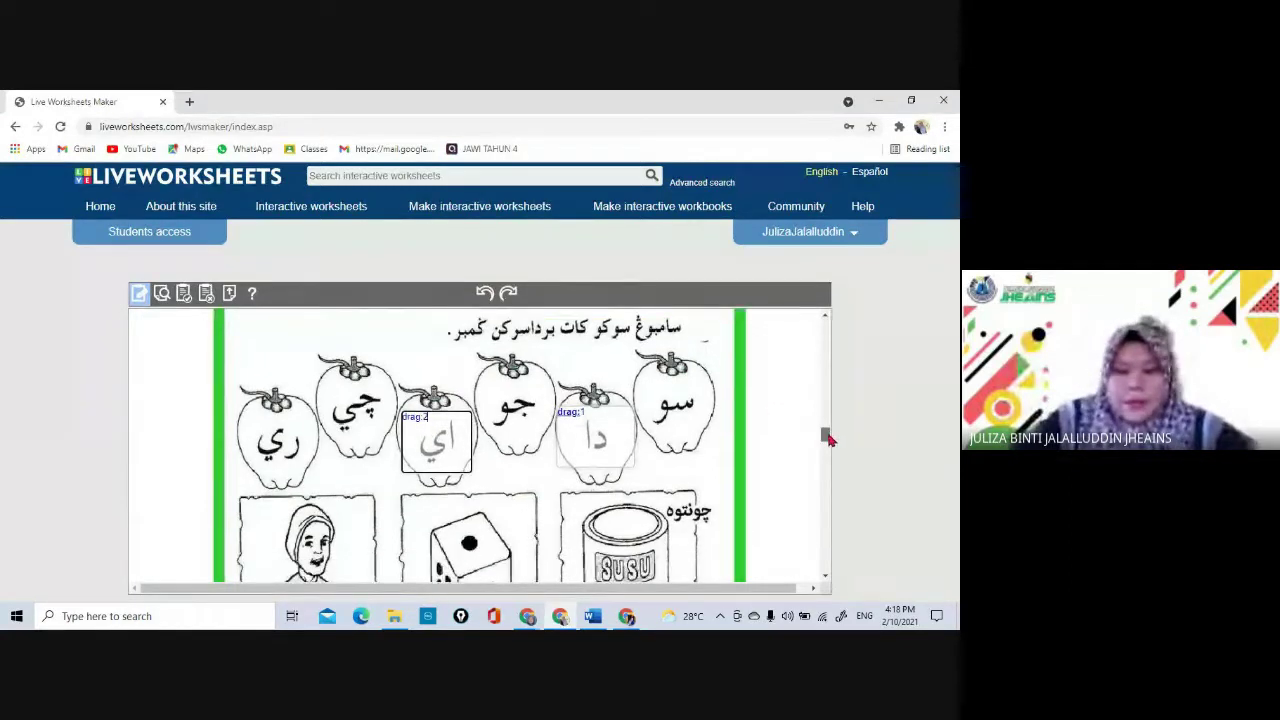
pyautogui.moveTo(826, 436); pyautogui.dragTo(826, 447)
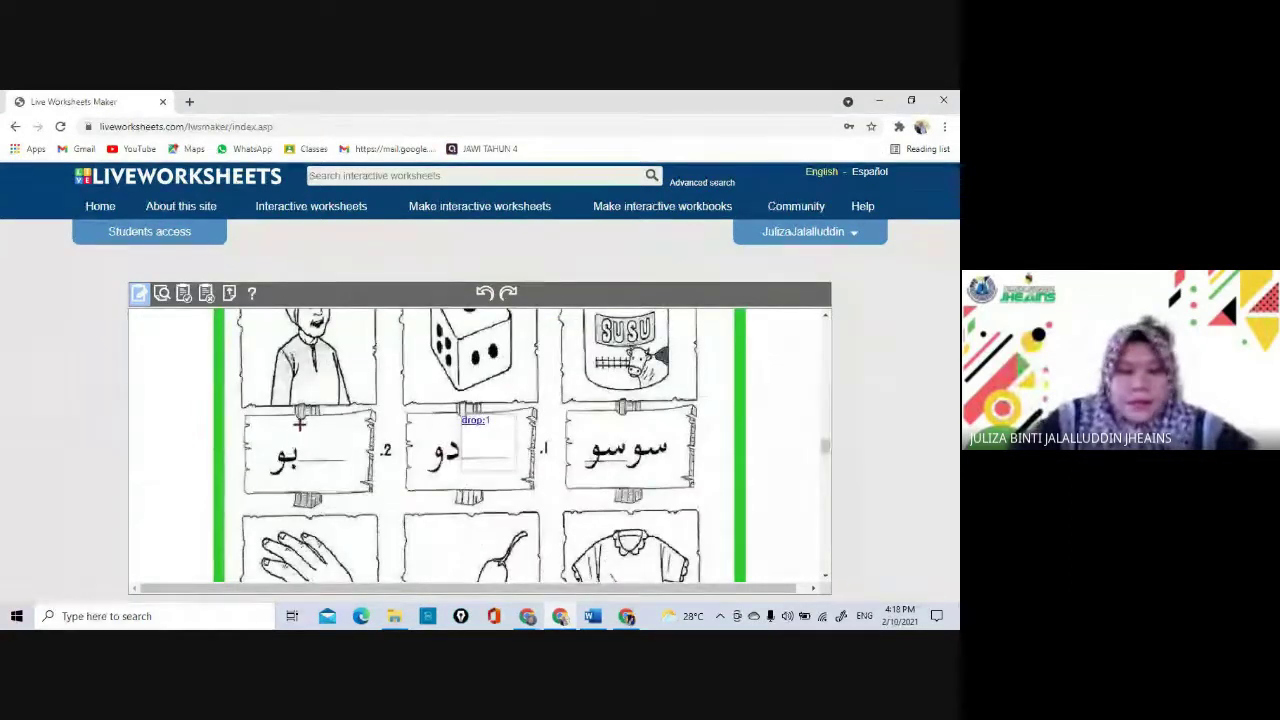
pyautogui.moveTo(300, 425); pyautogui.dragTo(361, 476)
pyautogui.click(319, 436)
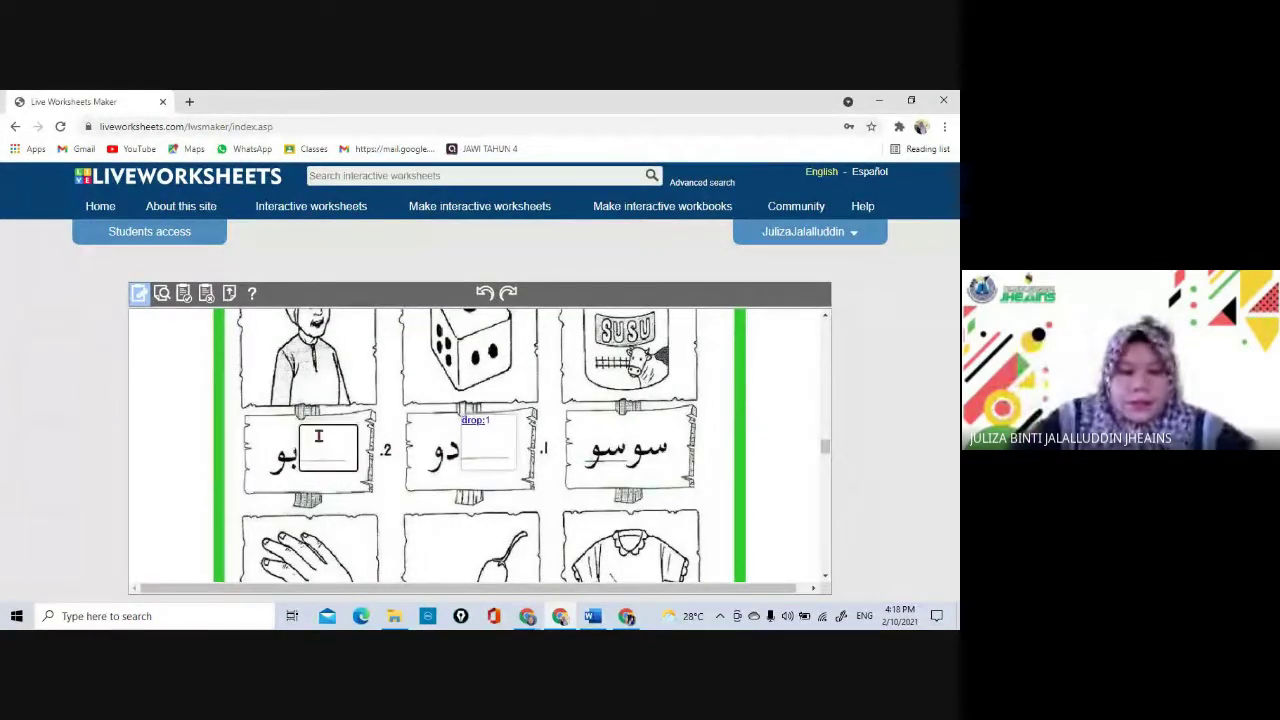
pyautogui.write('drop:')
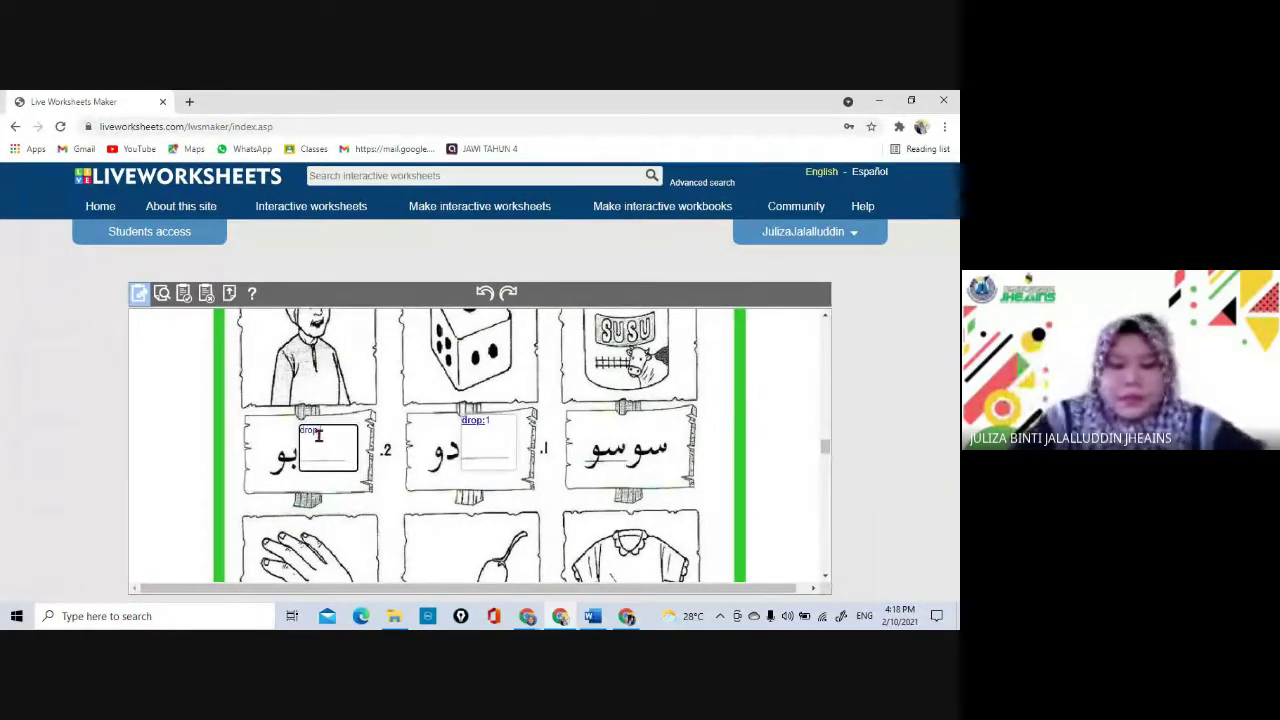
pyautogui.write('2')
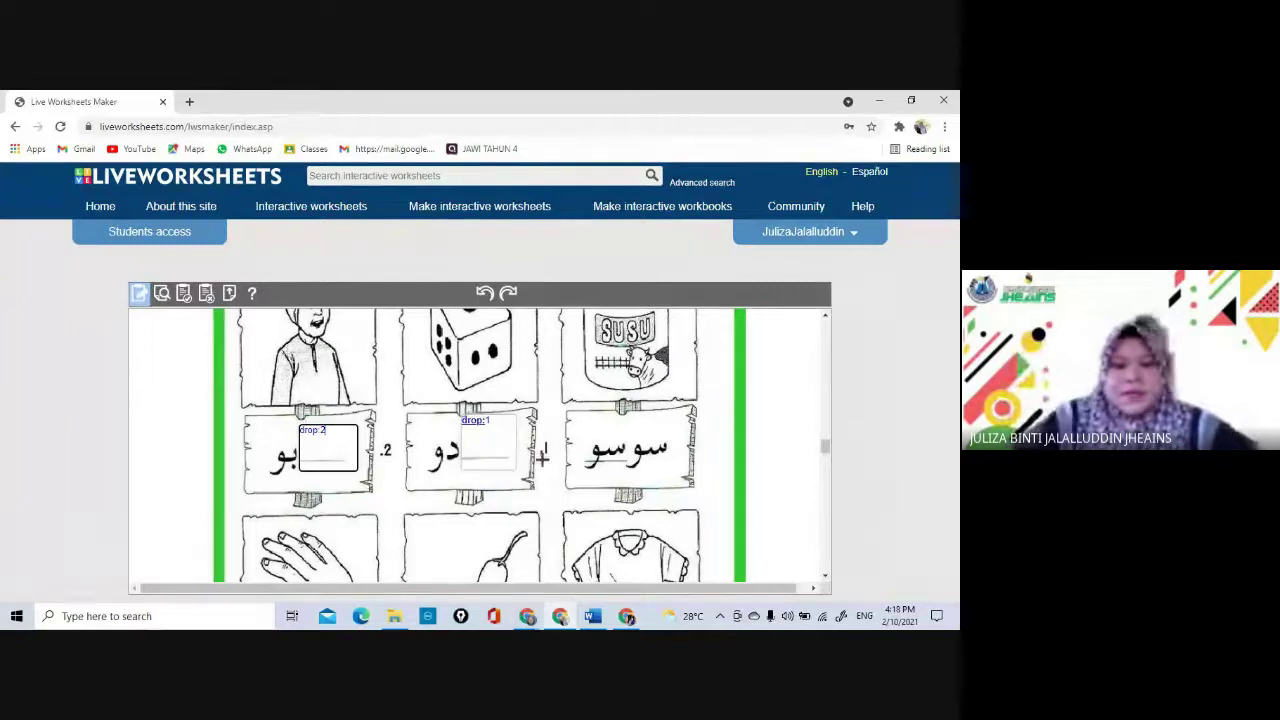
# - In the Cari Kata 3 exercise, draw one box covering the whole letter grid and extend it to the last row
pyautogui.moveTo(826, 448); pyautogui.dragTo(827, 485)
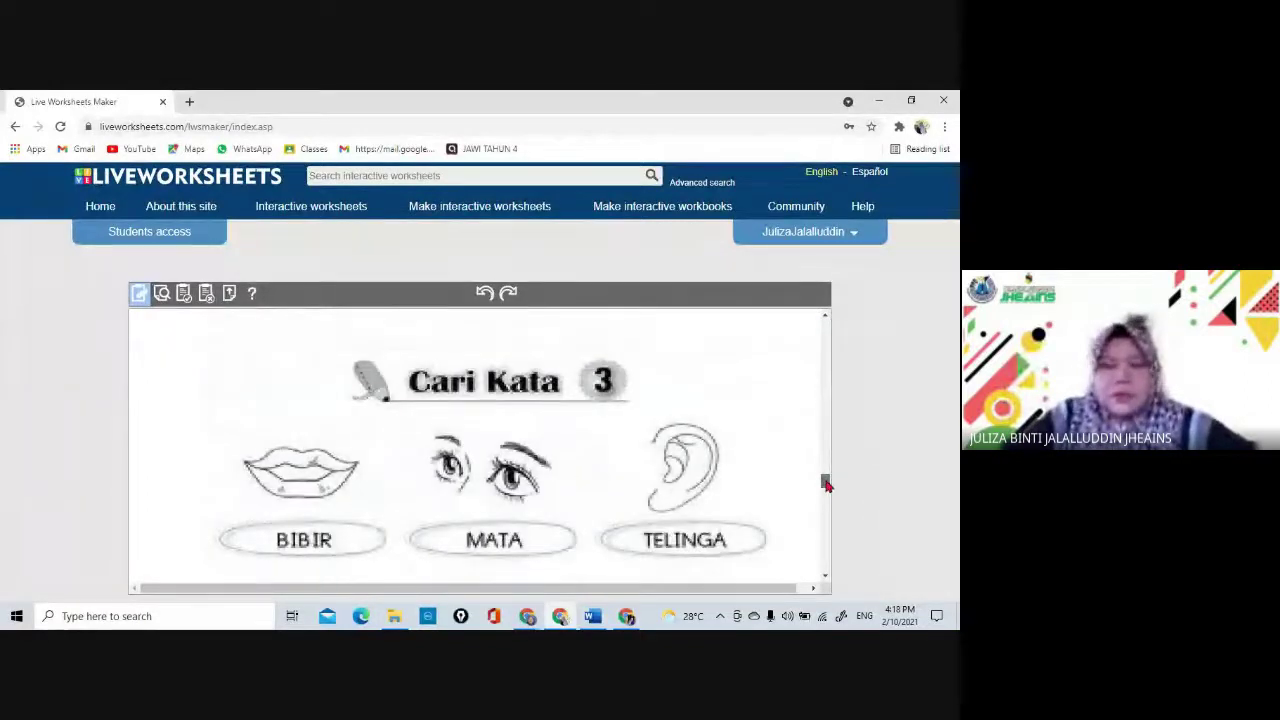
pyautogui.moveTo(824, 483); pyautogui.dragTo(825, 503)
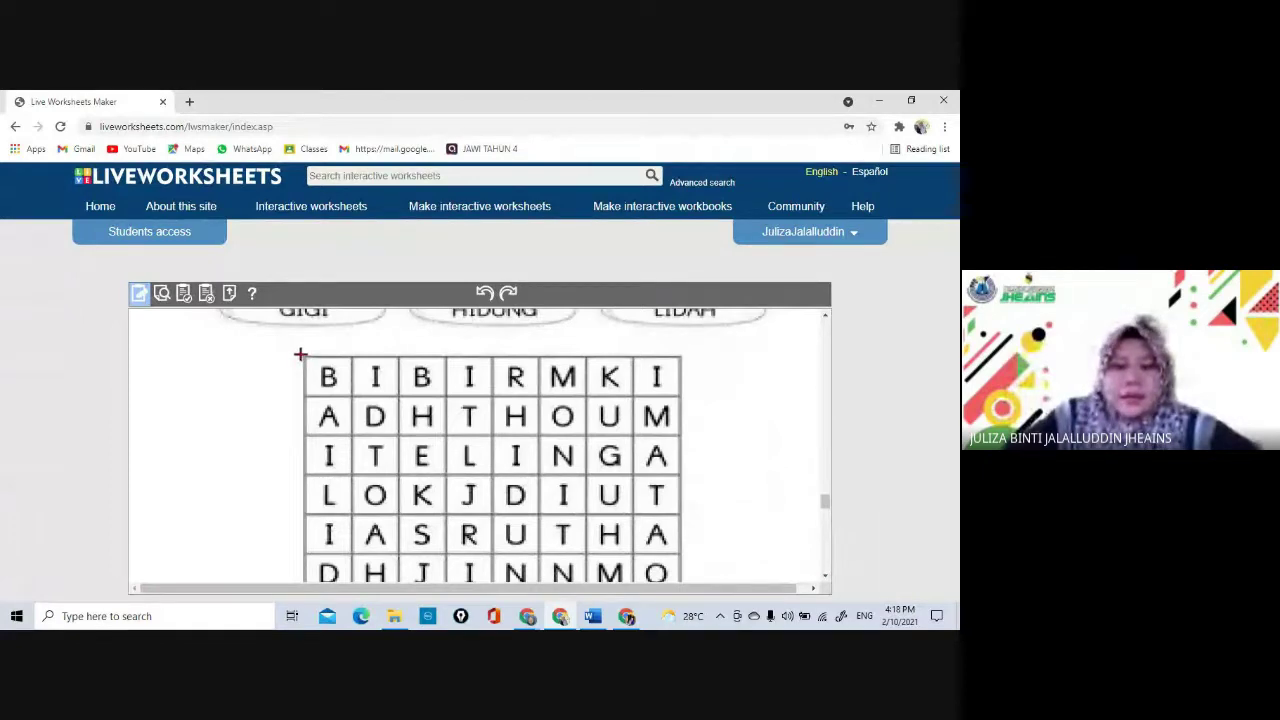
pyautogui.moveTo(300, 354); pyautogui.dragTo(588, 558)
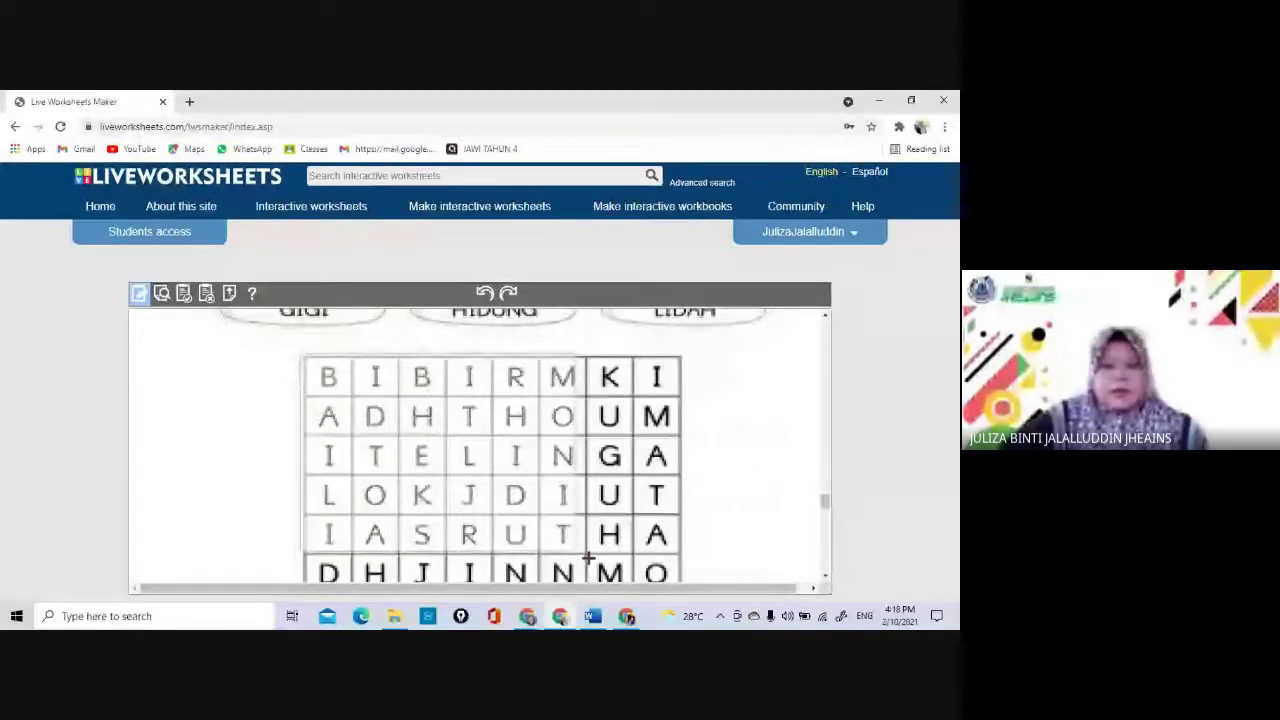
pyautogui.click(825, 577)
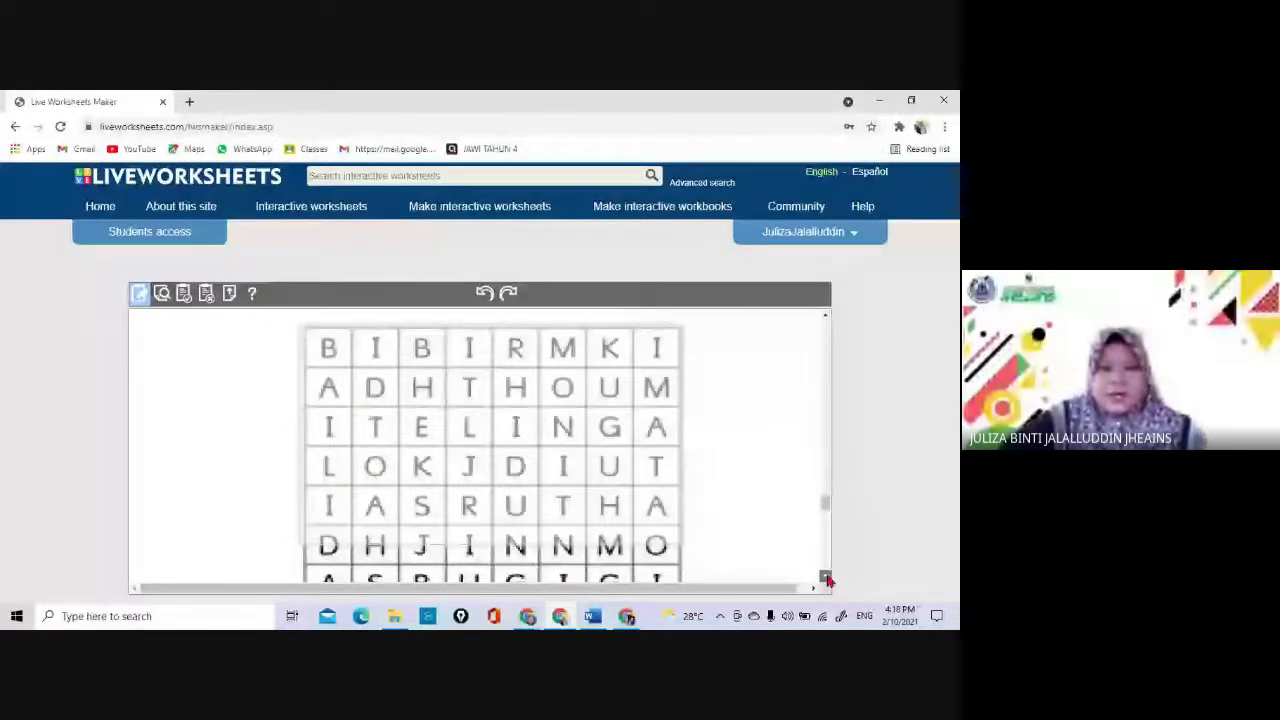
pyautogui.scroll(-1, 517, 460)
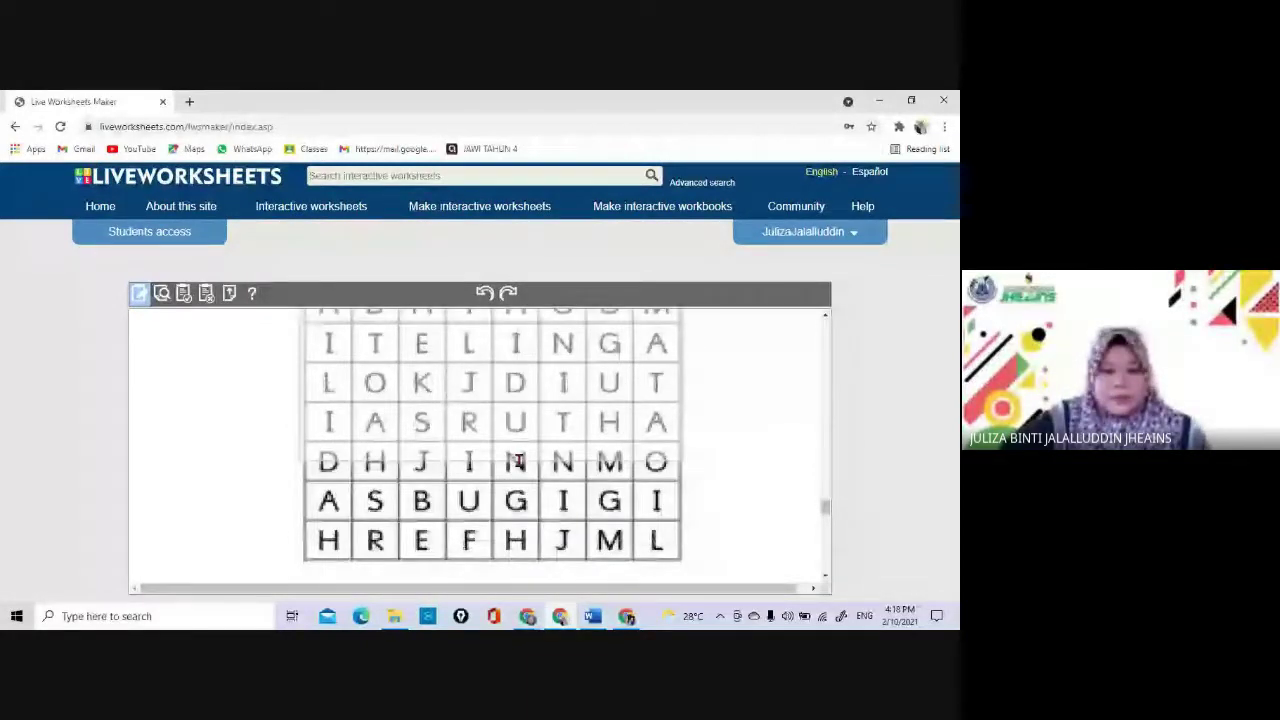
pyautogui.moveTo(516, 559); pyautogui.dragTo(516, 560)
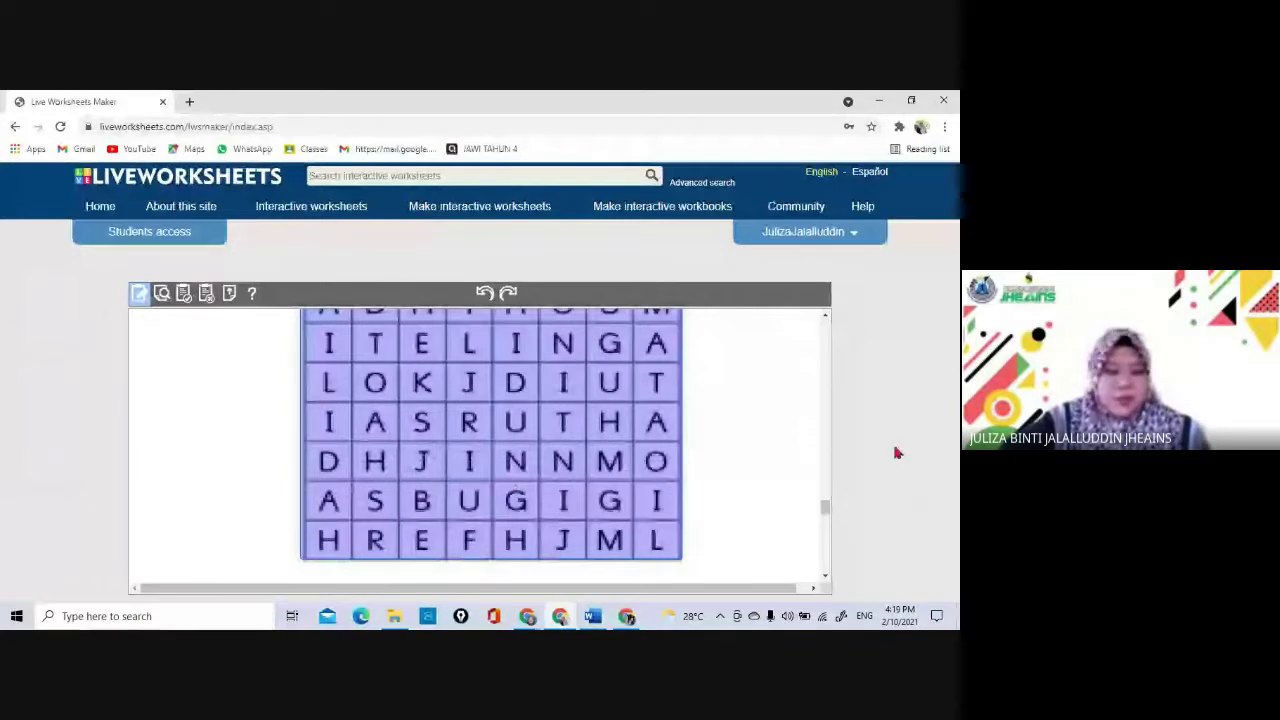
# - Enter "wordsearch" in the box covering the letter grid
pyautogui.click(825, 318)
pyautogui.click(413, 342)
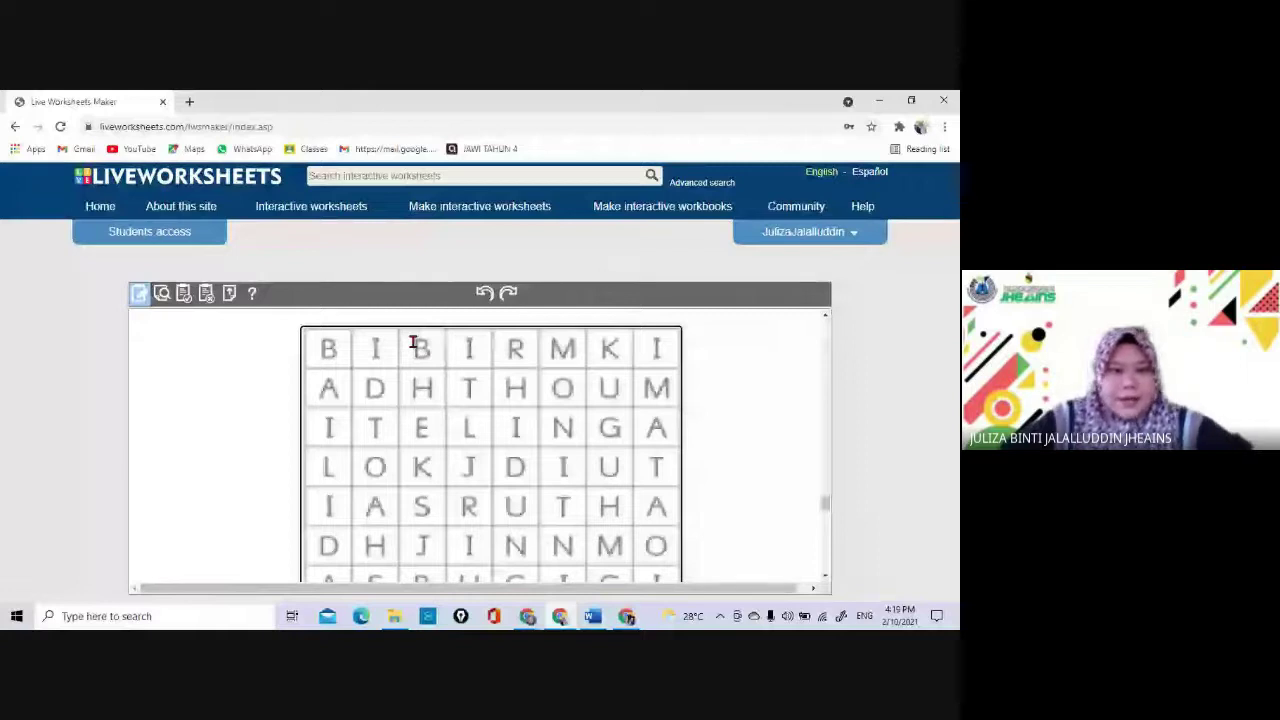
pyautogui.write('word')
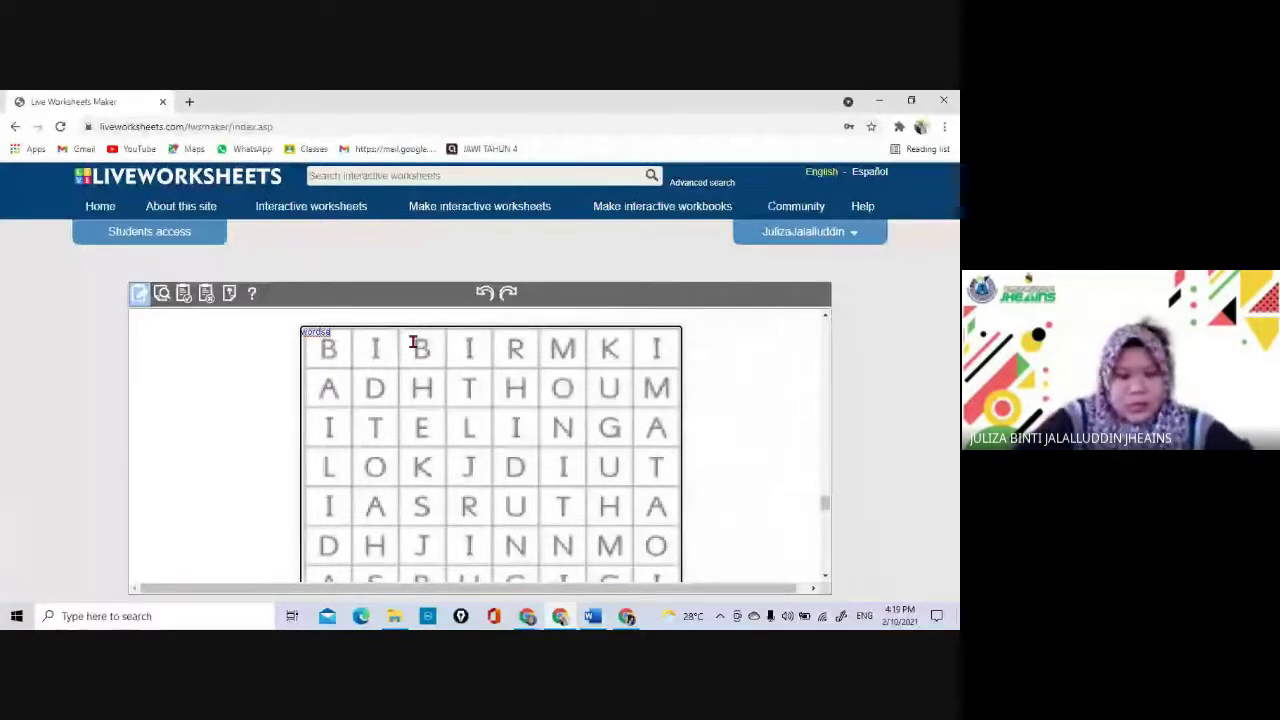
pyautogui.write('search')
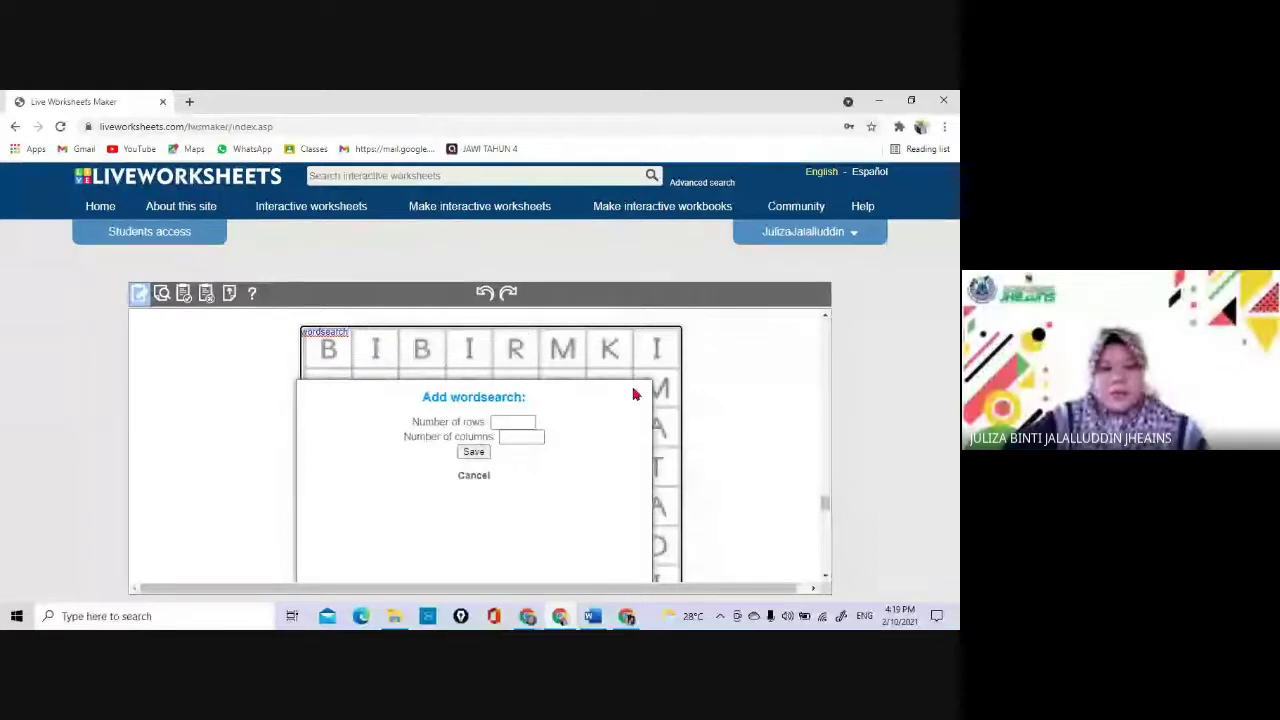
# - Set the word search to 8 rows and 8 columns and save it
pyautogui.click(509, 423)
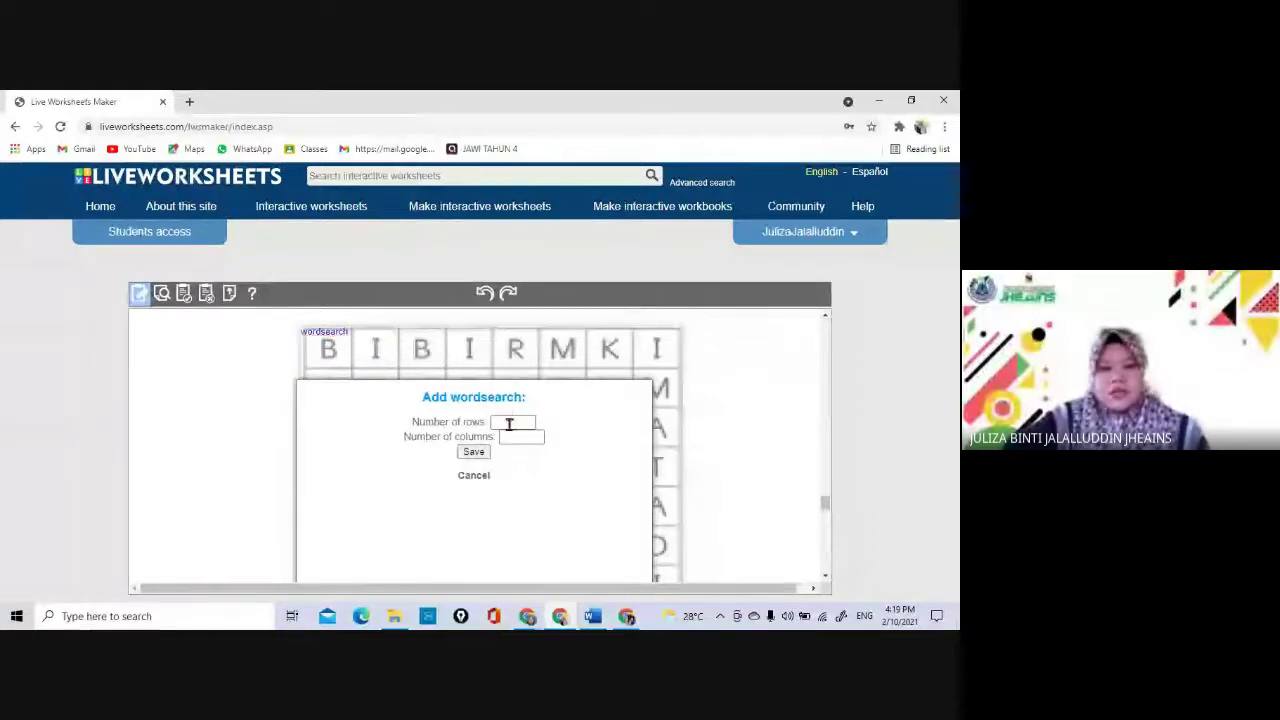
pyautogui.write('8')
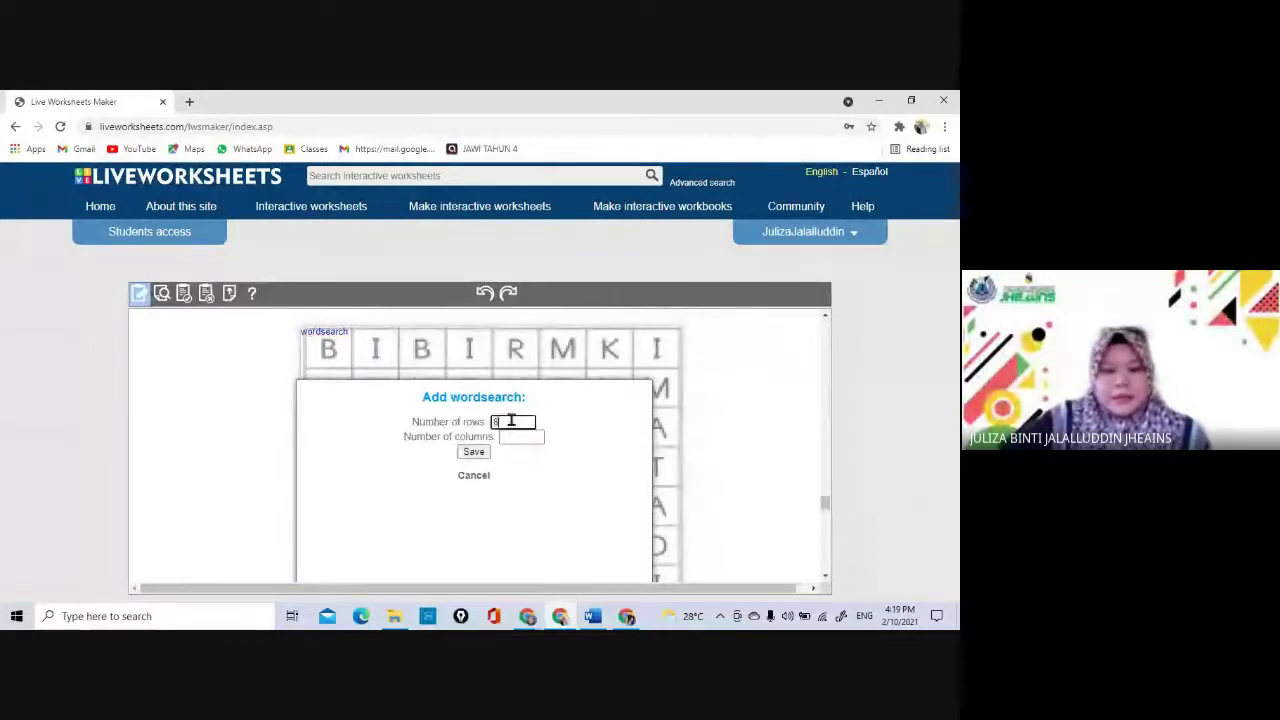
pyautogui.click(509, 437)
pyautogui.write('8')
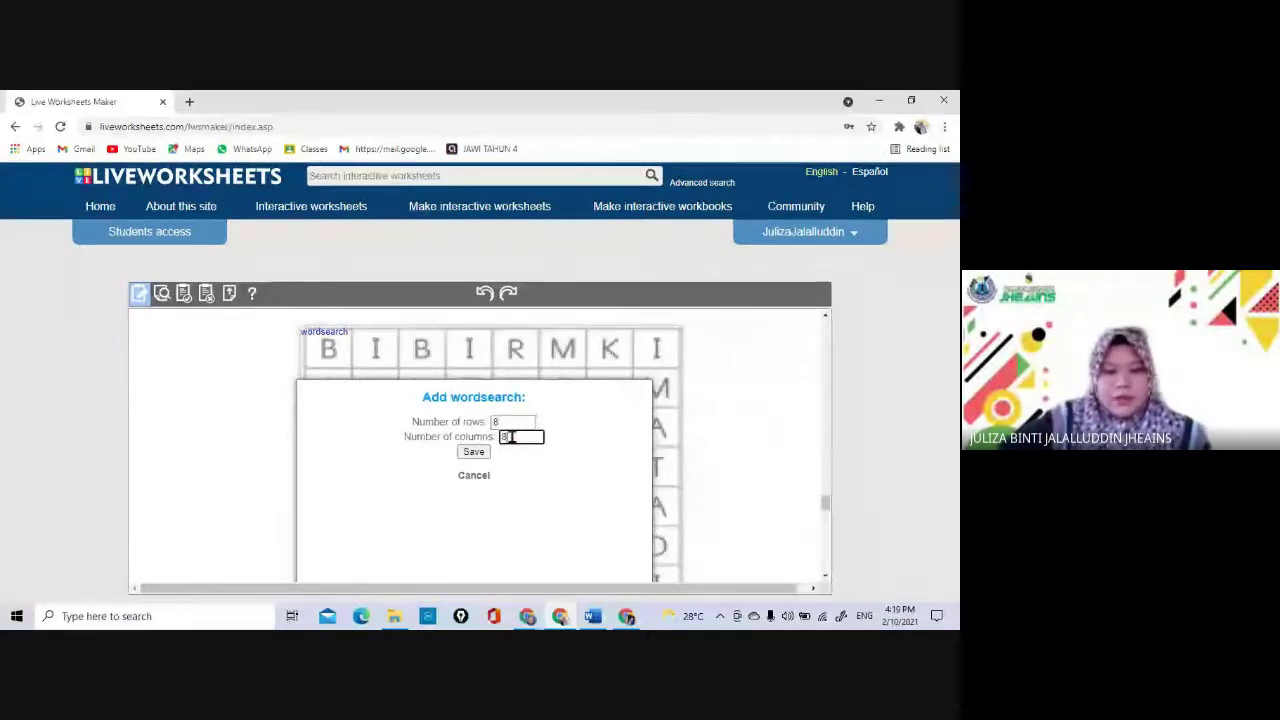
pyautogui.click(474, 453)
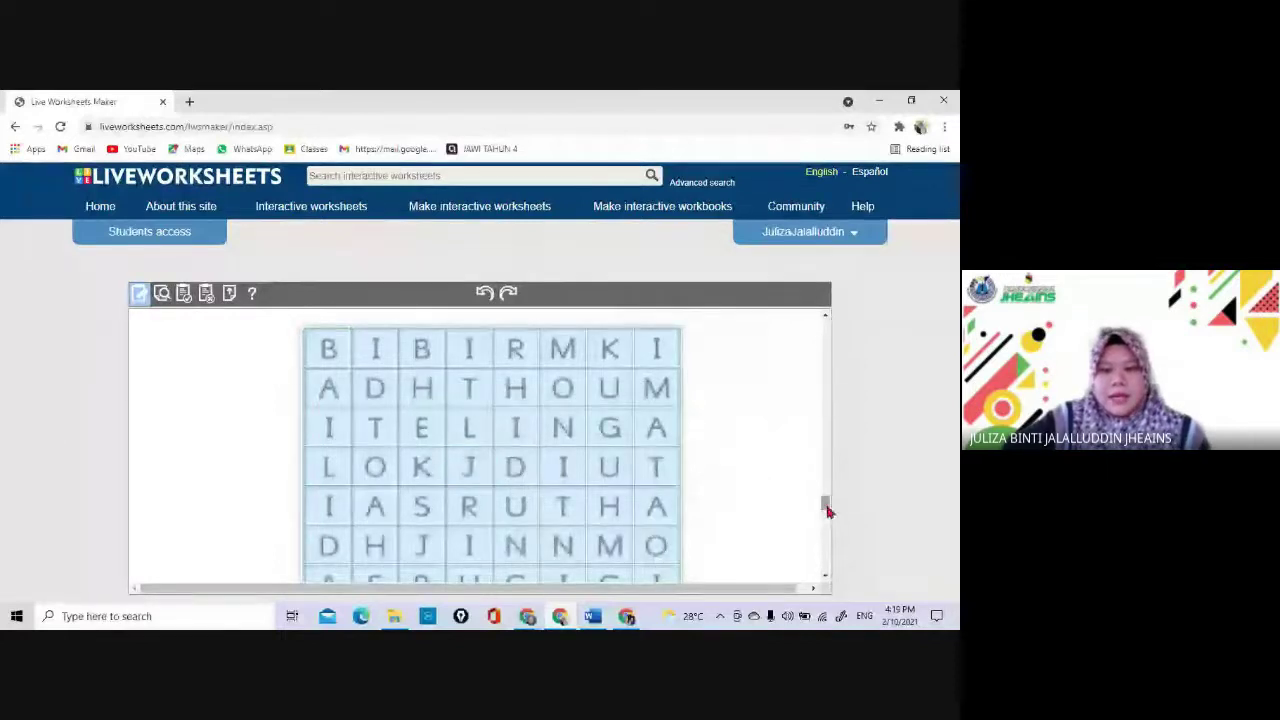
# - Mark the answers BIBIR, TELINGA and MATA in the word search grid
pyautogui.moveTo(826, 510)
pyautogui.mouseDown()
pyautogui.moveTo(826, 490)
pyautogui.moveTo(826, 503)
pyautogui.mouseUp()
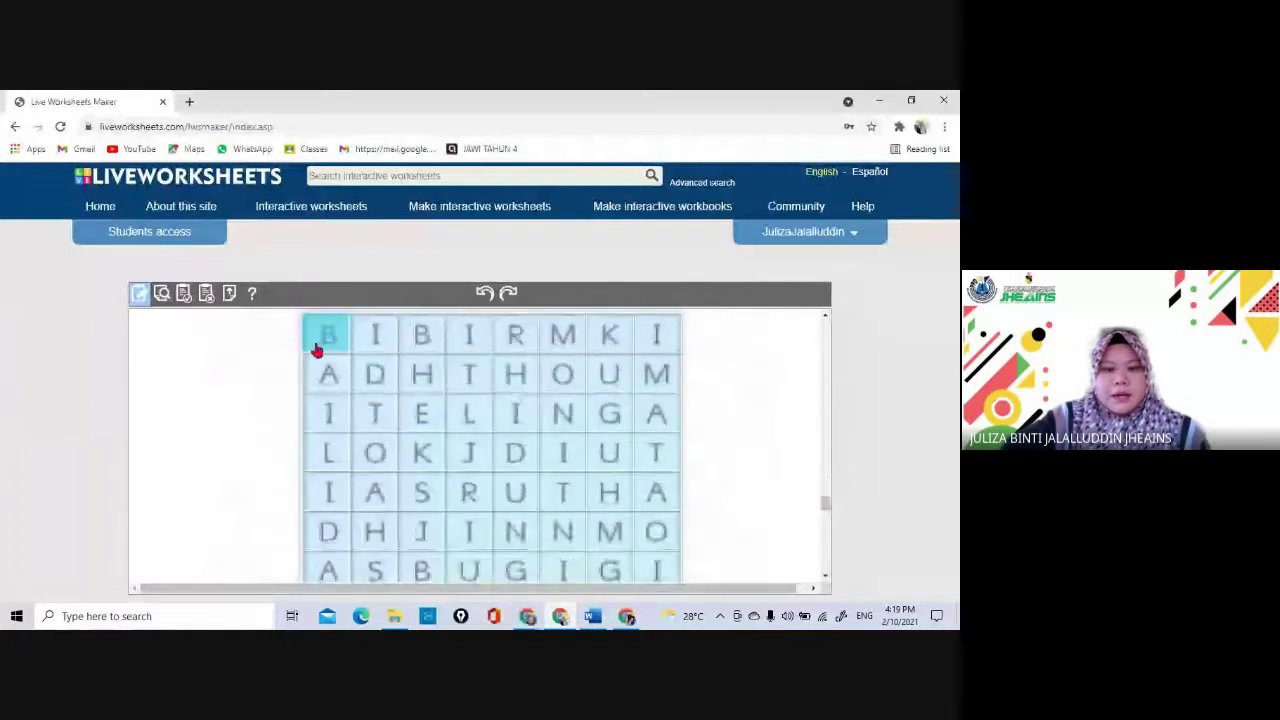
pyautogui.moveTo(328, 337); pyautogui.dragTo(516, 339)
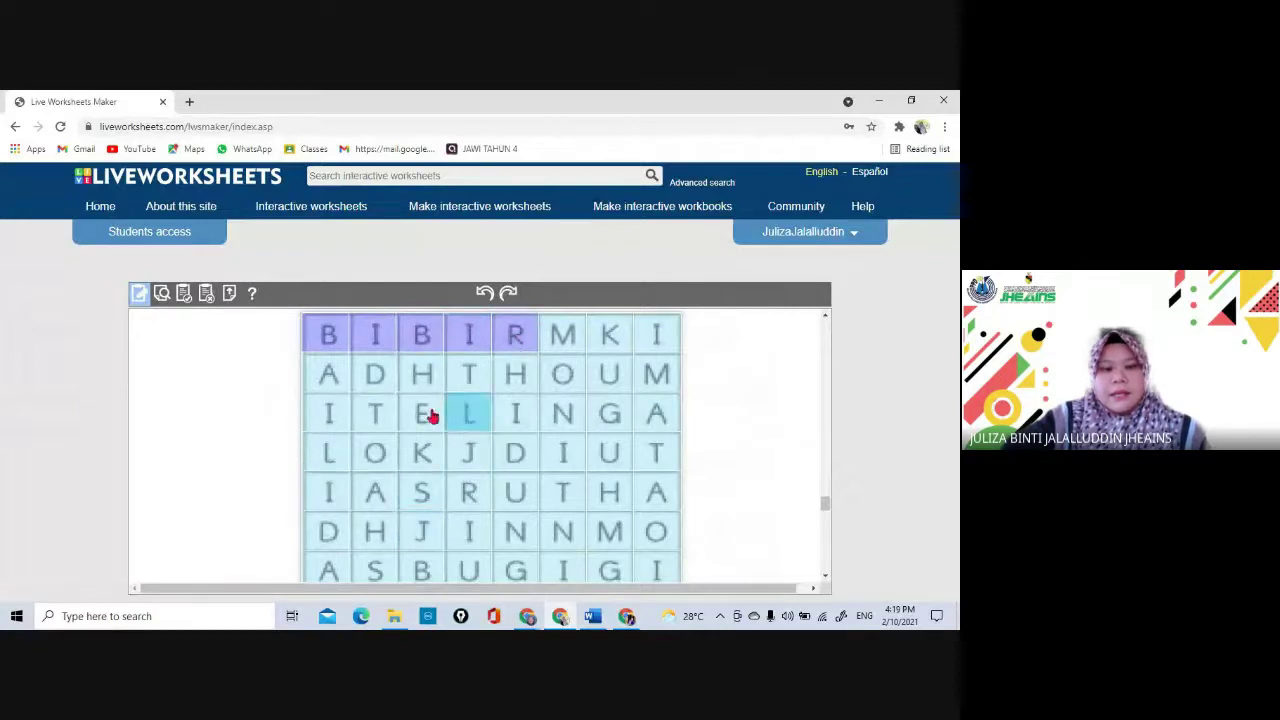
pyautogui.moveTo(378, 412); pyautogui.dragTo(656, 492)
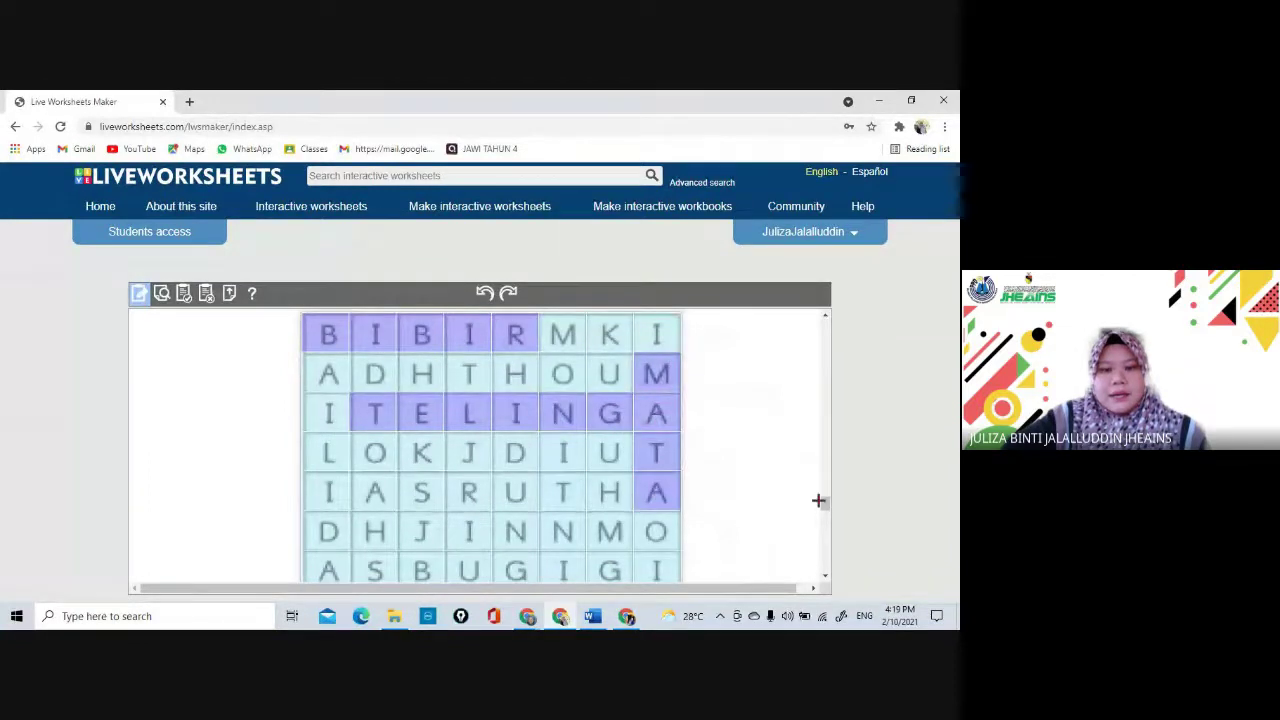
# - Mark the answers LIDAH, HIDUNG and GIGI in the word search grid
pyautogui.scroll(-2, 826, 506)
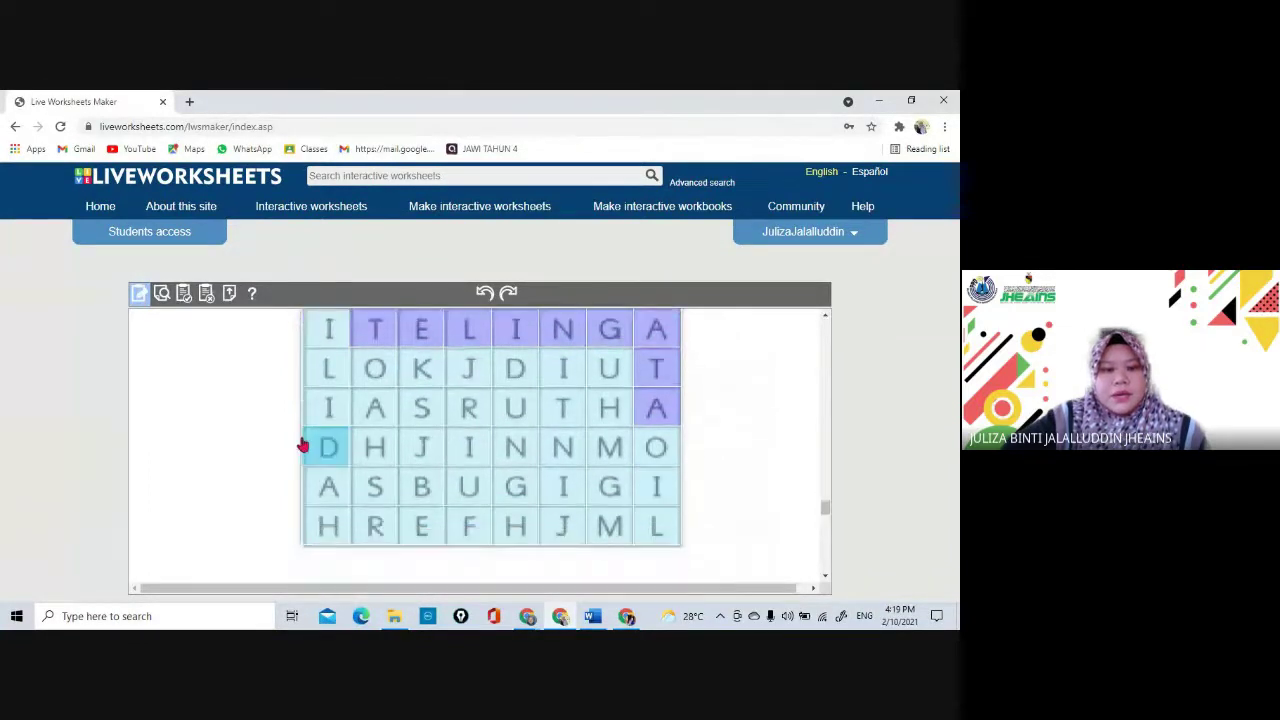
pyautogui.moveTo(329, 368); pyautogui.dragTo(331, 527)
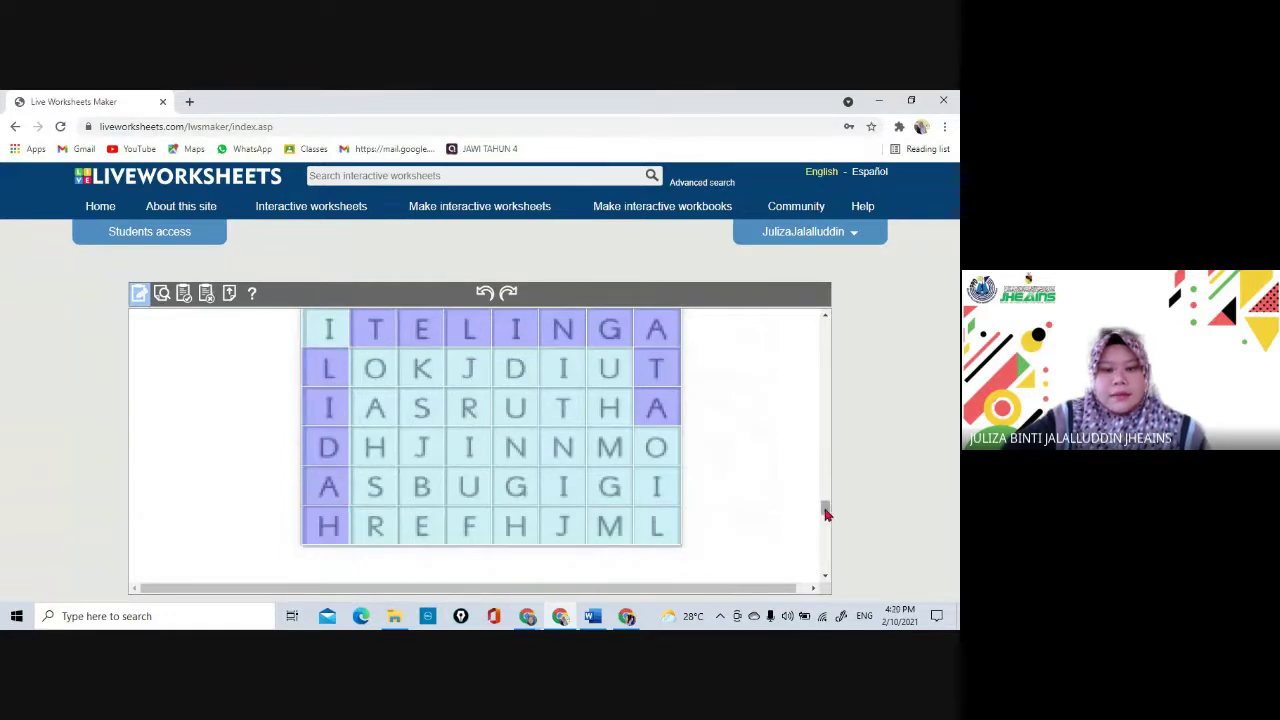
pyautogui.scroll(5, 826, 510)
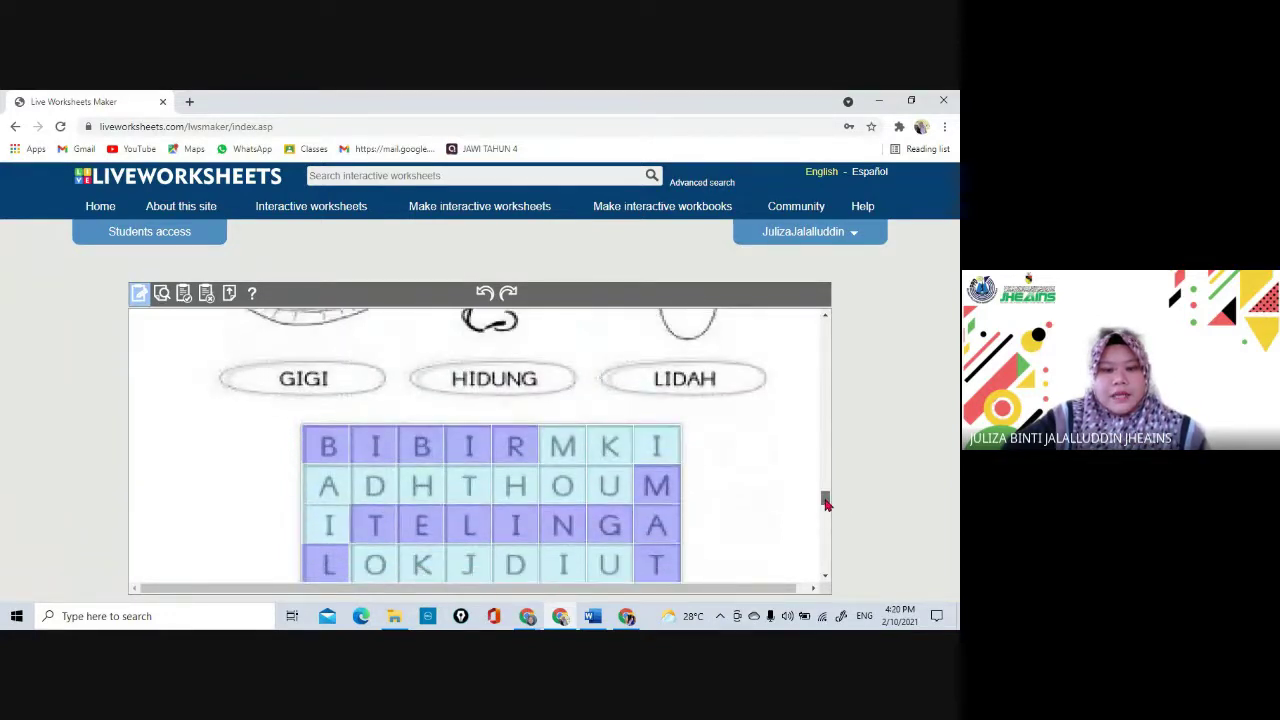
pyautogui.moveTo(826, 503); pyautogui.dragTo(828, 513)
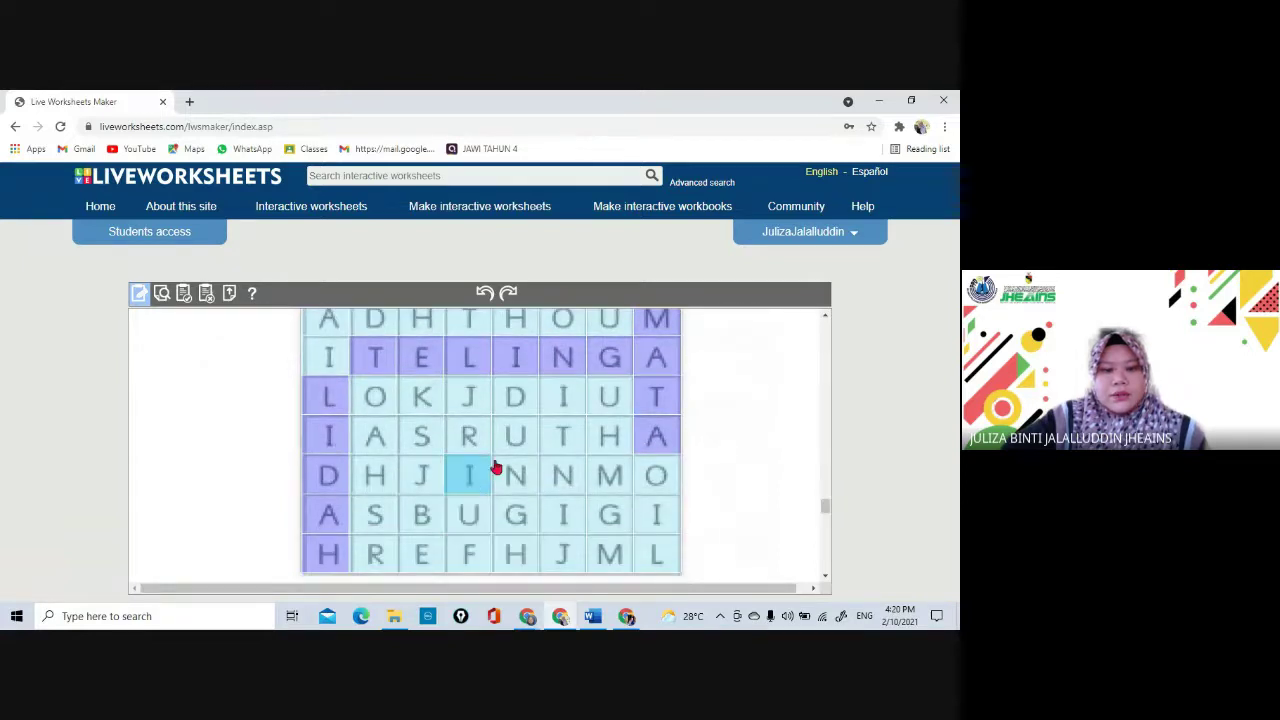
pyautogui.moveTo(517, 335); pyautogui.dragTo(516, 514)
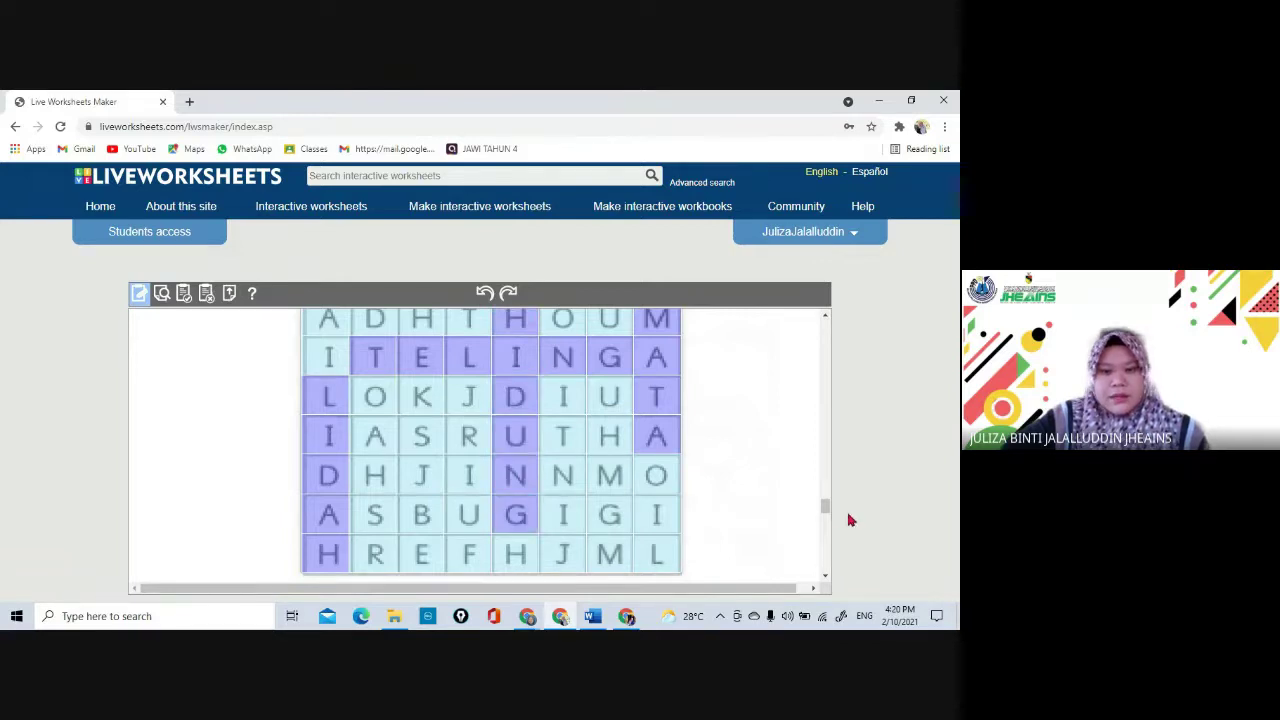
pyautogui.moveTo(826, 509)
pyautogui.mouseDown()
pyautogui.moveTo(826, 497)
pyautogui.moveTo(826, 508)
pyautogui.mouseUp()
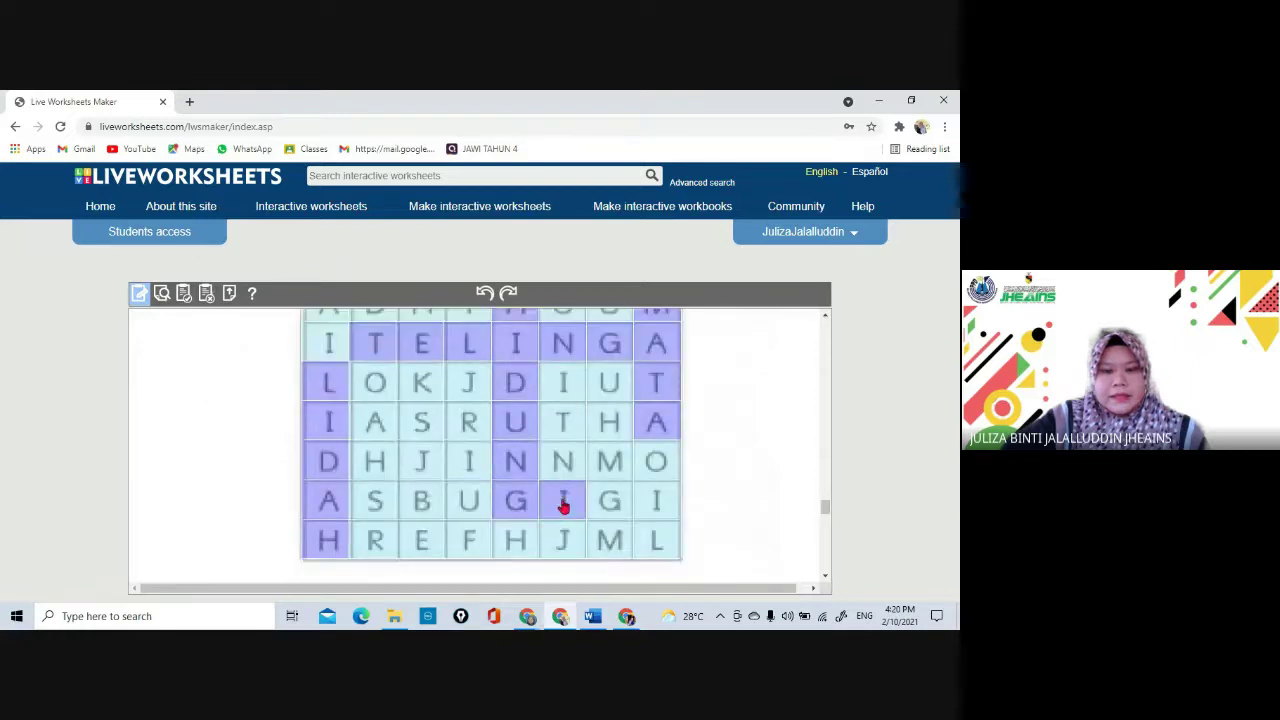
pyautogui.moveTo(563, 505); pyautogui.dragTo(656, 502)
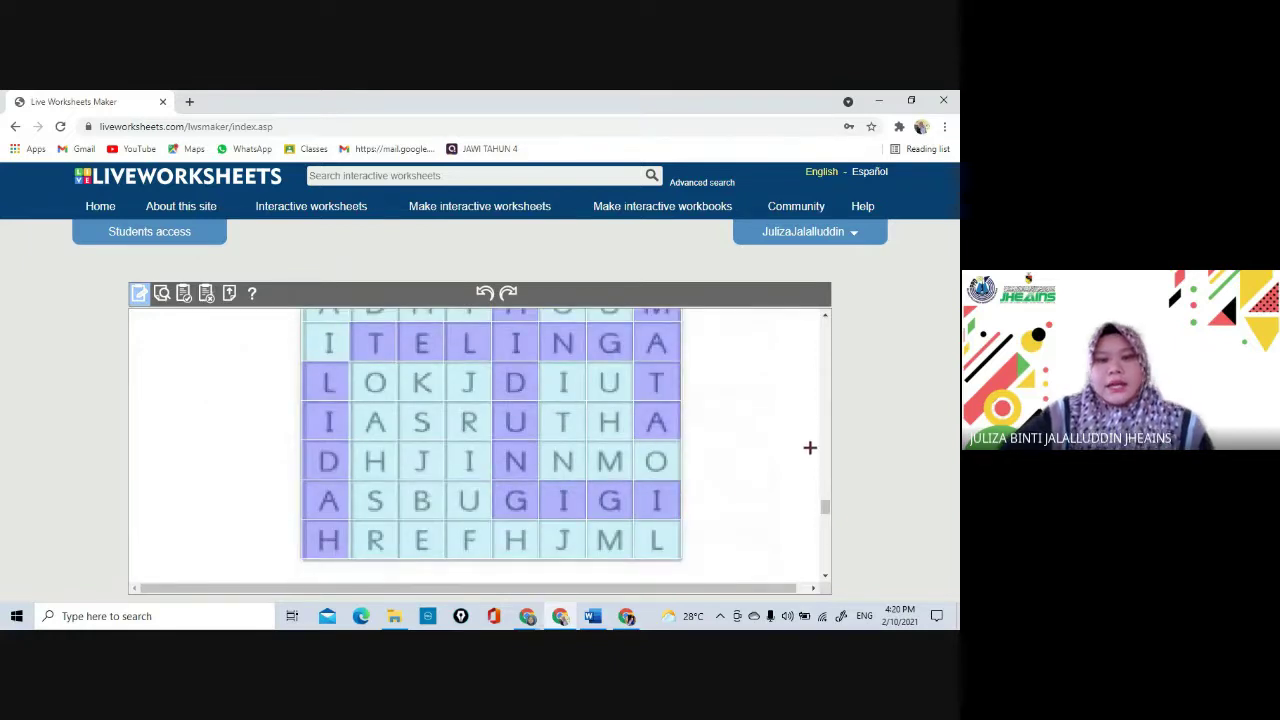
# - Open the worksheet preview and fill in the student's name in the Nama box
pyautogui.moveTo(826, 511); pyautogui.dragTo(825, 516)
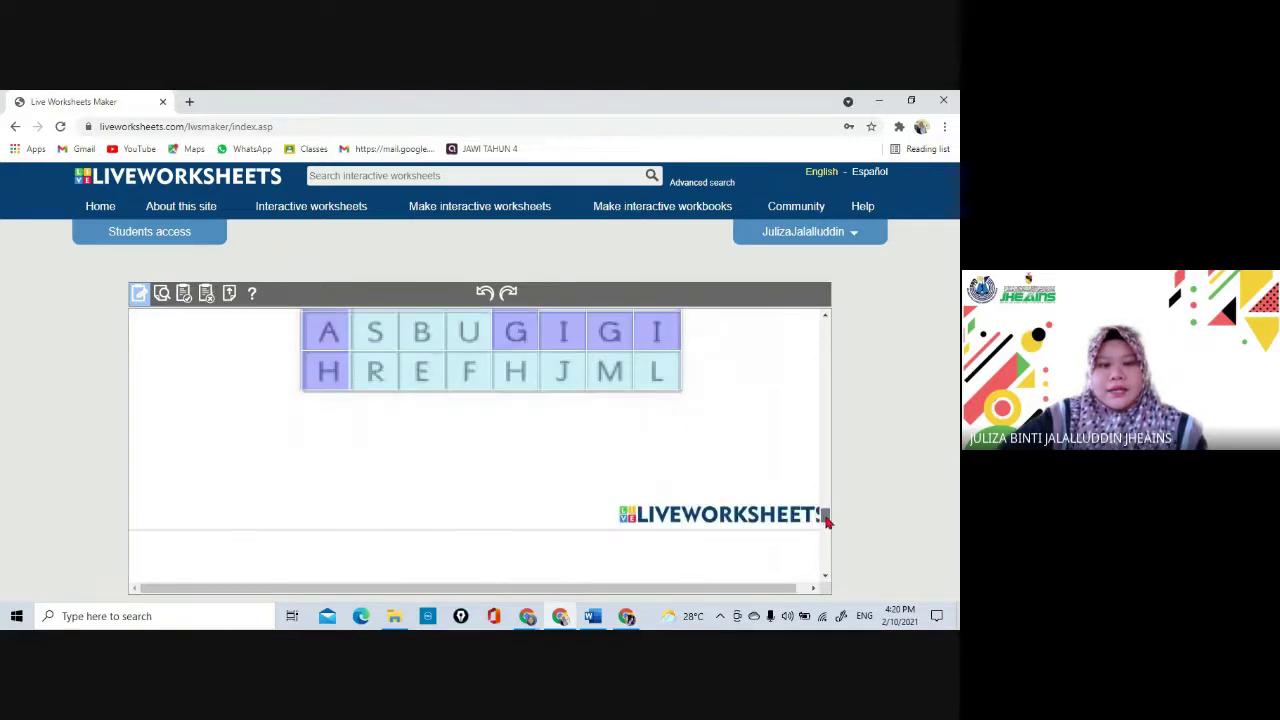
pyautogui.scroll(-10, 642, 510)
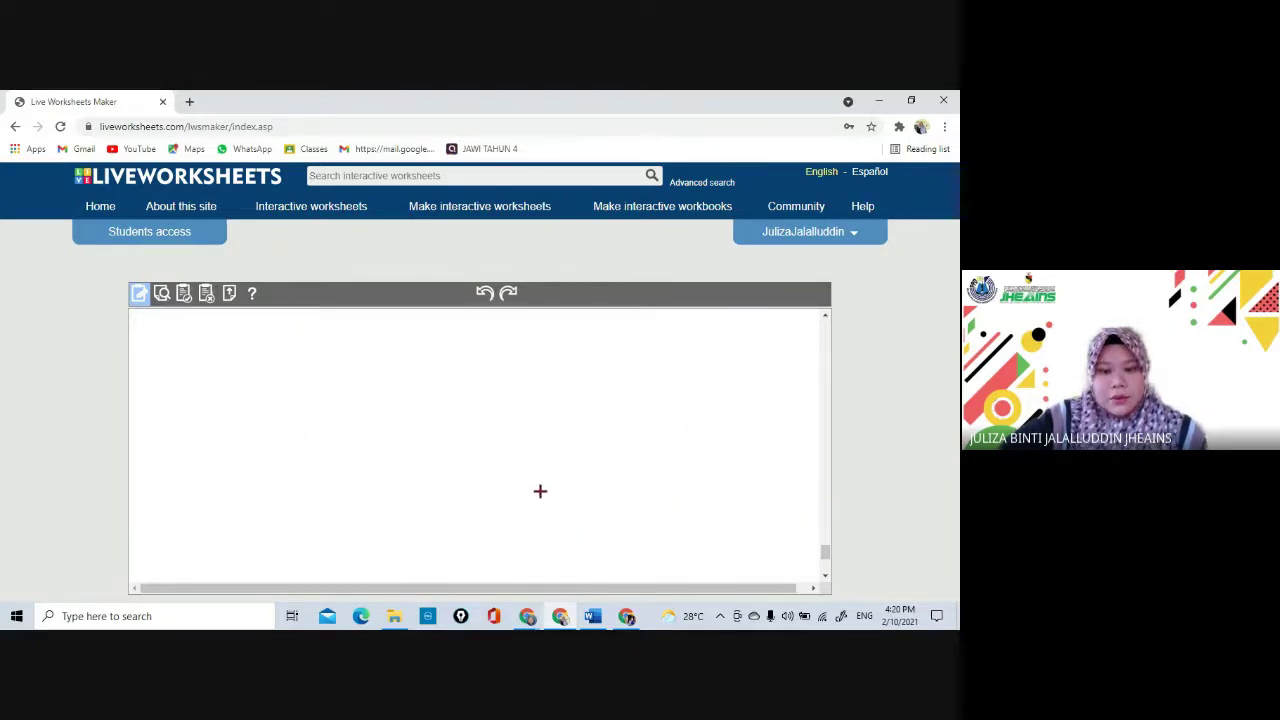
pyautogui.scroll(20, 540, 488)
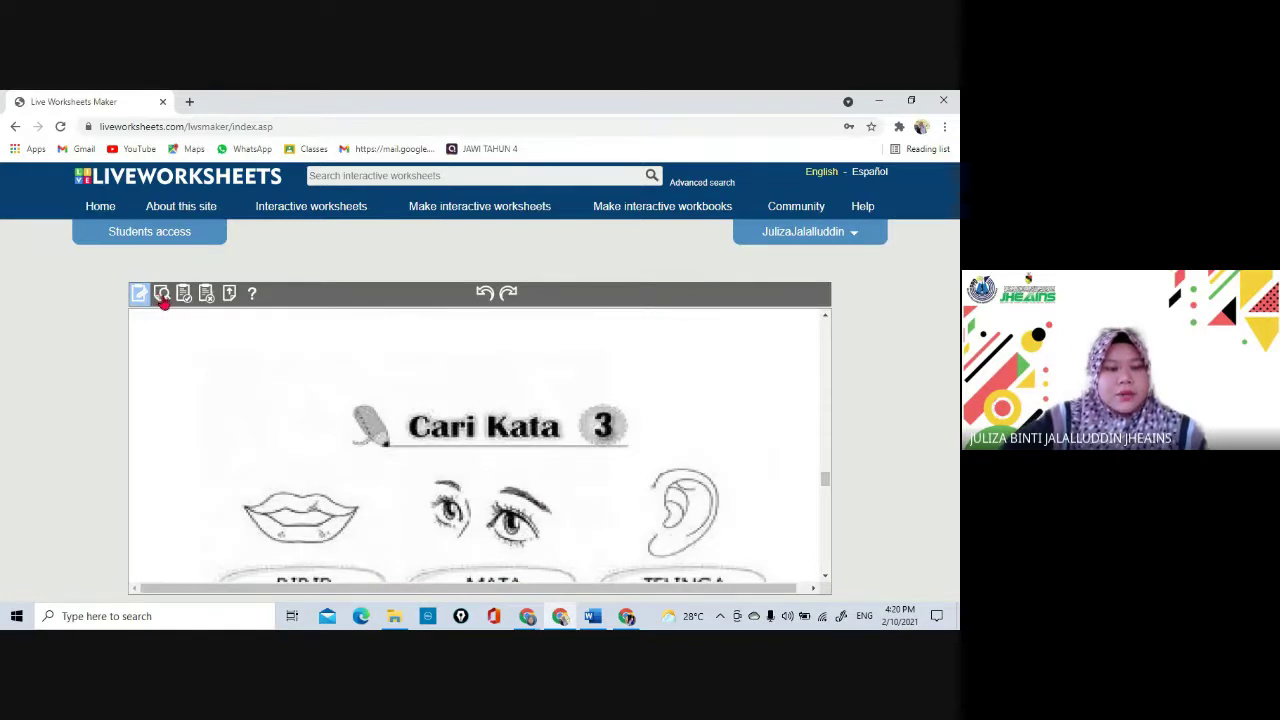
pyautogui.click(163, 296)
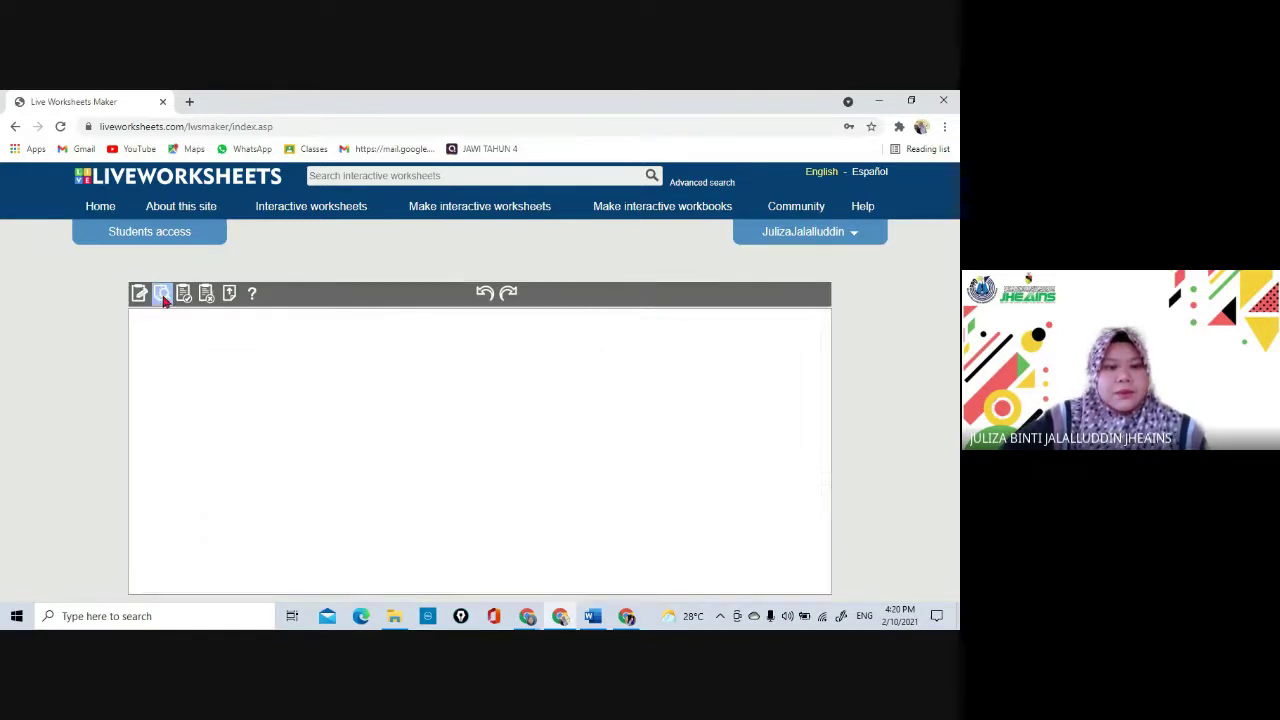
pyautogui.click(375, 447)
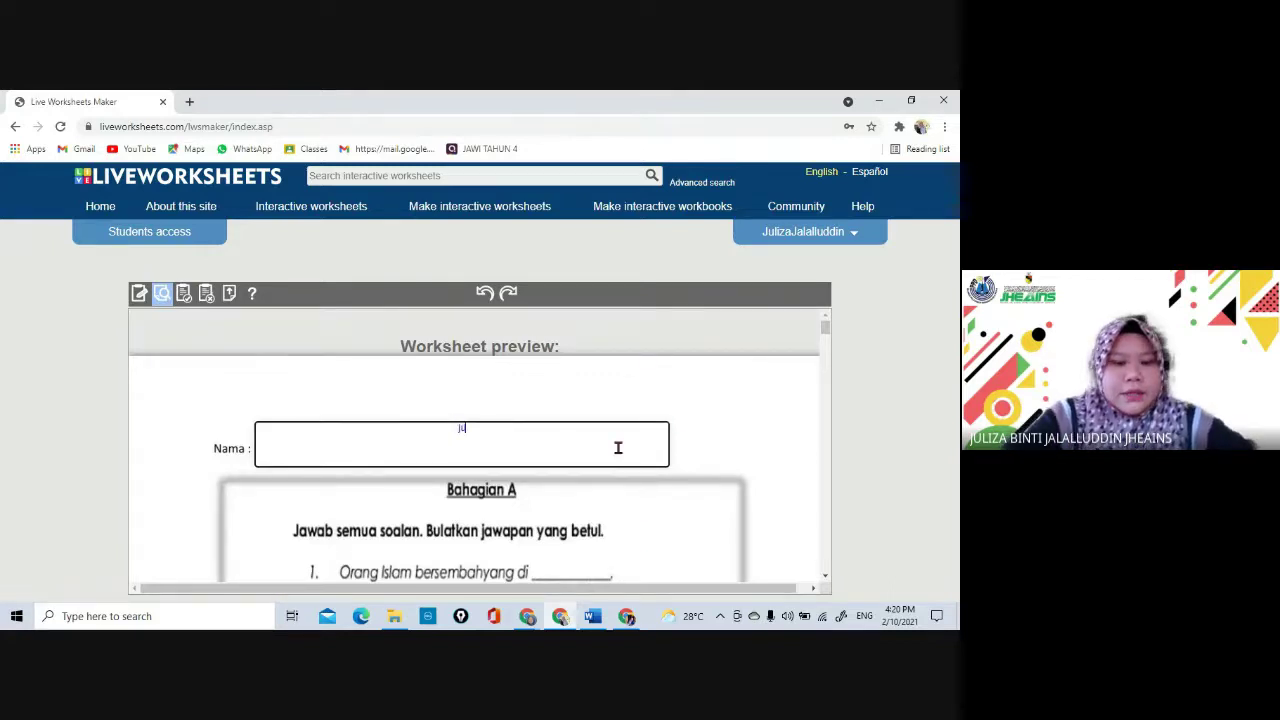
pyautogui.write('juliza')
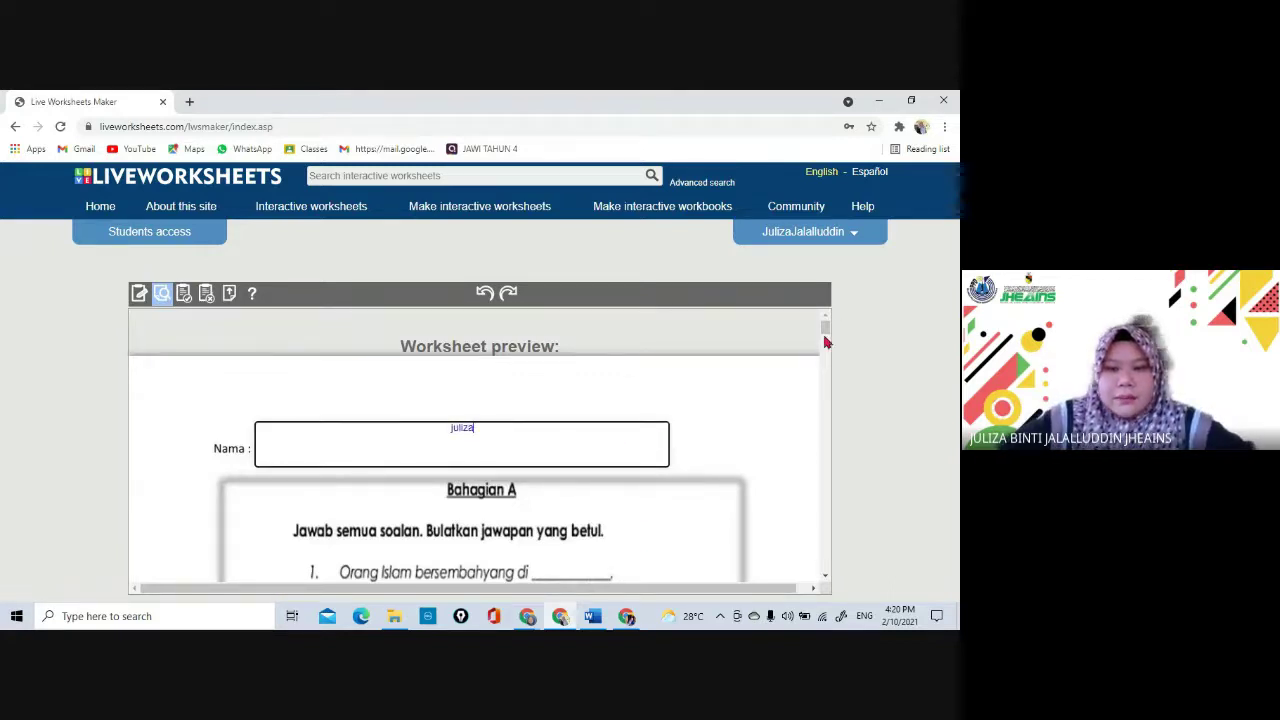
# - Test the multiple-choice options of question 1 by choosing B. Masjid and switching the answer to A. Kuil
pyautogui.moveTo(826, 335); pyautogui.dragTo(826, 346)
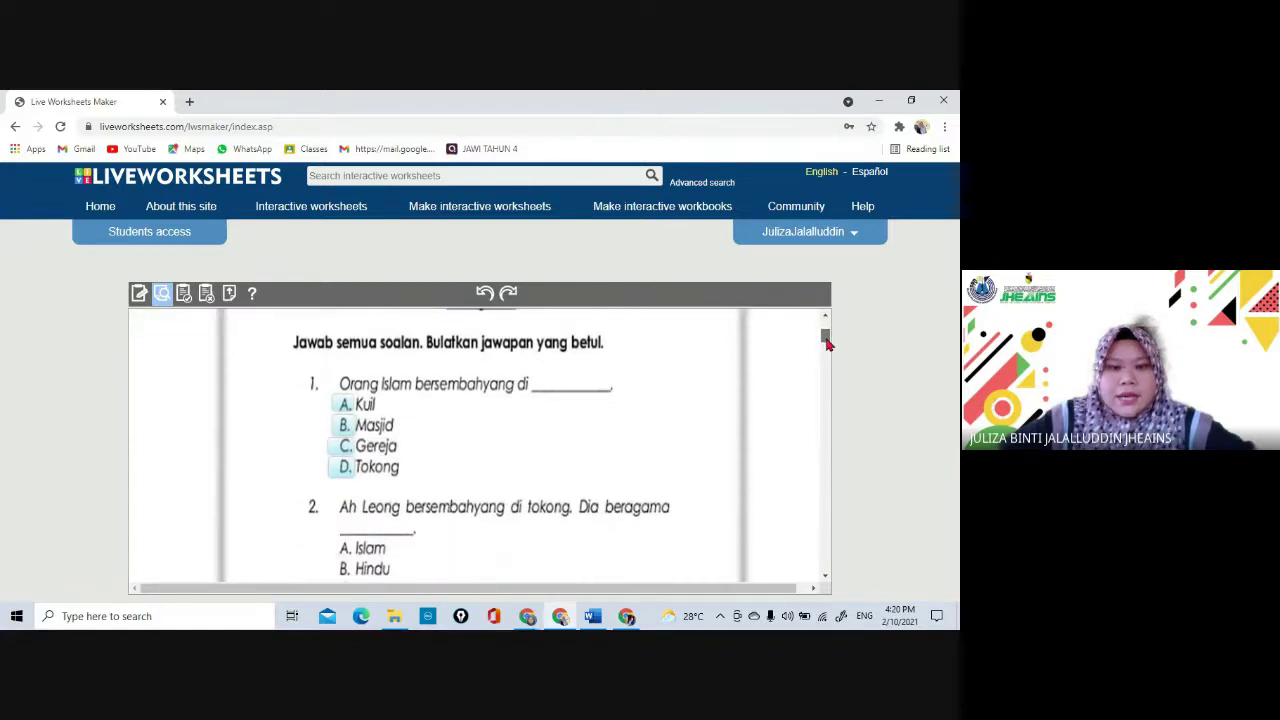
pyautogui.click(349, 428)
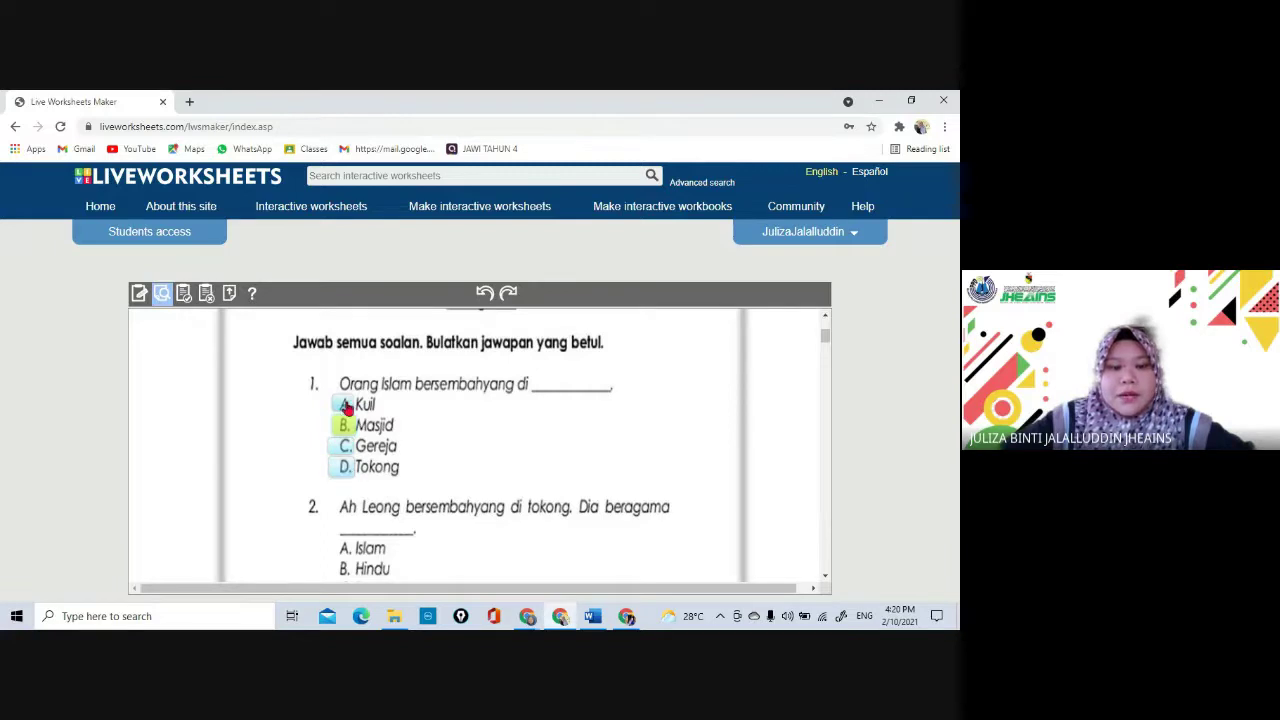
pyautogui.click(345, 405)
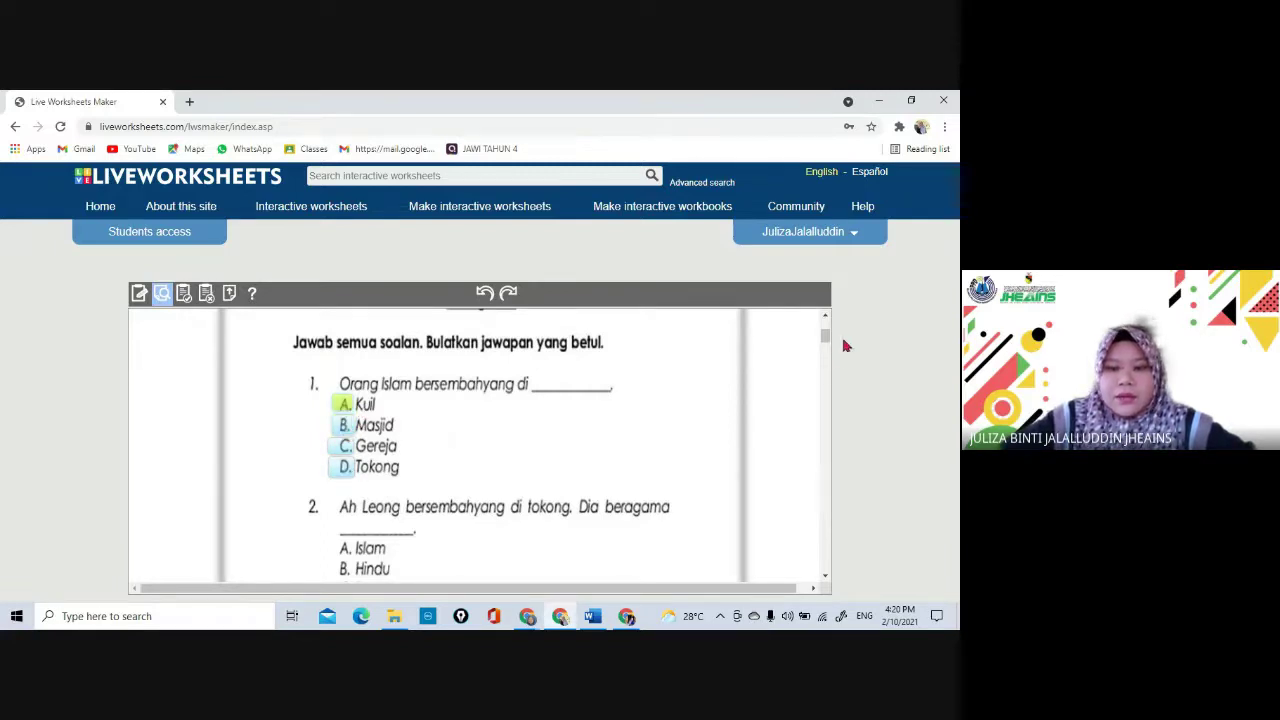
# - Test the matching exercise by joining the letter pairs ت ا, ج ي and ک و to their combined syllables
pyautogui.moveTo(825, 341); pyautogui.dragTo(837, 393)
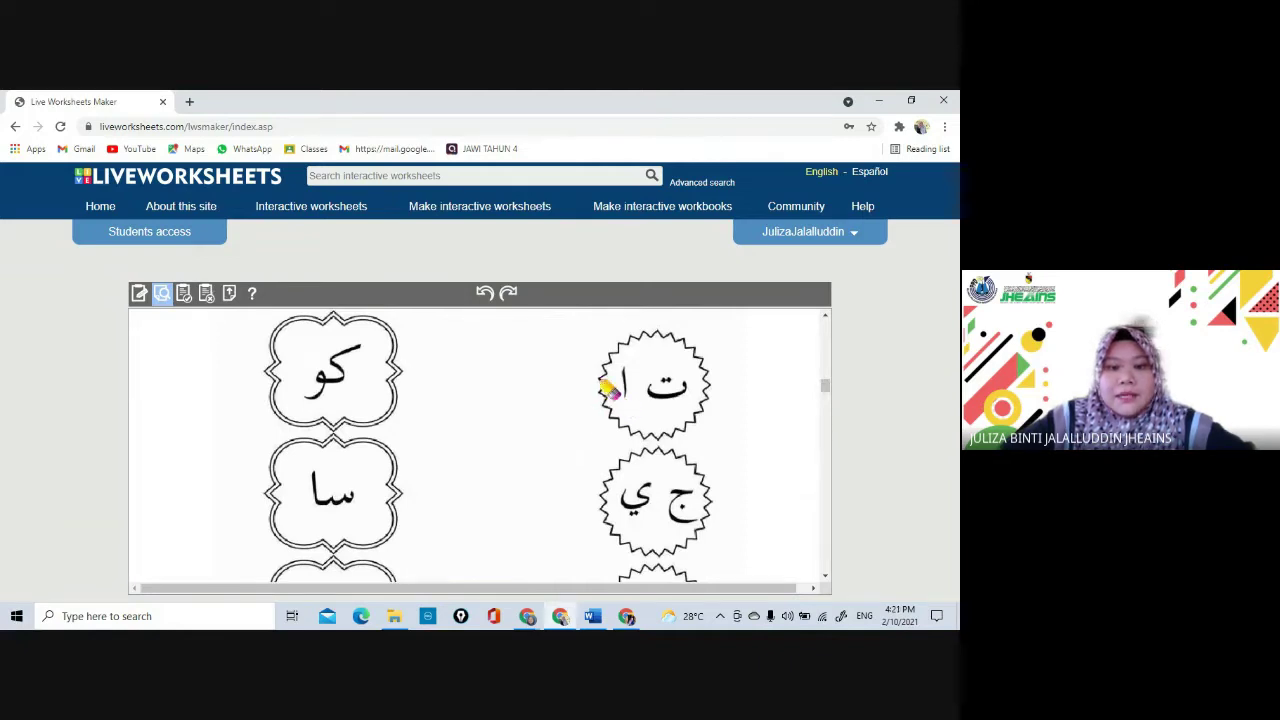
pyautogui.moveTo(608, 380); pyautogui.dragTo(385, 540)
pyautogui.scroll(3, 676, 472)
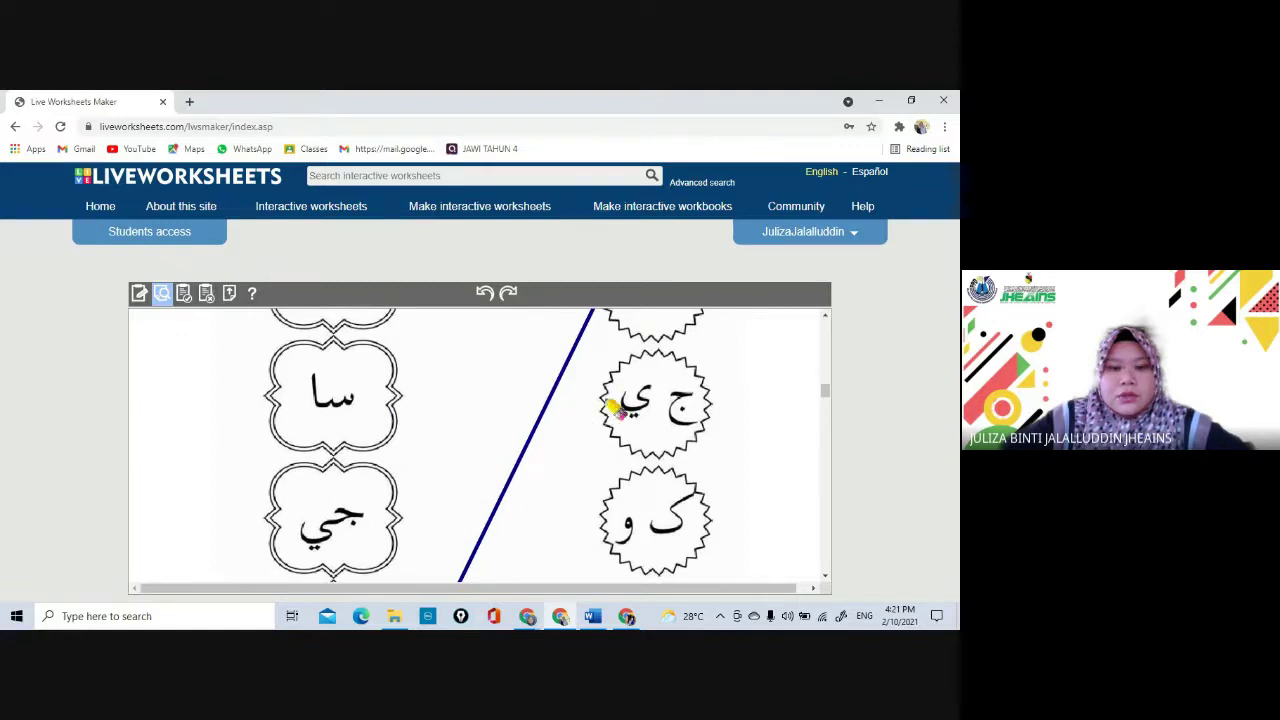
pyautogui.moveTo(607, 404); pyautogui.dragTo(397, 523)
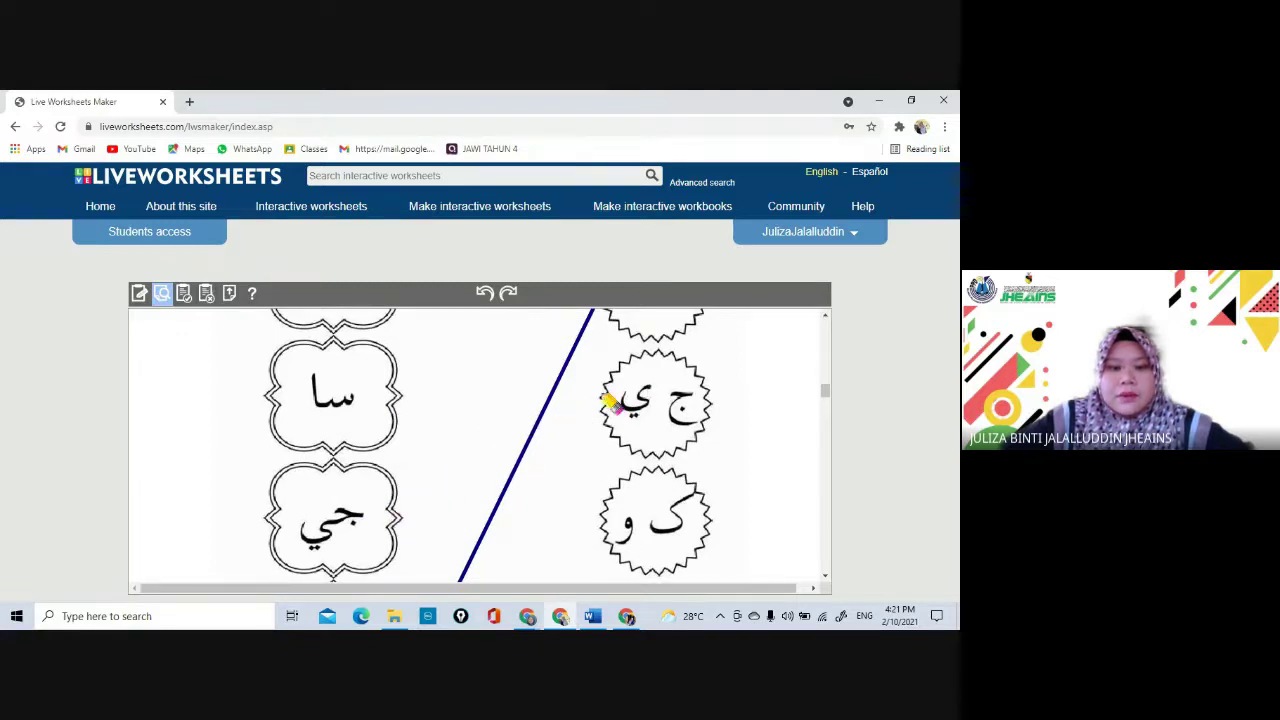
pyautogui.moveTo(623, 400); pyautogui.dragTo(391, 530)
pyautogui.moveTo(620, 520); pyautogui.dragTo(380, 345)
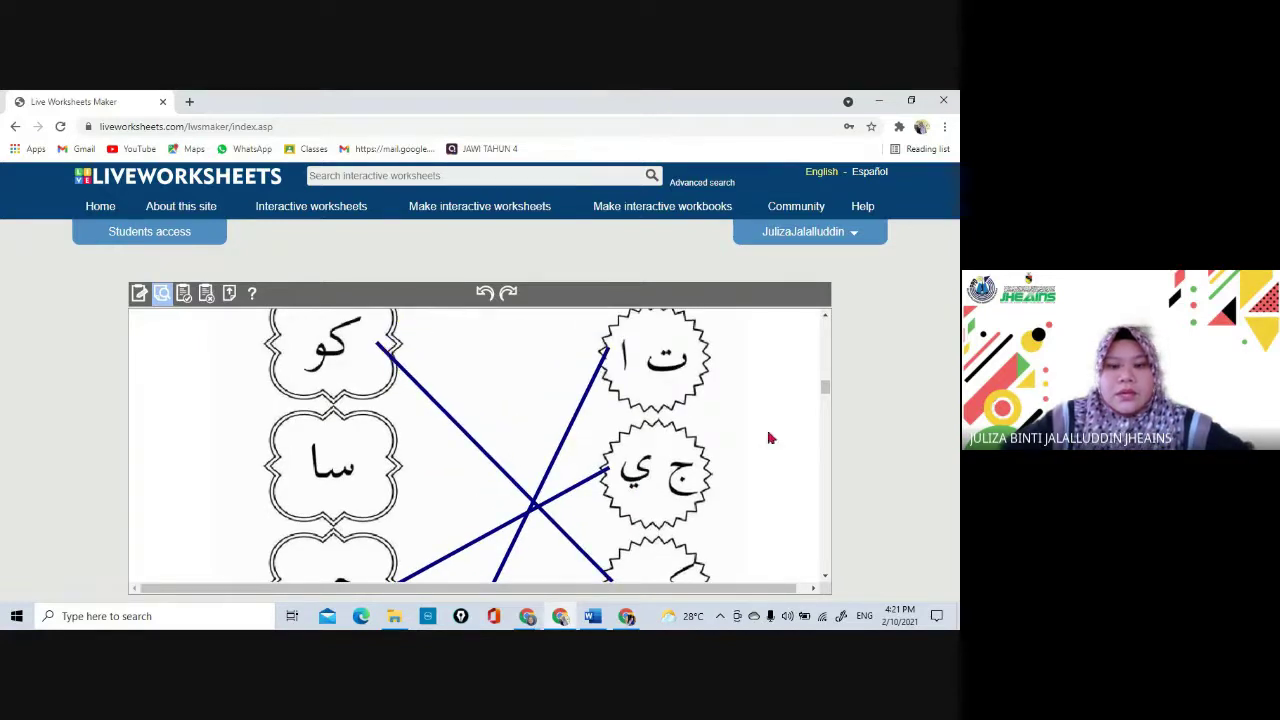
# - Test the drag-and-drop exercise by placing دا in the blank under the dice and اي in the blank under the woman
pyautogui.moveTo(826, 388); pyautogui.dragTo(824, 430)
pyautogui.moveTo(824, 433); pyautogui.dragTo(825, 438)
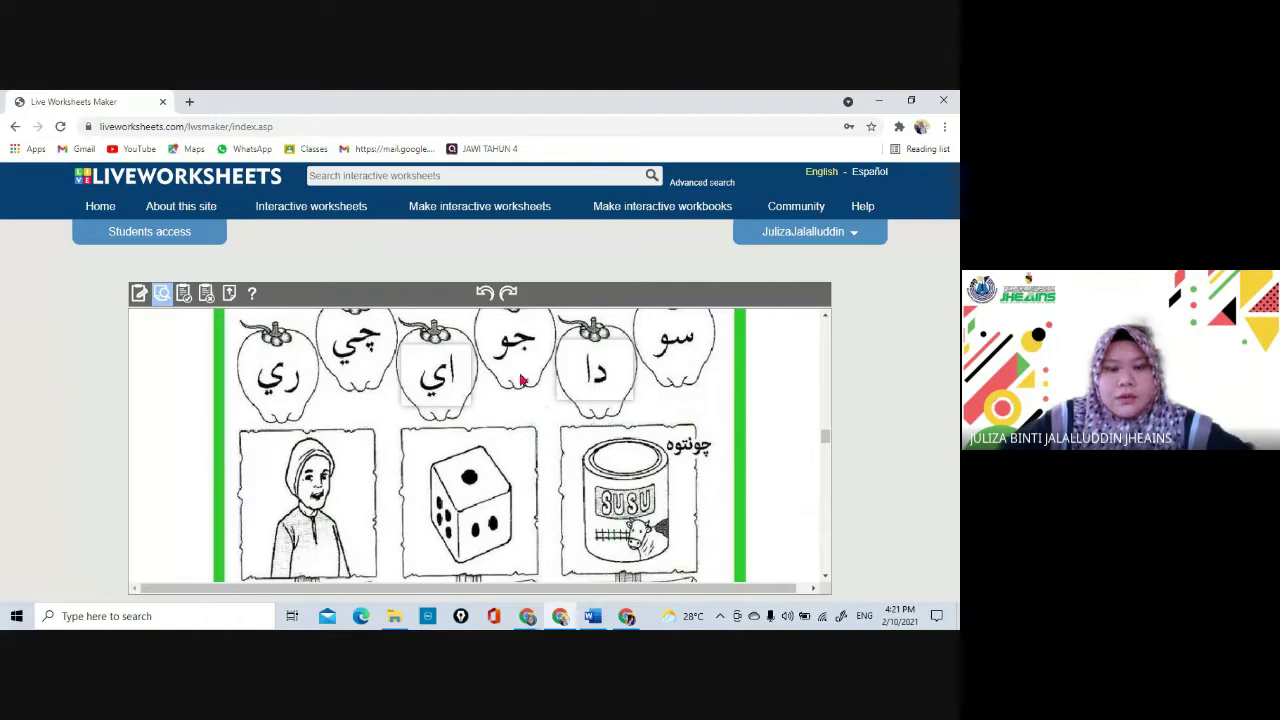
pyautogui.scroll(-1, 826, 440)
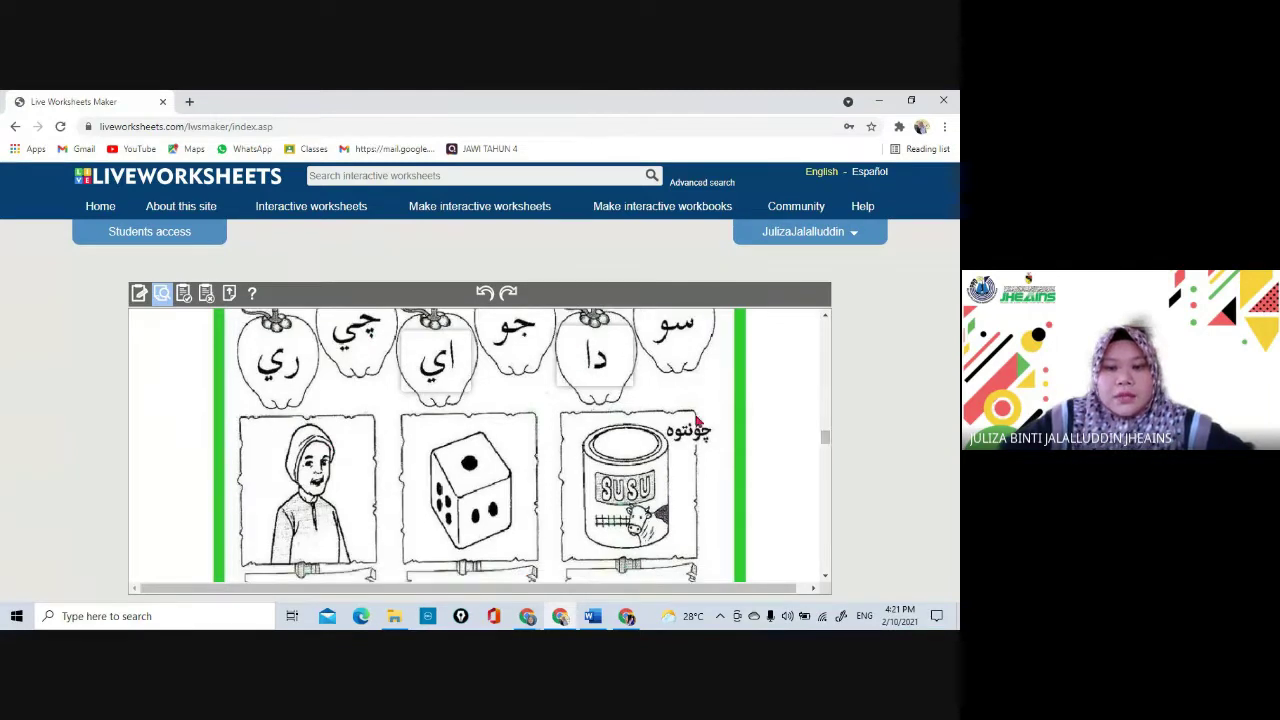
pyautogui.moveTo(596, 360); pyautogui.dragTo(500, 545)
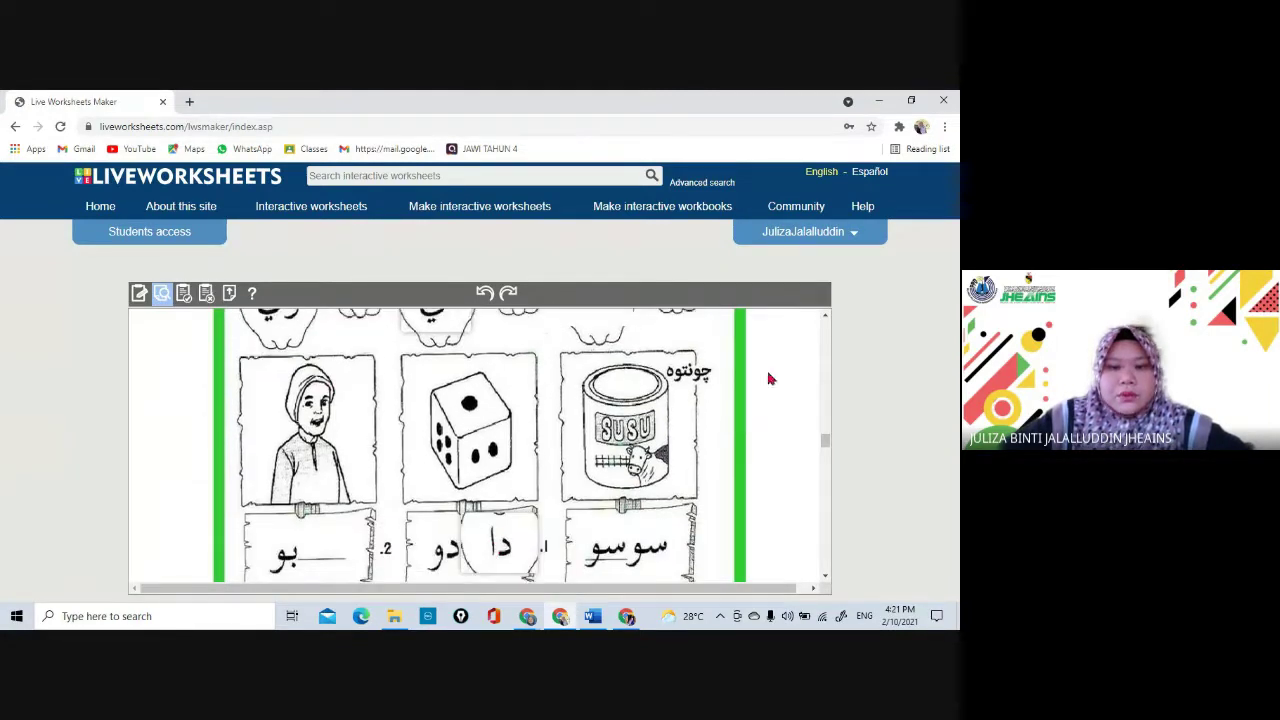
pyautogui.moveTo(451, 323); pyautogui.dragTo(338, 550)
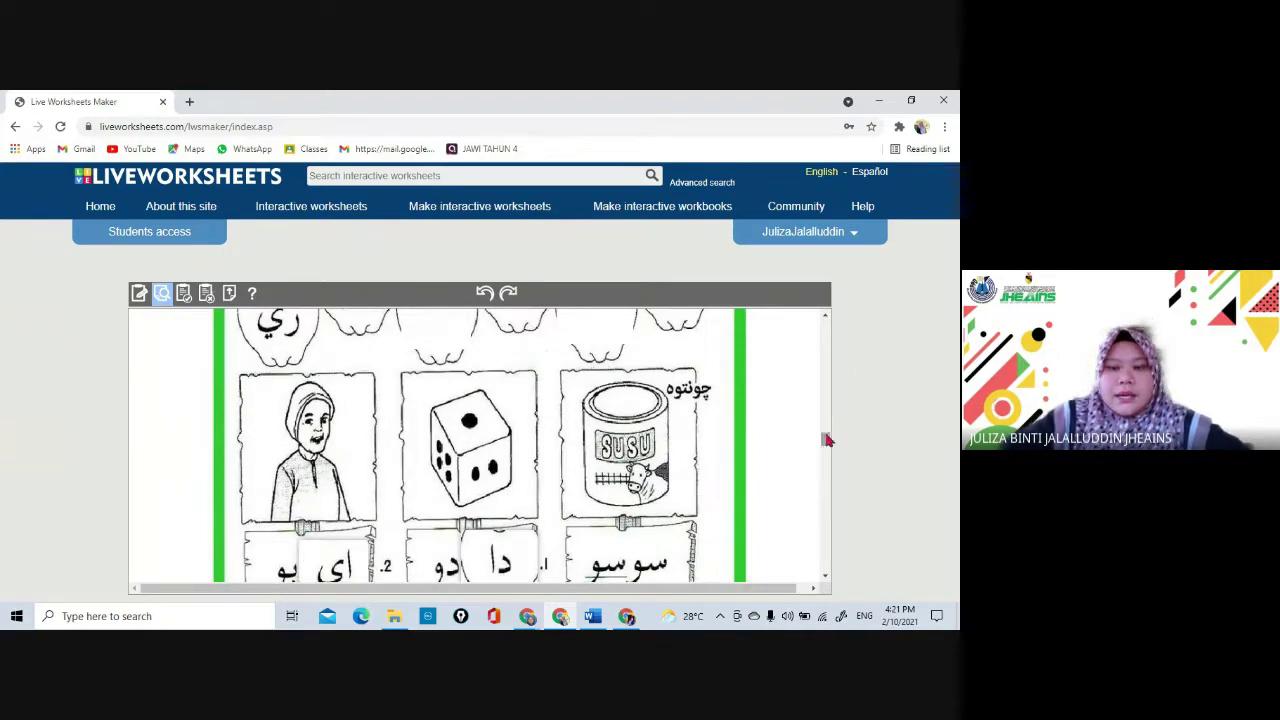
# - Review the word search grid and the filled syllable blanks in the worksheet preview
pyautogui.moveTo(826, 440); pyautogui.dragTo(826, 497)
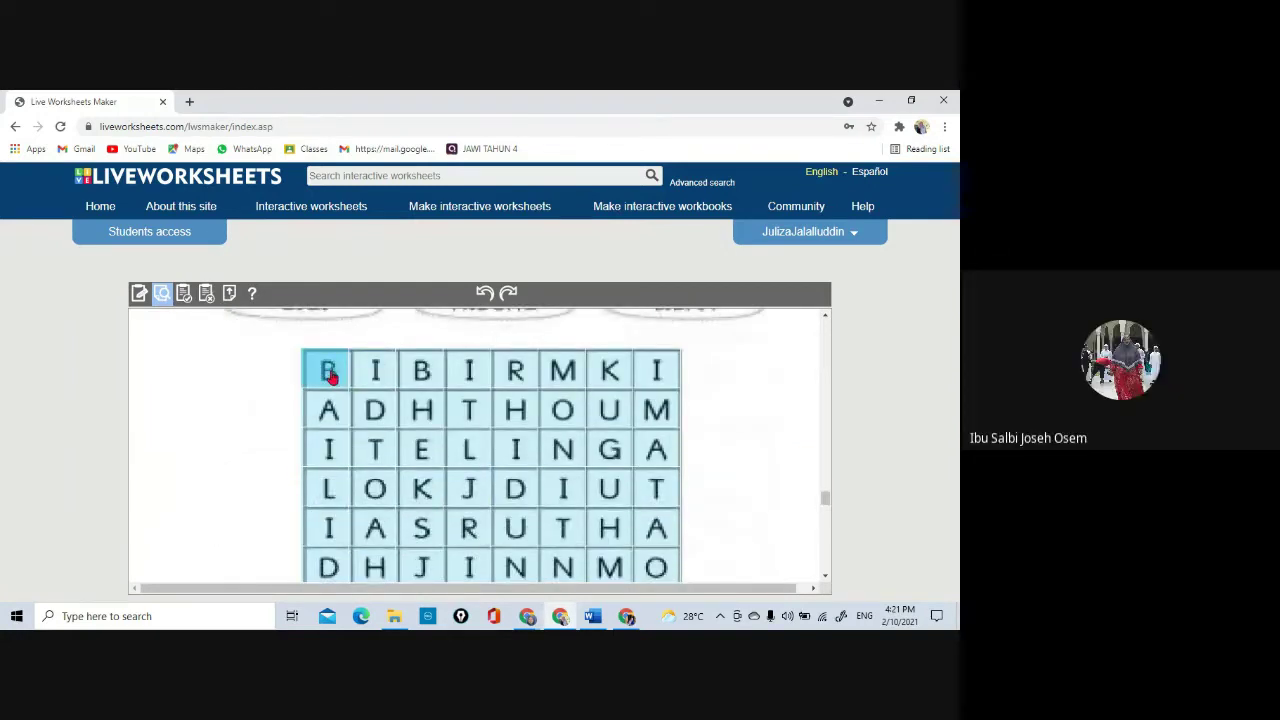
pyautogui.moveTo(826, 497)
pyautogui.mouseDown()
pyautogui.moveTo(826, 537)
pyautogui.moveTo(826, 498)
pyautogui.mouseUp()
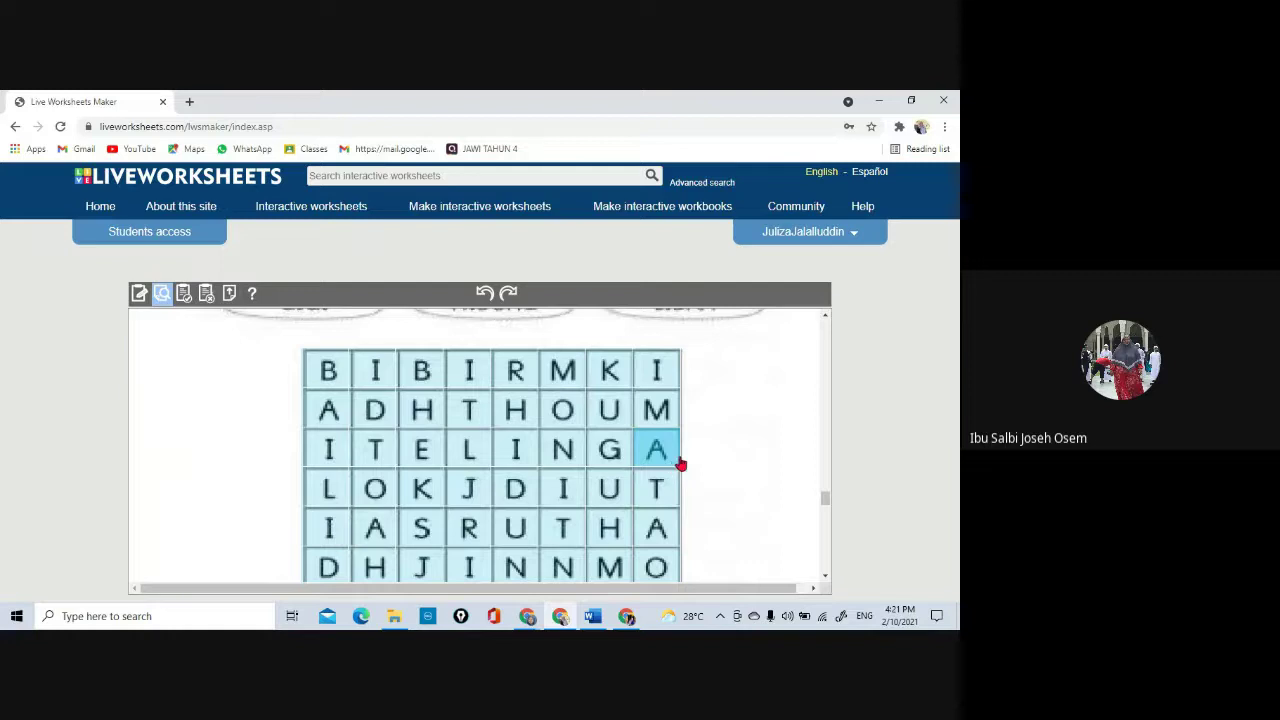
pyautogui.moveTo(824, 499); pyautogui.dragTo(826, 434)
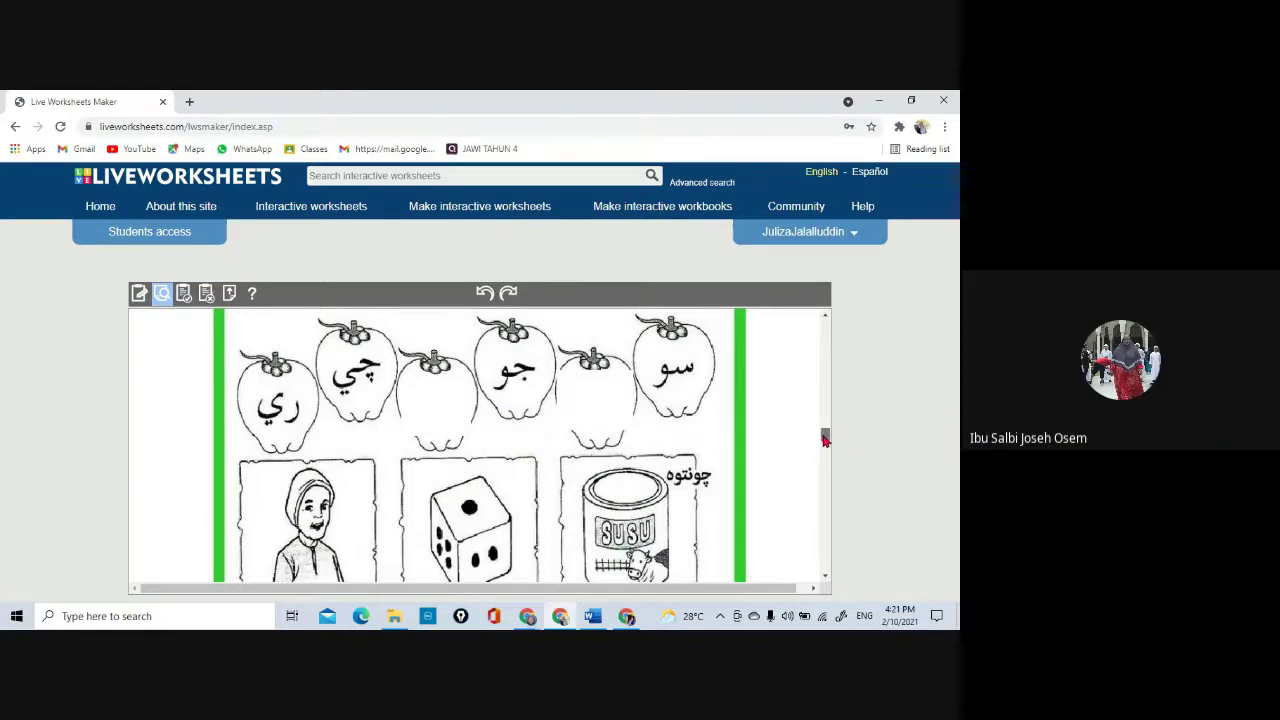
pyautogui.moveTo(825, 440); pyautogui.dragTo(825, 443)
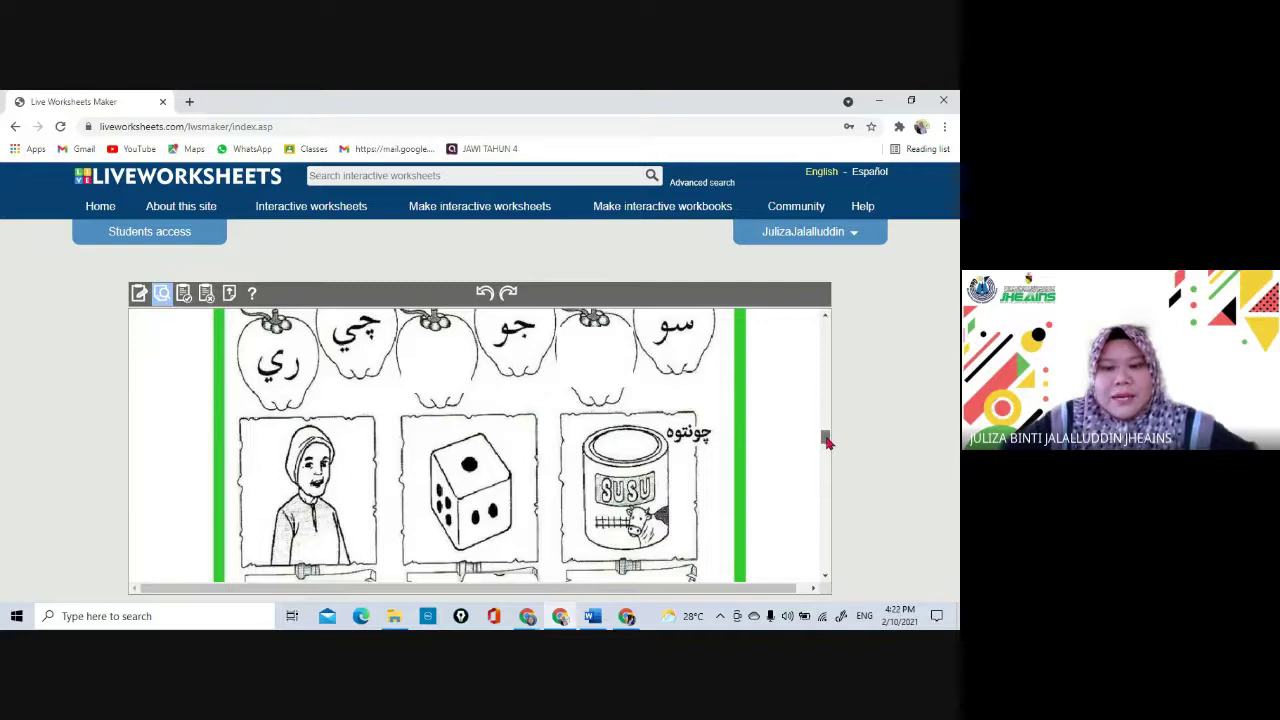
pyautogui.moveTo(826, 440); pyautogui.dragTo(826, 451)
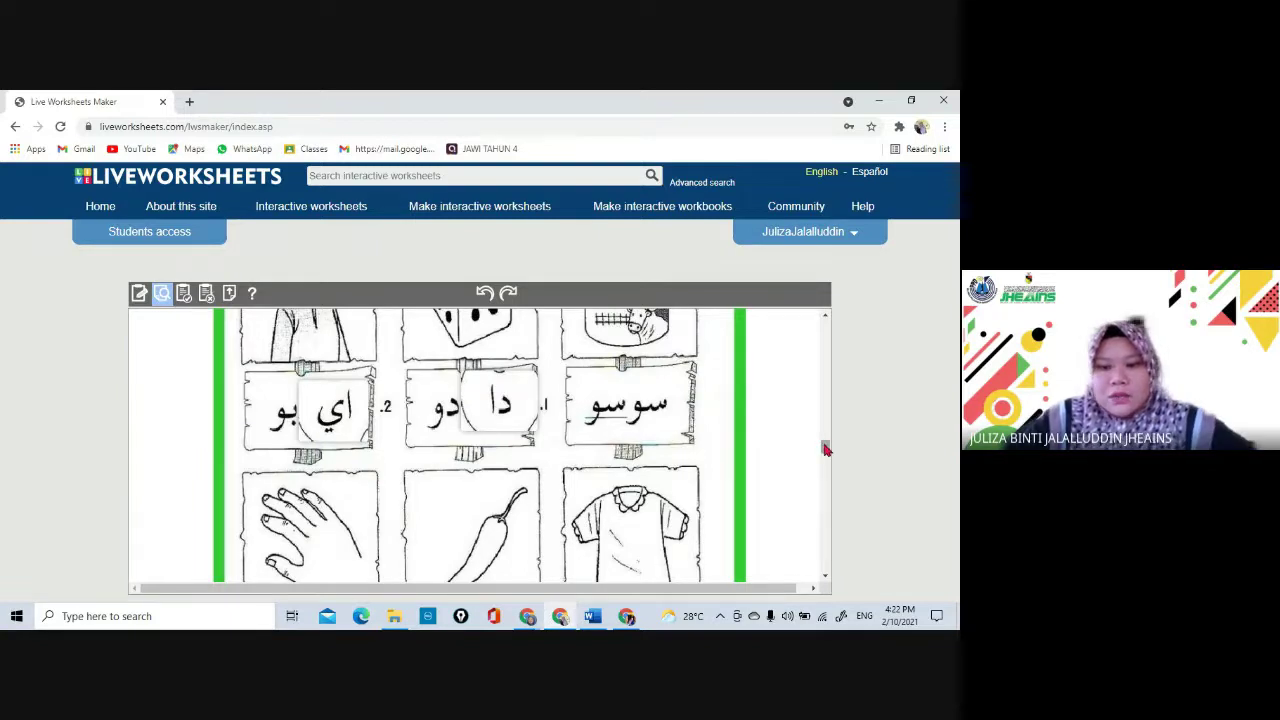
pyautogui.moveTo(825, 450); pyautogui.dragTo(826, 486)
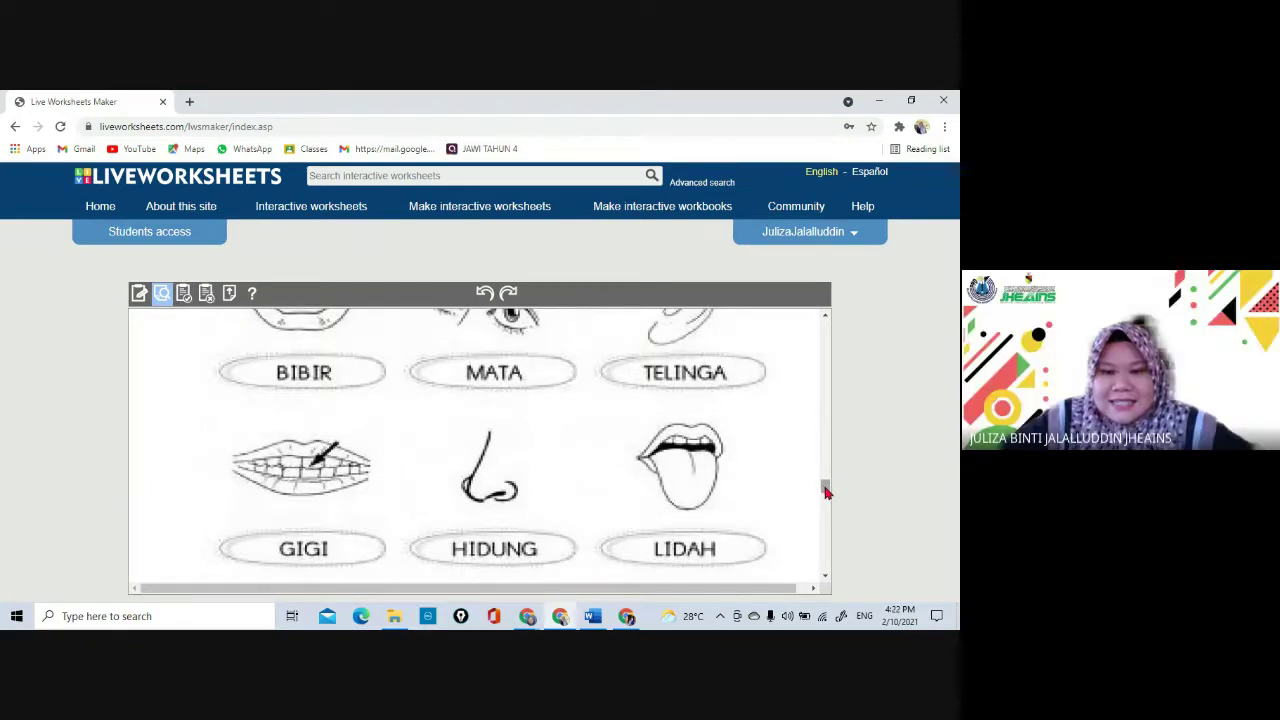
# - Test the word search in the preview by marking BIBIR, MATA, LIDAH and GIGI
pyautogui.moveTo(825, 487); pyautogui.dragTo(826, 497)
pyautogui.moveTo(320, 352); pyautogui.dragTo(517, 355)
pyautogui.moveTo(656, 395); pyautogui.dragTo(655, 514)
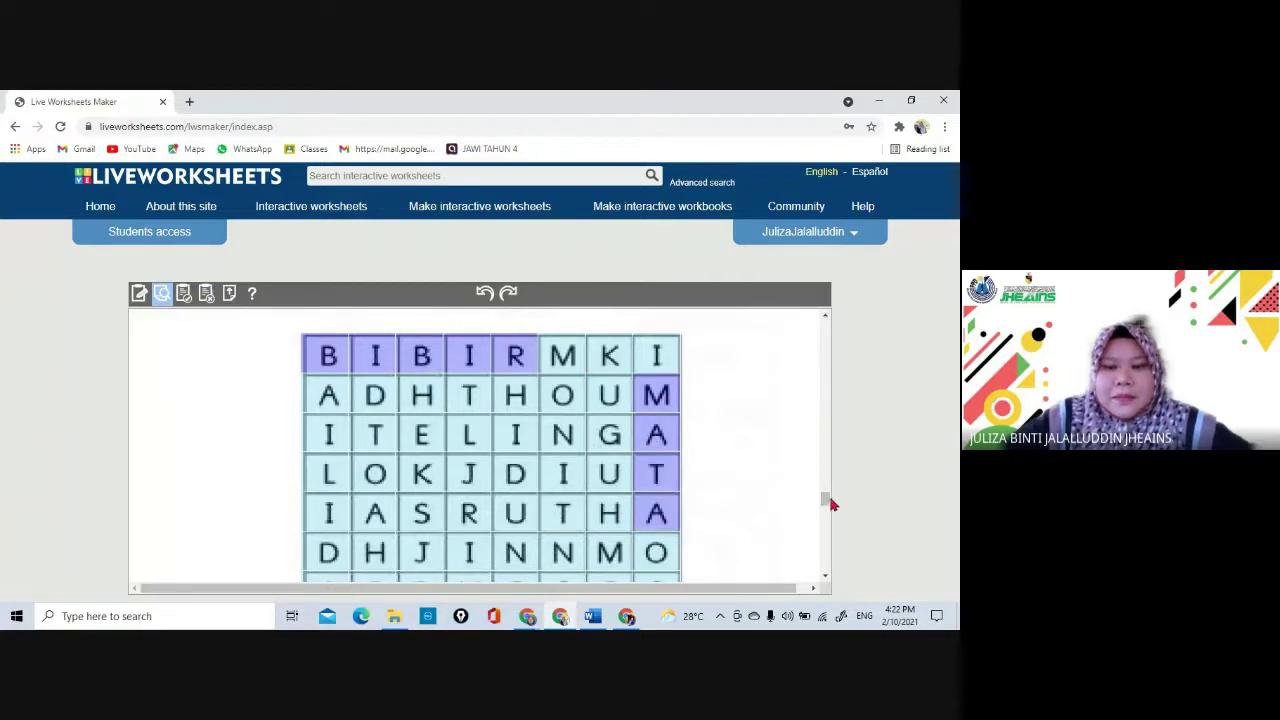
pyautogui.moveTo(827, 500); pyautogui.dragTo(826, 507)
pyautogui.moveTo(328, 345); pyautogui.dragTo(332, 493)
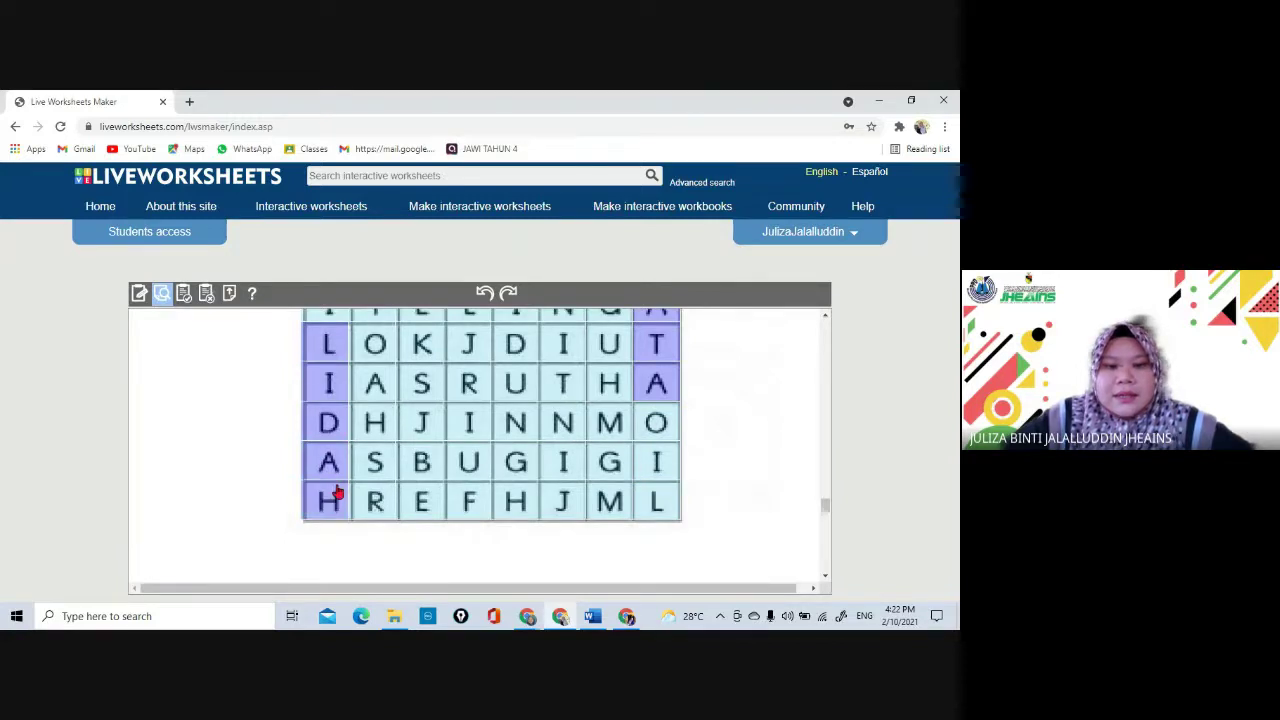
pyautogui.moveTo(652, 462); pyautogui.dragTo(517, 462)
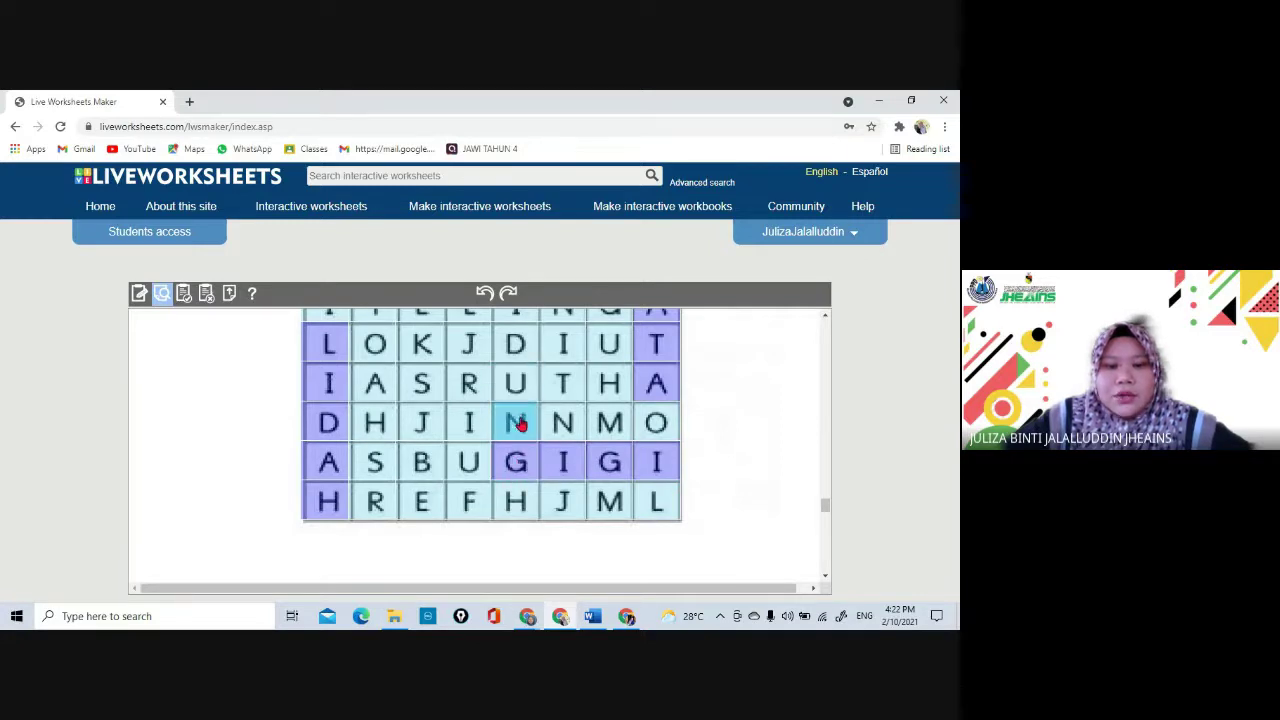
# - Mark the letters N, U and D above the G of GIGI in the word search for HIDUNG
pyautogui.click(517, 424)
pyautogui.scroll(2, 829, 505)
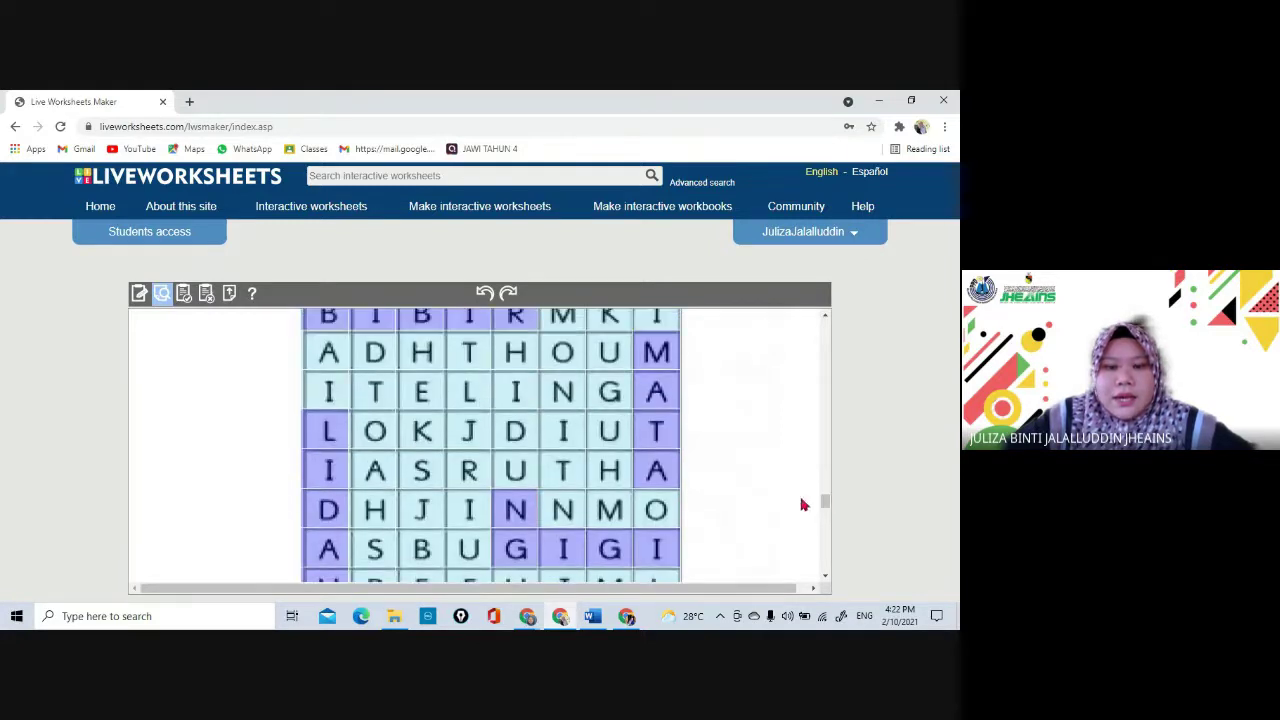
pyautogui.click(518, 467)
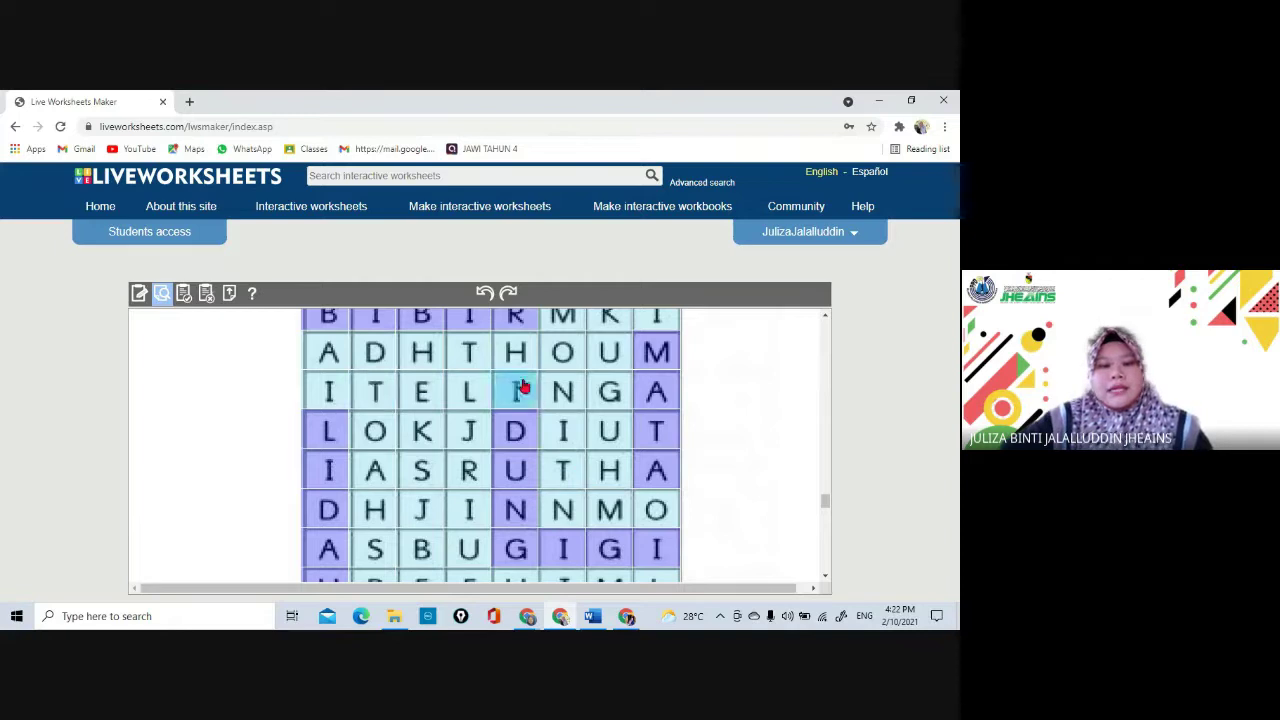
# - Finish the worksheet in the preview to have the test answers checked
pyautogui.scroll(-5, 460, 437)
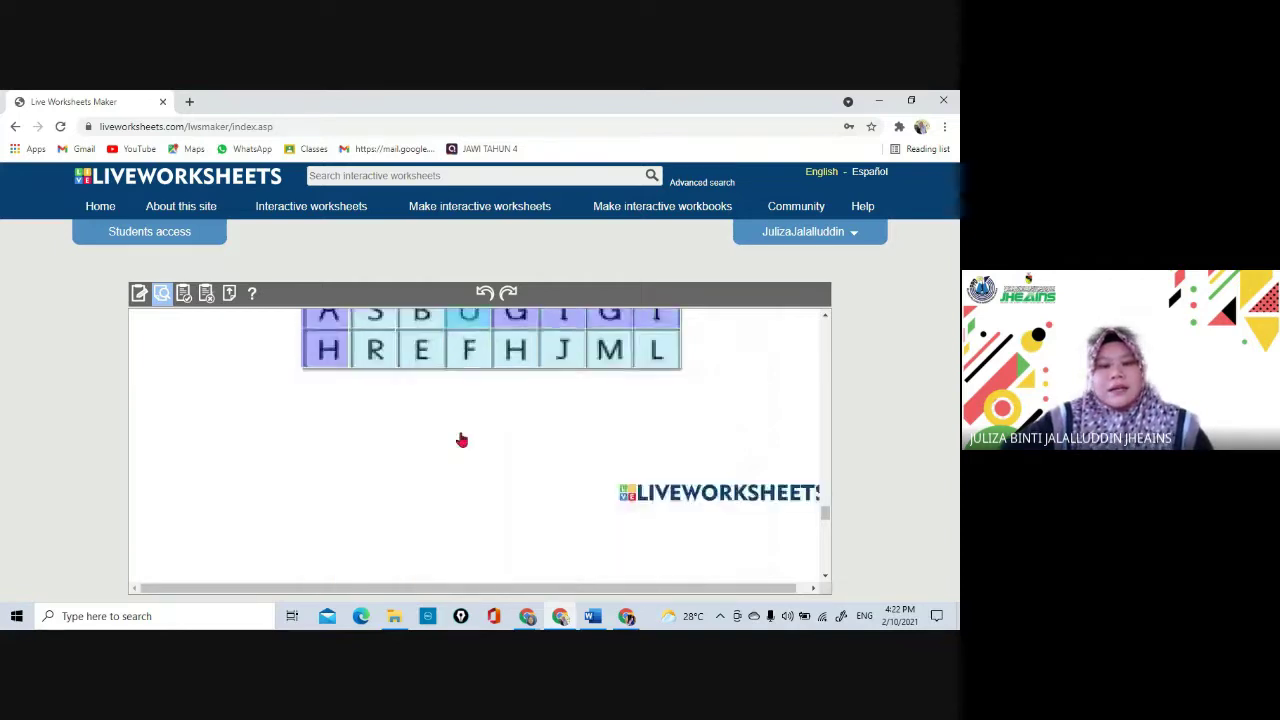
pyautogui.scroll(-3, 460, 437)
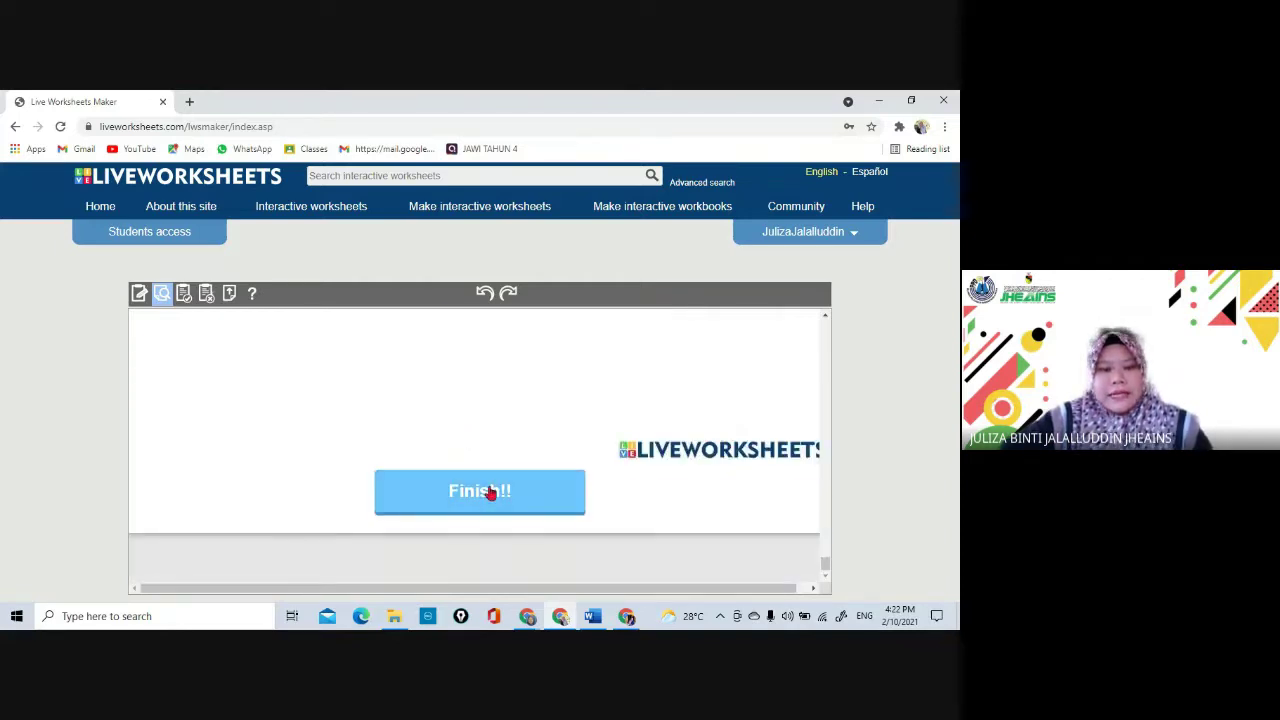
pyautogui.click(490, 493)
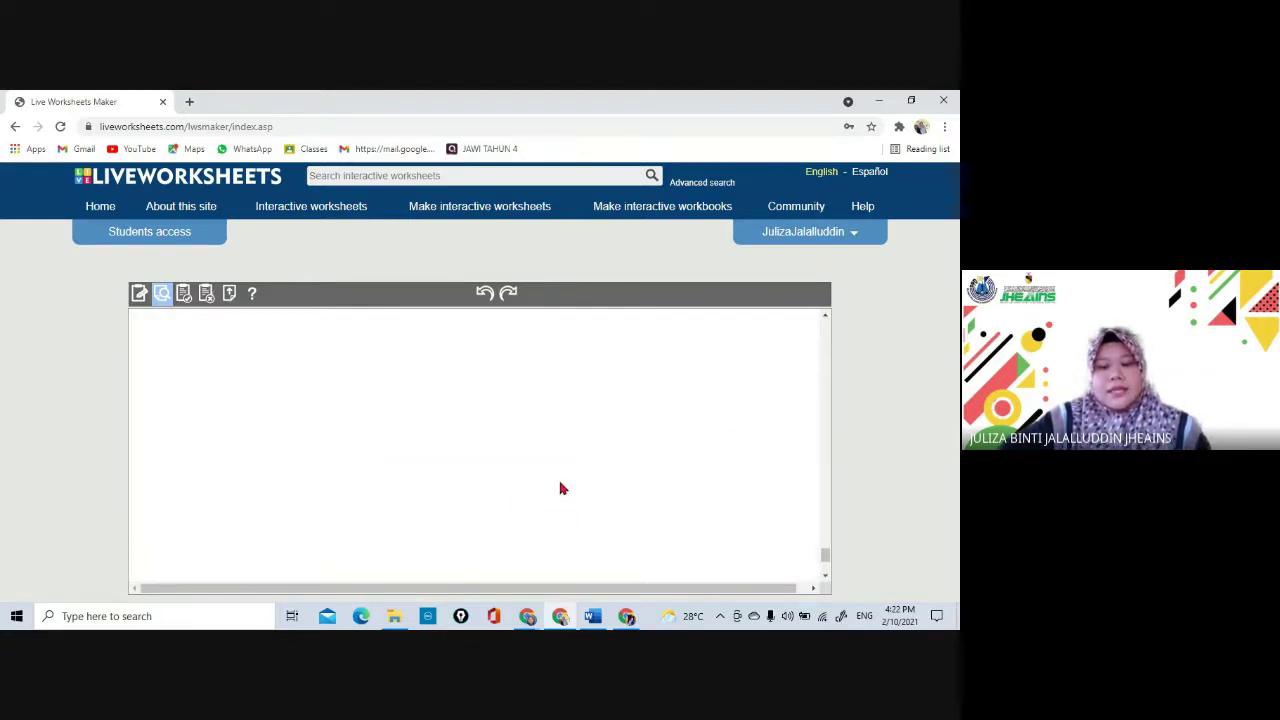
# - Review the checked answers of the word search and of the drag-and-drop syllable exercise
pyautogui.scroll(3, 560, 488)
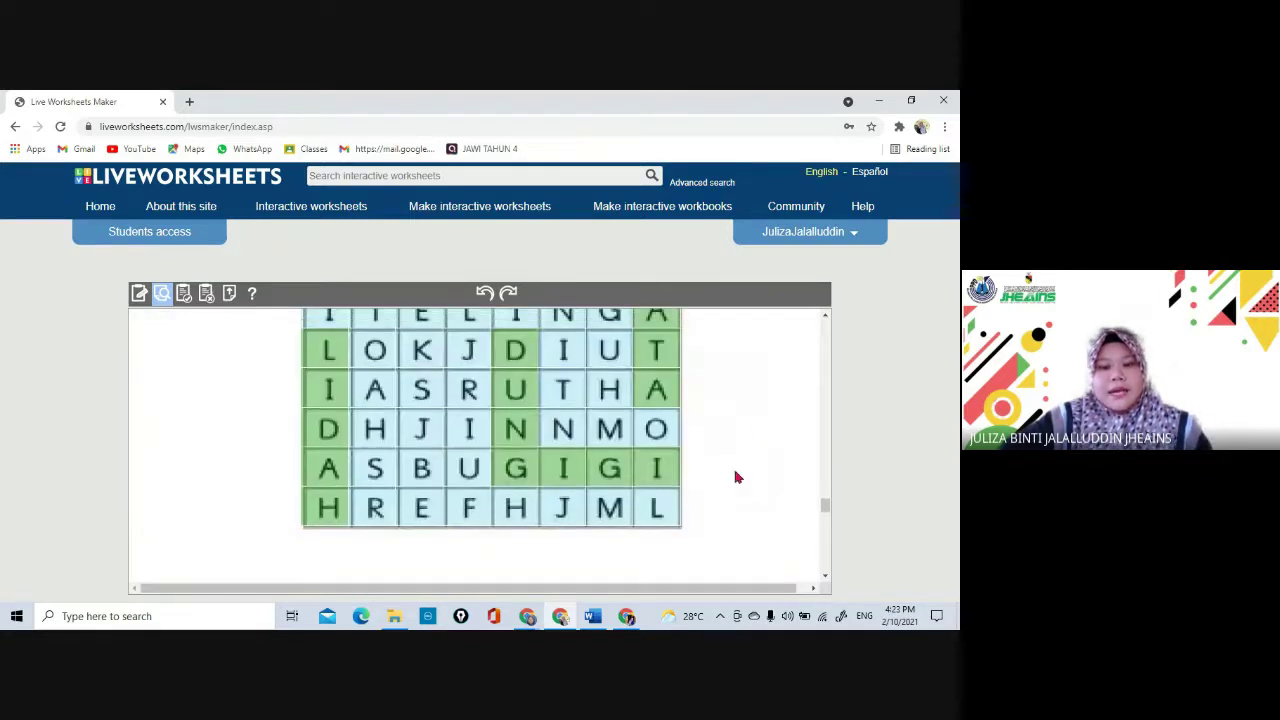
pyautogui.click(825, 318)
pyautogui.click(825, 318)
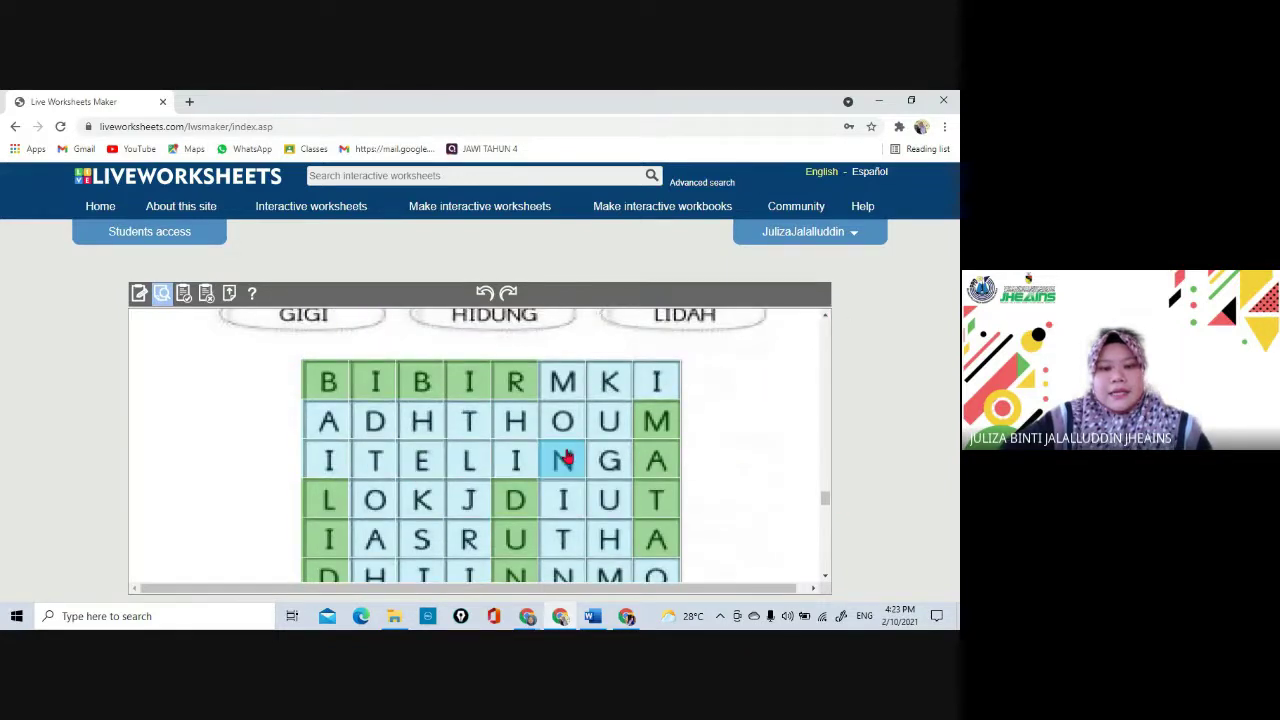
pyautogui.click(825, 318)
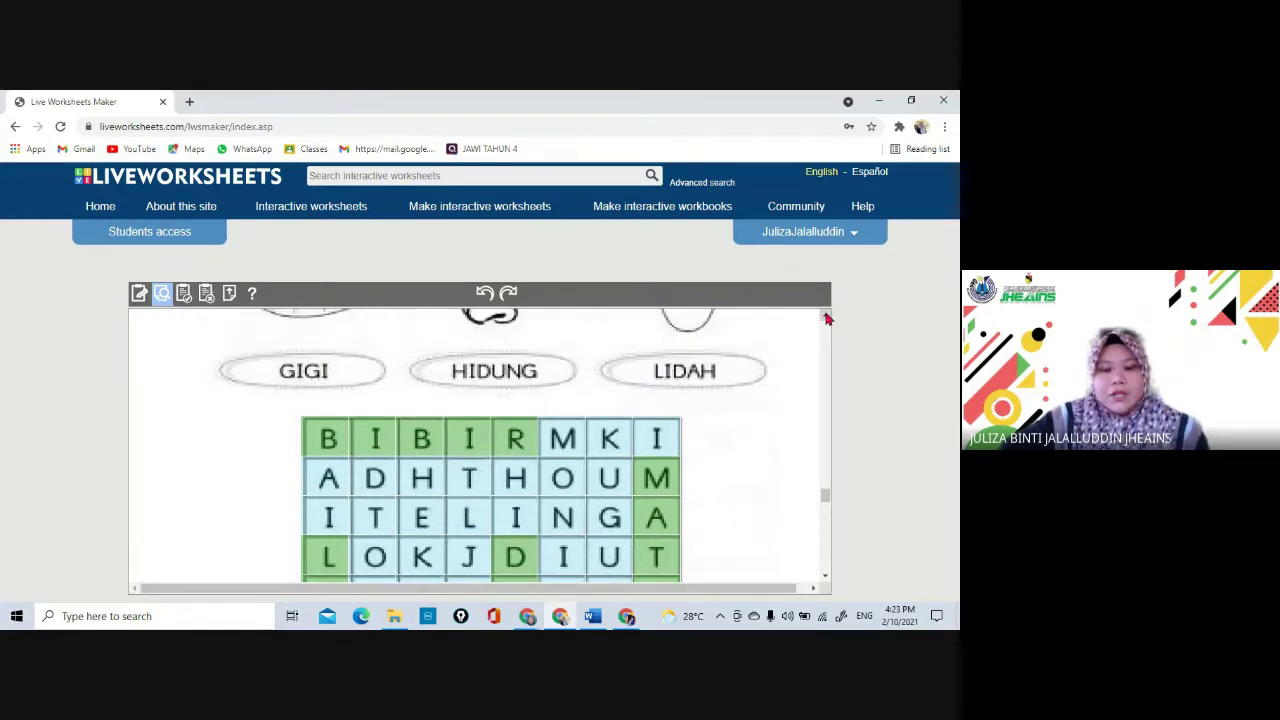
pyautogui.click(826, 317)
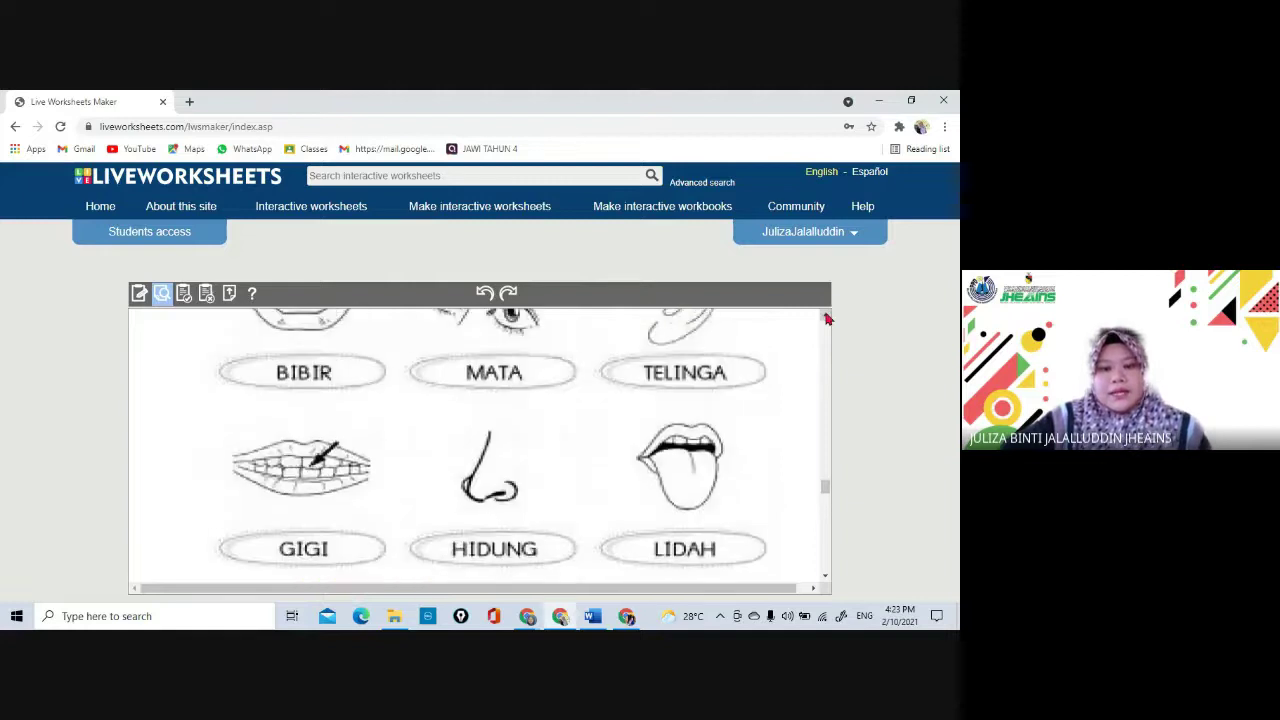
pyautogui.click(826, 317)
pyautogui.click(826, 317)
pyautogui.click(826, 317)
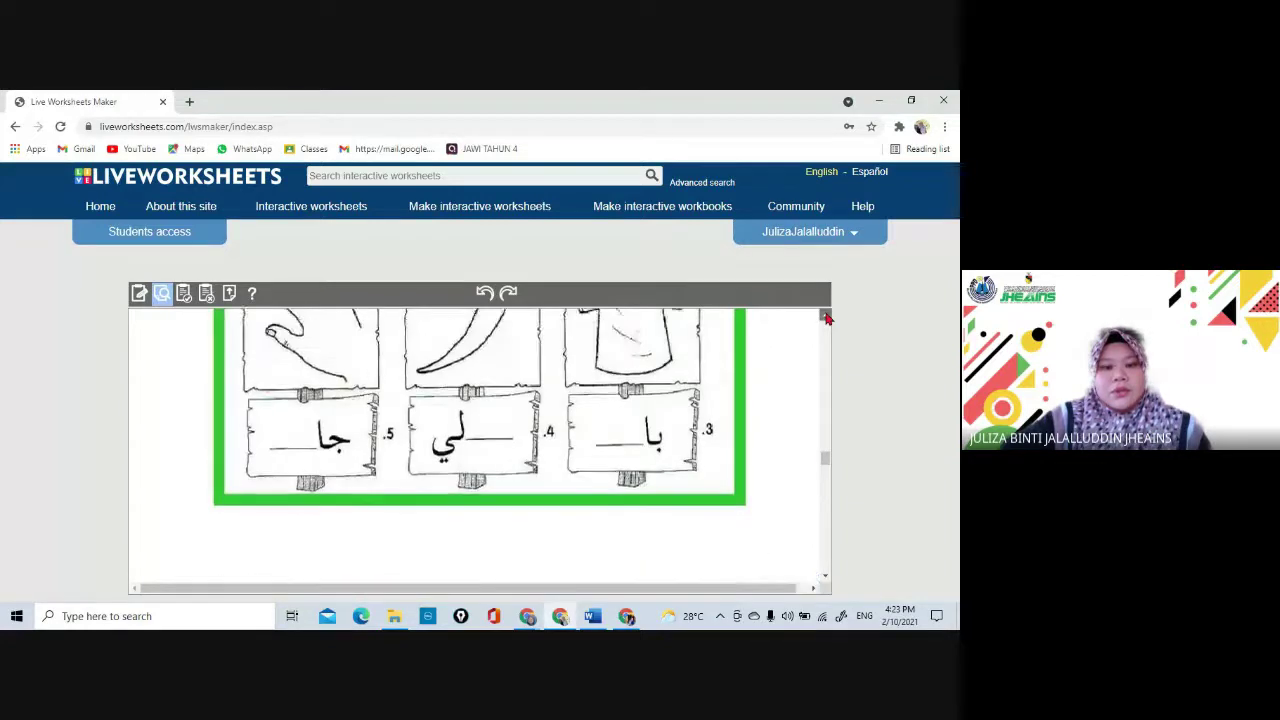
pyautogui.click(826, 317)
pyautogui.click(826, 317)
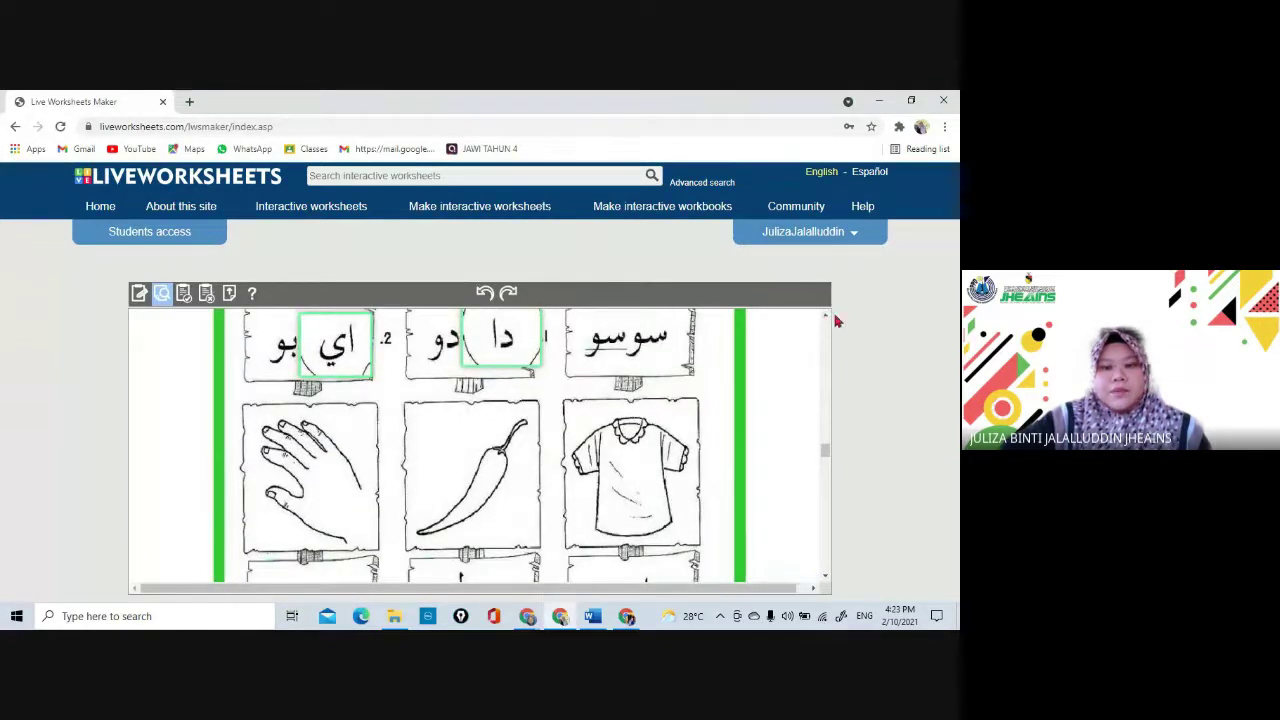
pyautogui.click(827, 317)
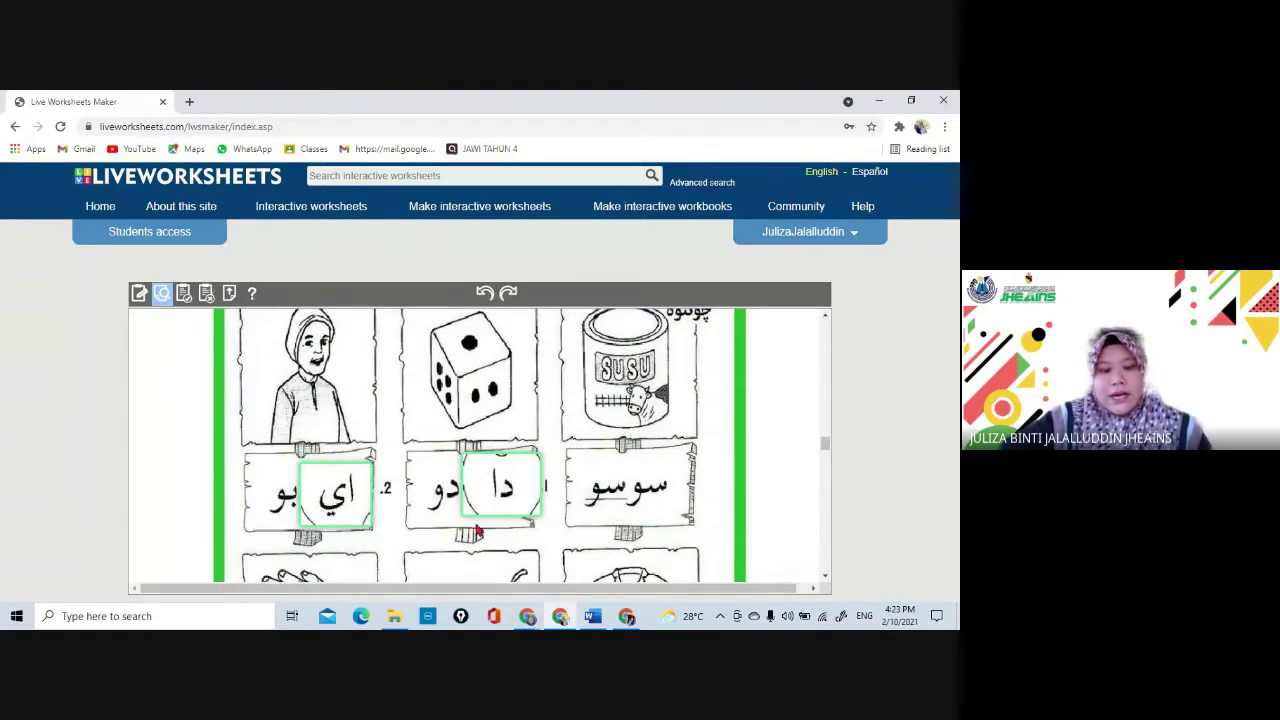
# - Review the checked joins of the matching exercise, the multiple-choice answer in Bahagian A and the overall score
pyautogui.click(825, 317)
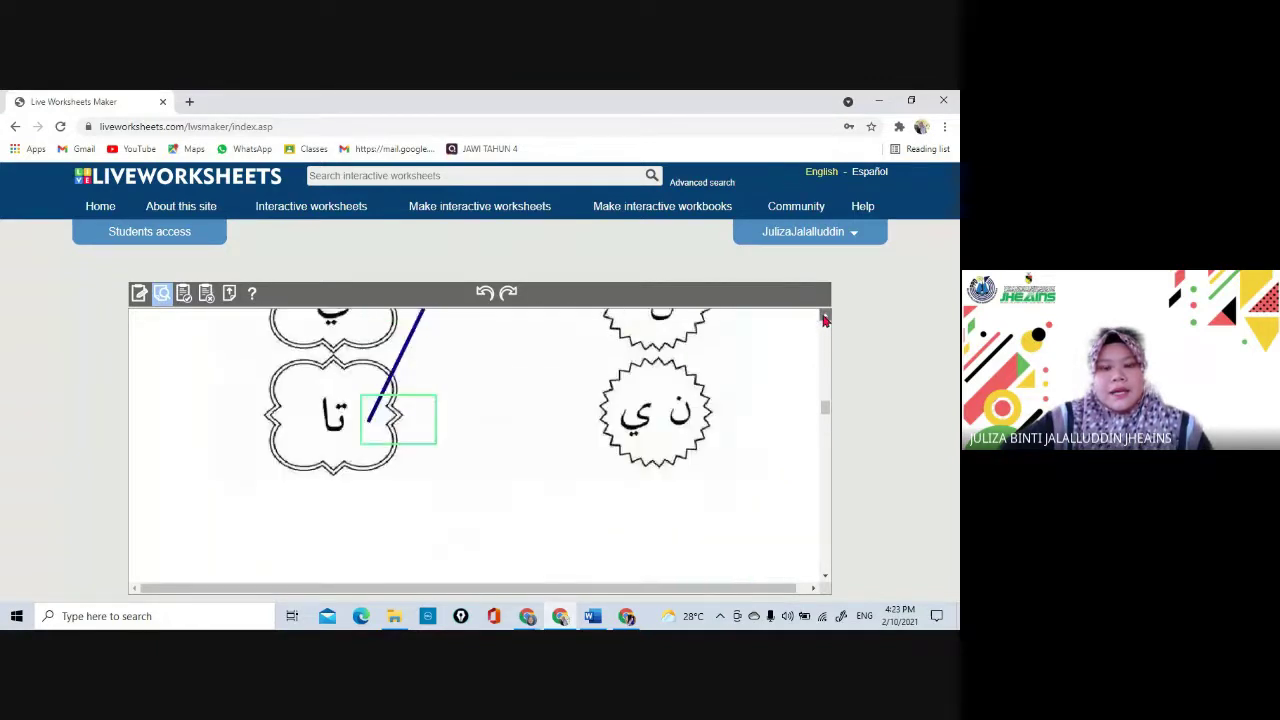
pyautogui.click(825, 317)
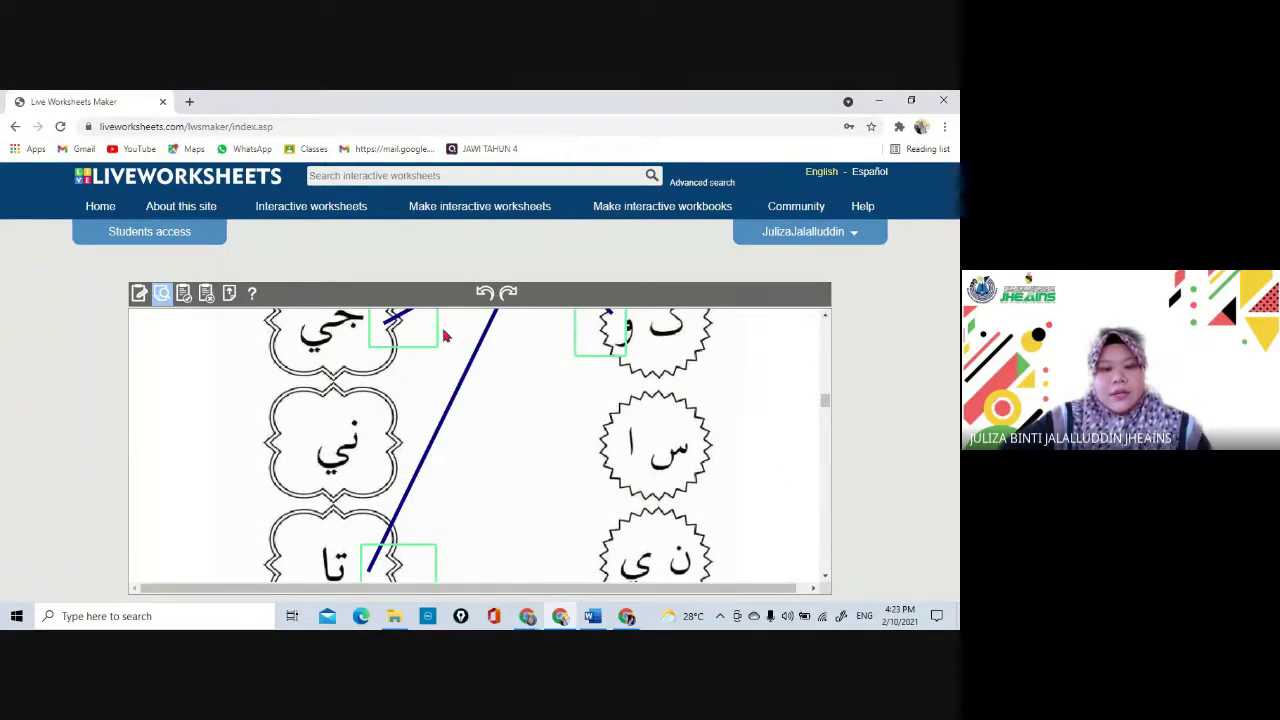
pyautogui.click(825, 317)
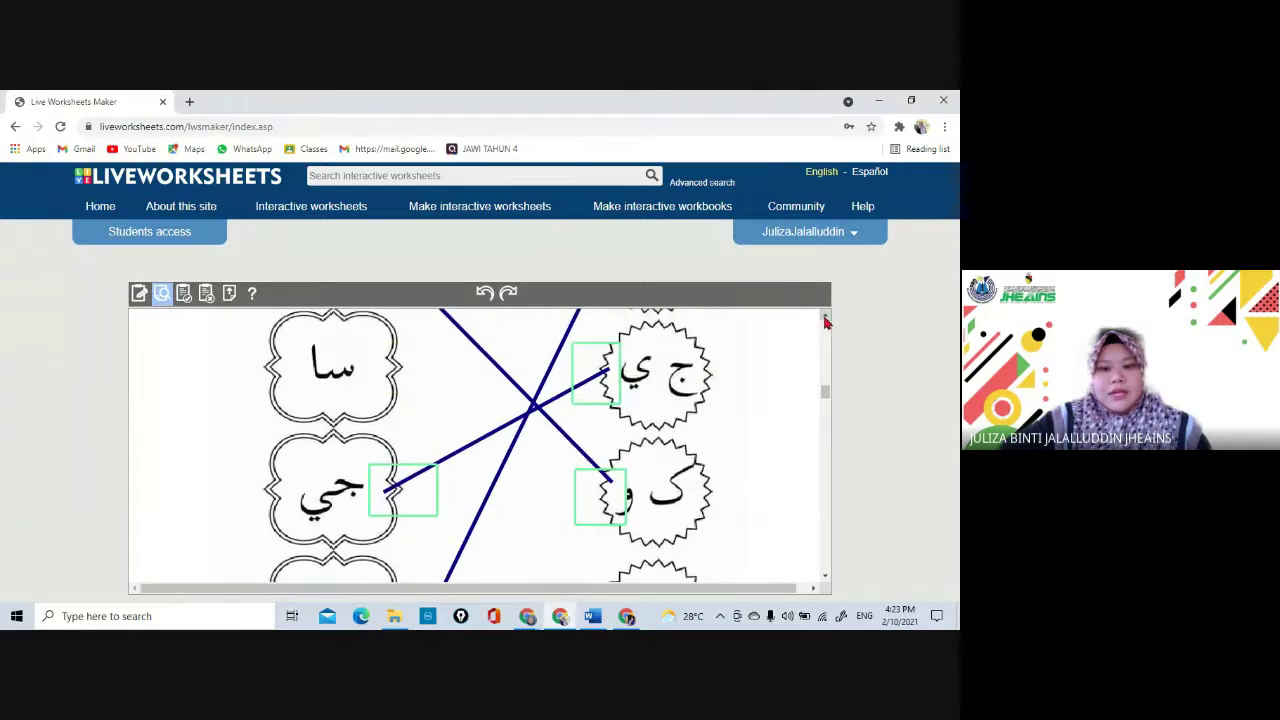
pyautogui.click(825, 317)
pyautogui.click(825, 317)
pyautogui.click(825, 317)
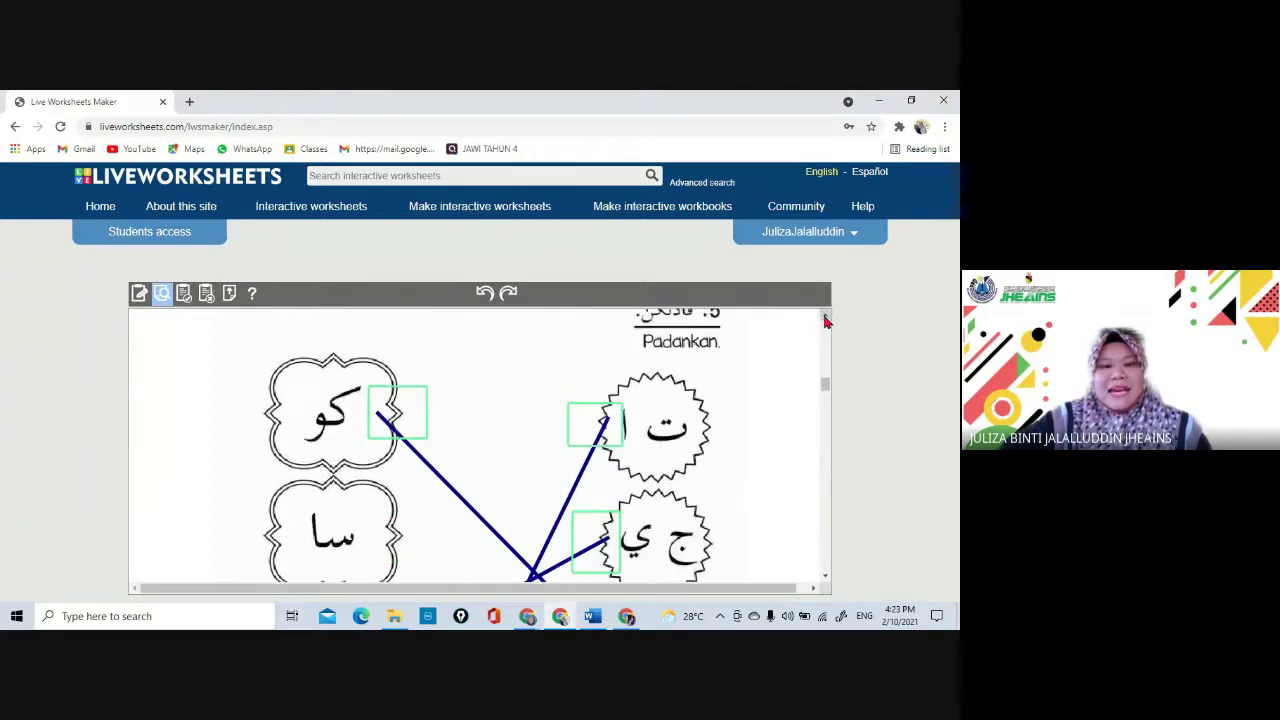
pyautogui.click(825, 317)
pyautogui.click(825, 317)
pyautogui.click(825, 317)
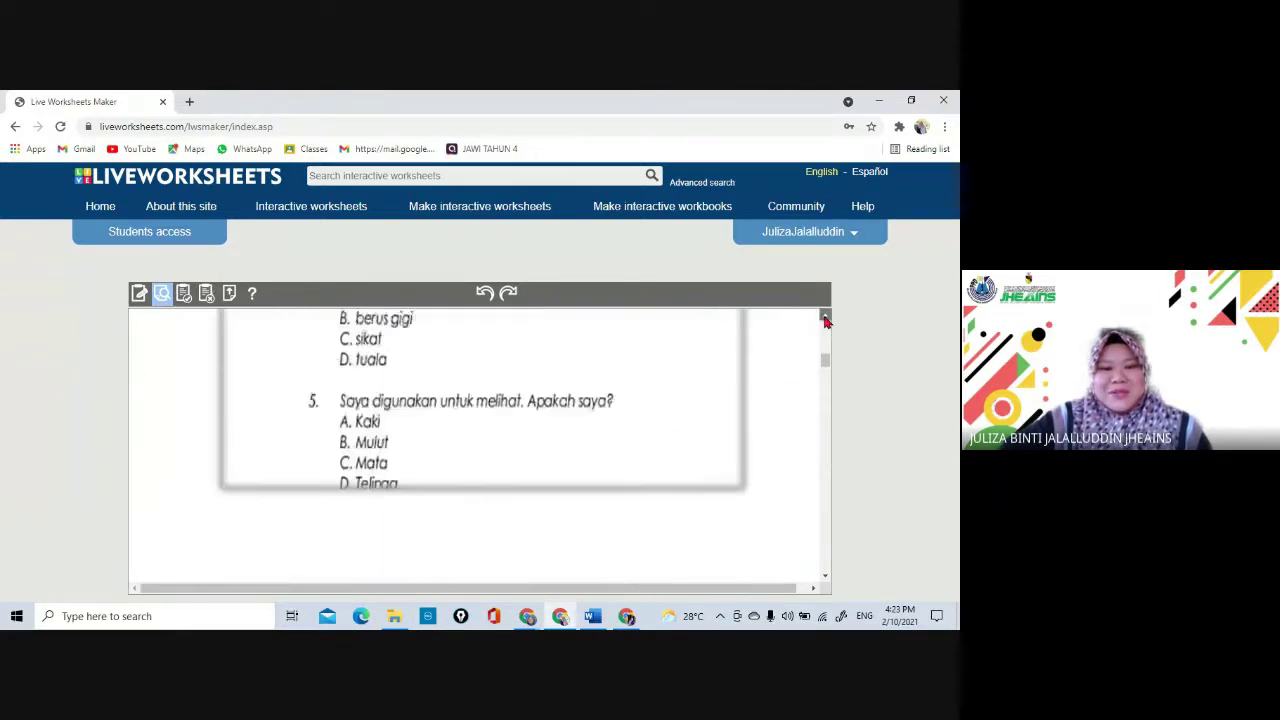
pyautogui.click(825, 317)
pyautogui.click(825, 317)
pyautogui.click(825, 317)
pyautogui.click(825, 317)
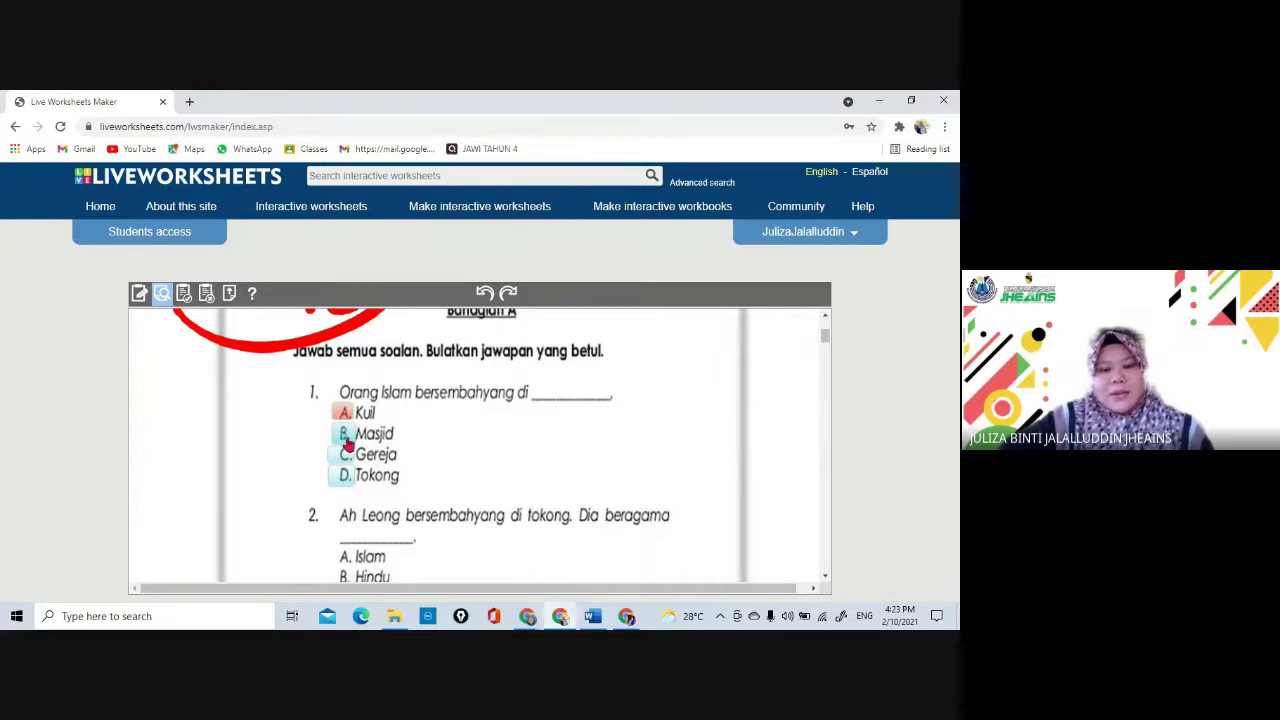
pyautogui.scroll(2, 338, 442)
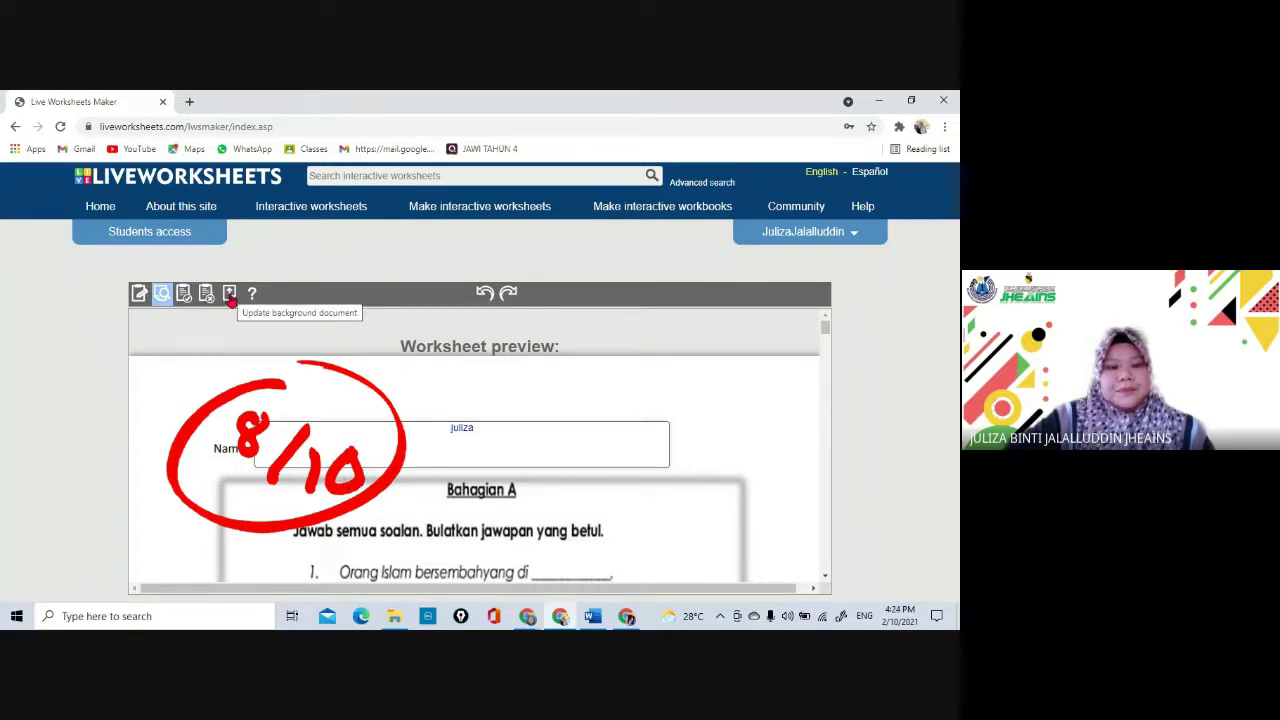
# - Look at the page for updating the background document and return to editing the worksheet
pyautogui.click(229, 294)
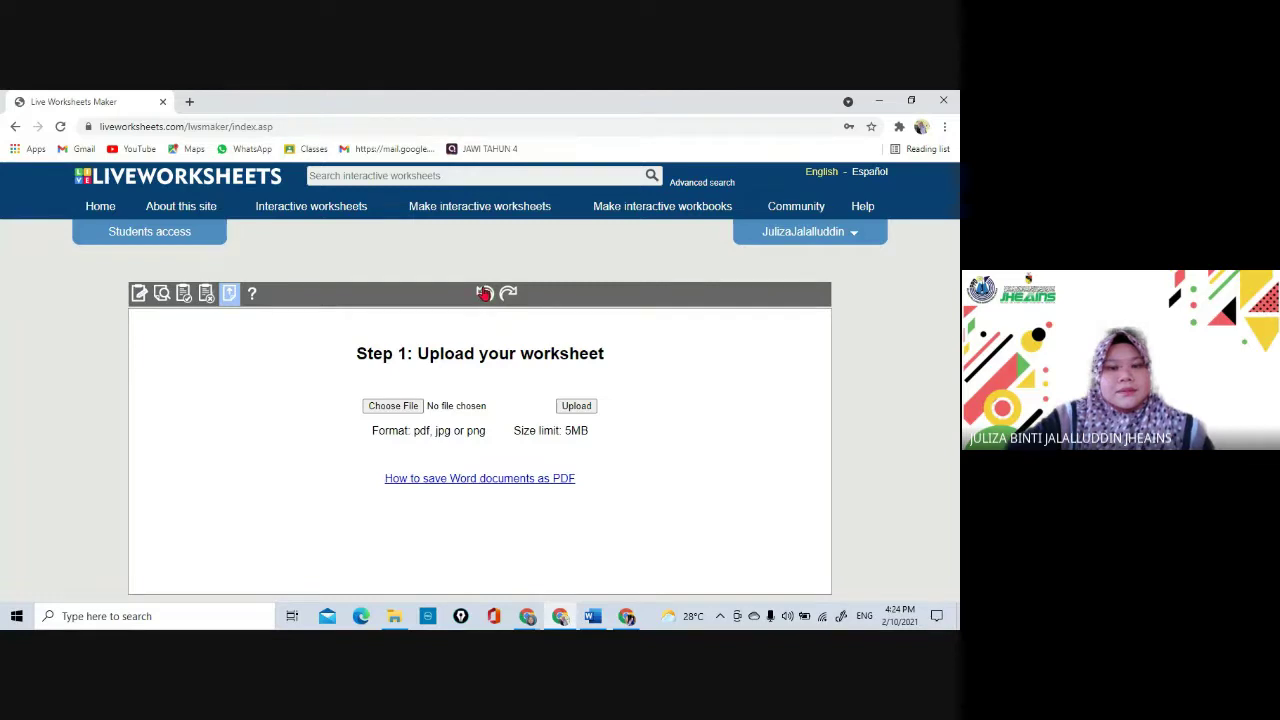
pyautogui.click(139, 293)
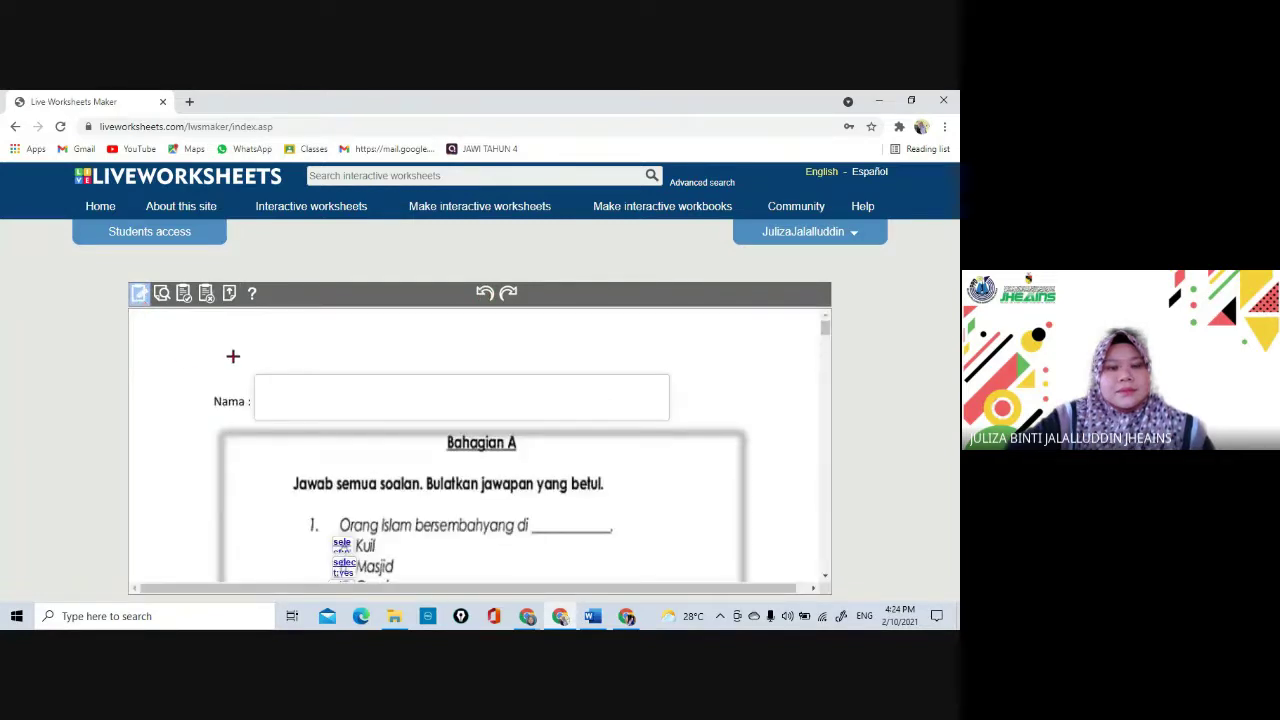
pyautogui.scroll(-3, 348, 342)
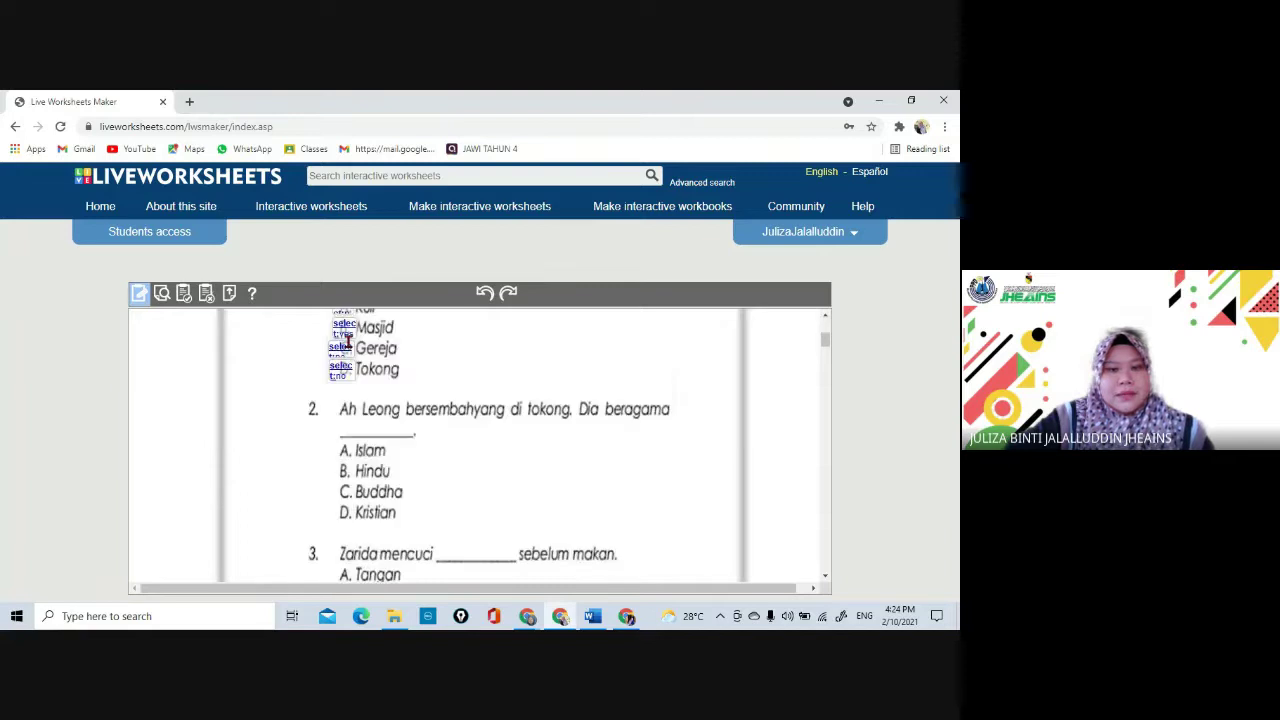
# - Start saving the worksheet and choose to share it with other teachers
pyautogui.click(184, 296)
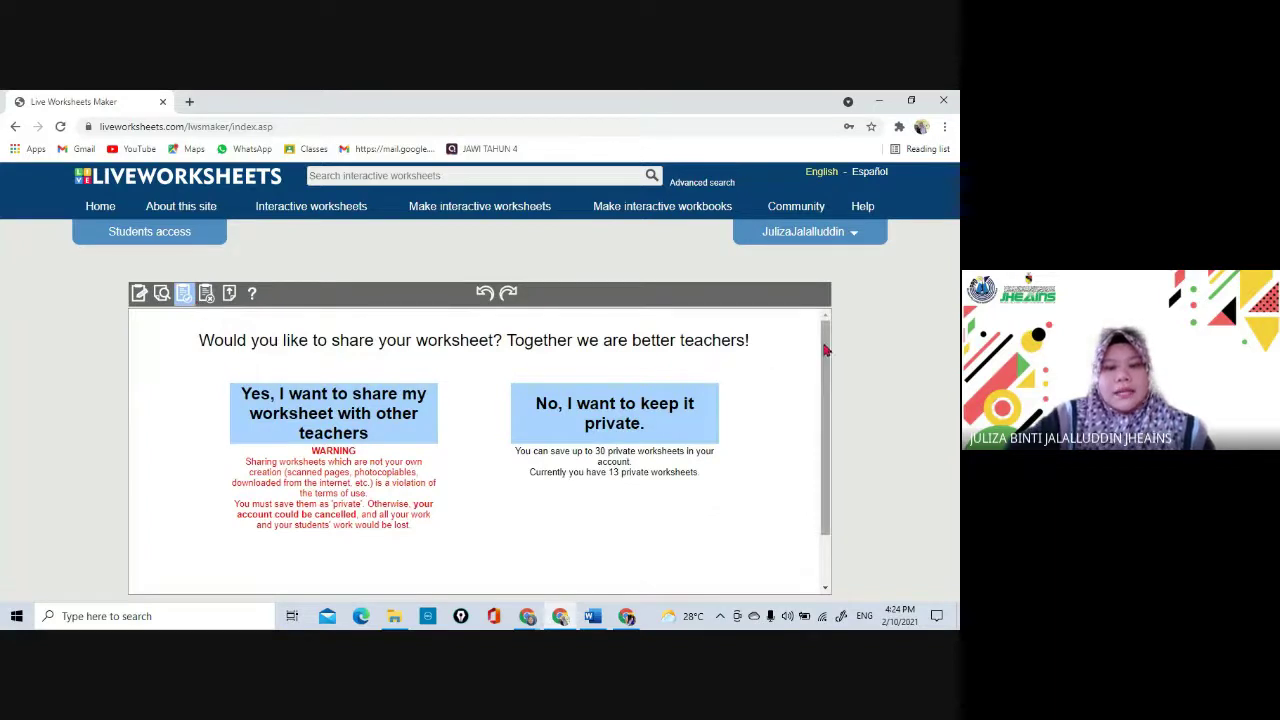
pyautogui.moveTo(829, 350); pyautogui.dragTo(830, 378)
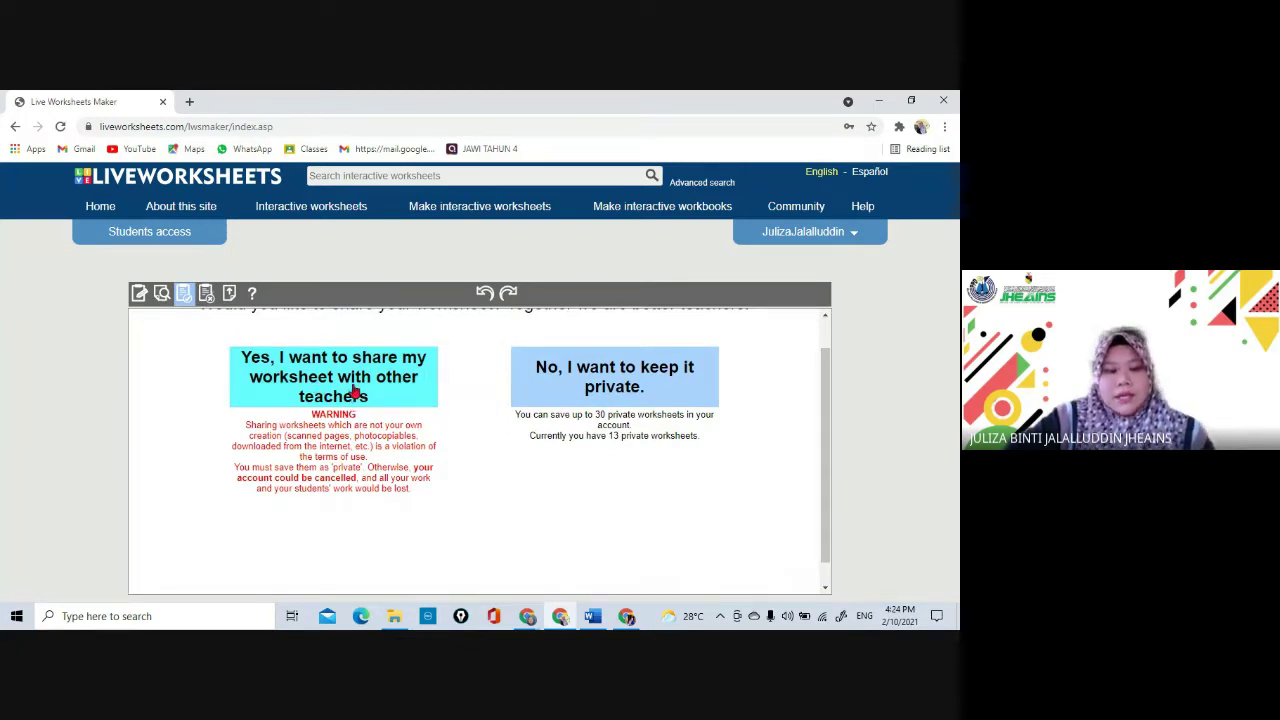
pyautogui.click(355, 392)
# - Examine the worksheet information form, from title, language, subject and grade to age range, description, PDF sharing and embedding options
pyautogui.click(369, 350)
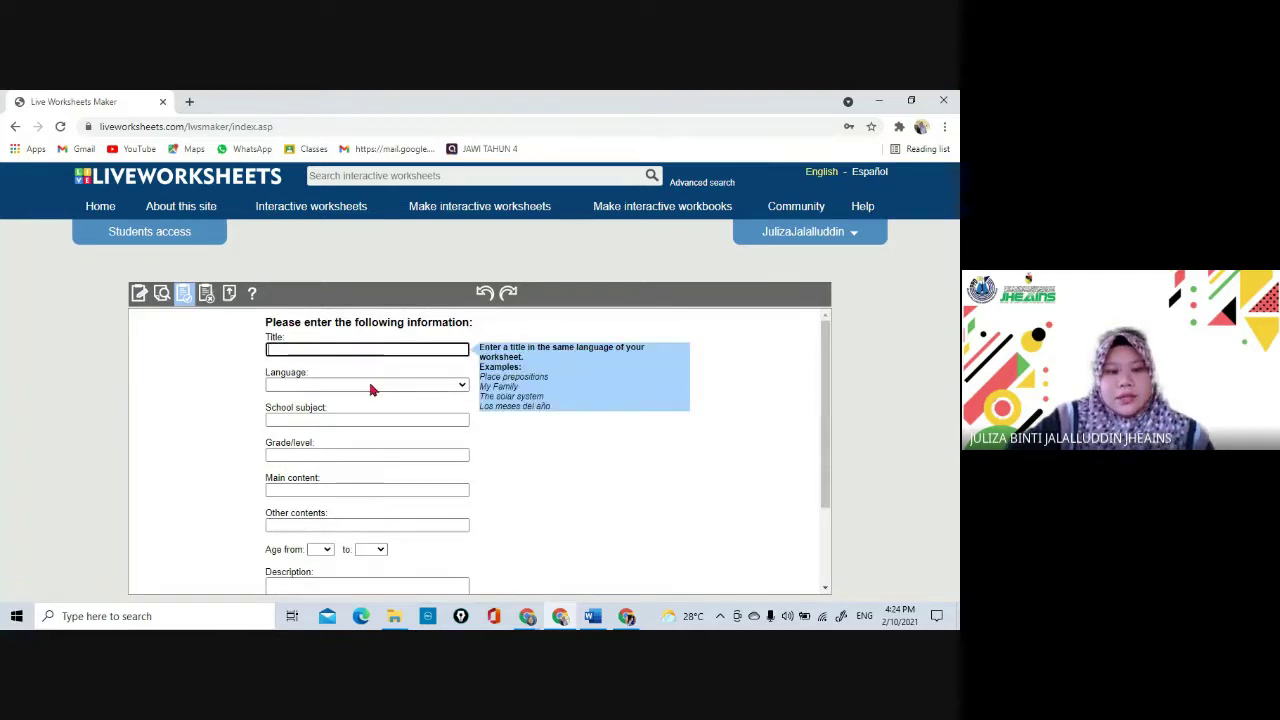
pyautogui.click(370, 386)
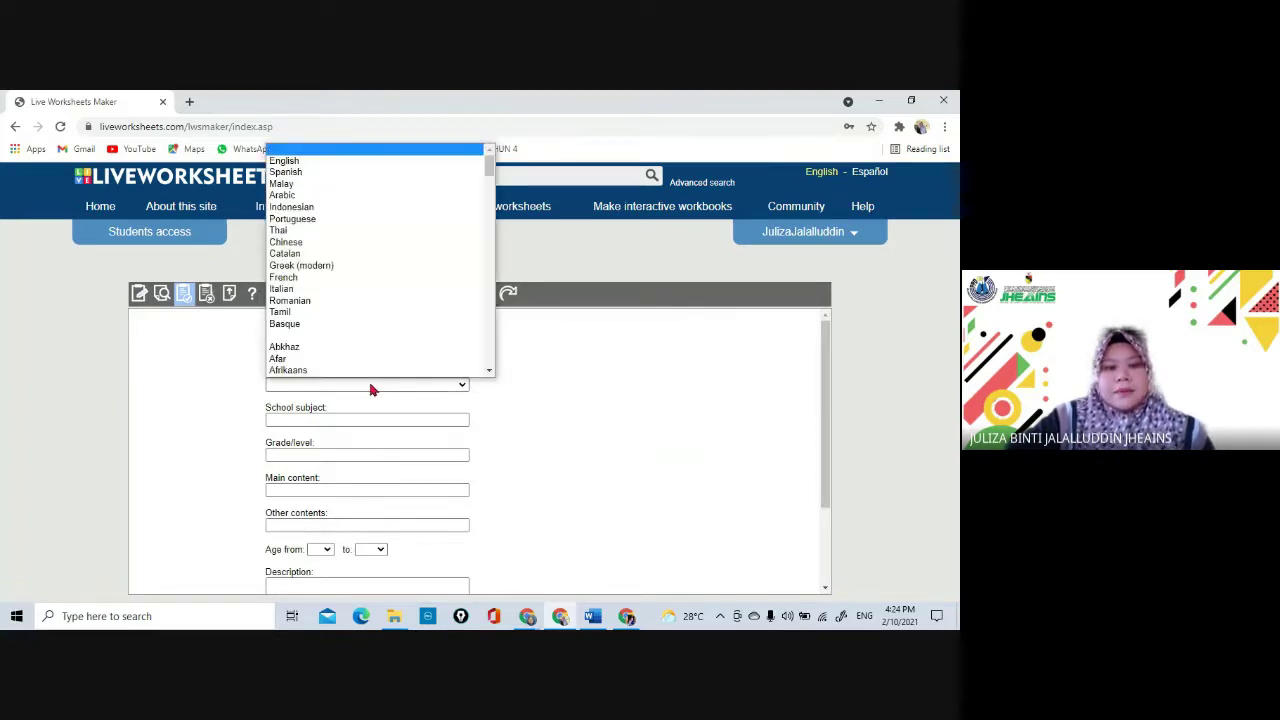
pyautogui.click(364, 418)
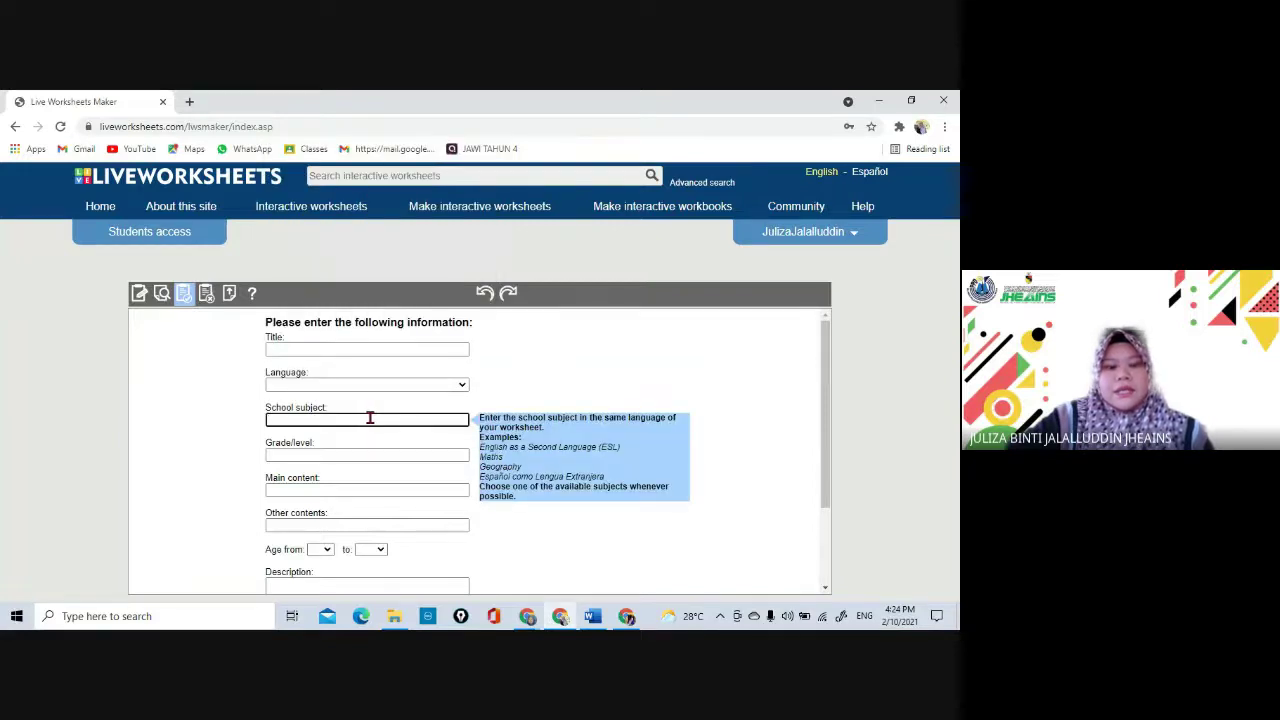
pyautogui.scroll(-1, 803, 408)
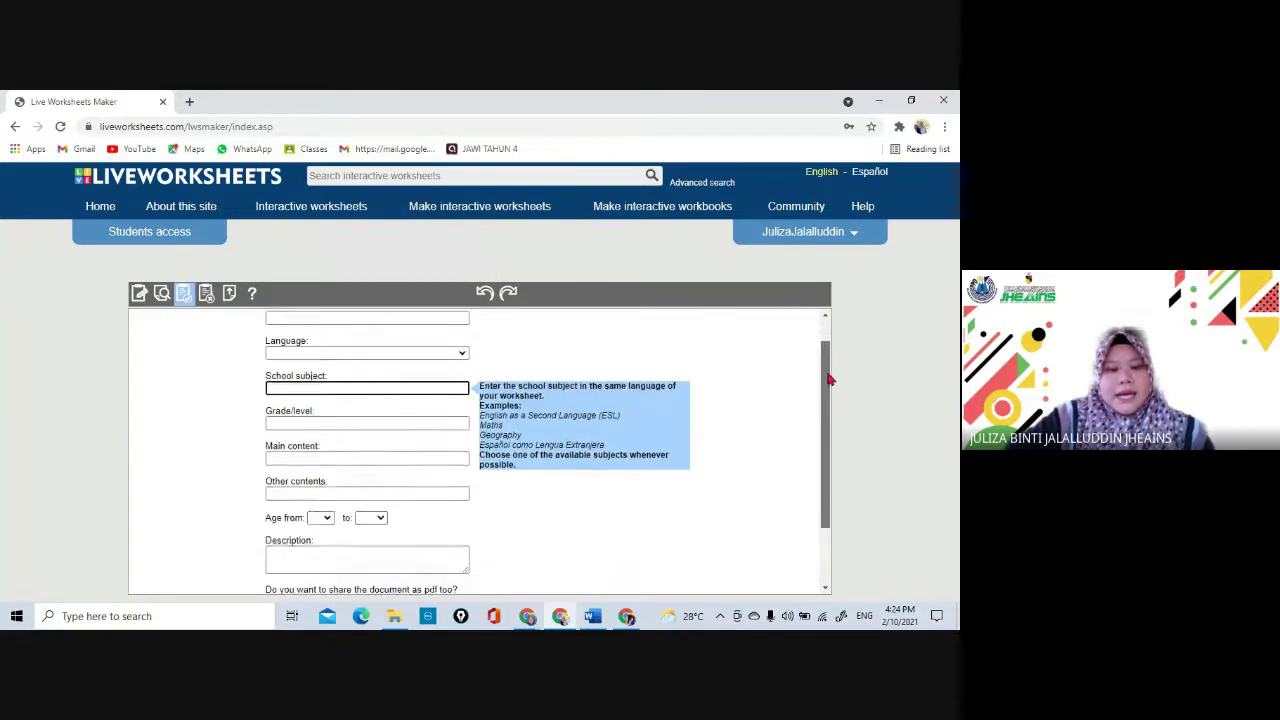
pyautogui.click(285, 393)
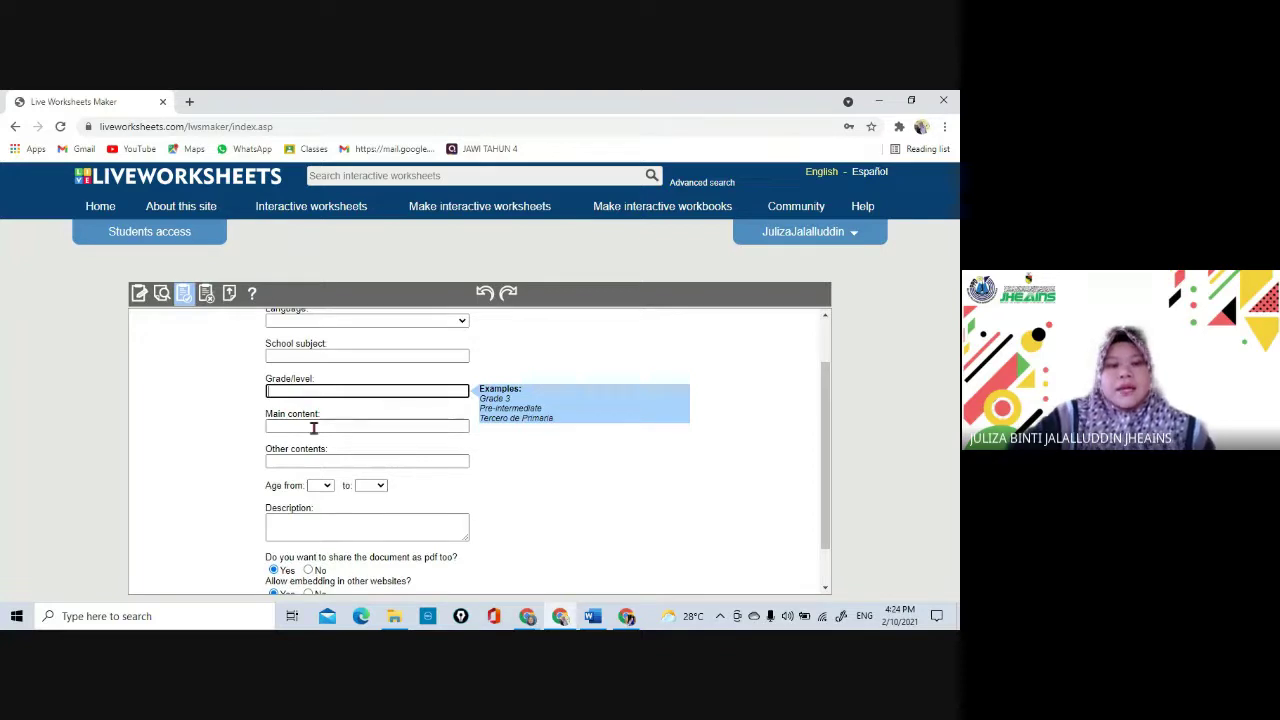
pyautogui.click(313, 428)
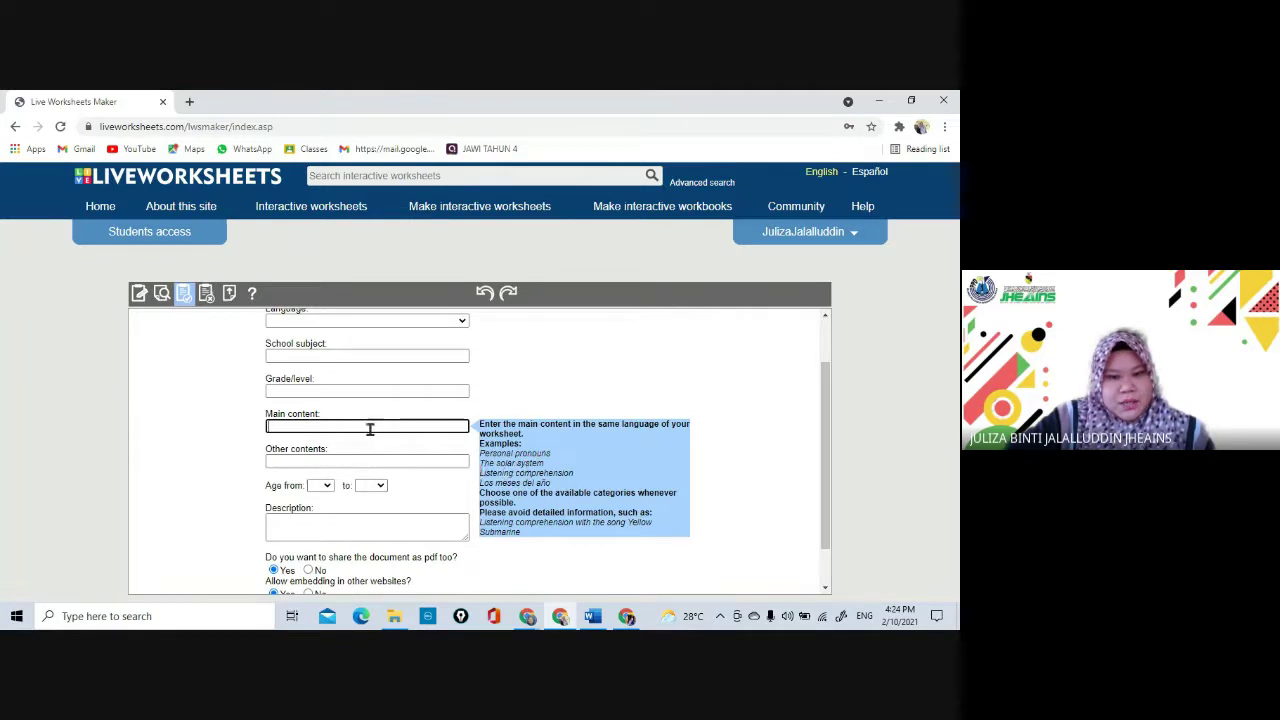
pyautogui.click(349, 461)
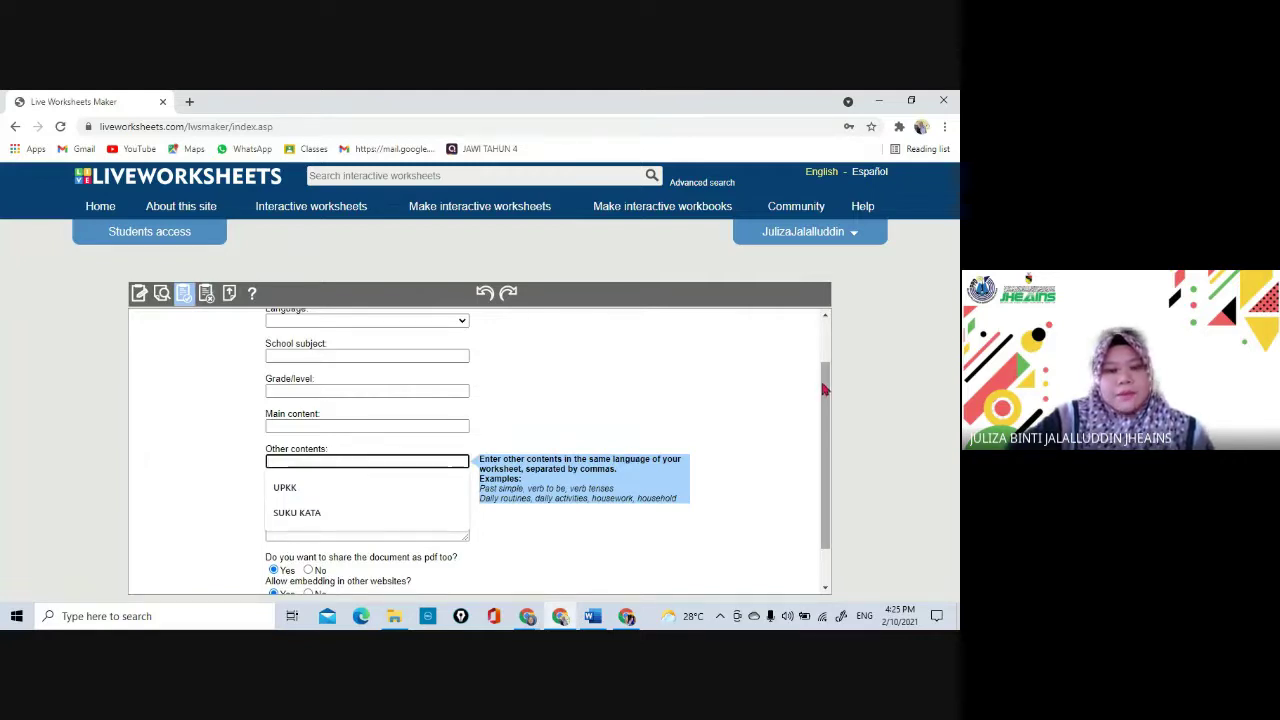
pyautogui.click(655, 430)
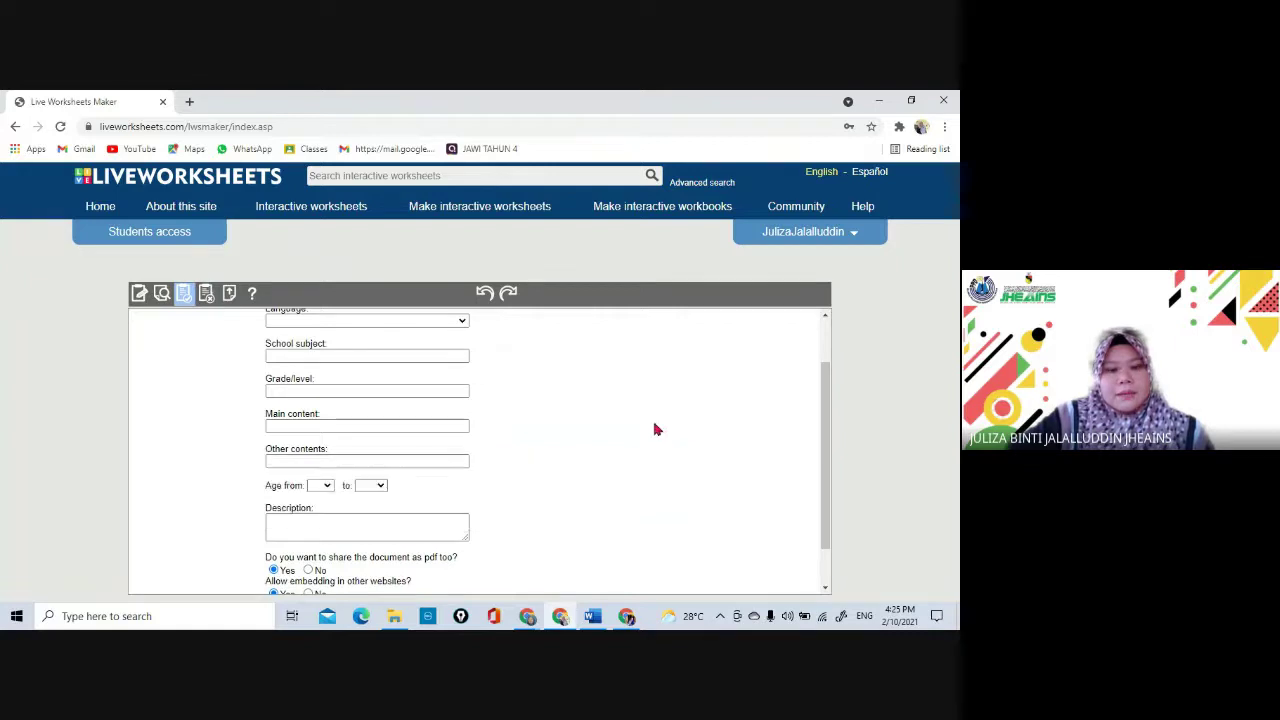
pyautogui.click(327, 487)
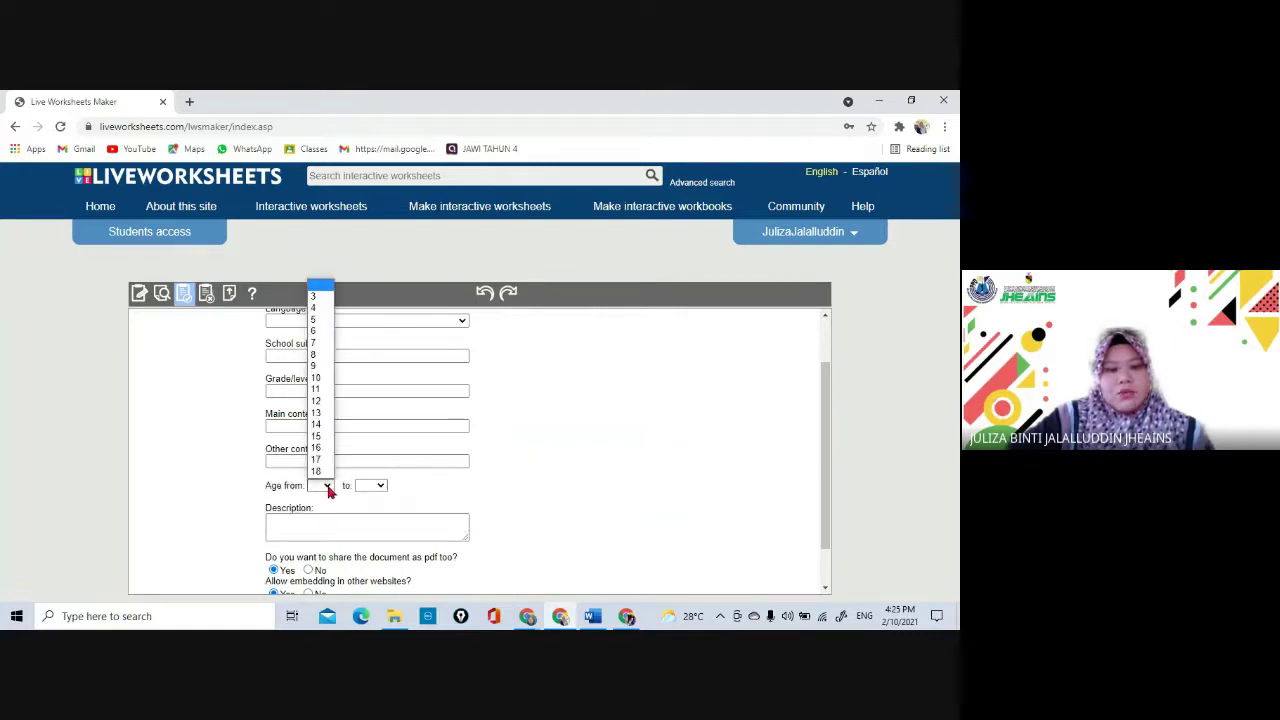
pyautogui.click(366, 529)
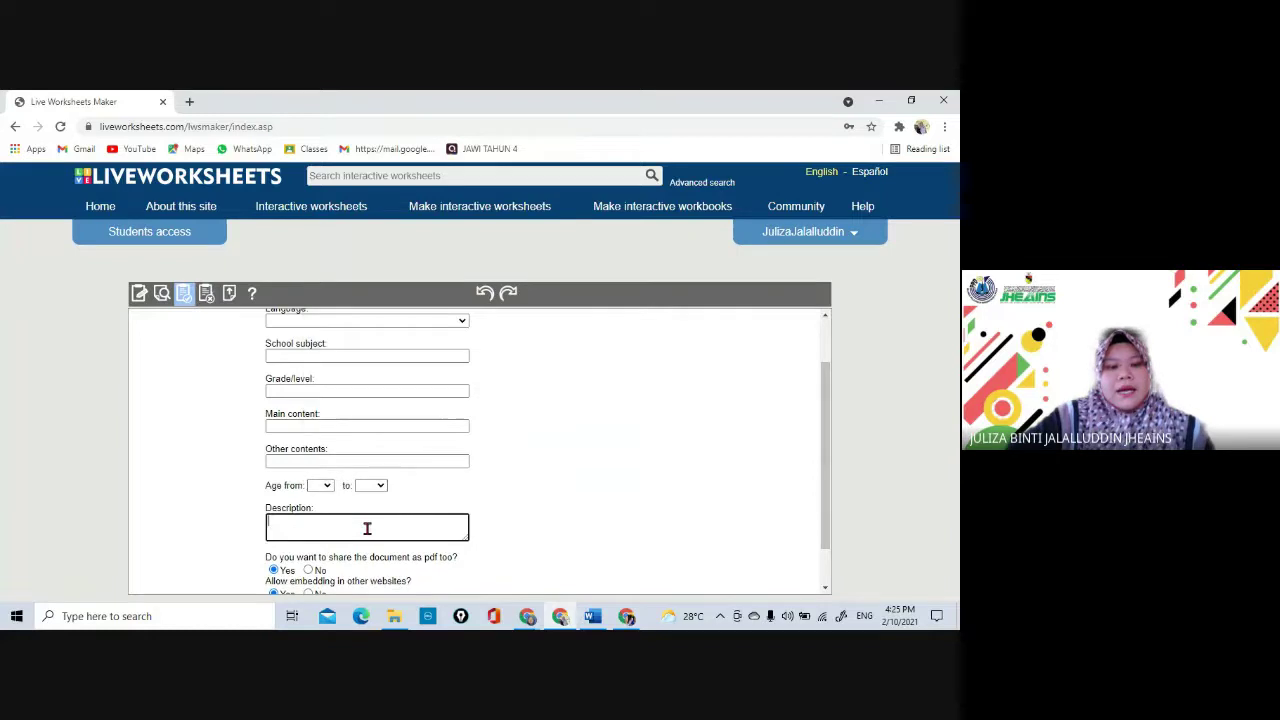
pyautogui.moveTo(826, 436); pyautogui.dragTo(831, 466)
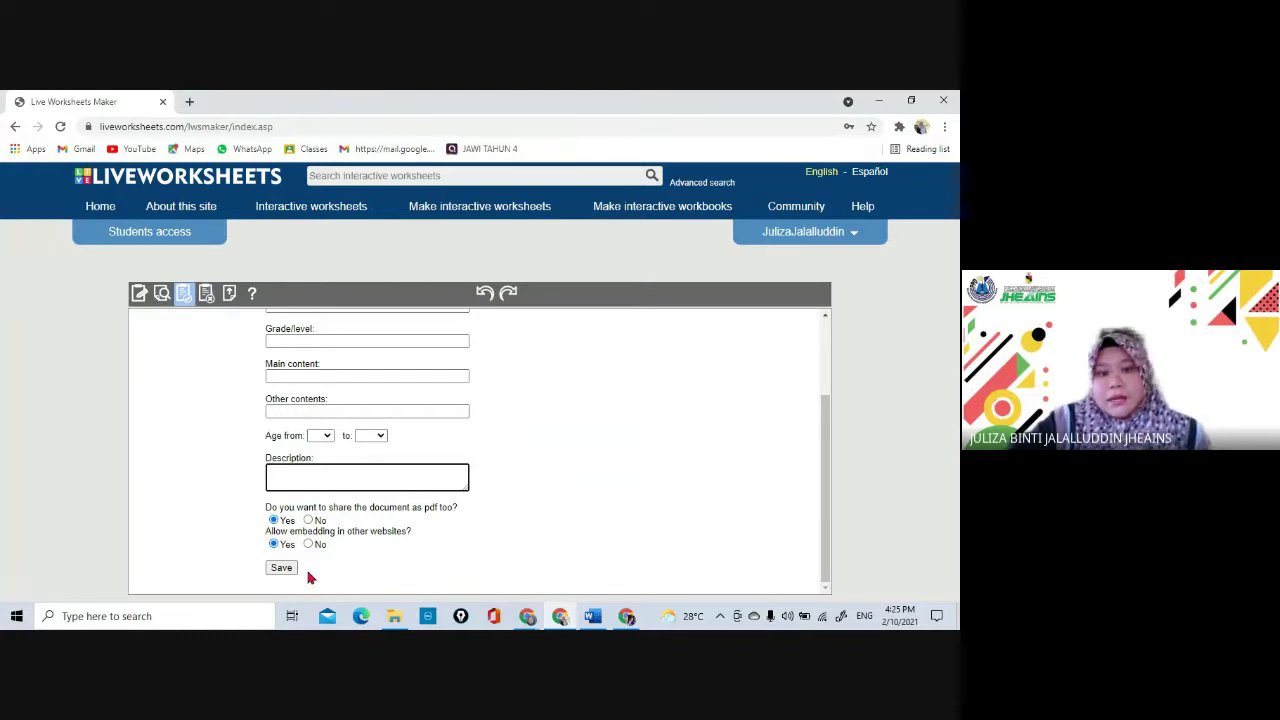
# - Restart saving the worksheet from the editor and choose to keep it private instead of sharing it with other teachers
pyautogui.scroll(2, 393, 557)
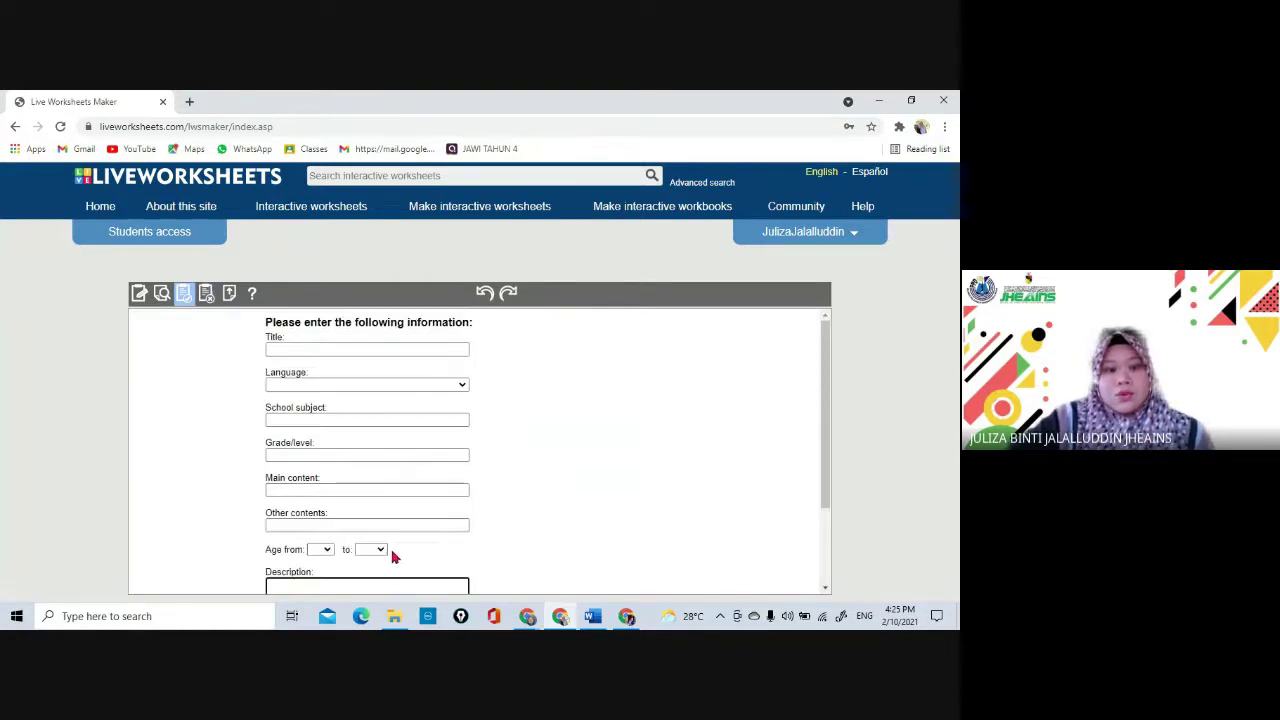
pyautogui.click(183, 294)
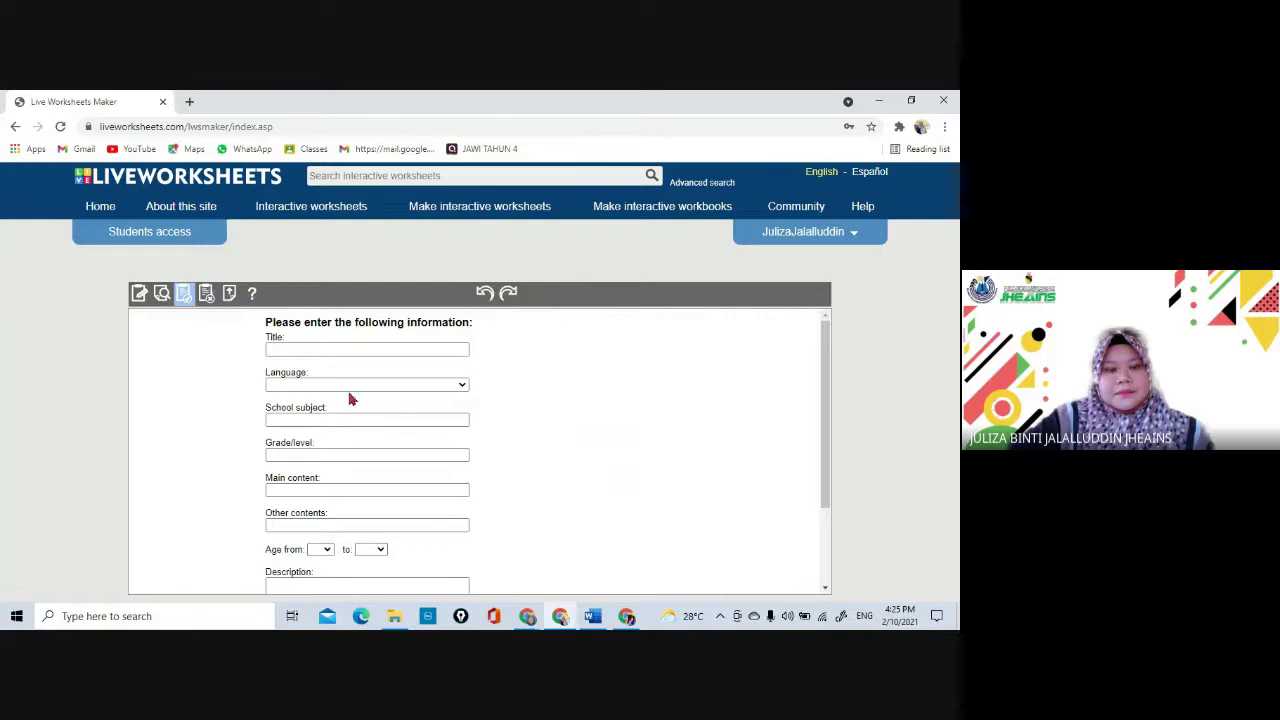
pyautogui.click(183, 294)
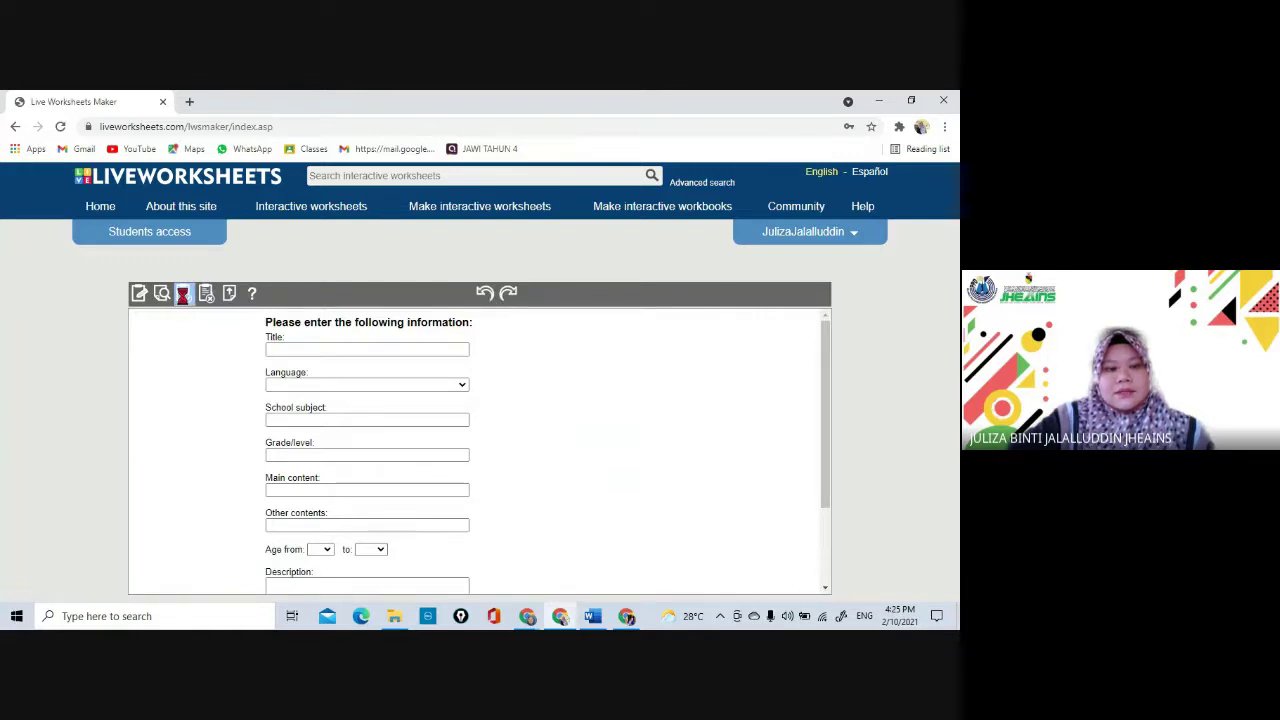
pyautogui.moveTo(828, 451); pyautogui.dragTo(826, 537)
pyautogui.scroll(2, 645, 422)
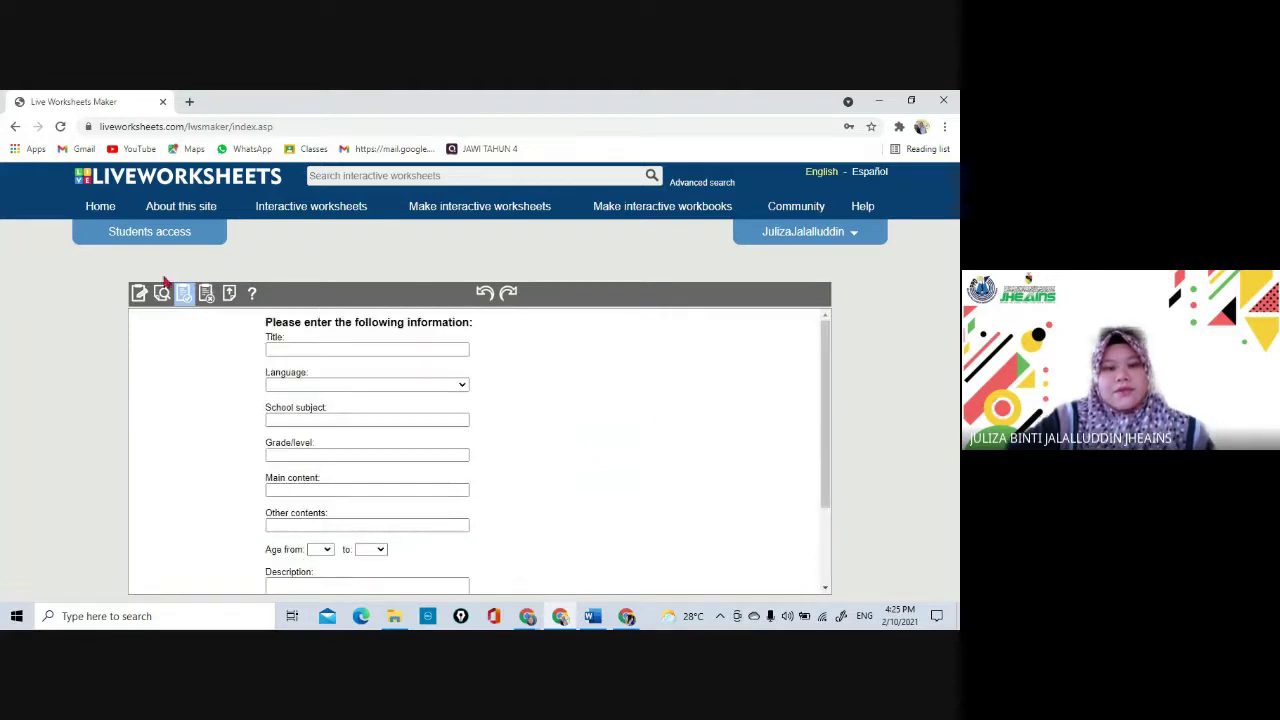
pyautogui.moveTo(103, 290); pyautogui.dragTo(139, 301)
pyautogui.click(139, 296)
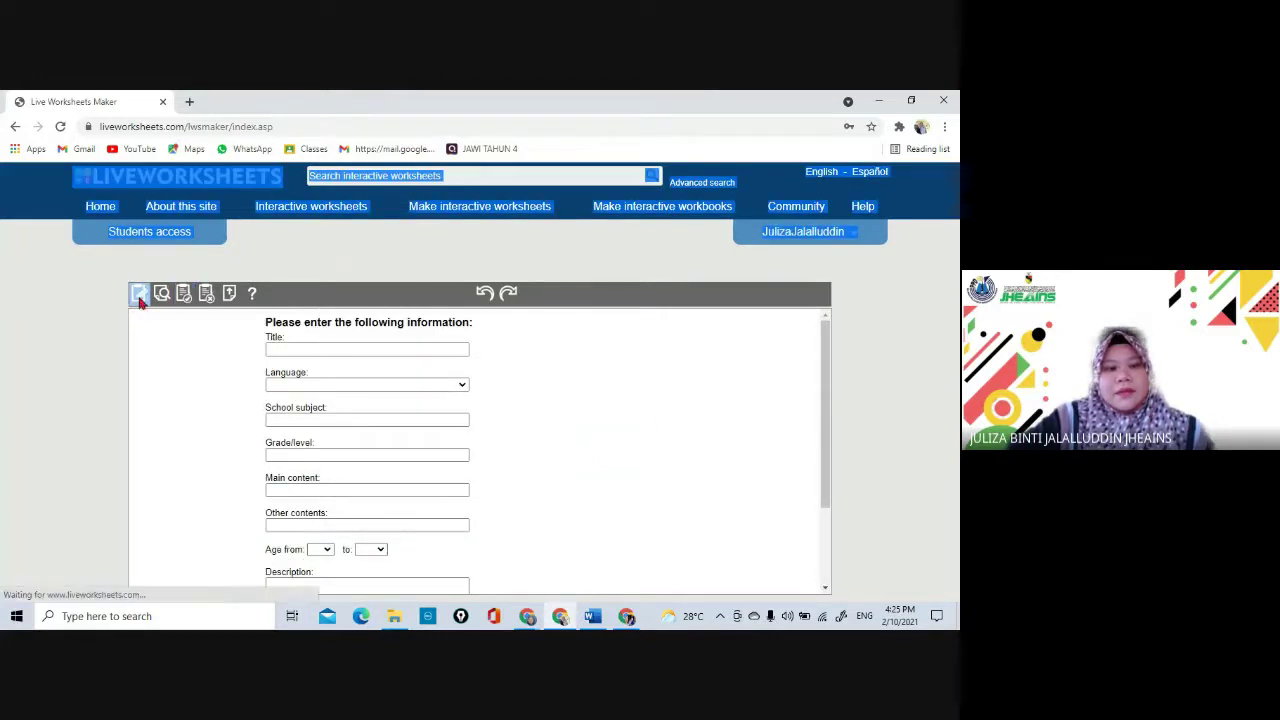
pyautogui.click(183, 293)
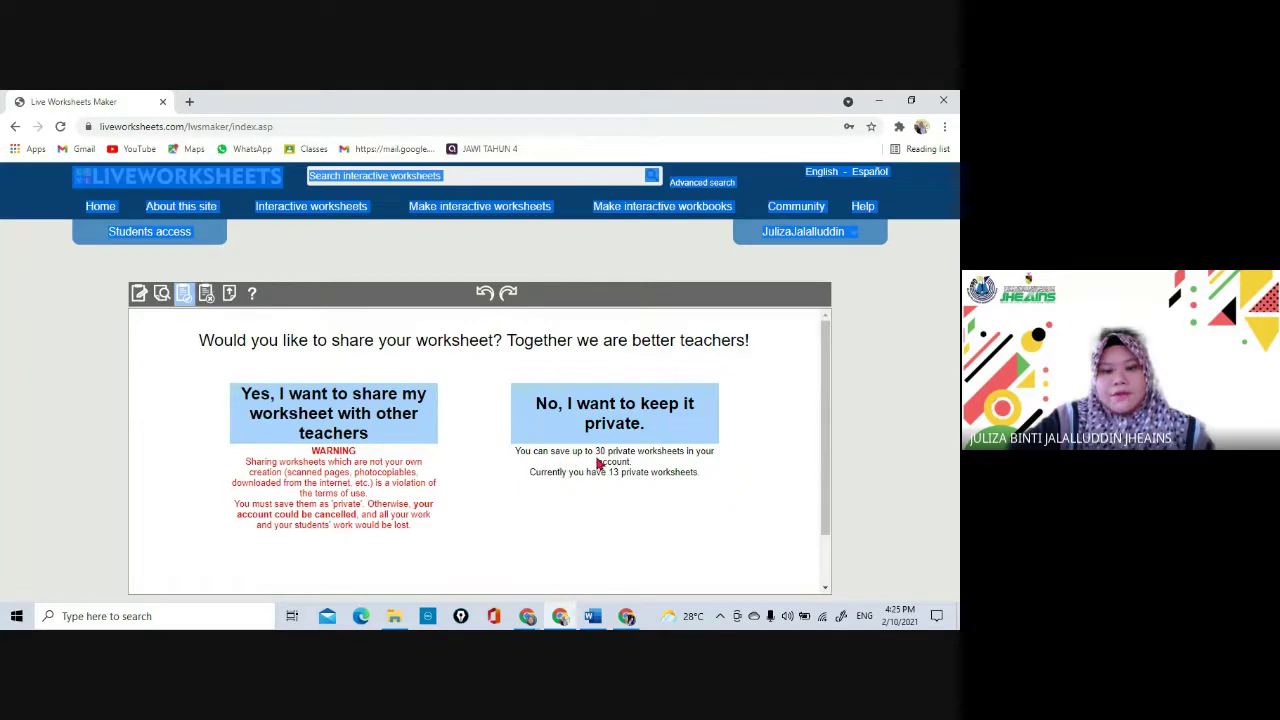
pyautogui.click(736, 396)
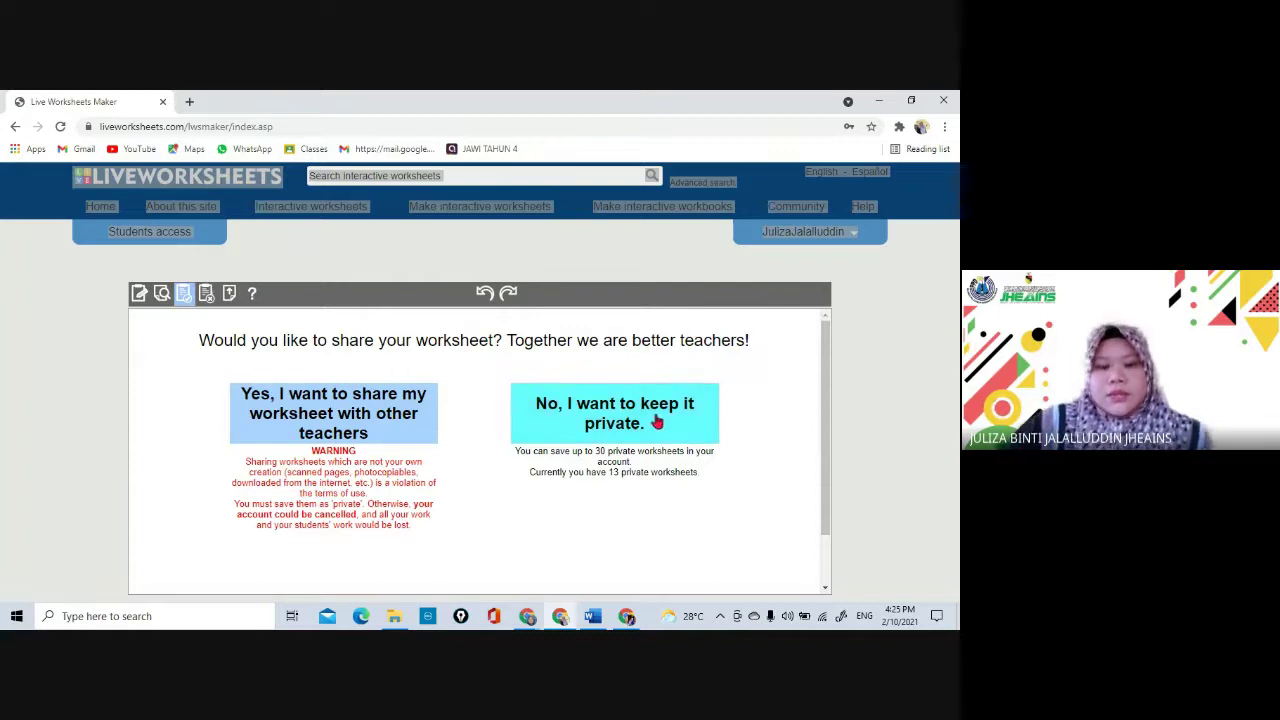
pyautogui.click(596, 412)
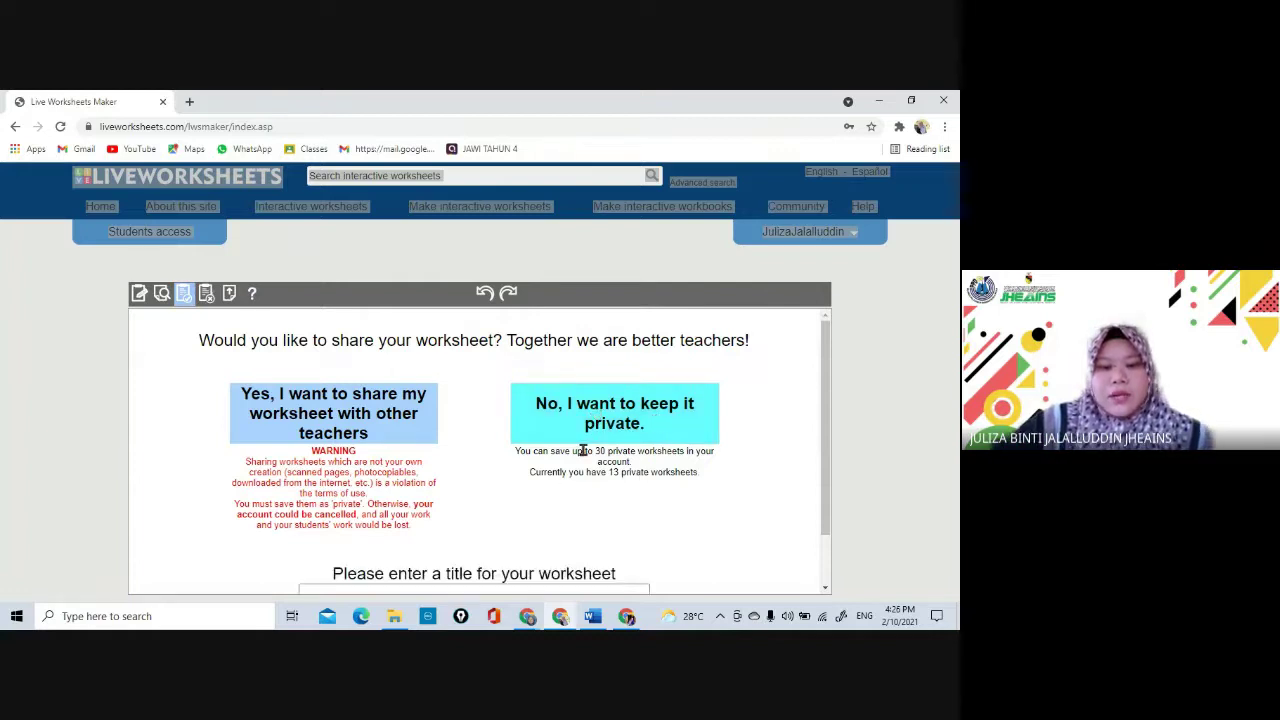
# - Title the private worksheet "latihan tutorial liveworksheet" and save it
pyautogui.scroll(-1, 827, 395)
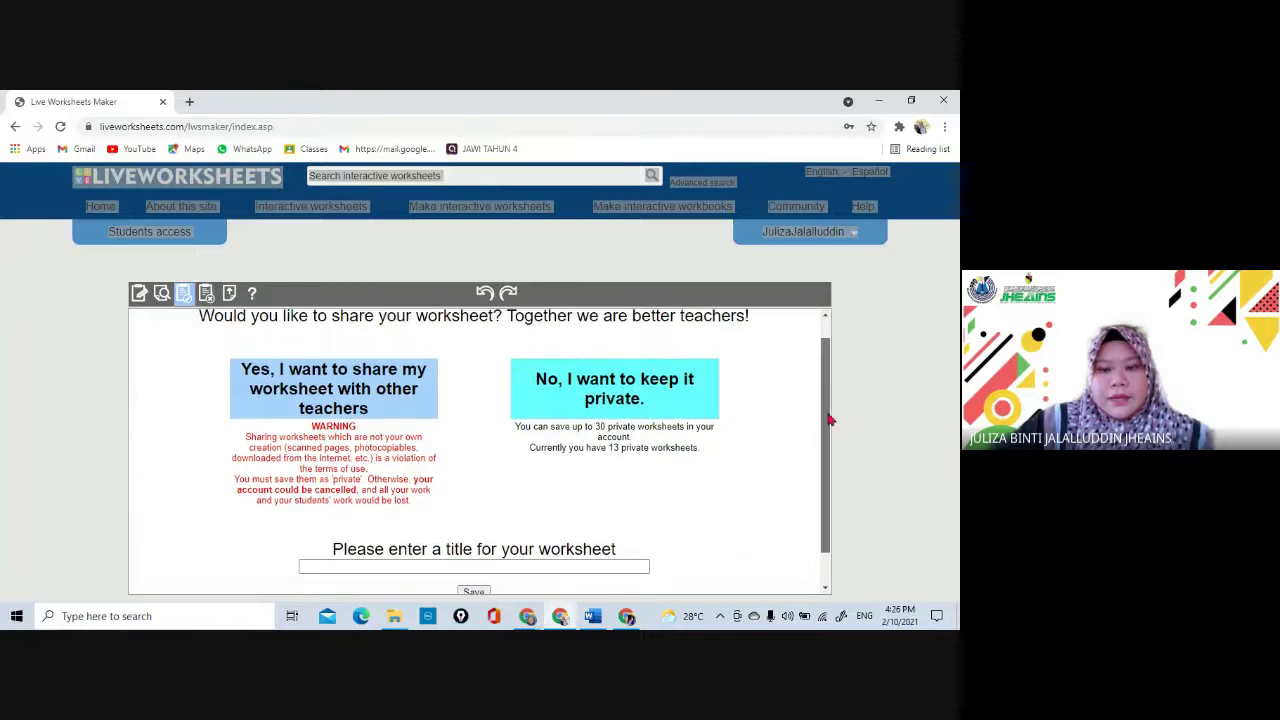
pyautogui.click(383, 528)
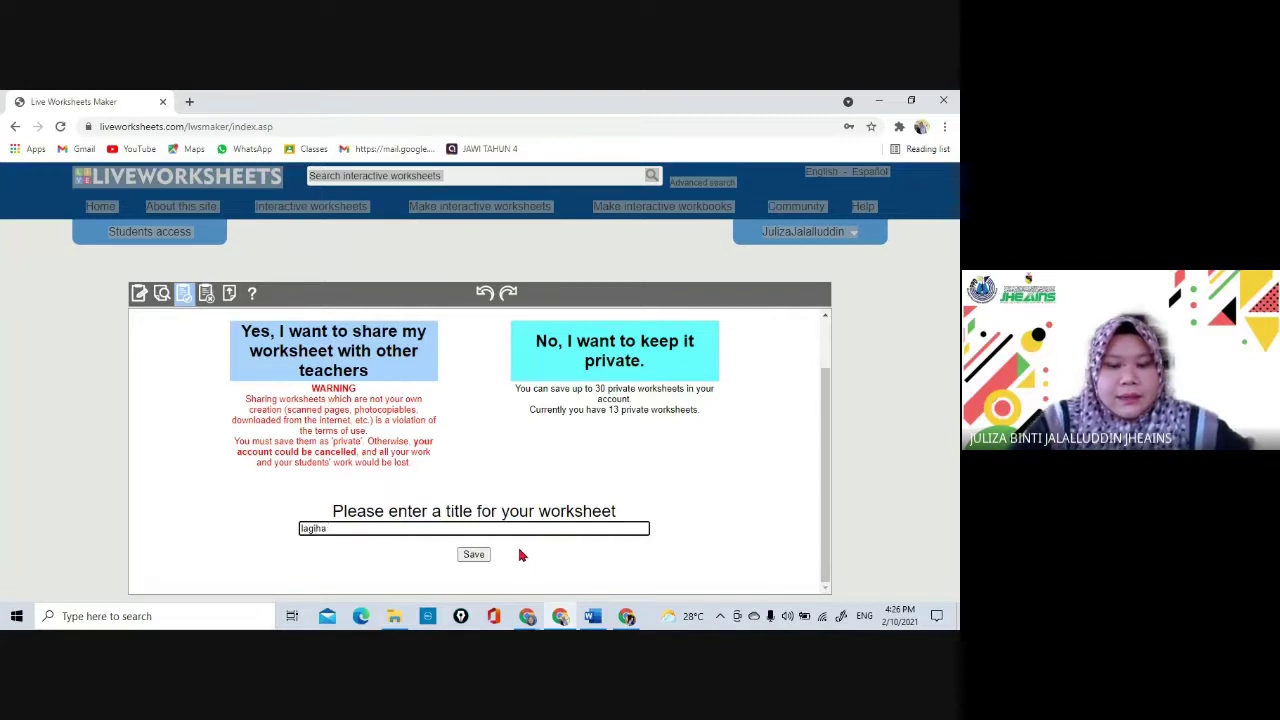
pyautogui.write('lati')
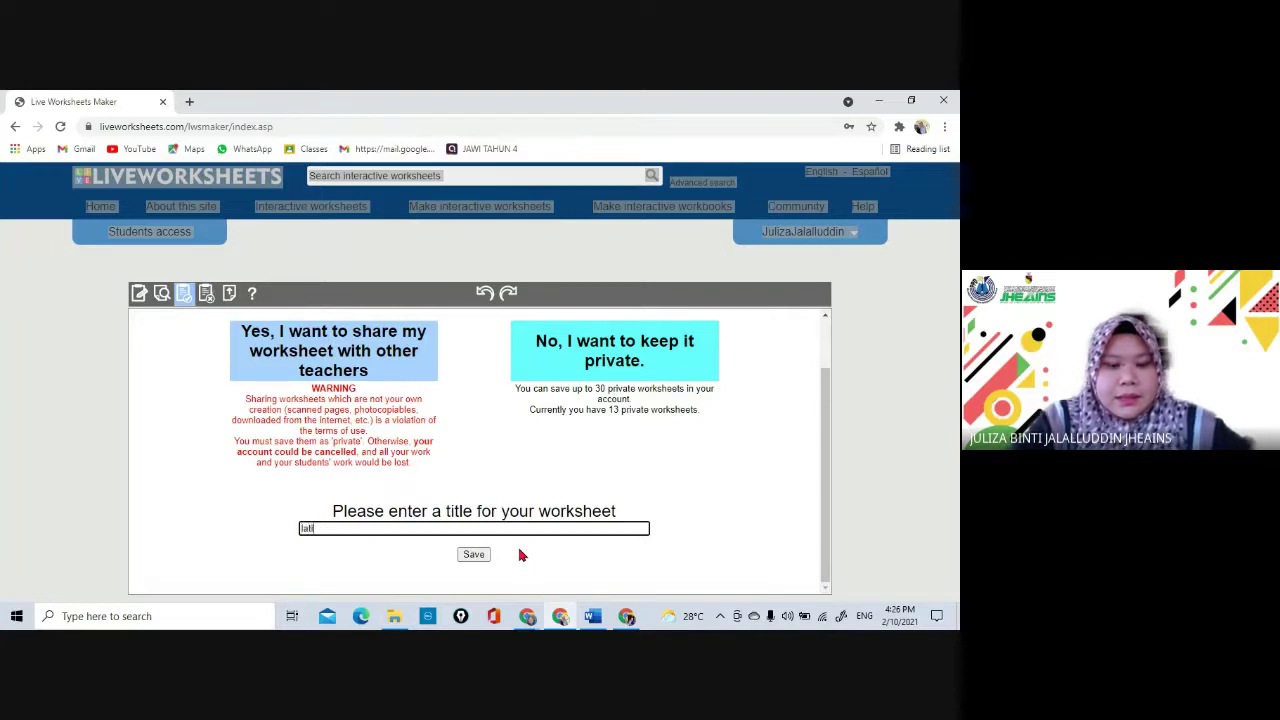
pyautogui.write('han tutorial')
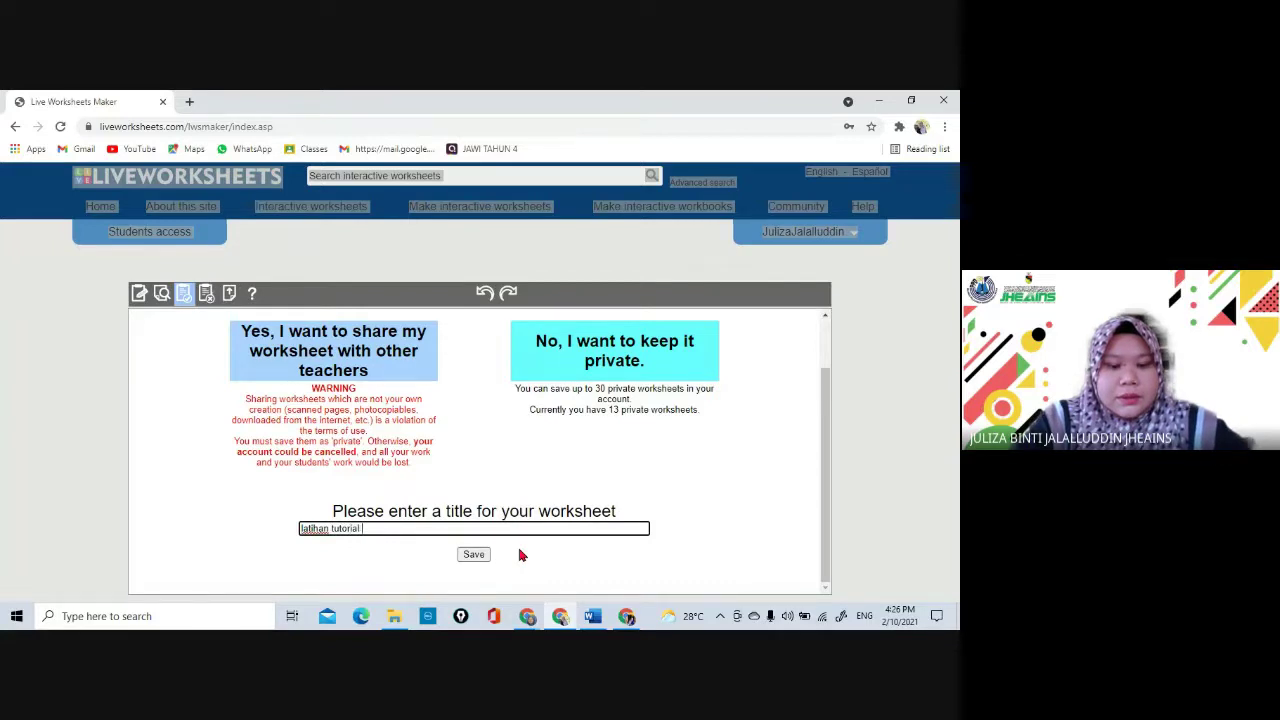
pyautogui.write(' liveworksheet')
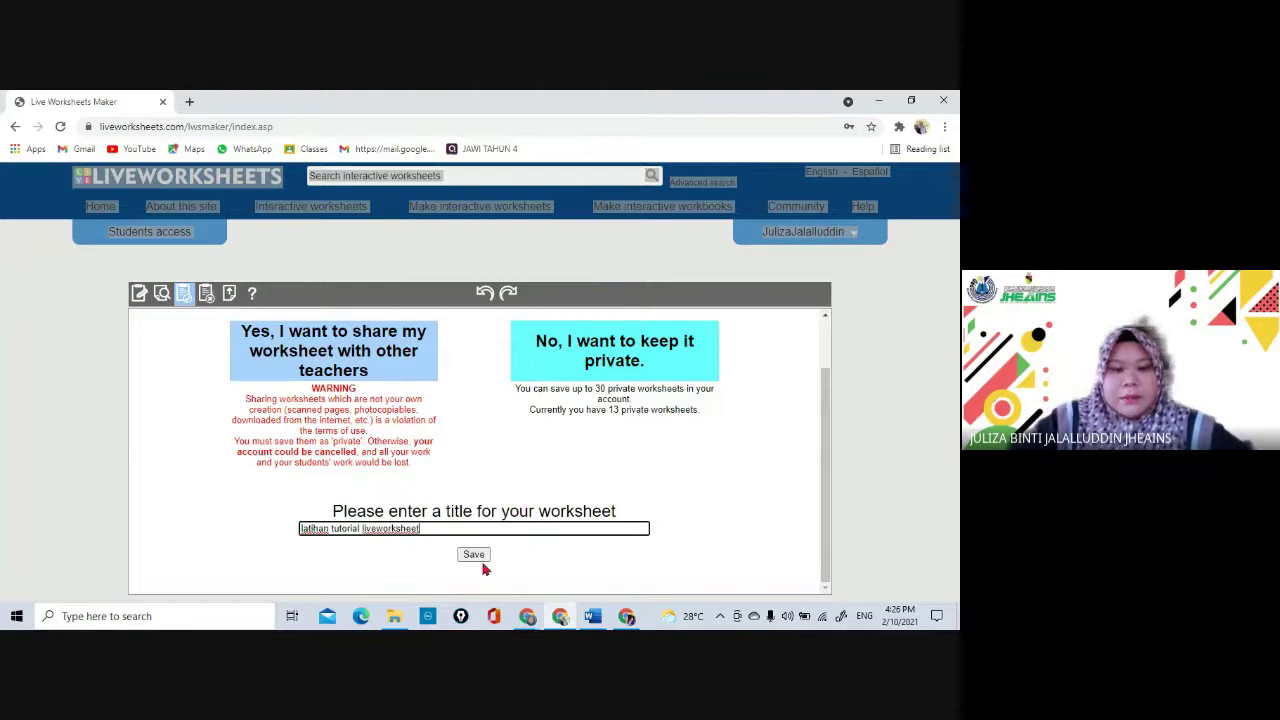
pyautogui.click(477, 558)
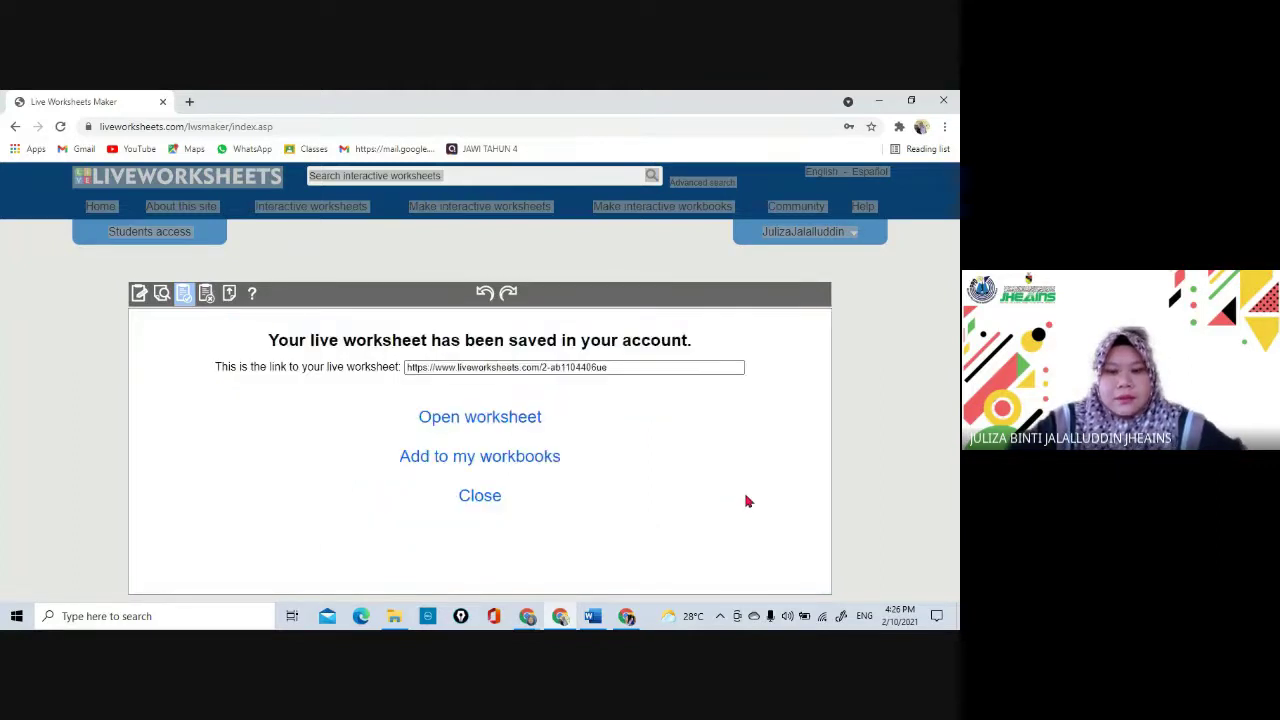
# - Select the whole link to the saved worksheet, then close the page that shows it
pyautogui.click(606, 367)
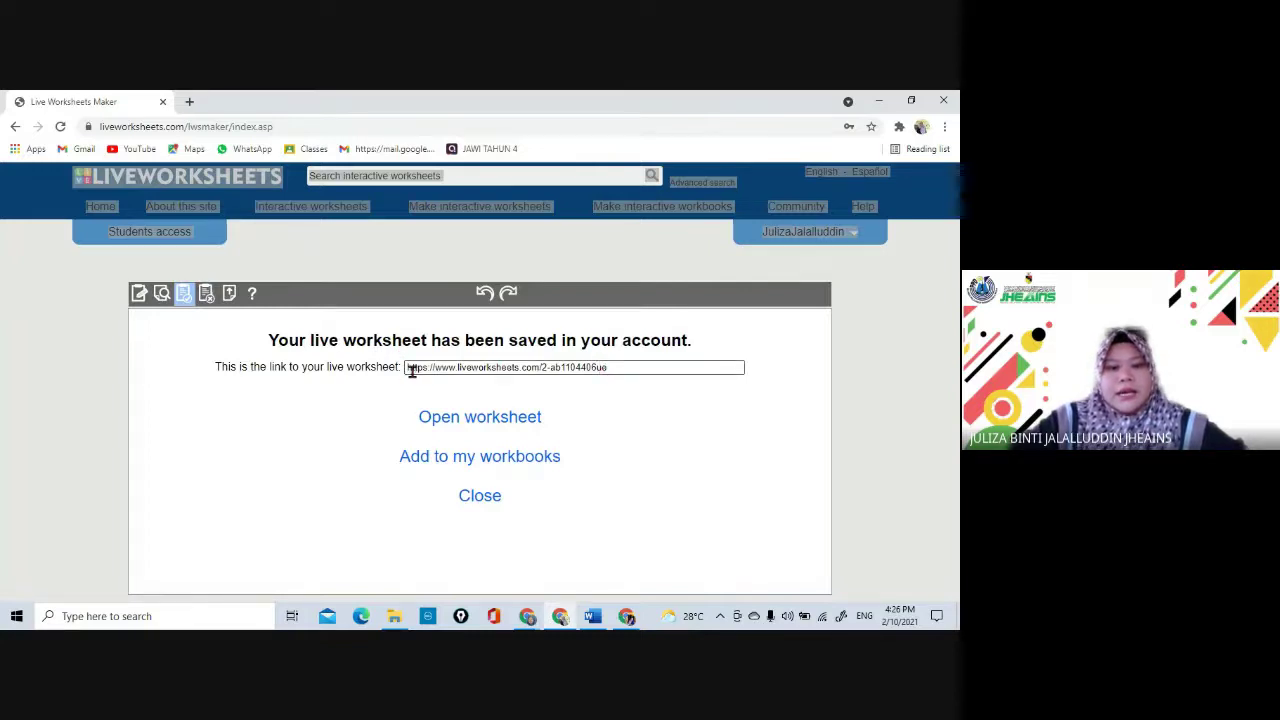
pyautogui.moveTo(408, 367); pyautogui.dragTo(424, 368)
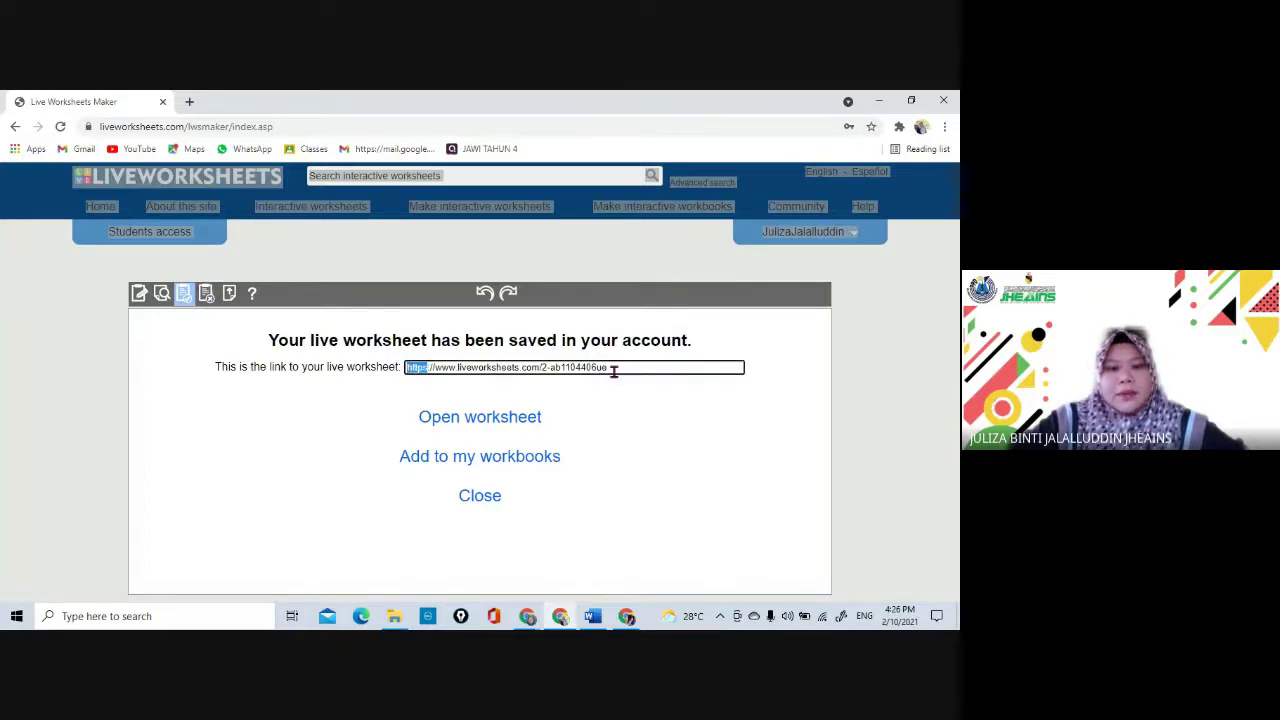
pyautogui.moveTo(613, 368); pyautogui.dragTo(408, 367)
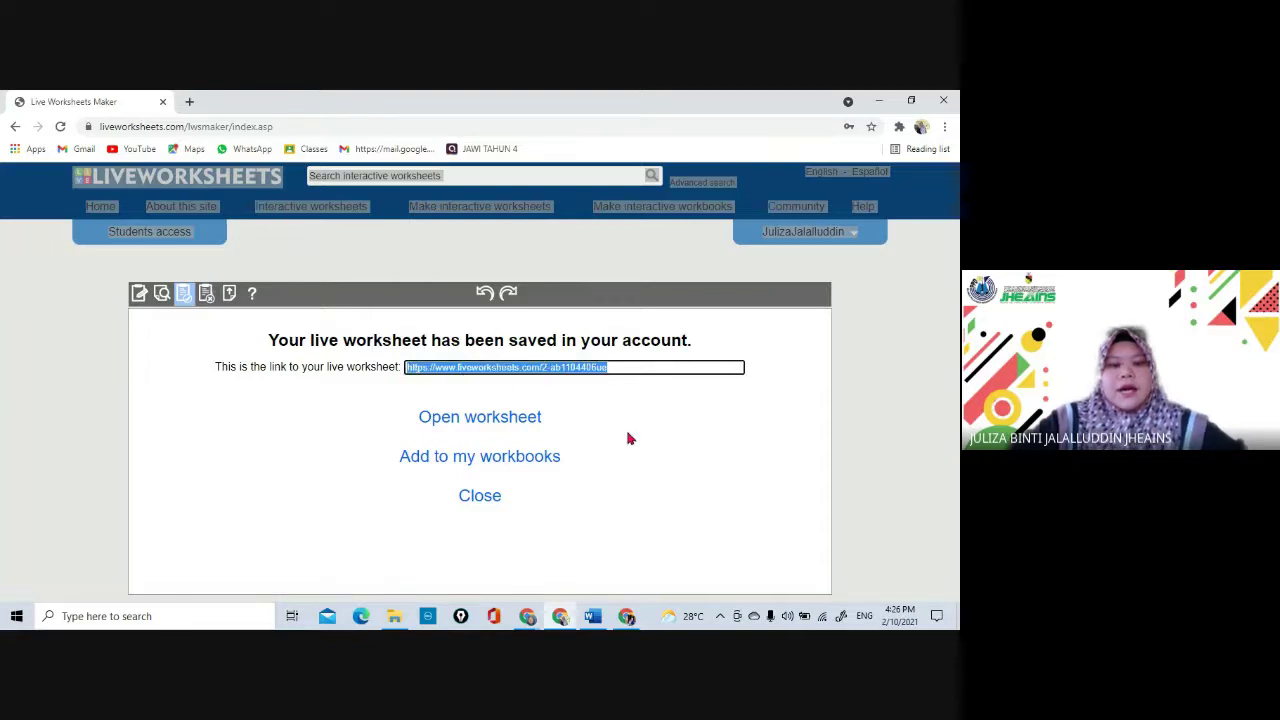
pyautogui.click(490, 500)
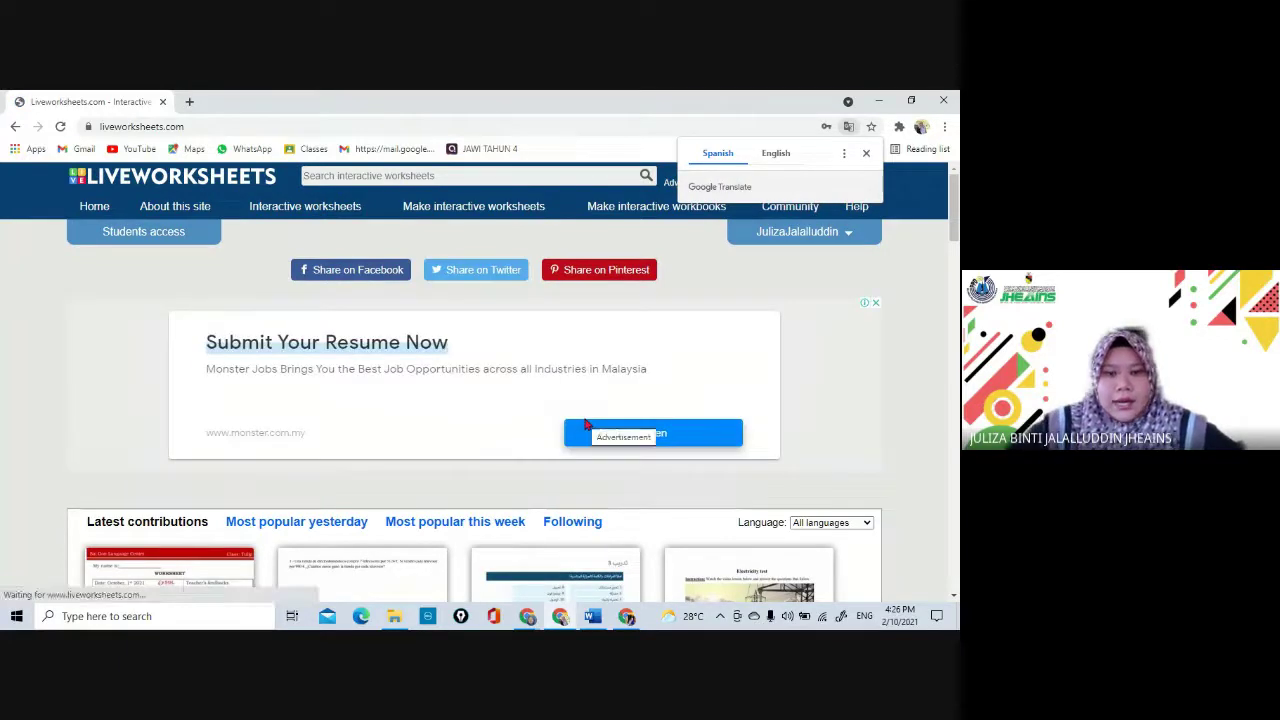
# - Open the shared worksheet "Suku kata terbuka dan tertutup" from the account's own worksheets
pyautogui.click(815, 238)
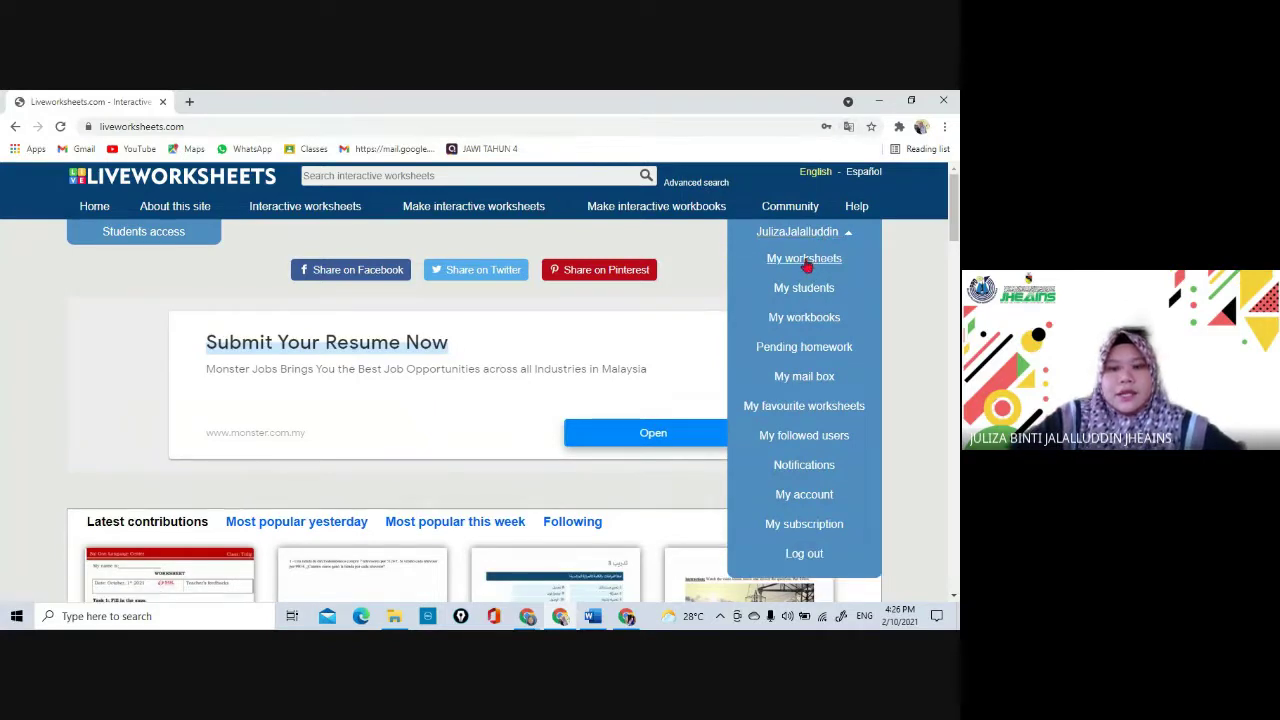
pyautogui.click(806, 262)
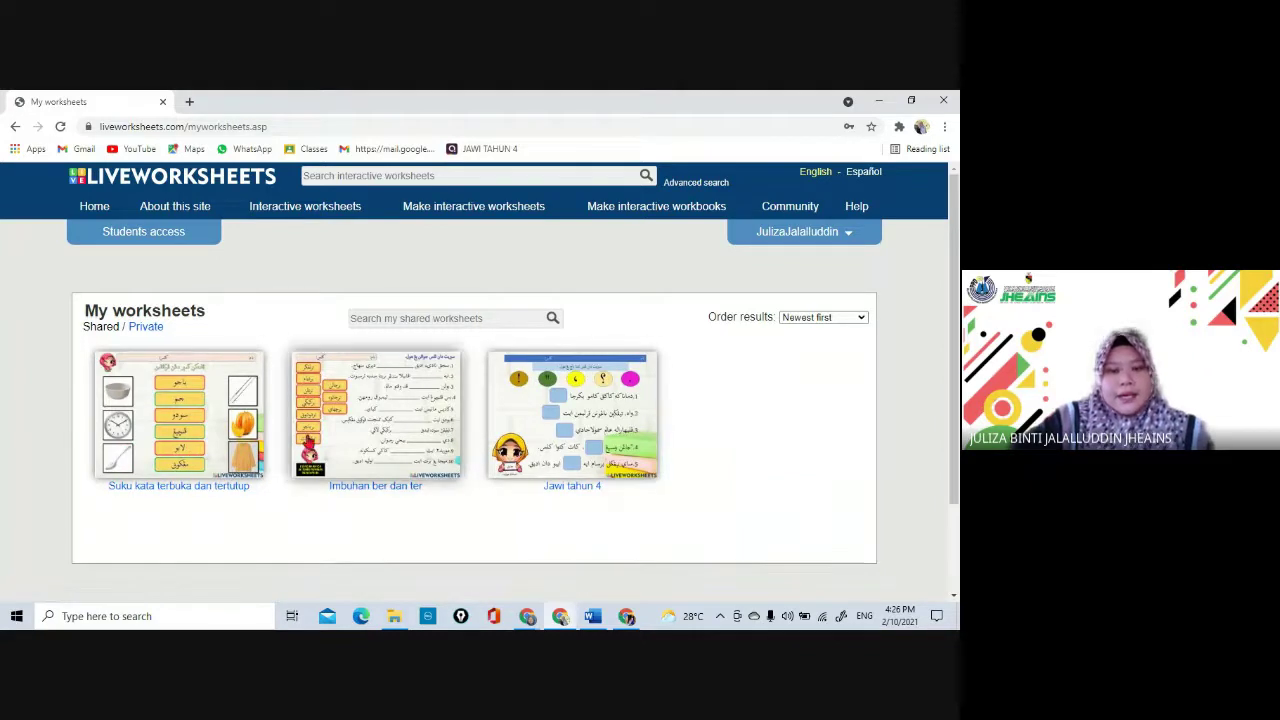
pyautogui.click(215, 447)
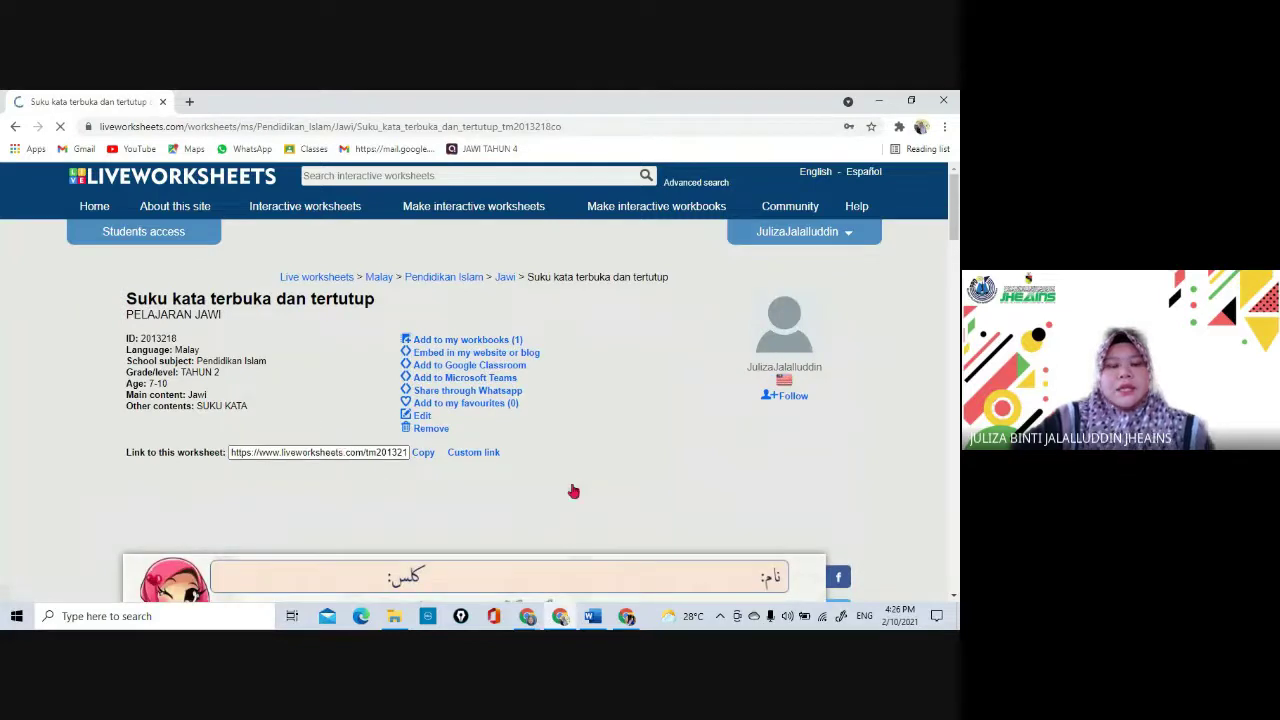
# - Look through the "Suku kata terbuka dan tertutup" page and open its custom link options for checking, finishing and grading
pyautogui.scroll(-10, 634, 457)
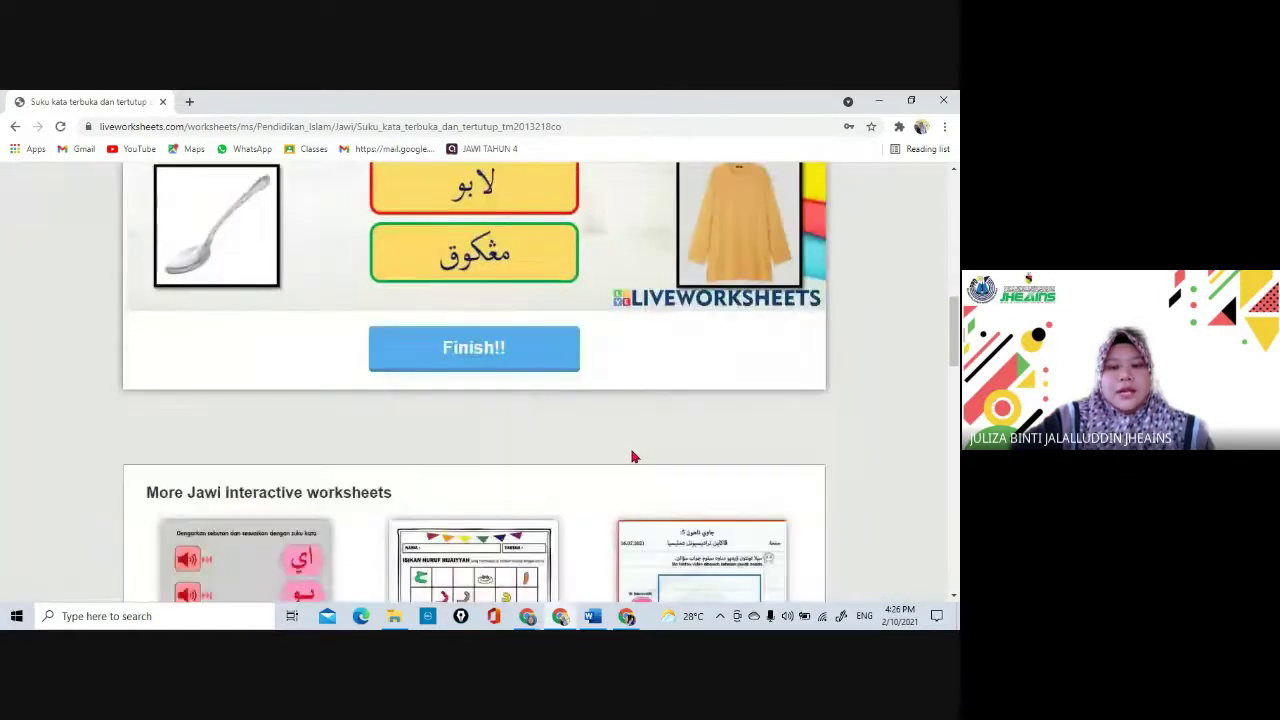
pyautogui.scroll(5, 632, 457)
pyautogui.scroll(4, 632, 455)
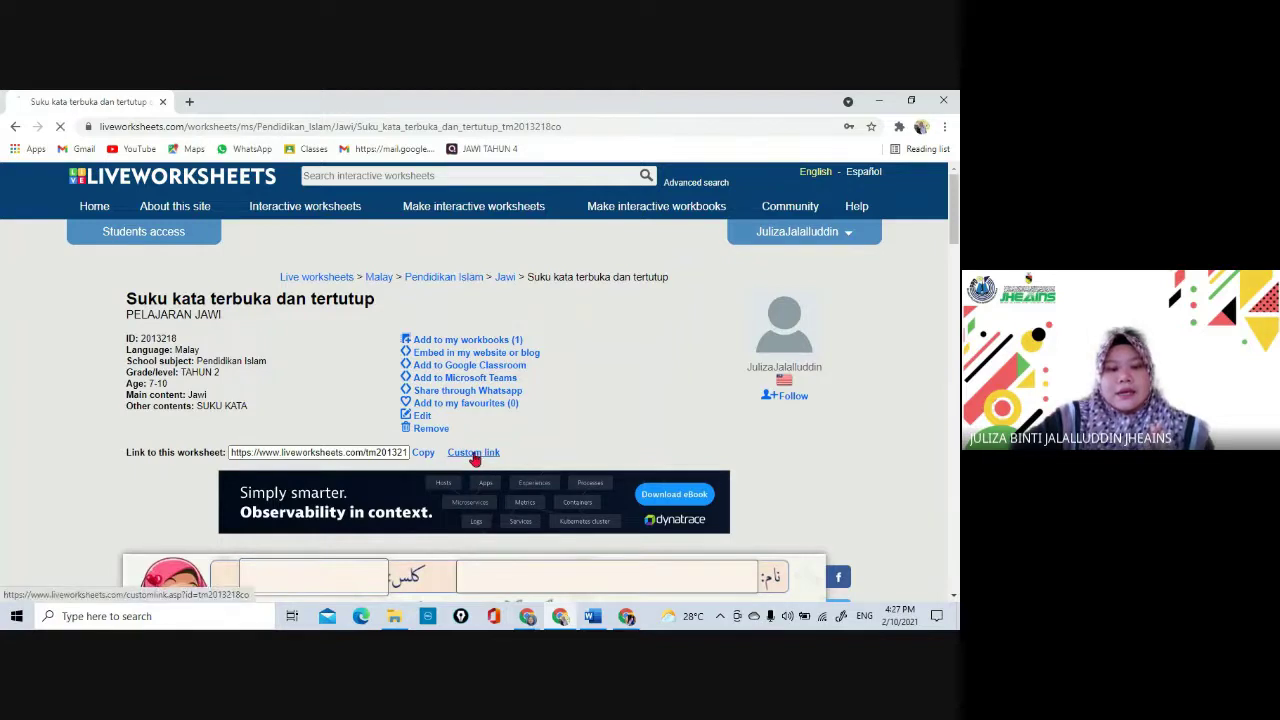
pyautogui.click(473, 454)
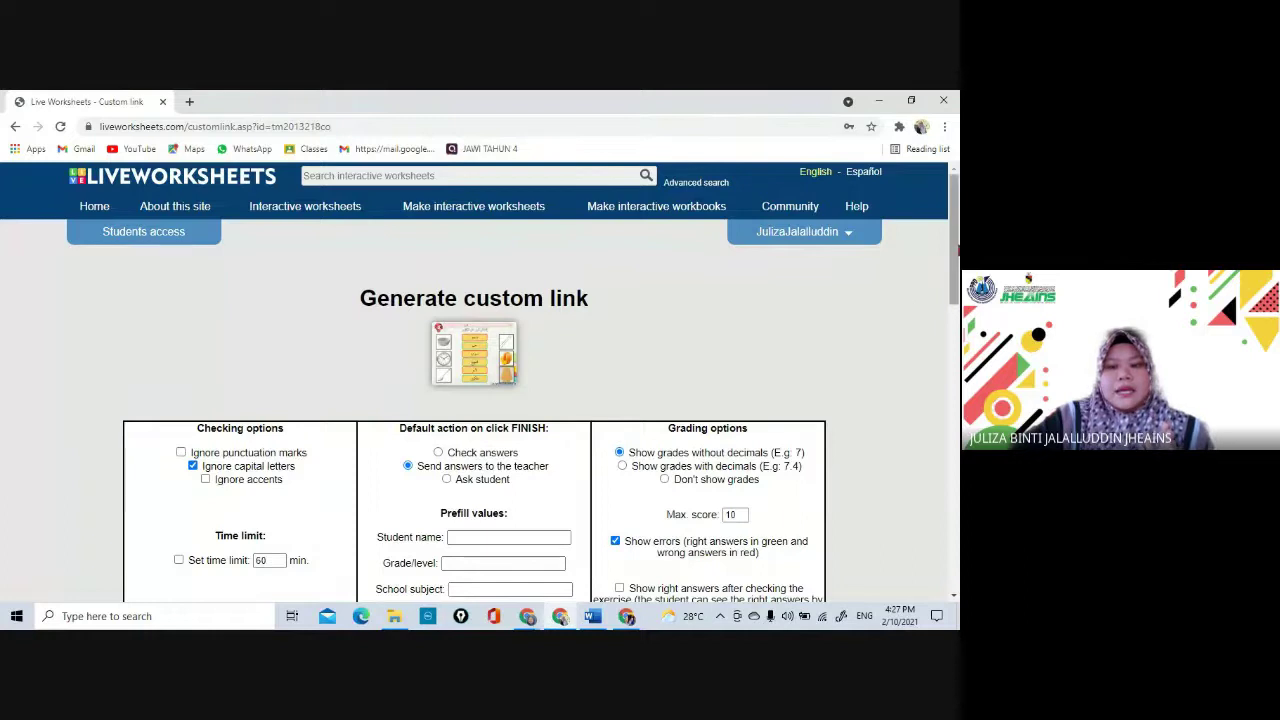
pyautogui.moveTo(955, 250); pyautogui.dragTo(958, 303)
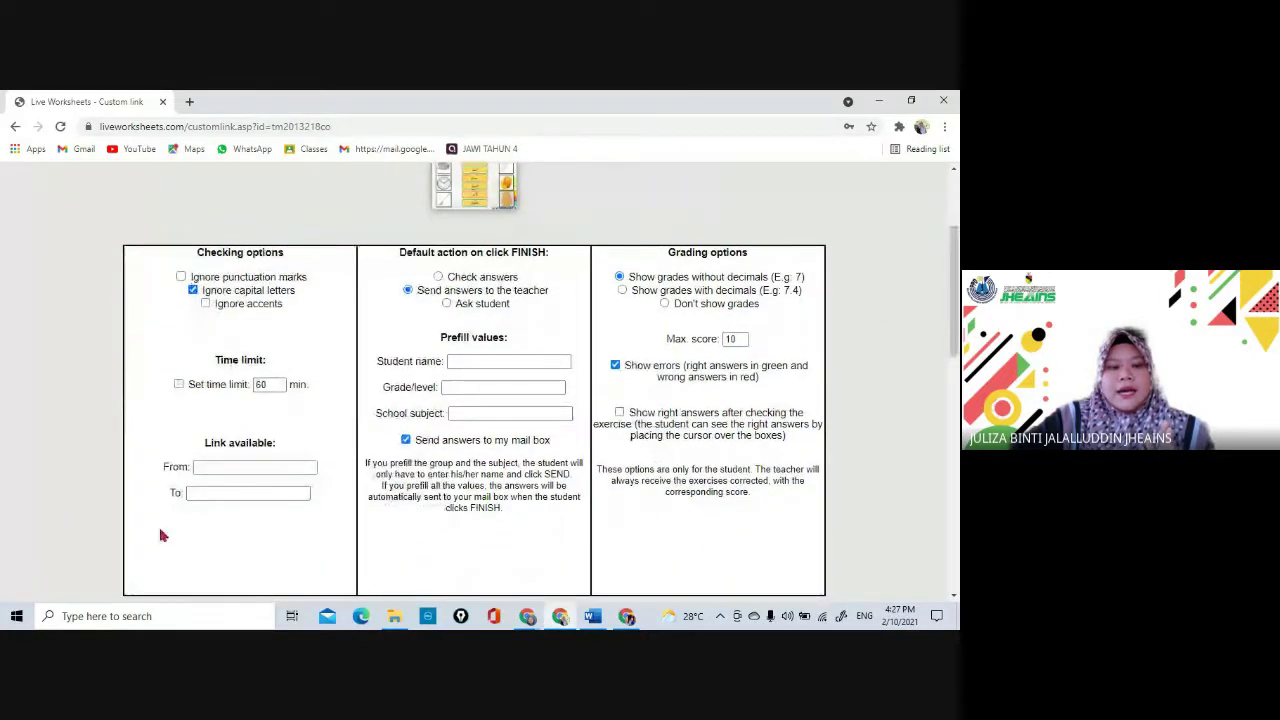
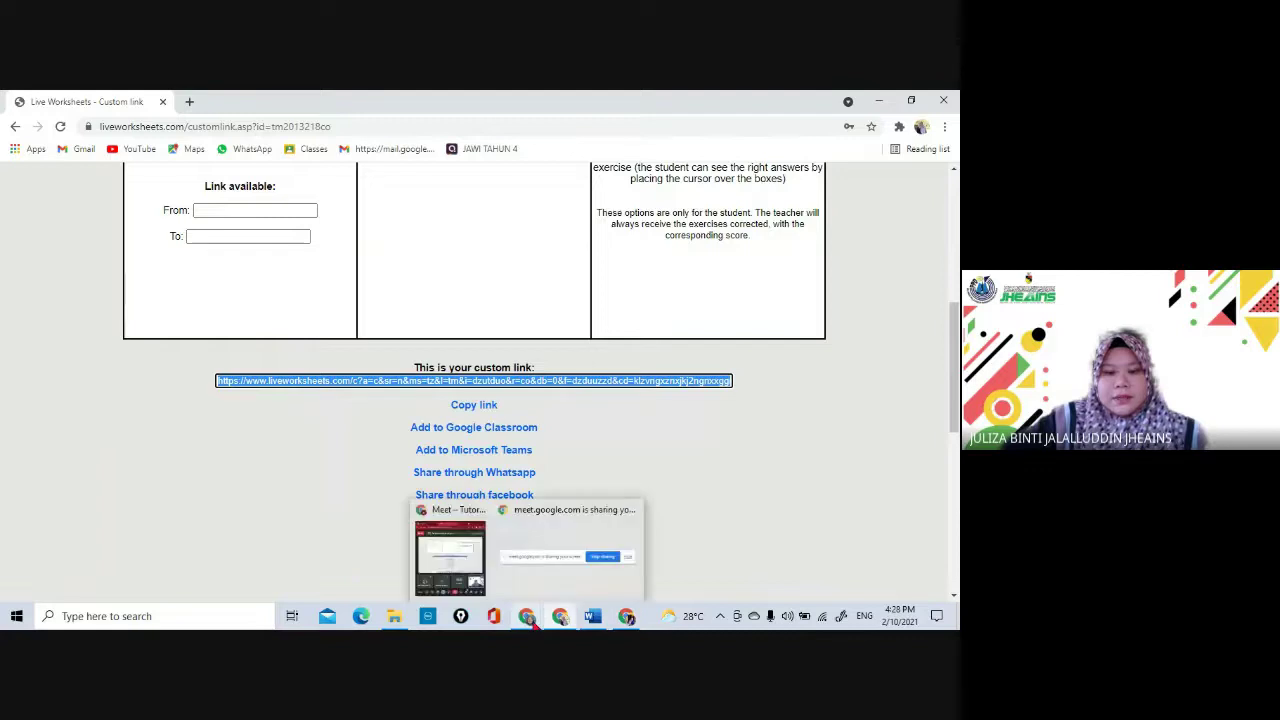
# - Switch to the Google Meet call, send the worksheet's custom link in the in-call messages and return to the custom link page
pyautogui.click(458, 552)
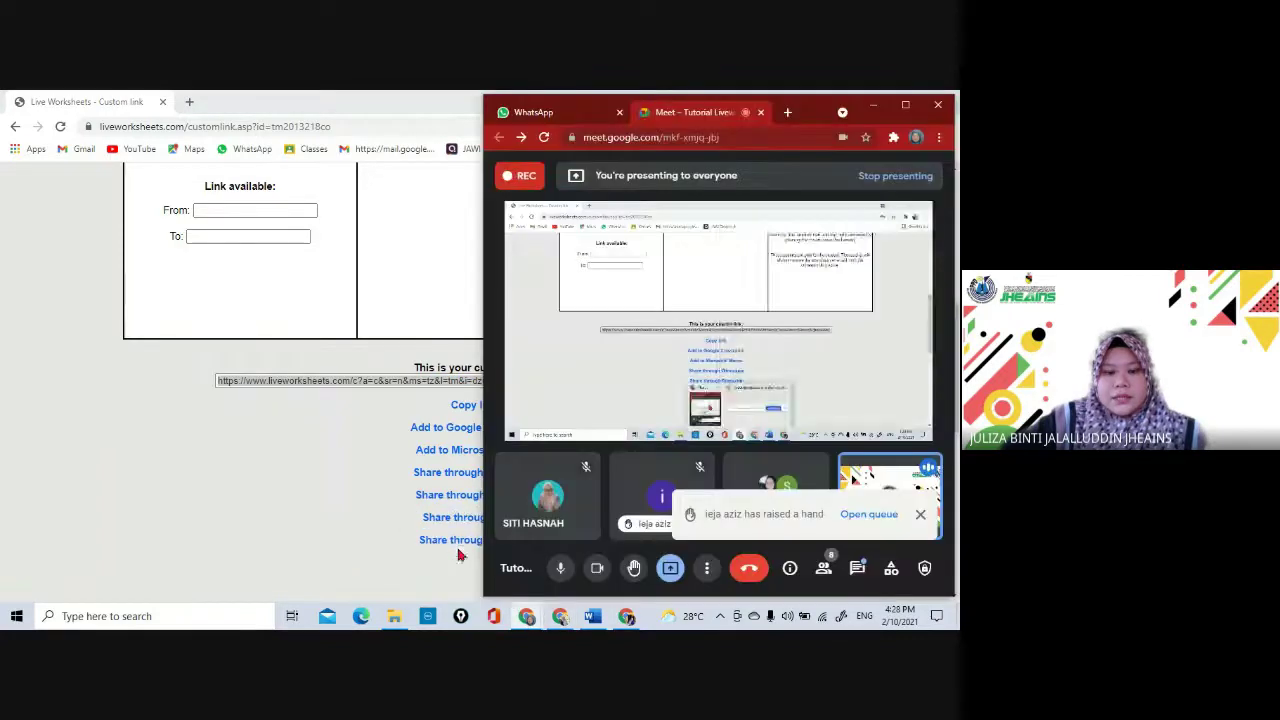
pyautogui.click(866, 568)
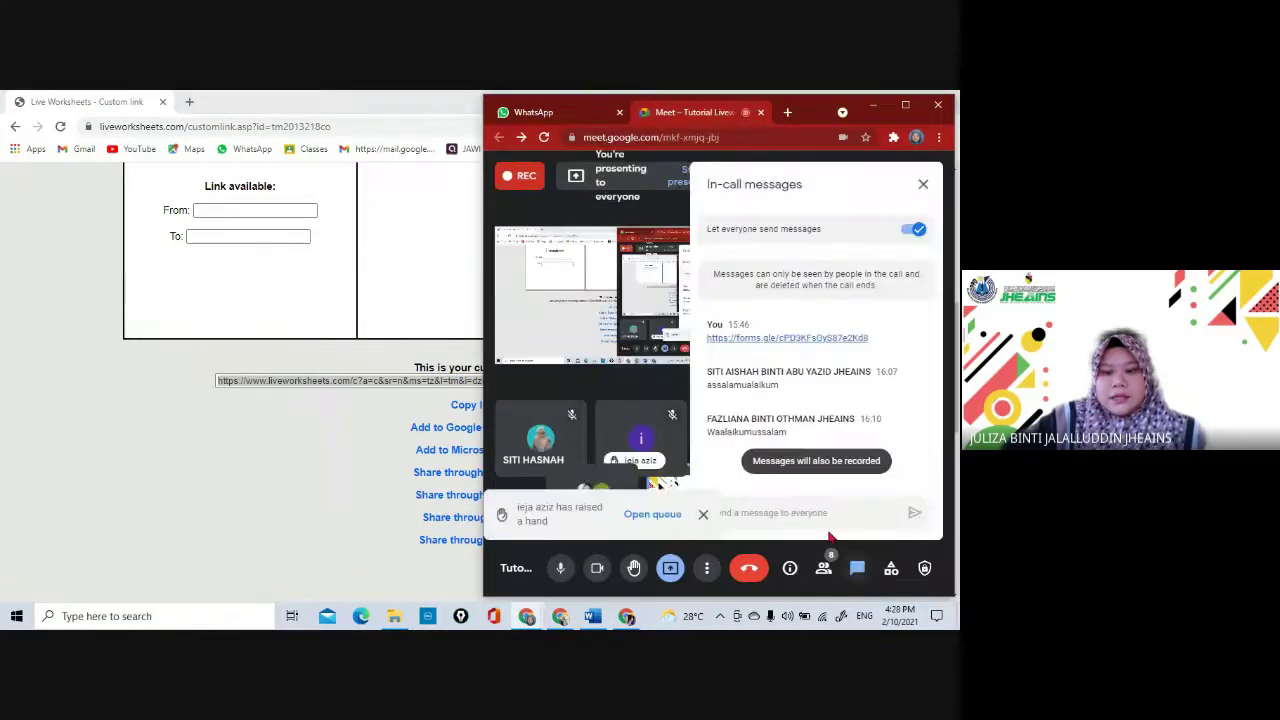
pyautogui.rightClick(795, 512)
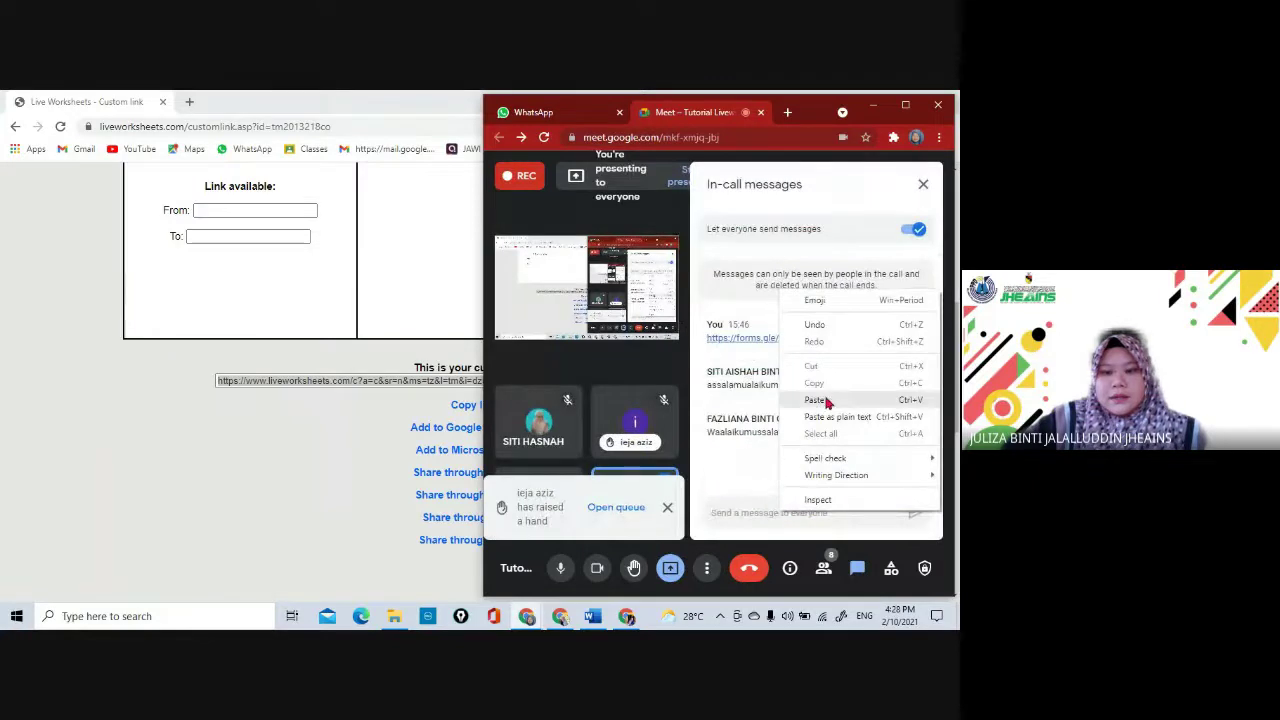
pyautogui.click(827, 399)
pyautogui.click(914, 500)
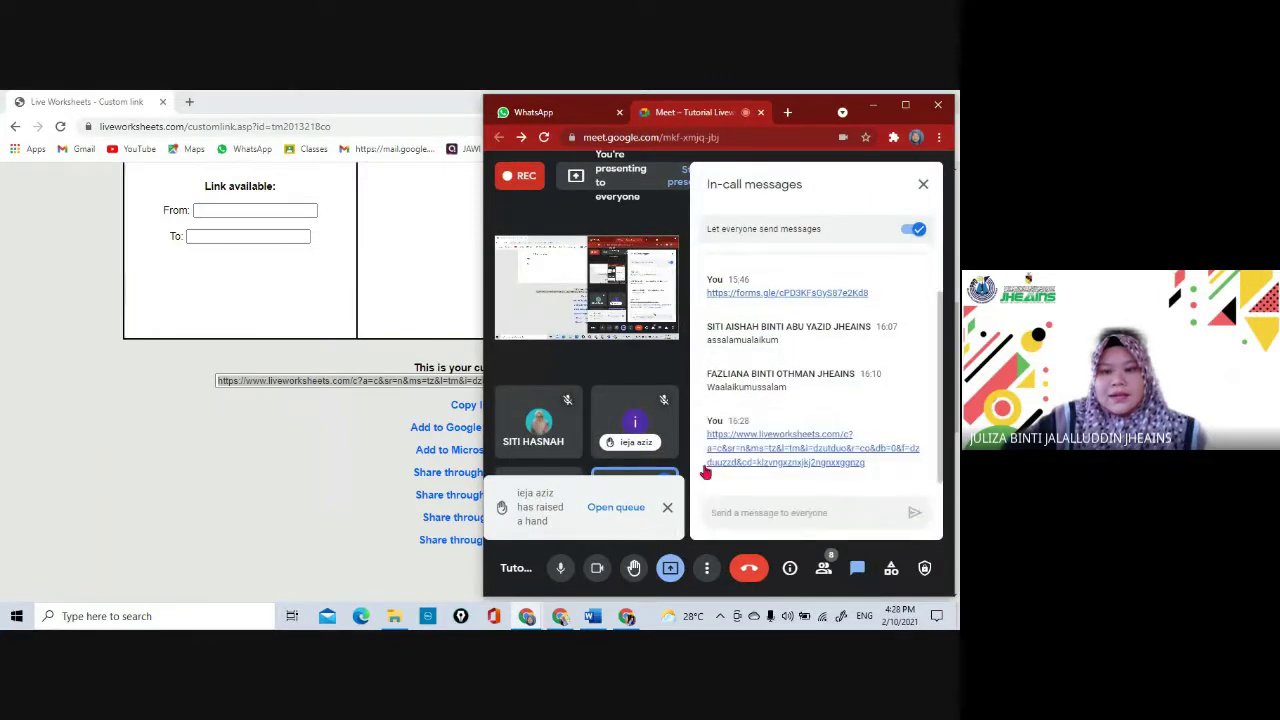
pyautogui.click(387, 420)
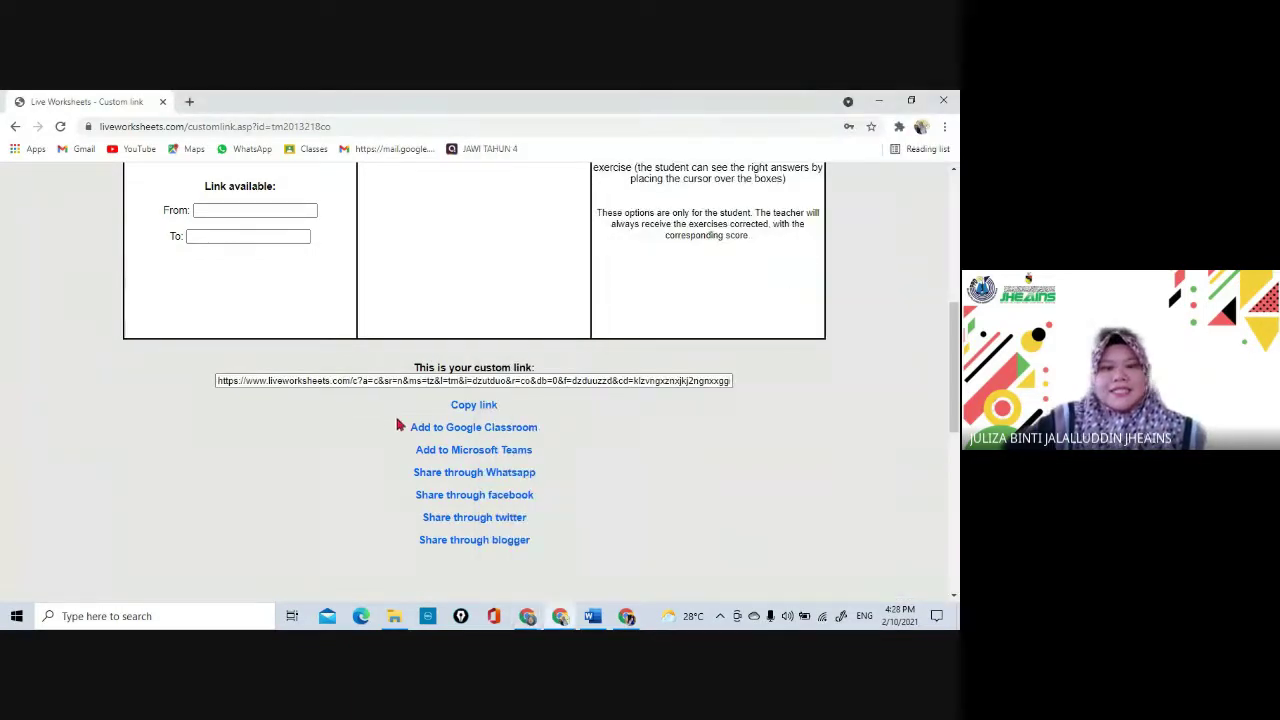
# - Go back to the Google Meet call and post a one-character message to everyone in the in-call messages
pyautogui.click(879, 101)
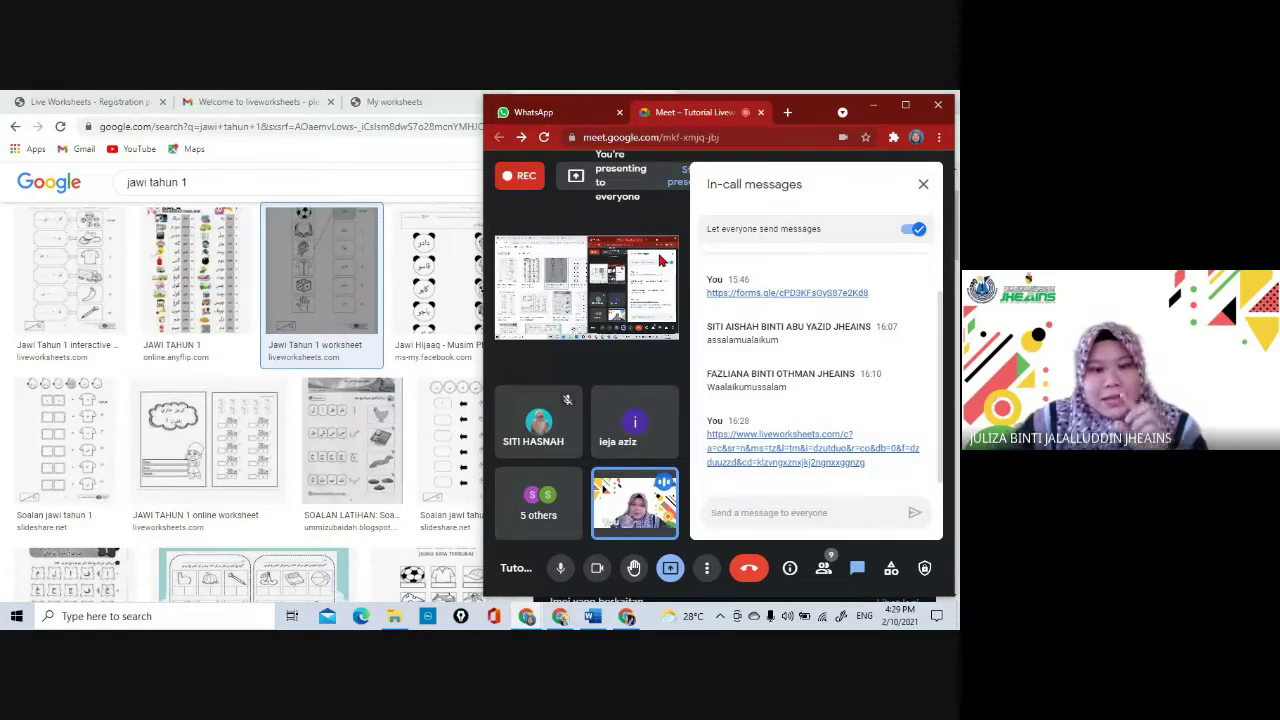
pyautogui.click(735, 513)
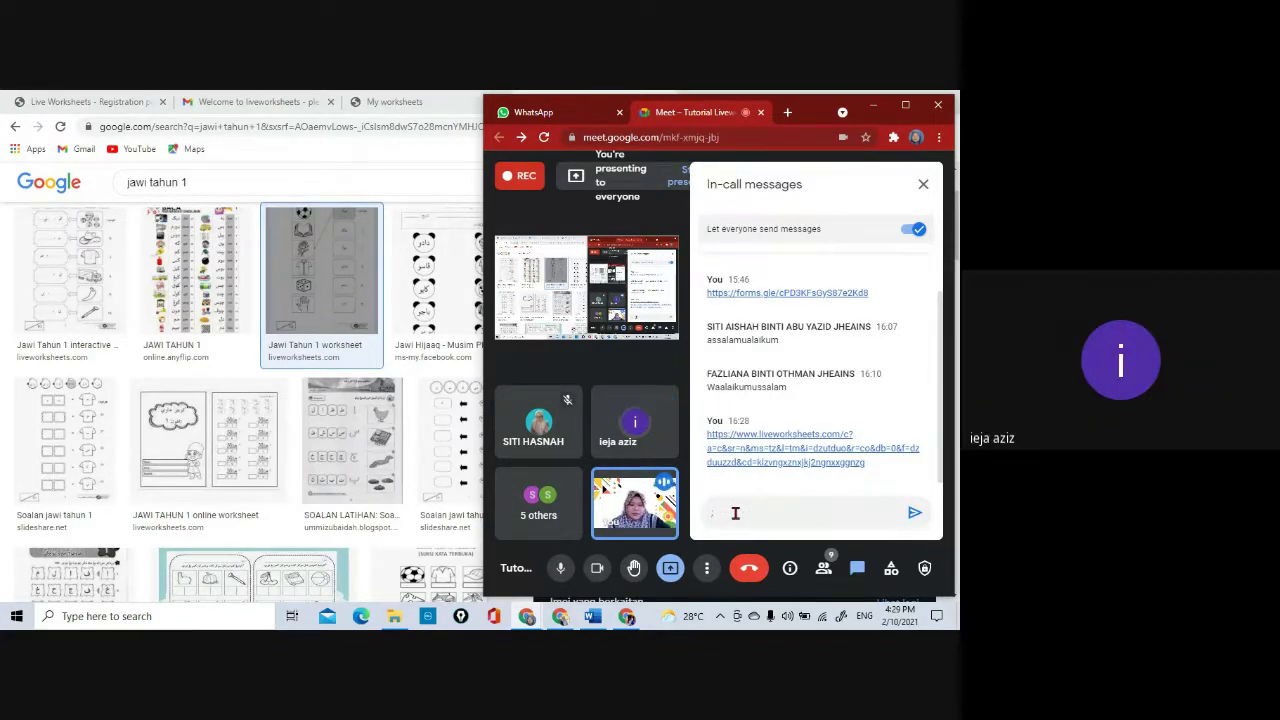
pyautogui.press('BackSpace')
pyautogui.write('.')
pyautogui.press('Return')
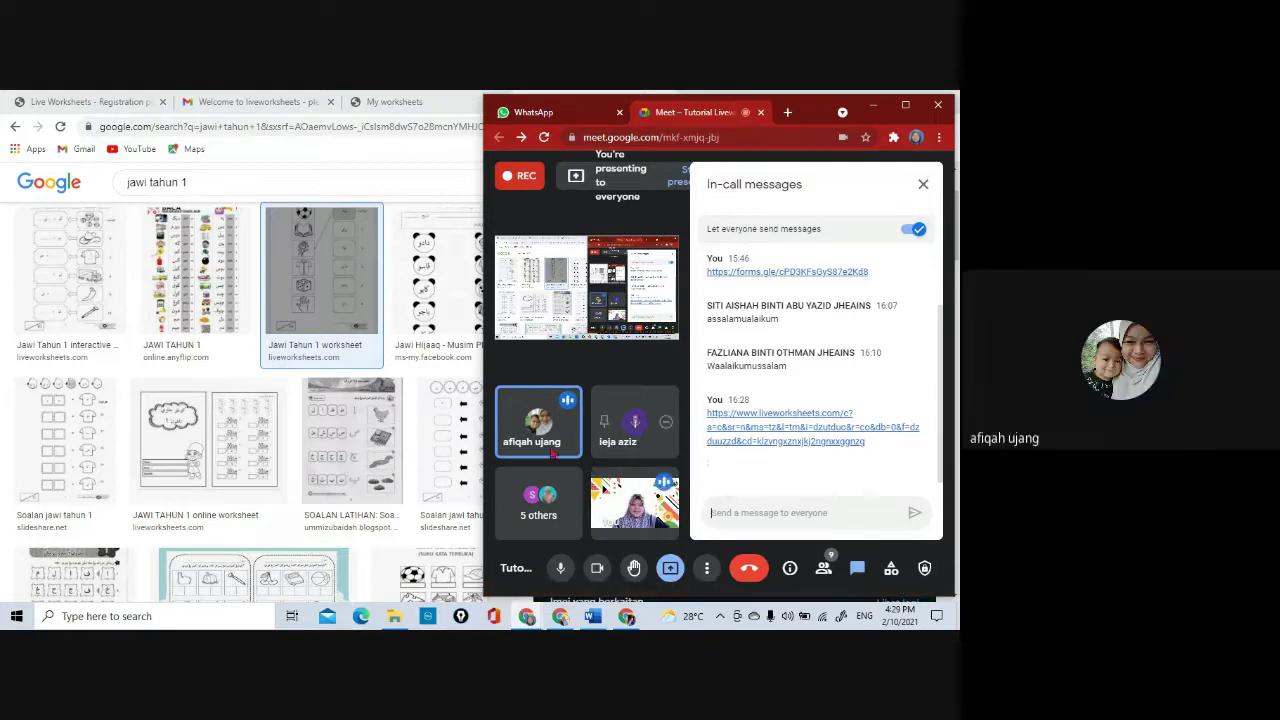
pyautogui.moveTo(547, 453)
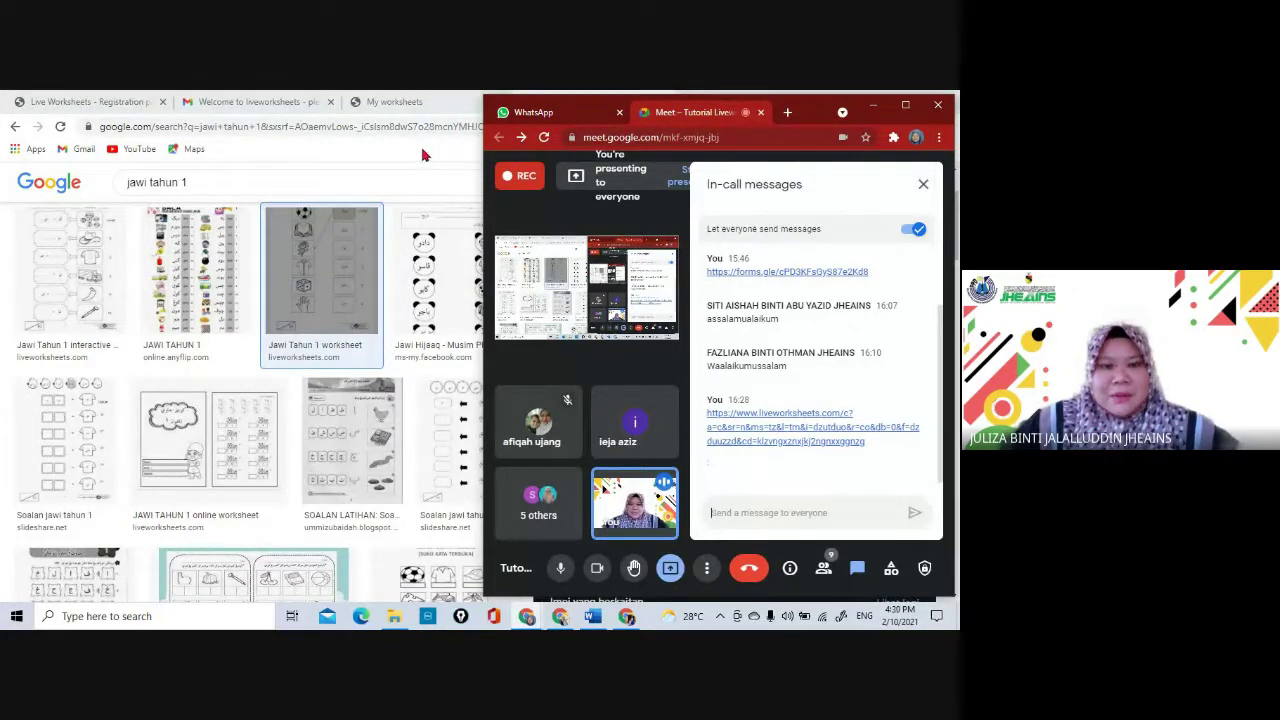
# - Close the in-call messages and switch to the Liveworksheets window with the custom link page
pyautogui.click(924, 185)
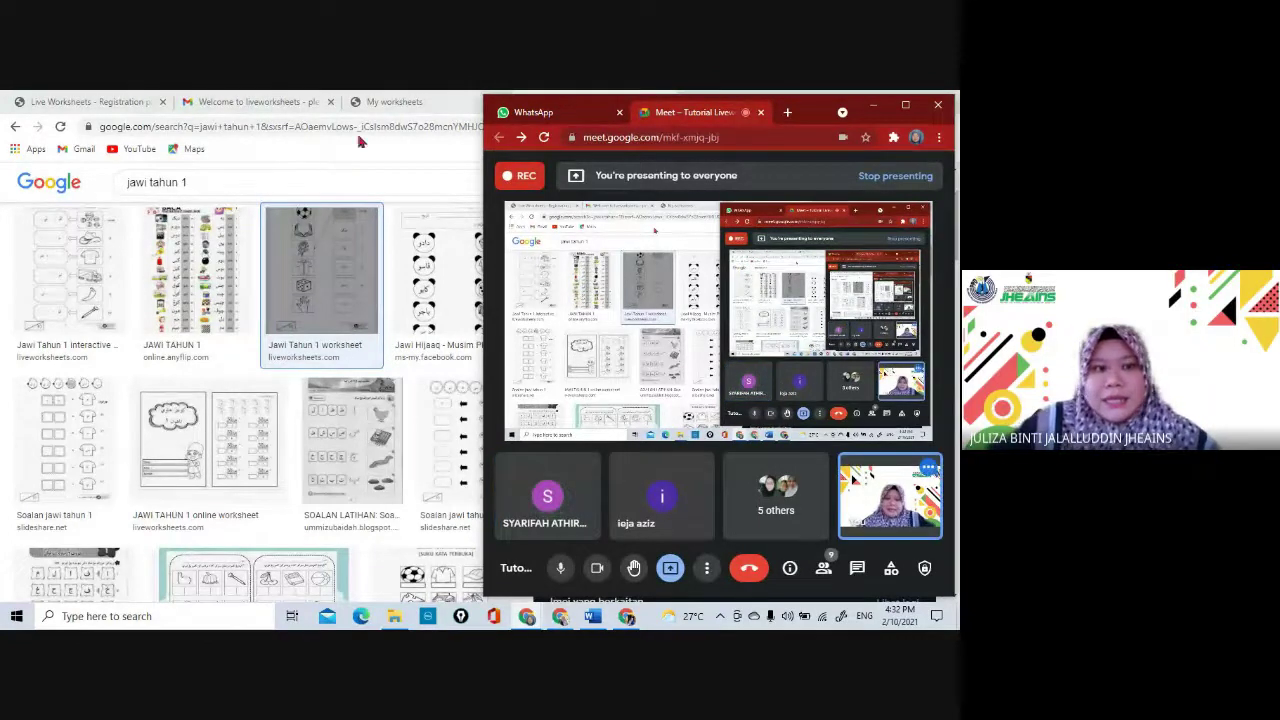
pyautogui.click(255, 101)
pyautogui.click(85, 104)
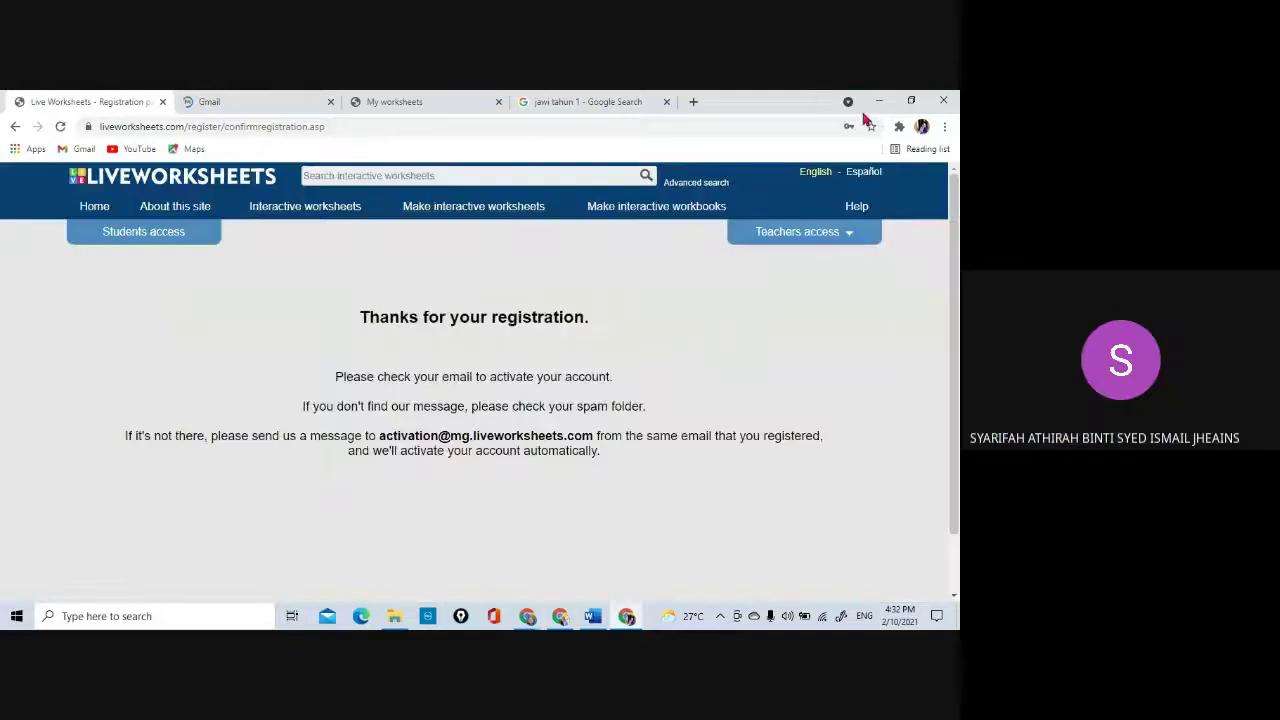
pyautogui.click(878, 101)
pyautogui.moveTo(593, 618)
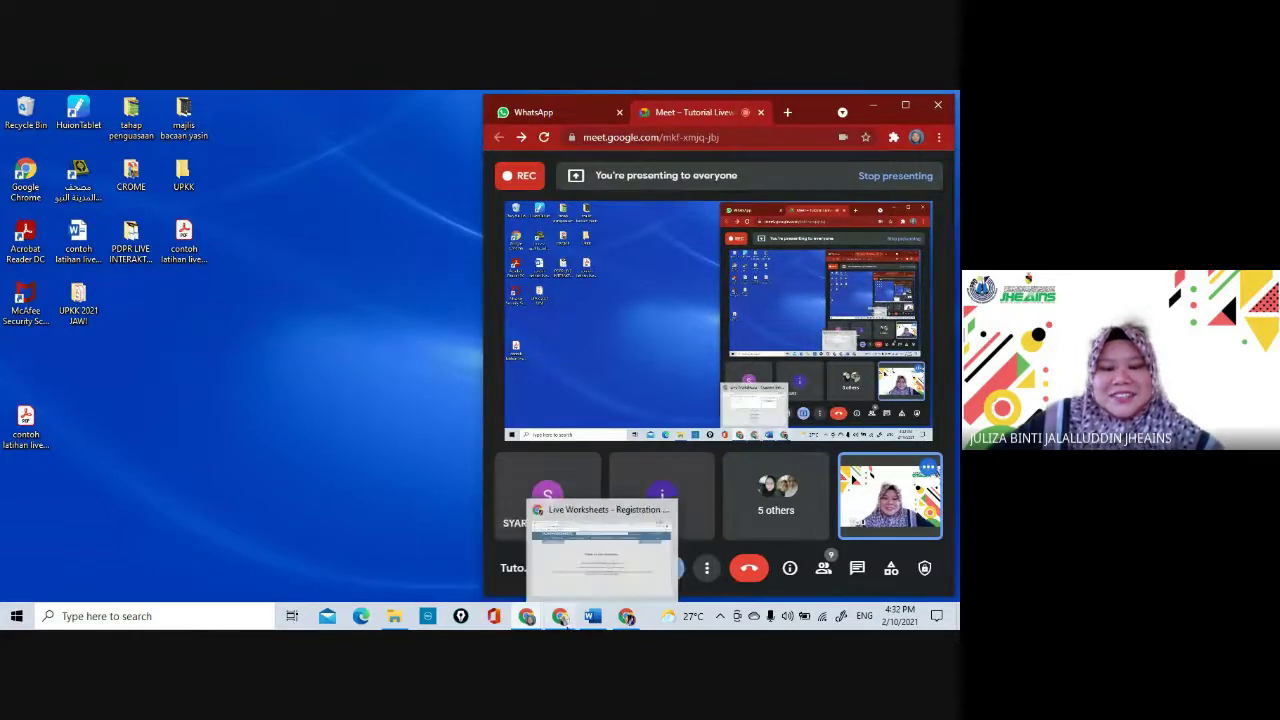
pyautogui.click(540, 545)
# - Open the "Jawi tahun 4" worksheet from the account's own worksheets and bring it up in the worksheet editor
pyautogui.scroll(5, 521, 367)
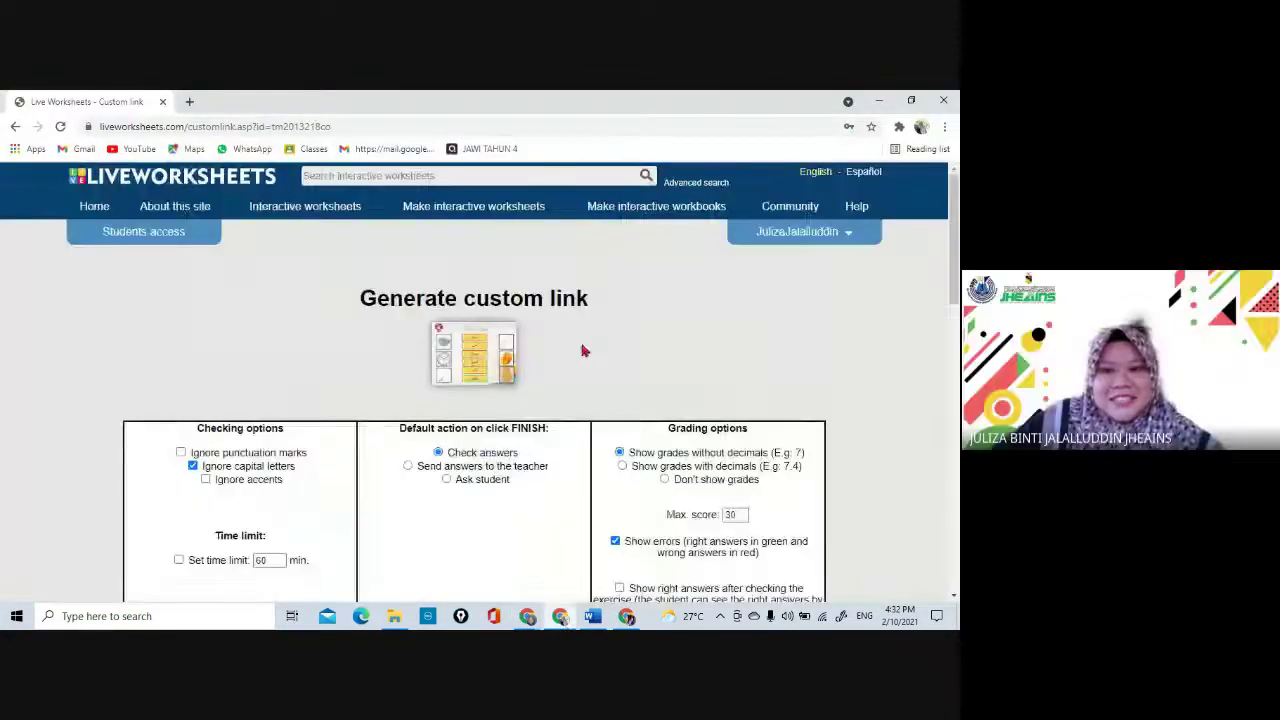
pyautogui.click(800, 231)
pyautogui.click(815, 262)
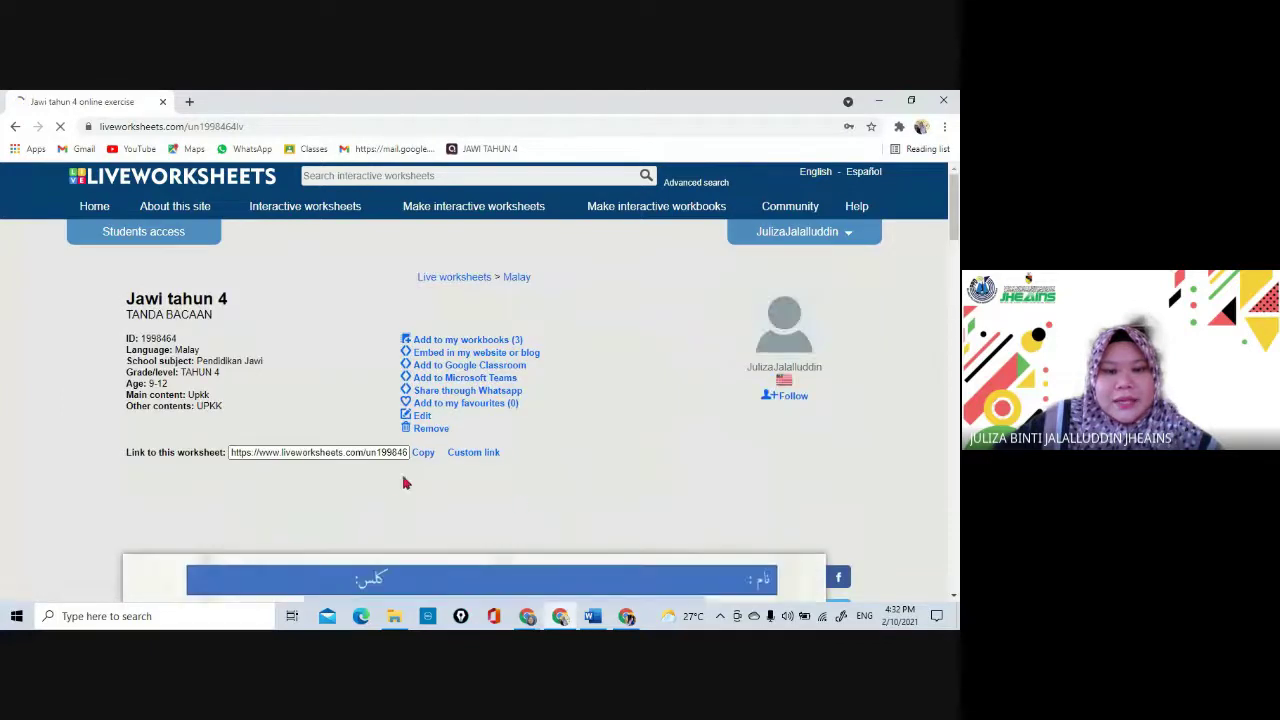
pyautogui.scroll(-4, 392, 484)
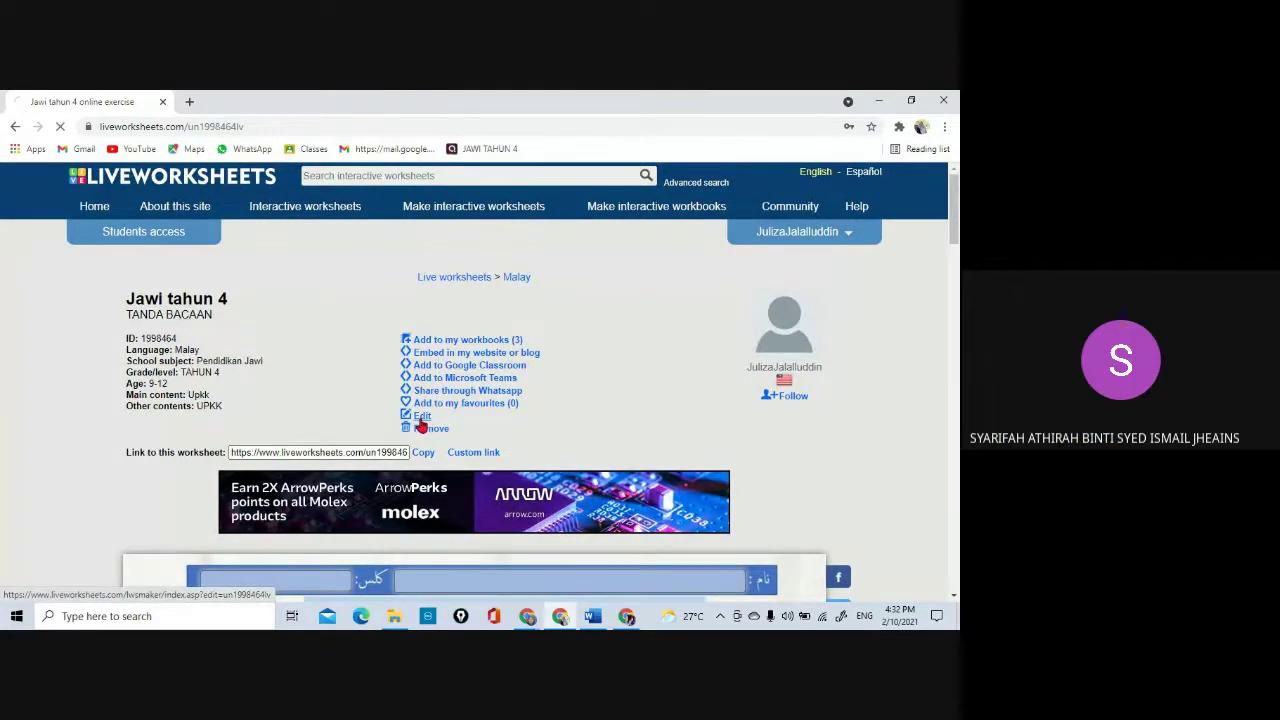
pyautogui.click(420, 418)
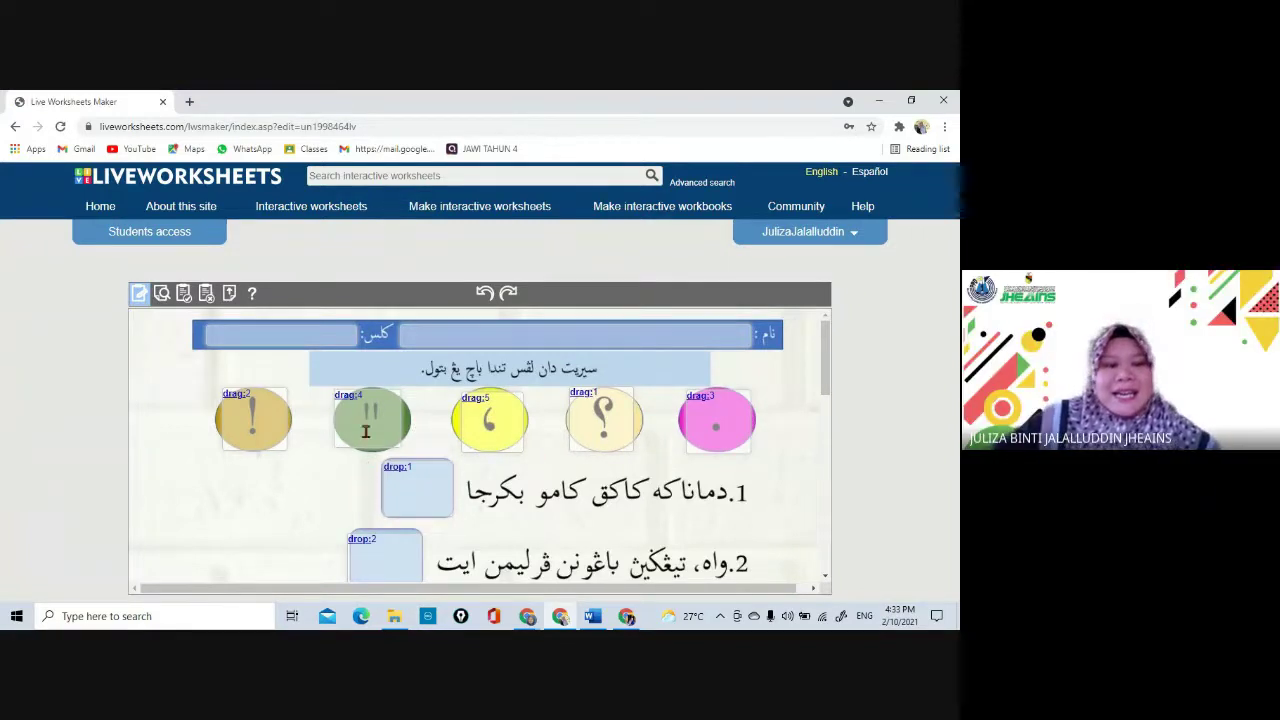
# - Look over the drag-and-drop fields of the "Jawi tahun 4" worksheet in the editor and try Redo
pyautogui.scroll(-3, 462, 467)
pyautogui.scroll(3, 462, 467)
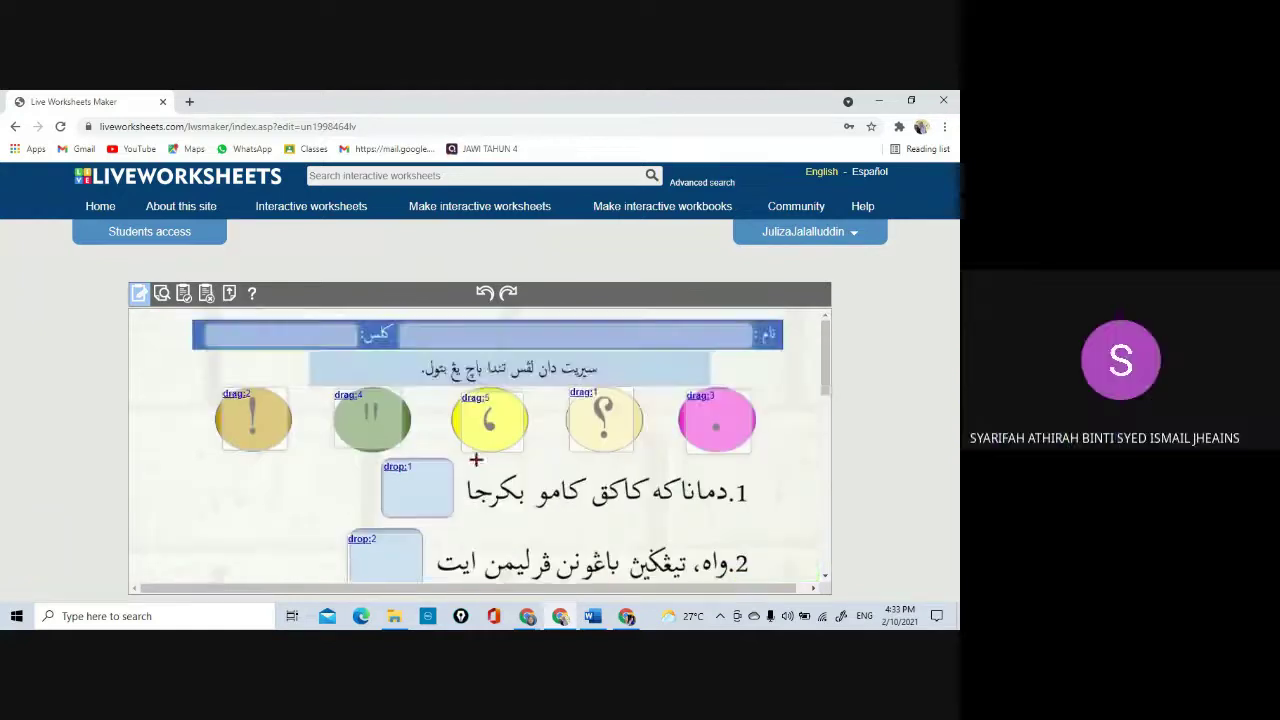
pyautogui.click(508, 298)
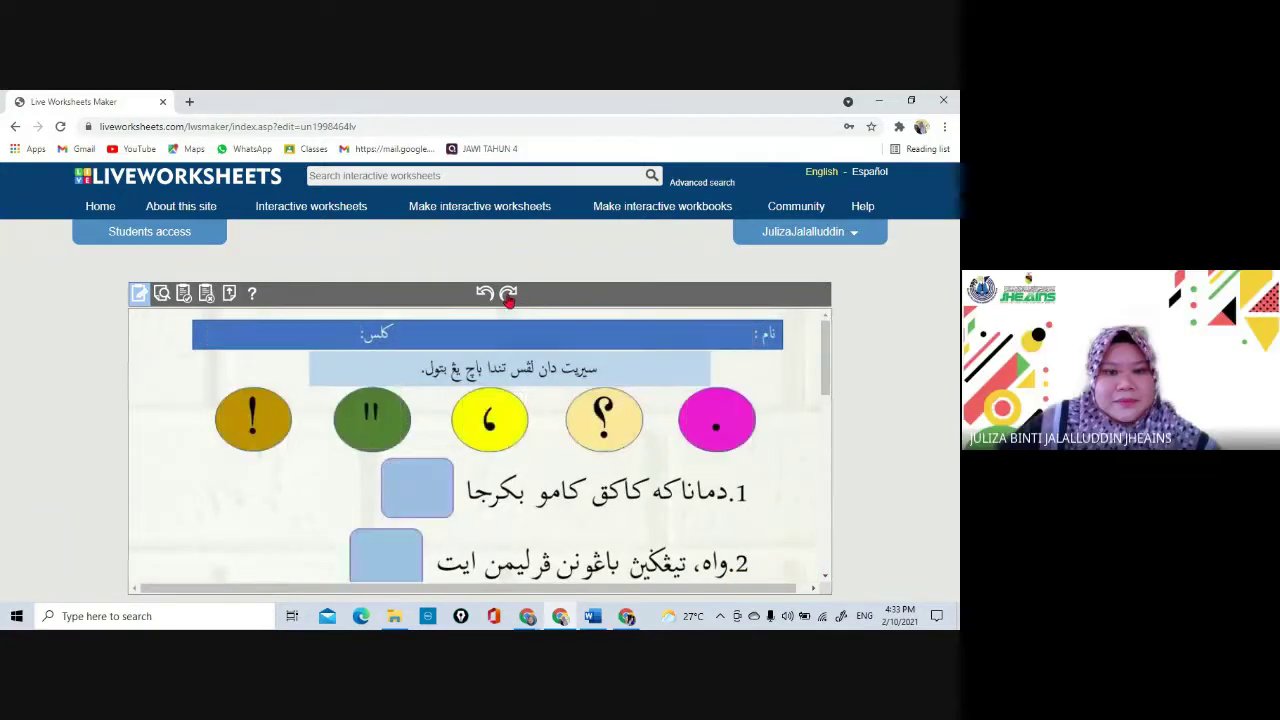
# - Return to the account's own worksheets and check the sorting options for the shared worksheets
pyautogui.click(812, 236)
pyautogui.click(810, 258)
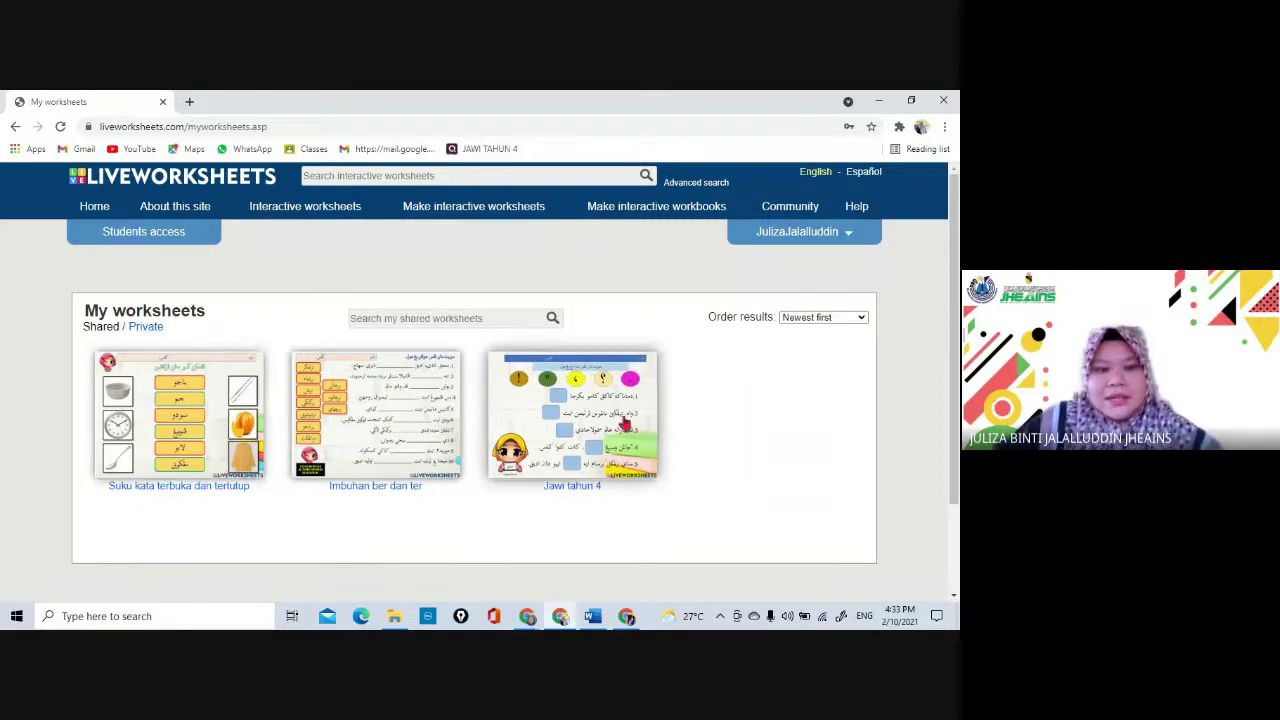
pyautogui.click(803, 318)
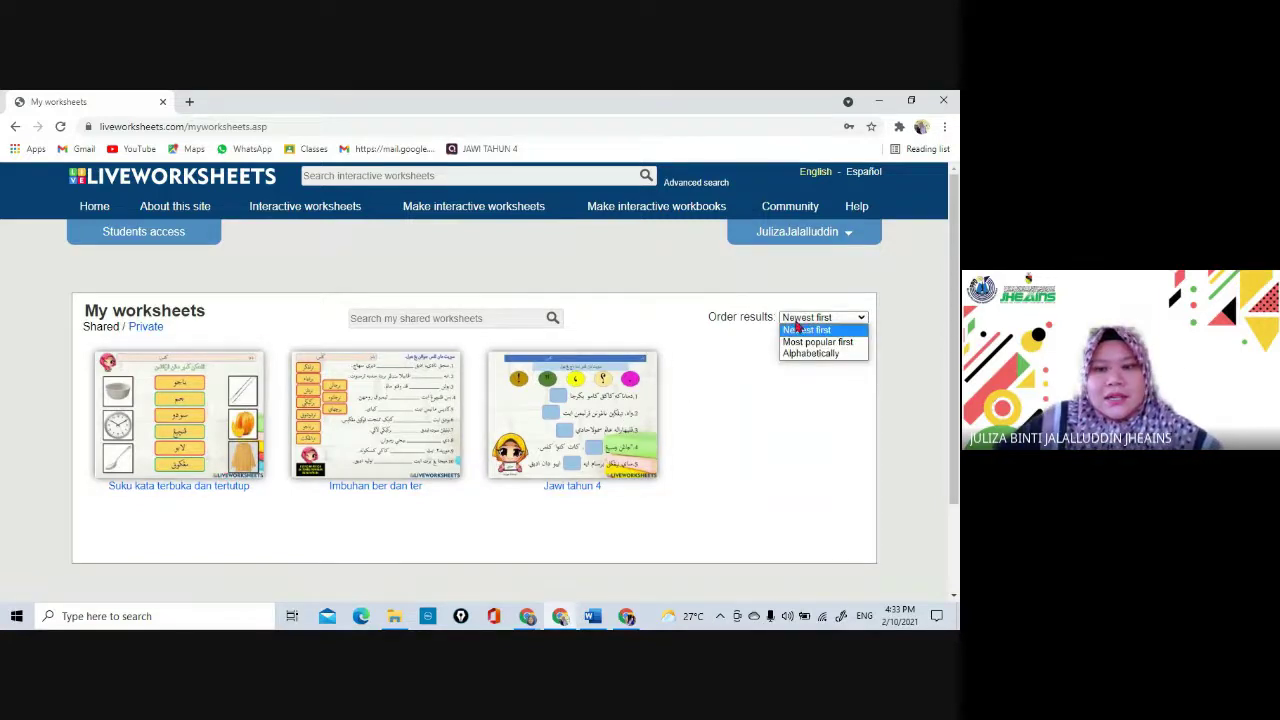
pyautogui.click(724, 358)
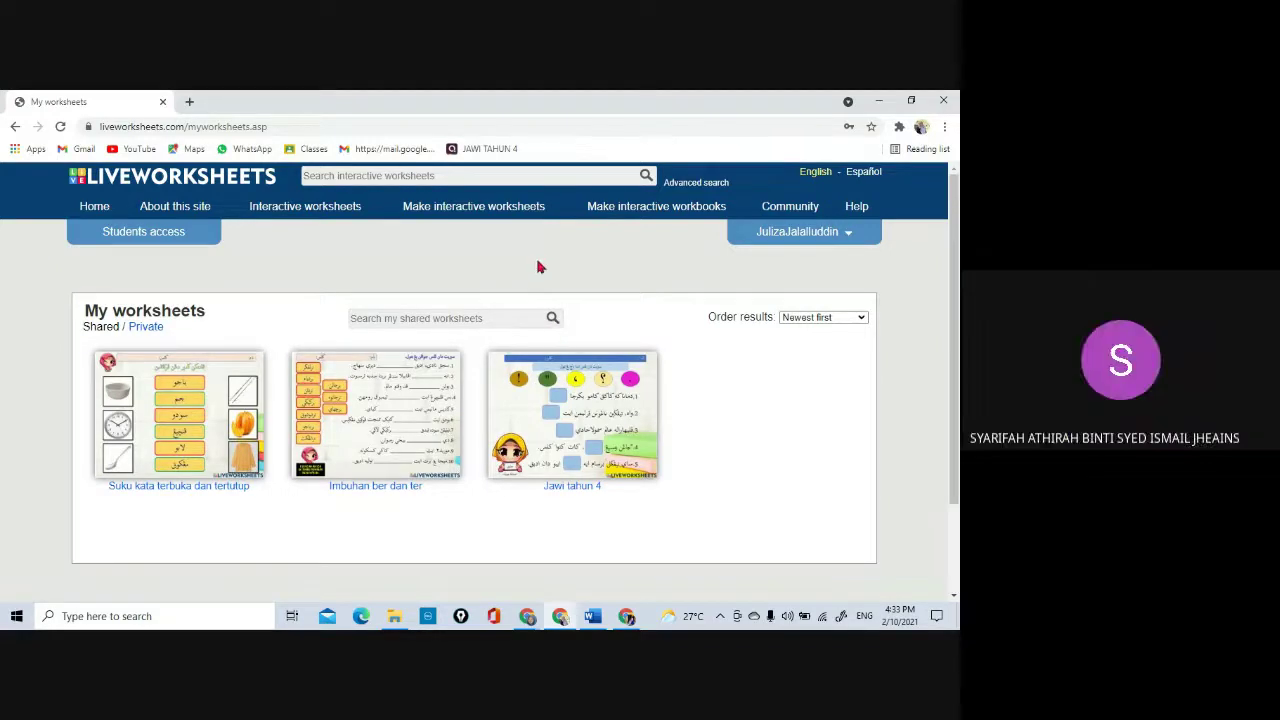
# - Switch to the Google Meet call, maximize its window, check its presenting options and return to the Liveworksheets window
pyautogui.click(878, 101)
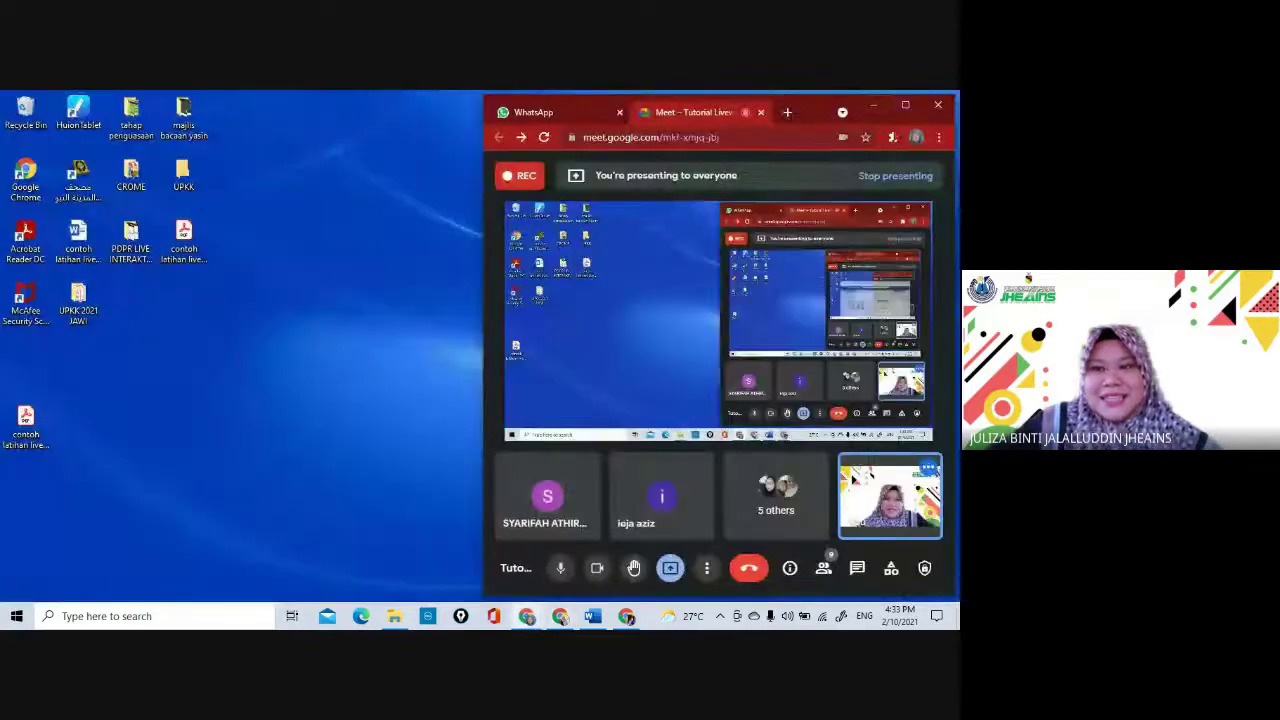
pyautogui.click(905, 105)
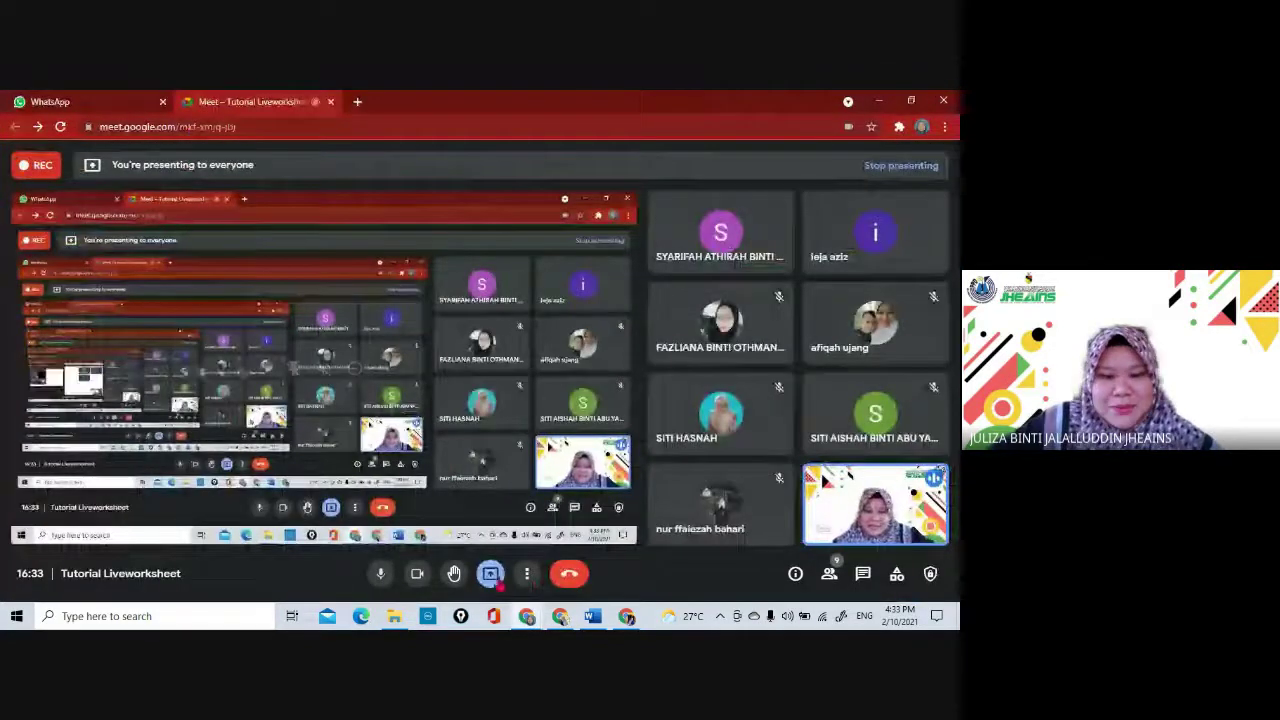
pyautogui.click(498, 583)
pyautogui.click(538, 537)
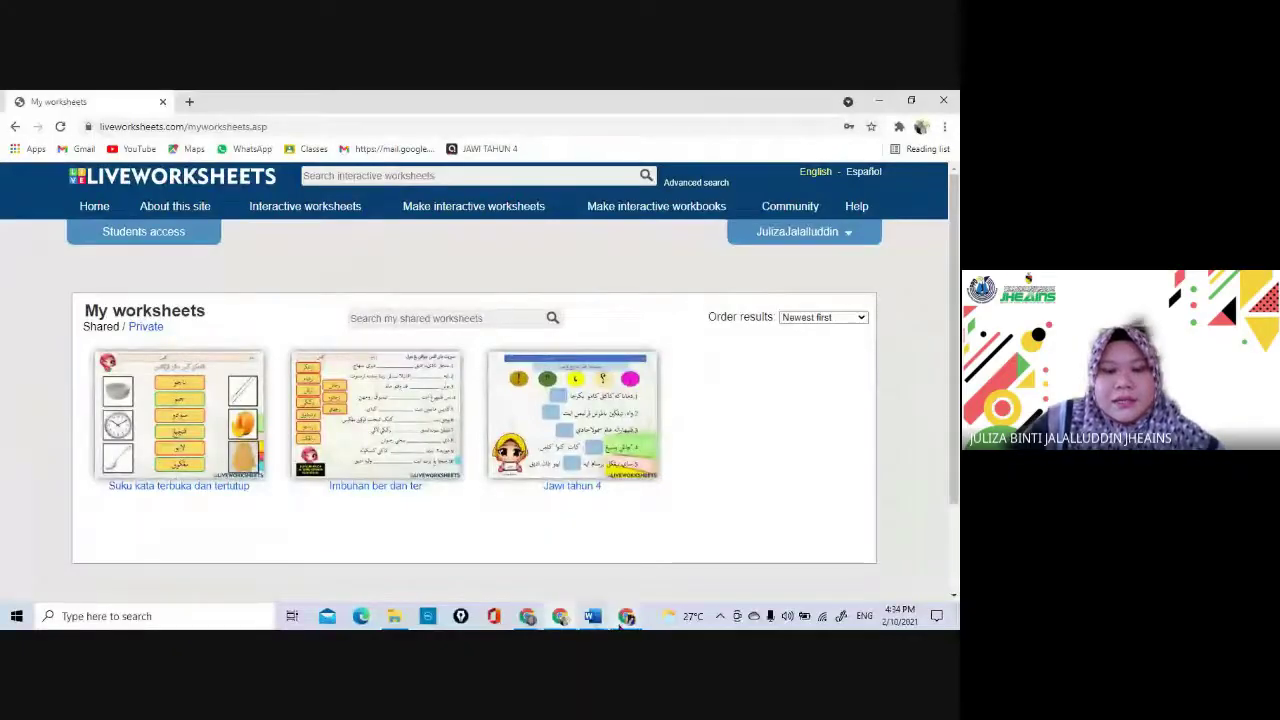
pyautogui.click(528, 617)
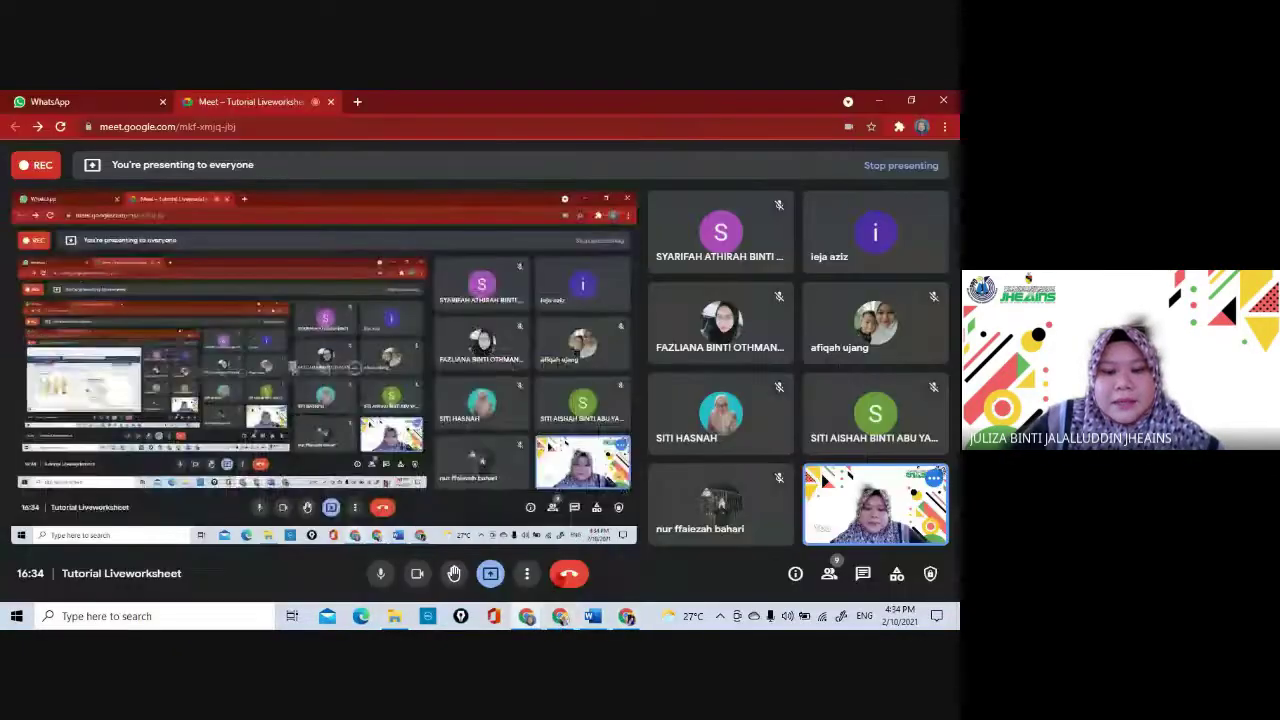
pyautogui.click(561, 617)
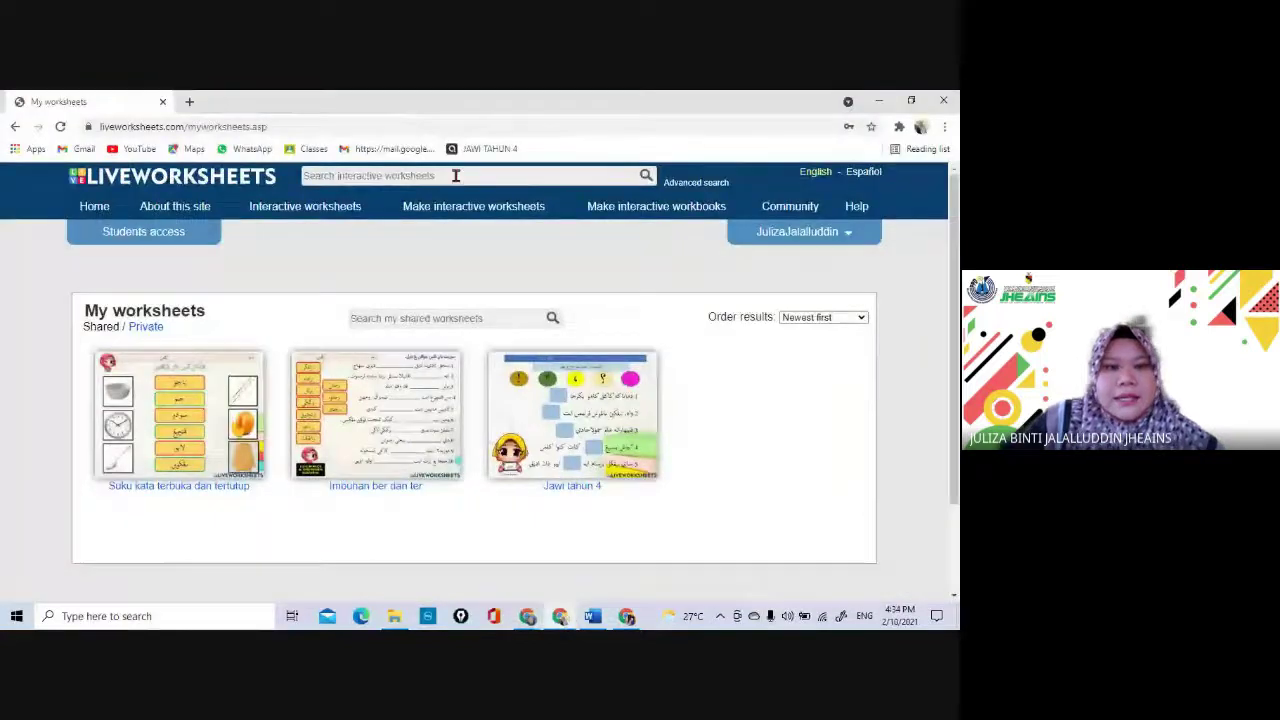
# - Search the interactive worksheets for "JAWI"
pyautogui.click(478, 177)
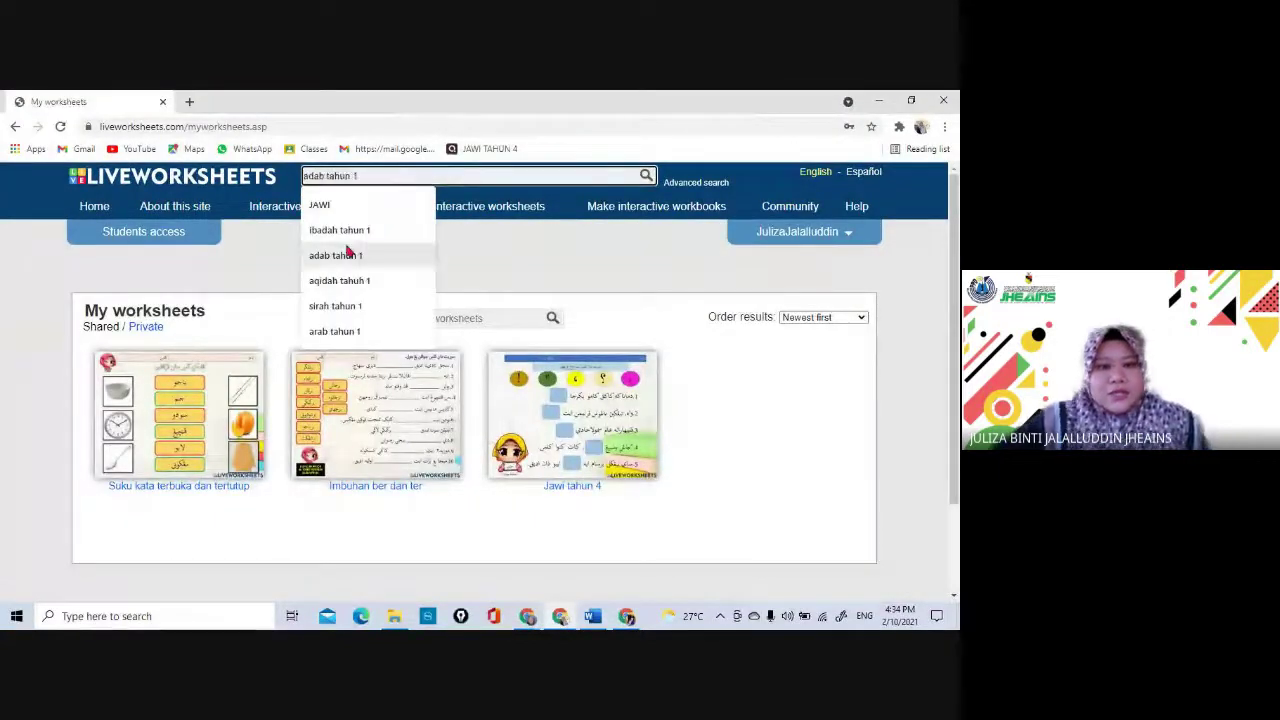
pyautogui.click(360, 206)
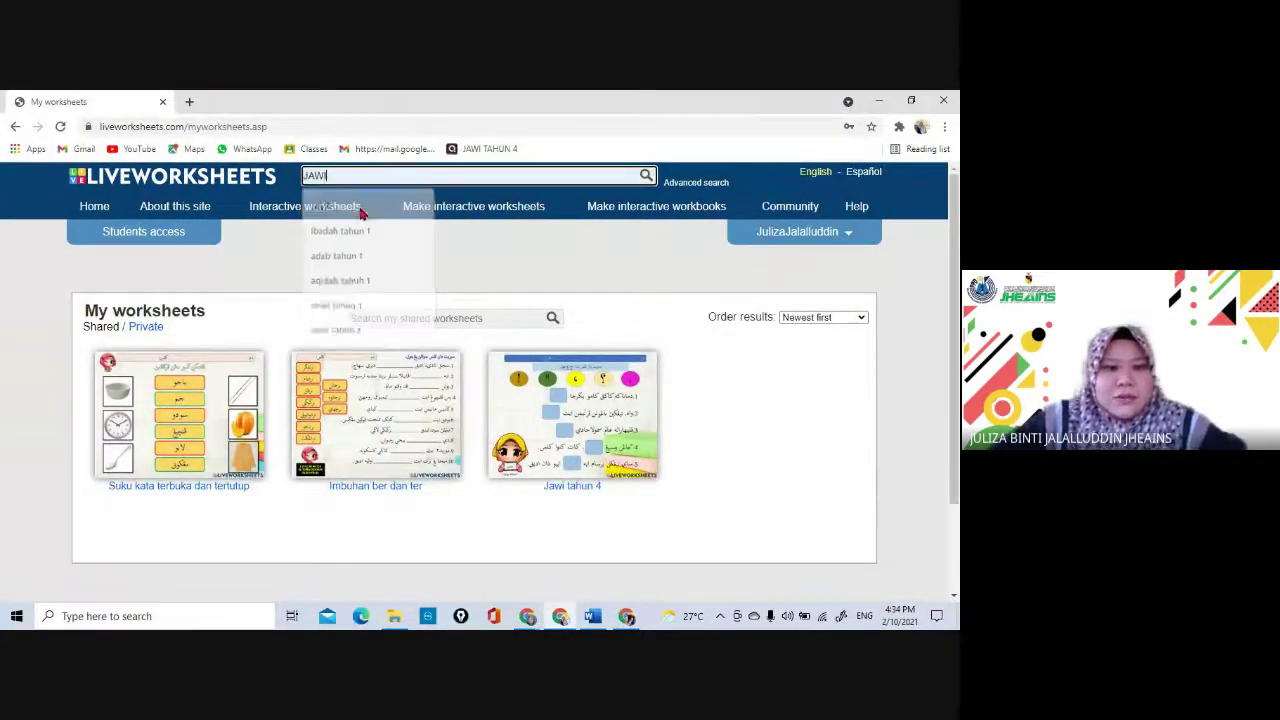
pyautogui.click(645, 176)
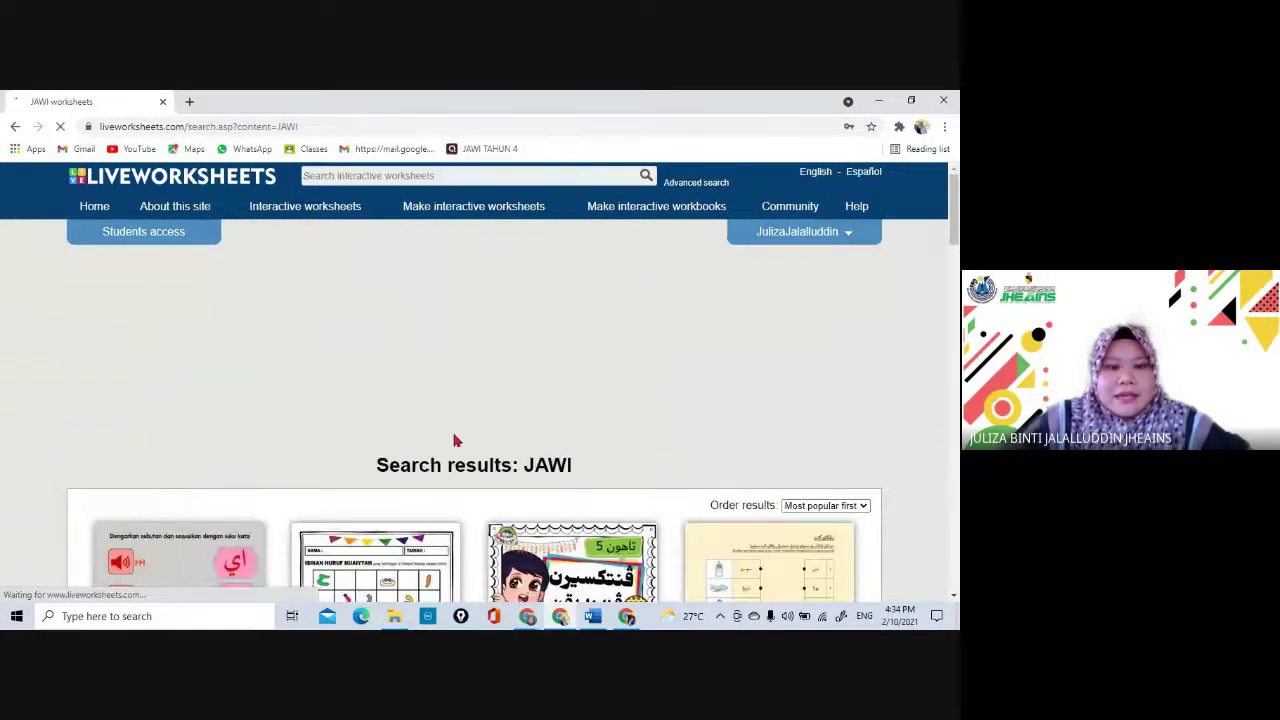
# - Browse the JAWI search results and open the worksheet "Jawi : gabungan dengan huruf alif, waw dan ya"
pyautogui.scroll(-4, 923, 286)
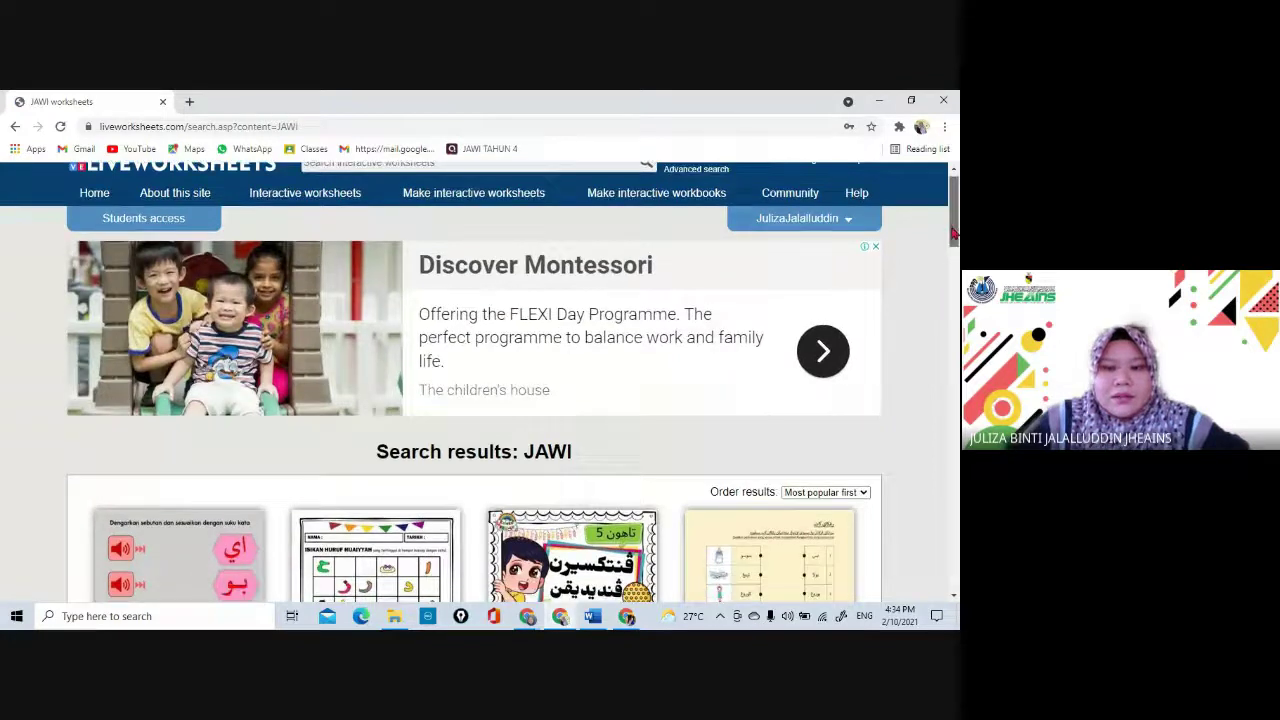
pyautogui.scroll(-3, 475, 384)
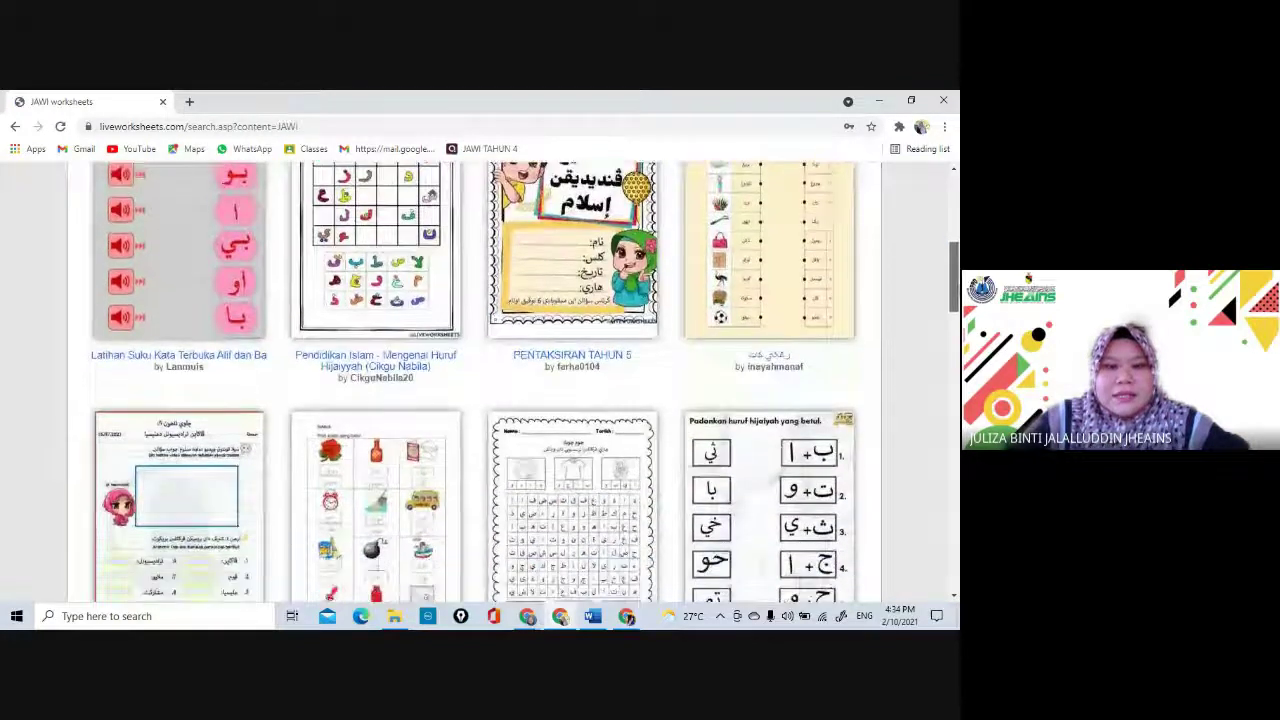
pyautogui.scroll(-2, 475, 384)
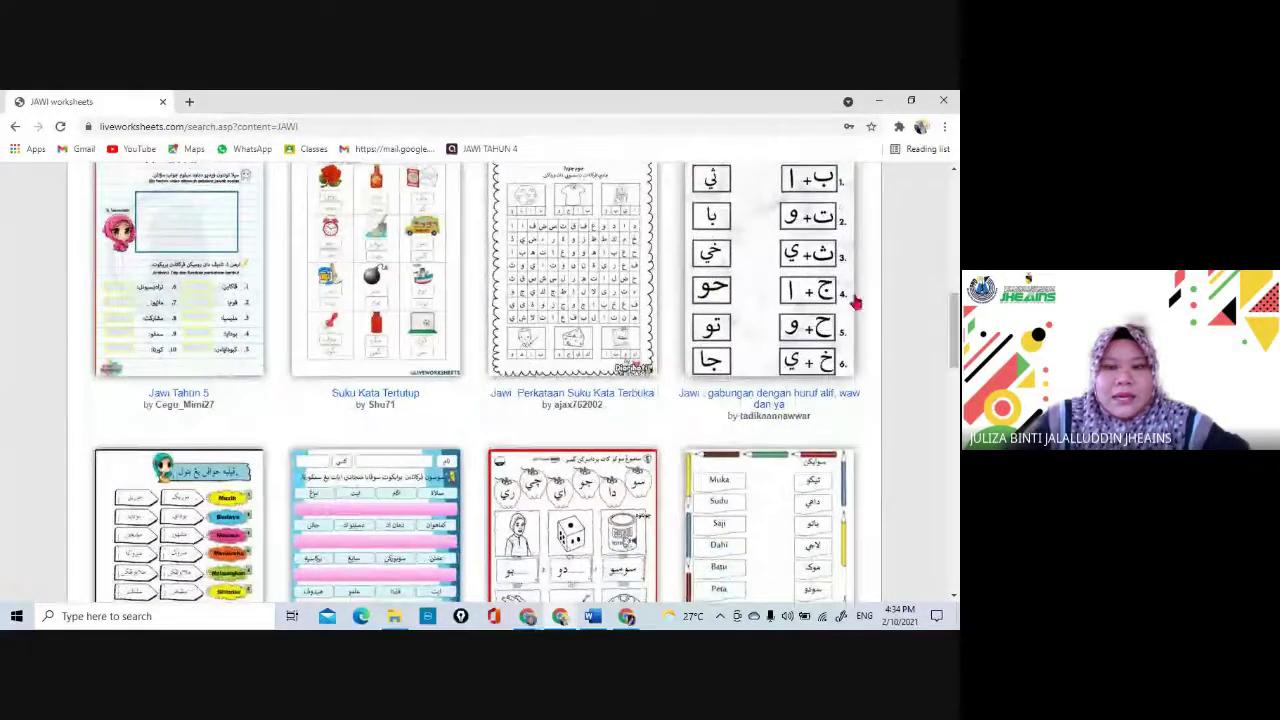
pyautogui.scroll(-1, 955, 330)
pyautogui.click(758, 323)
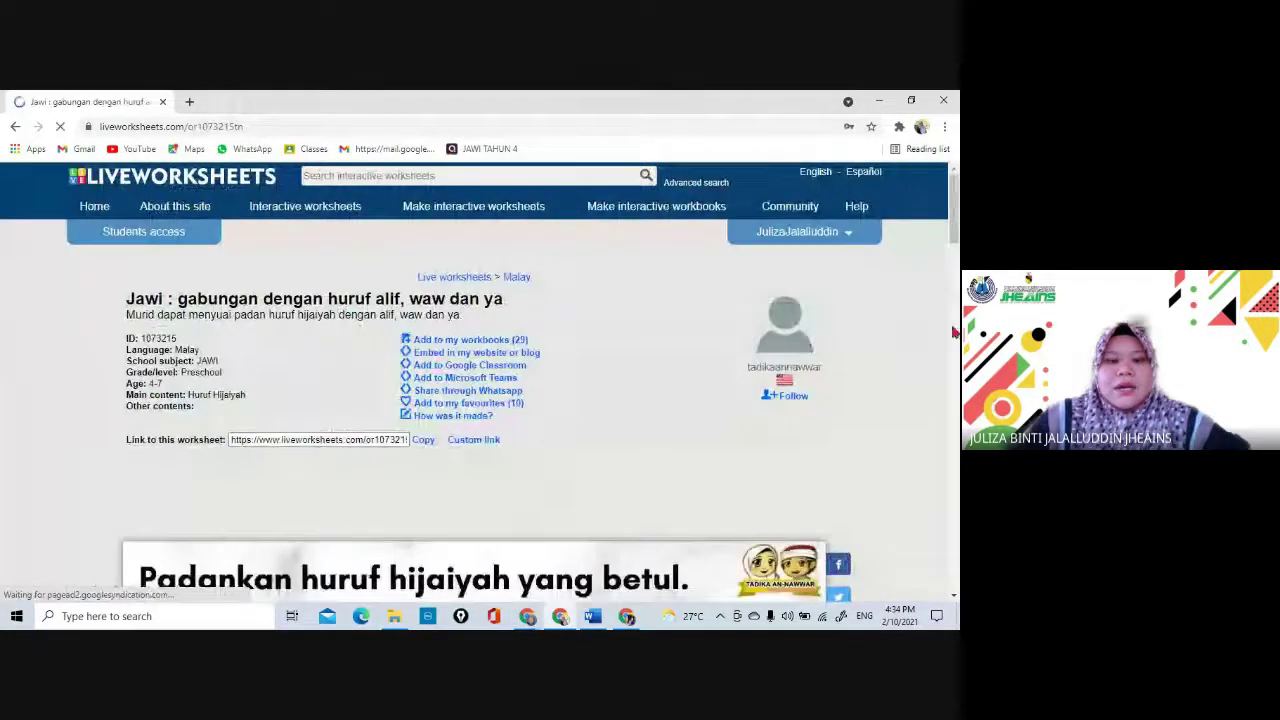
# - Copy the link to the "Jawi : gabungan dengan huruf alif, waw dan ya" worksheet and look through its whole matching exercise
pyautogui.scroll(-2, 953, 222)
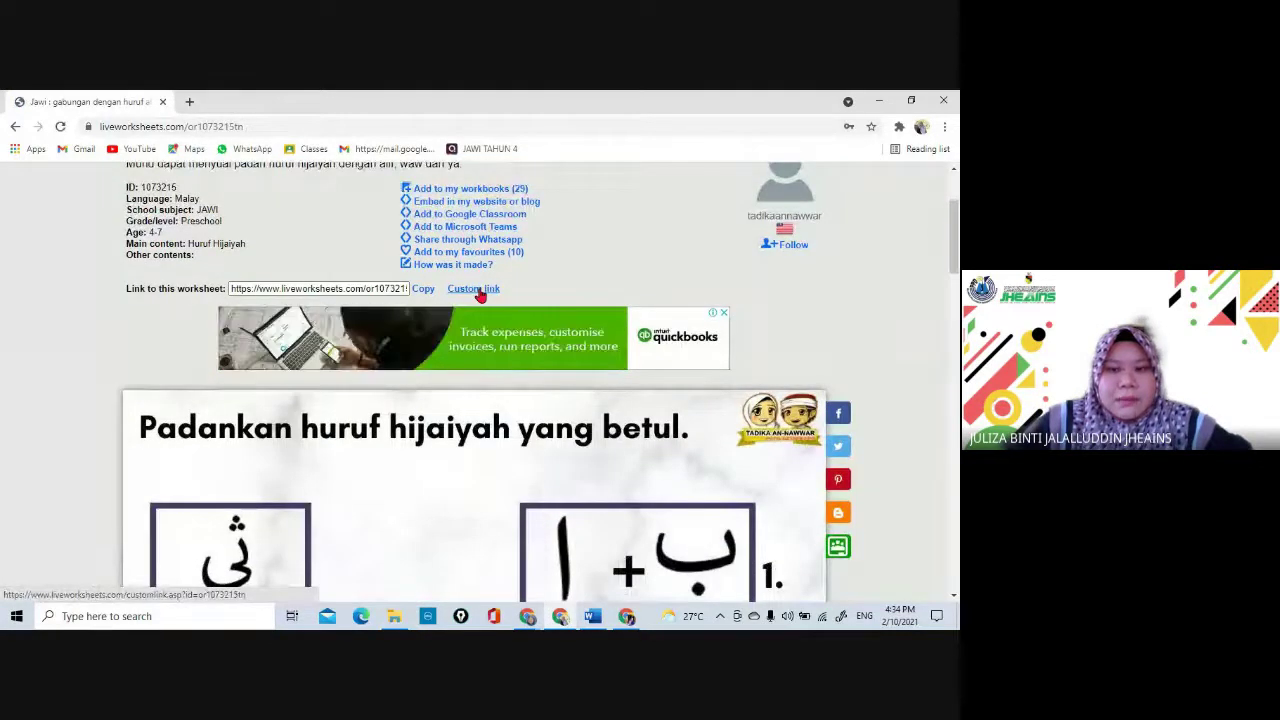
pyautogui.scroll(-3, 455, 302)
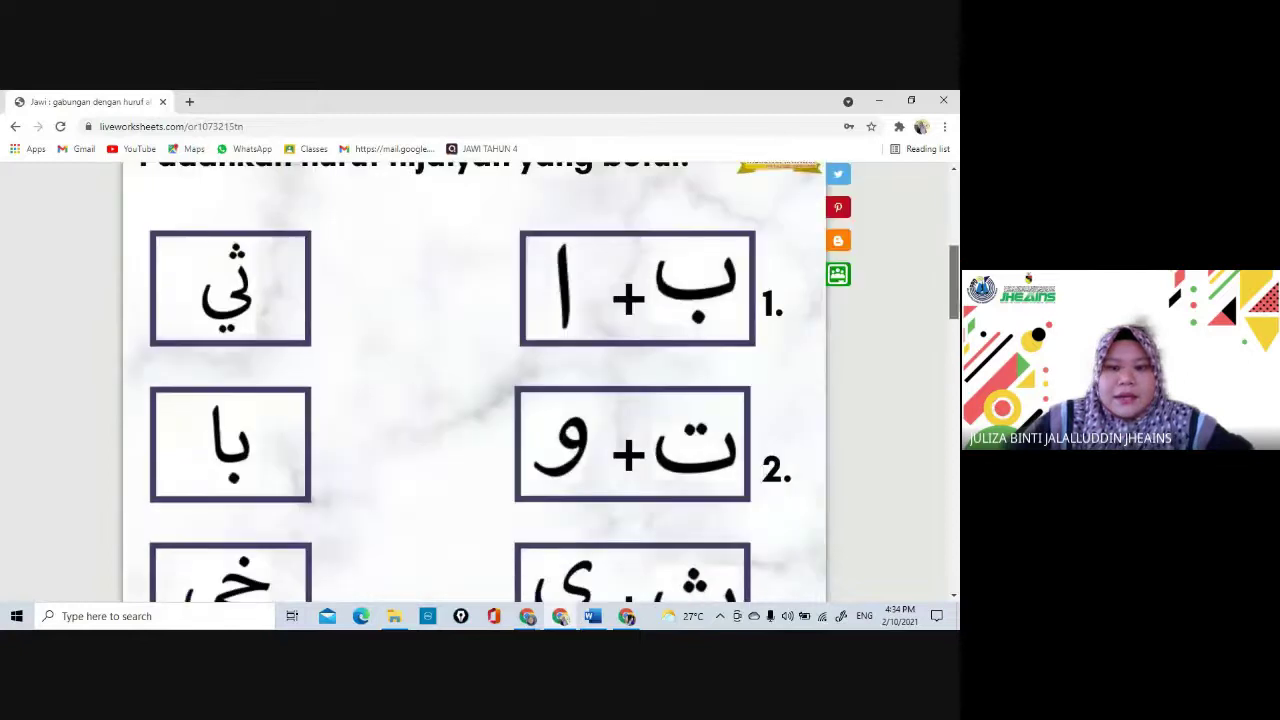
pyautogui.scroll(3, 440, 308)
pyautogui.click(421, 314)
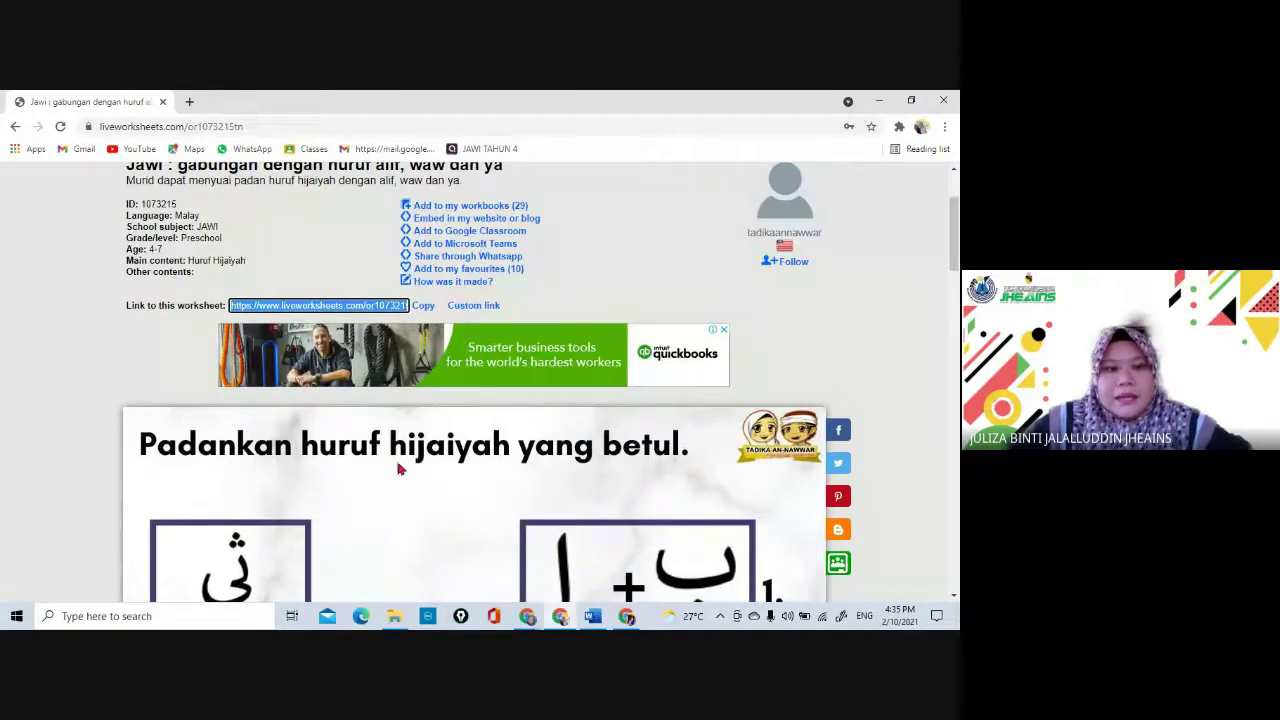
pyautogui.scroll(-8, 540, 381)
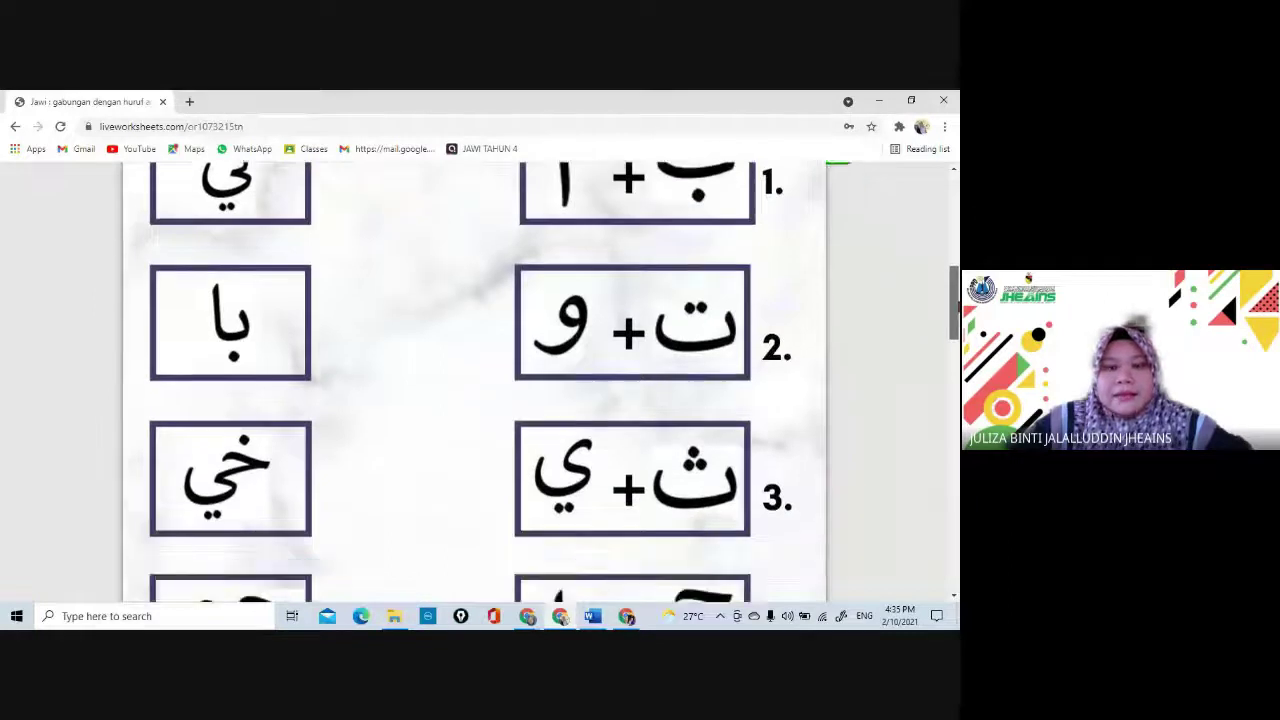
pyautogui.scroll(-2, 551, 391)
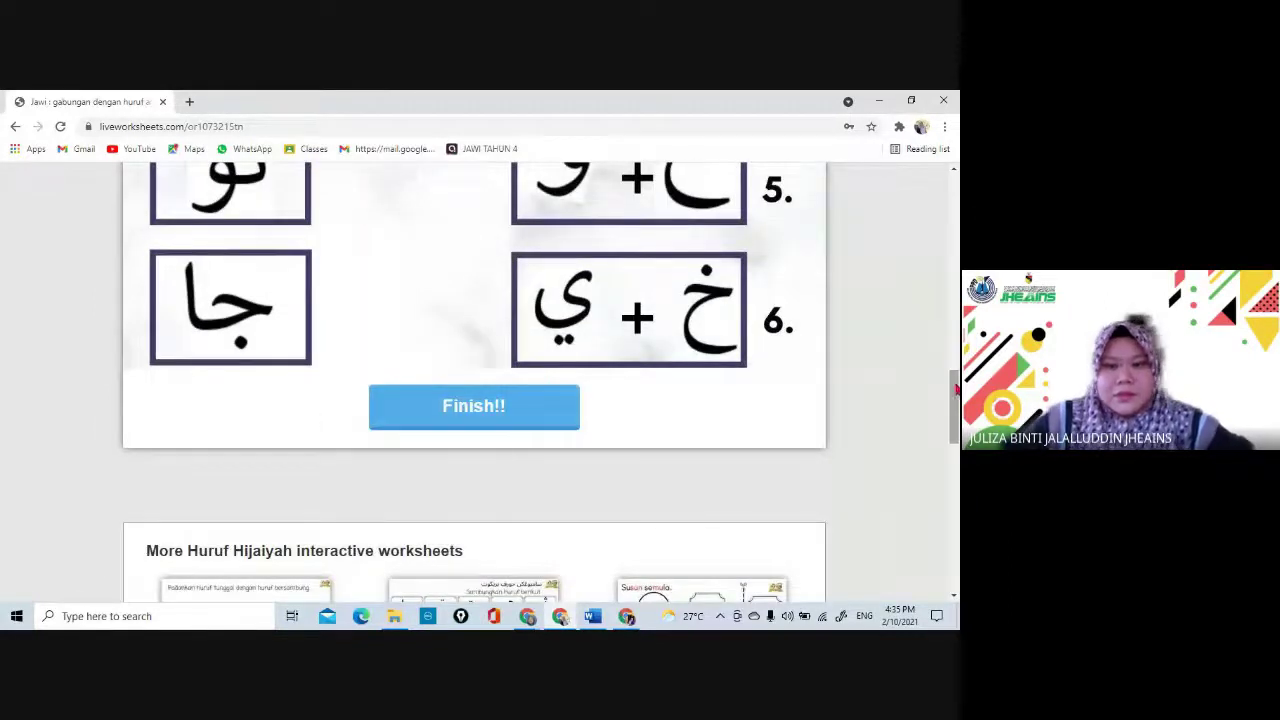
pyautogui.scroll(10, 540, 390)
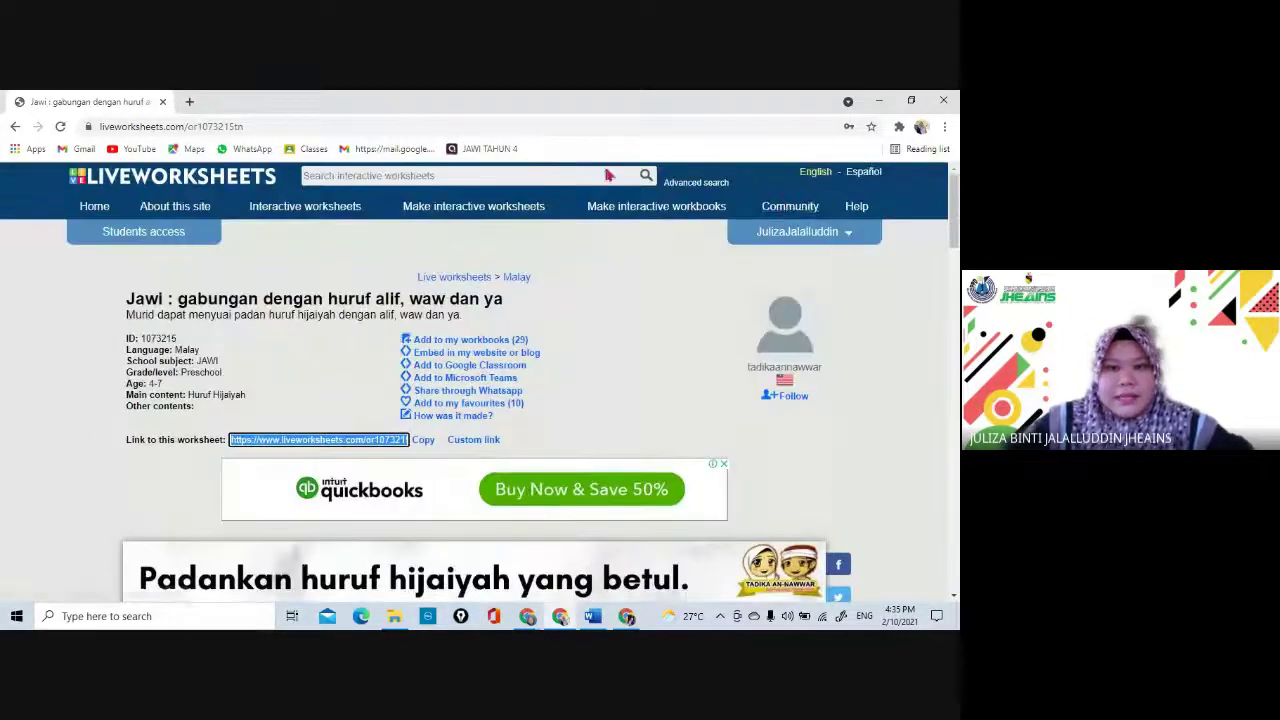
# - Search the interactive worksheets for "ibadah tahun 1"
pyautogui.click(539, 175)
pyautogui.click(363, 236)
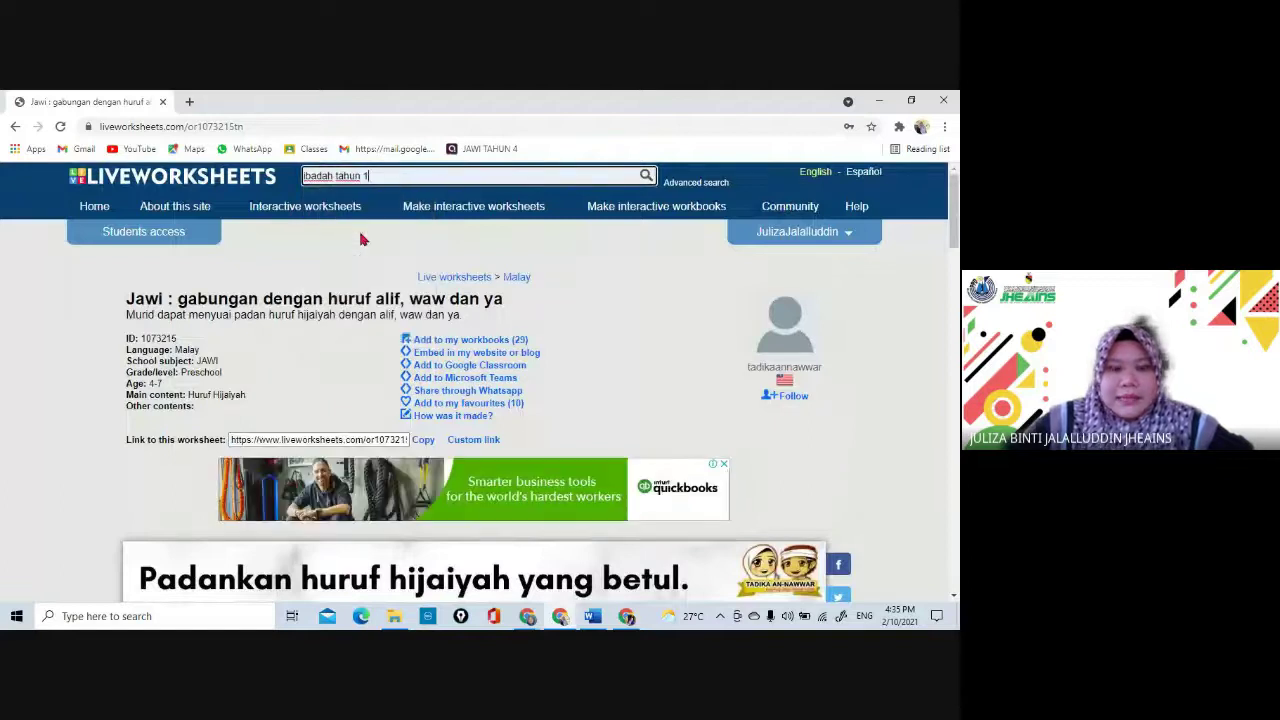
pyautogui.click(644, 175)
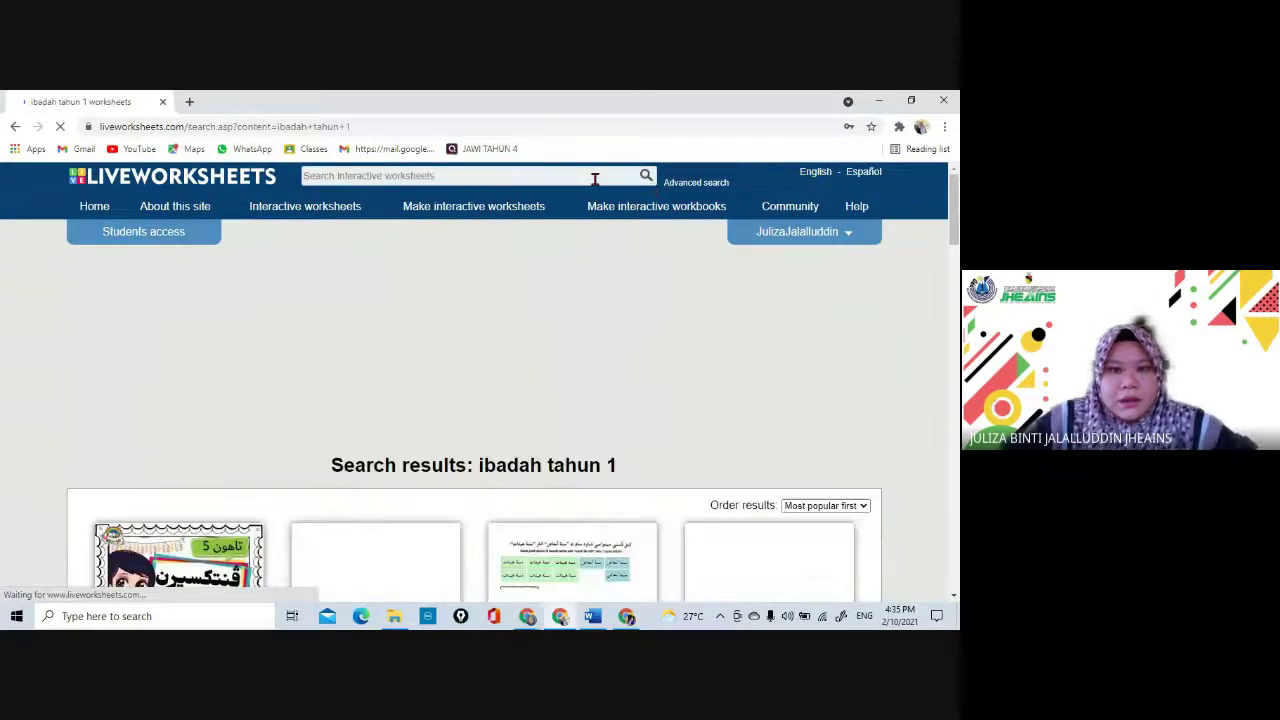
# - Enter "pendidikan islam" as the search term for interactive worksheets
pyautogui.click(595, 176)
pyautogui.write('p')
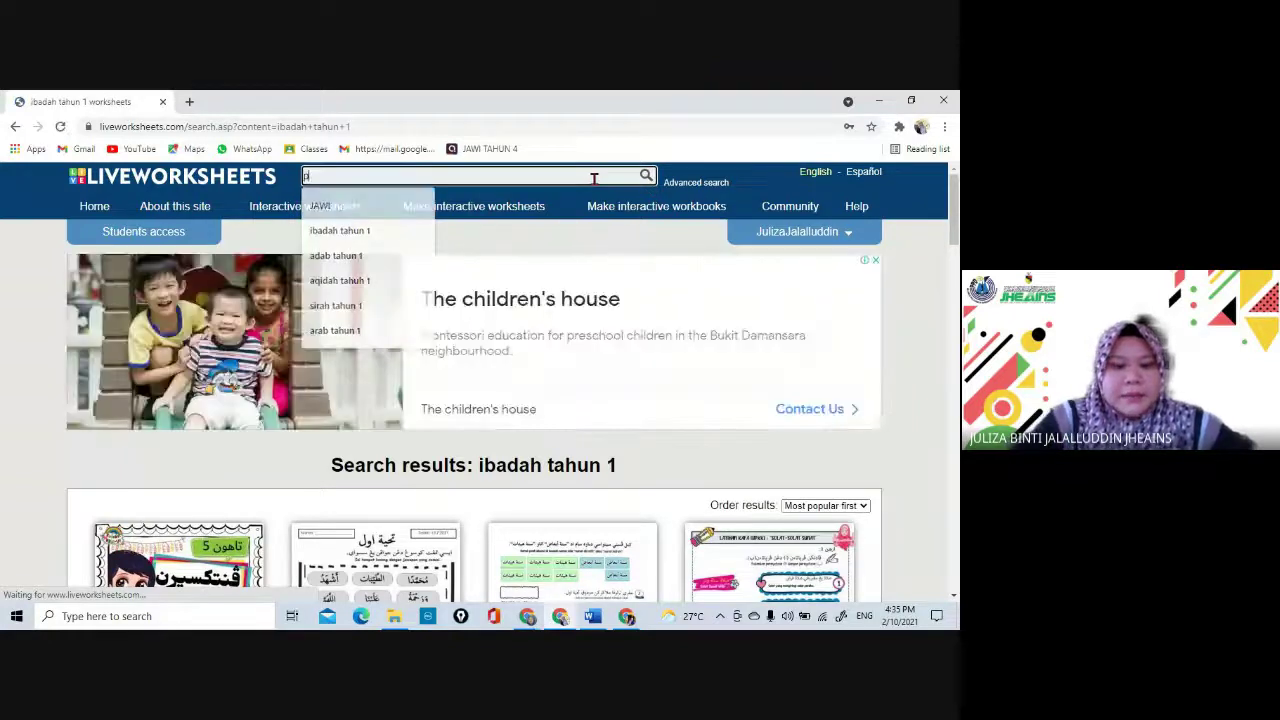
pyautogui.write('endidikan islam')
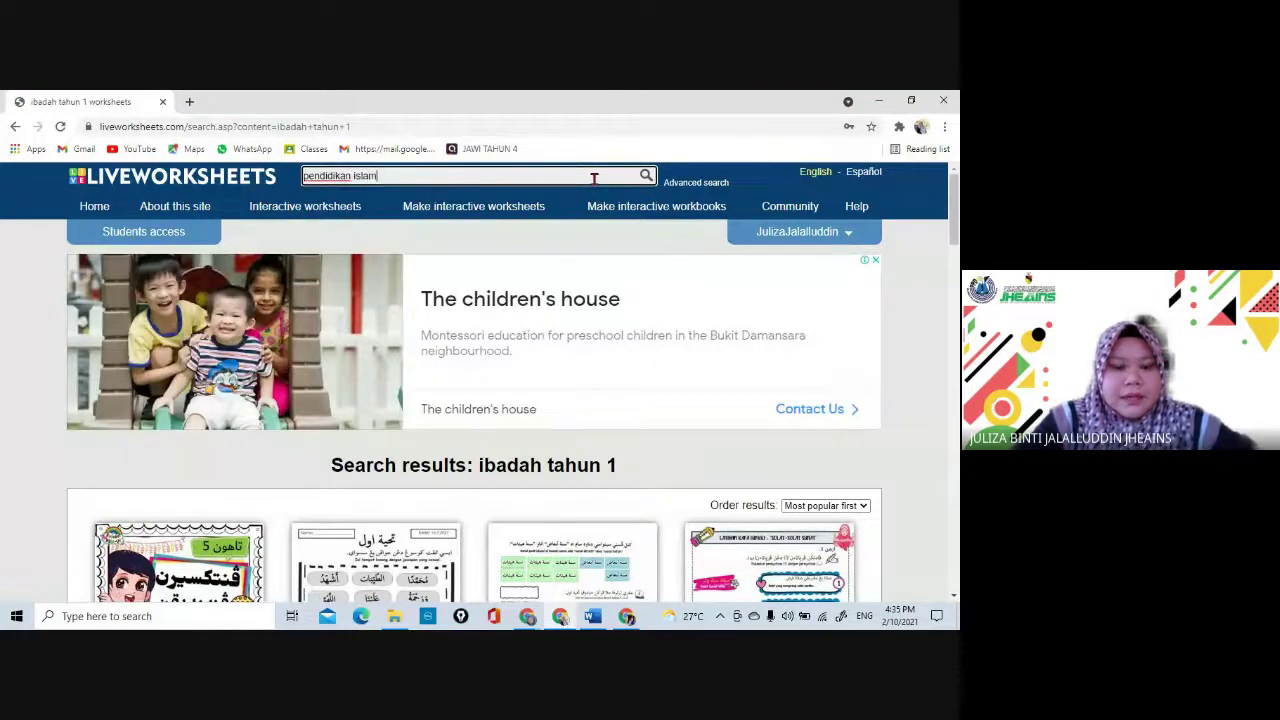